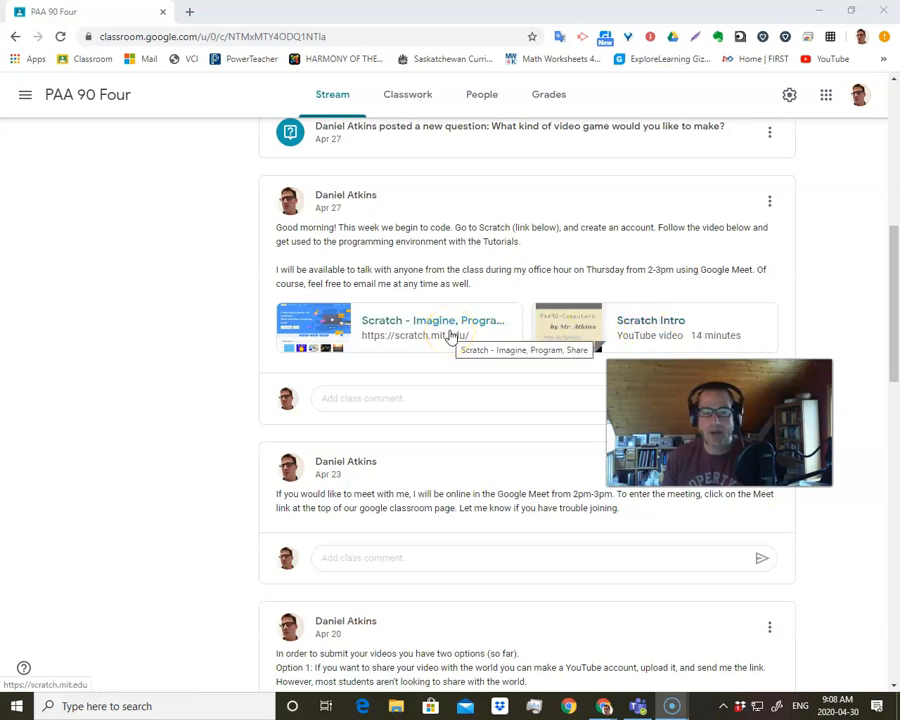
Step: Open the Scratch site from the link in the class post and create a new project
left_click(450, 337)
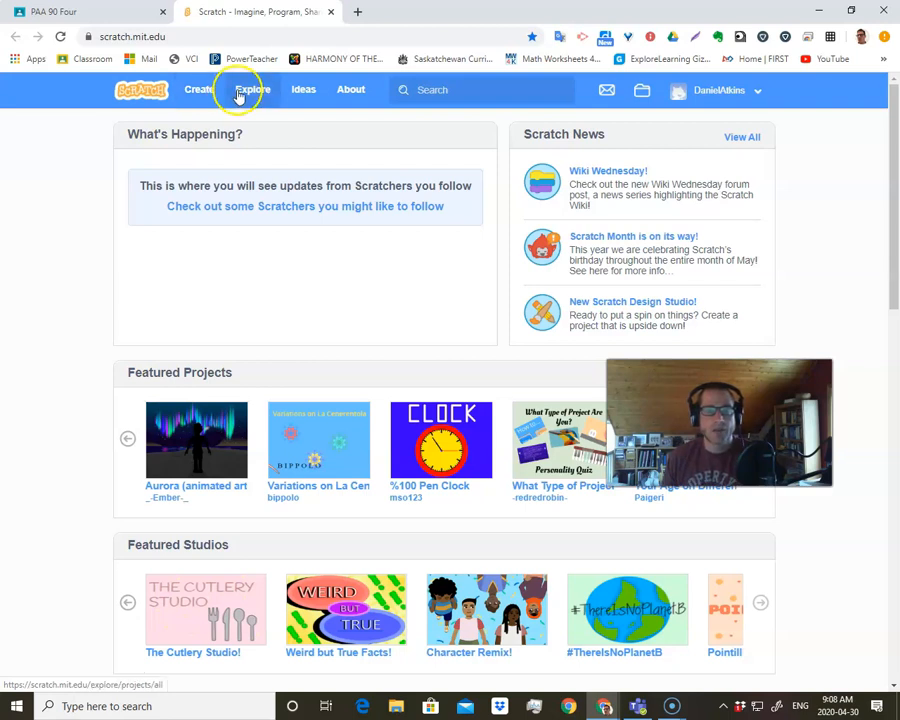
left_click(200, 94)
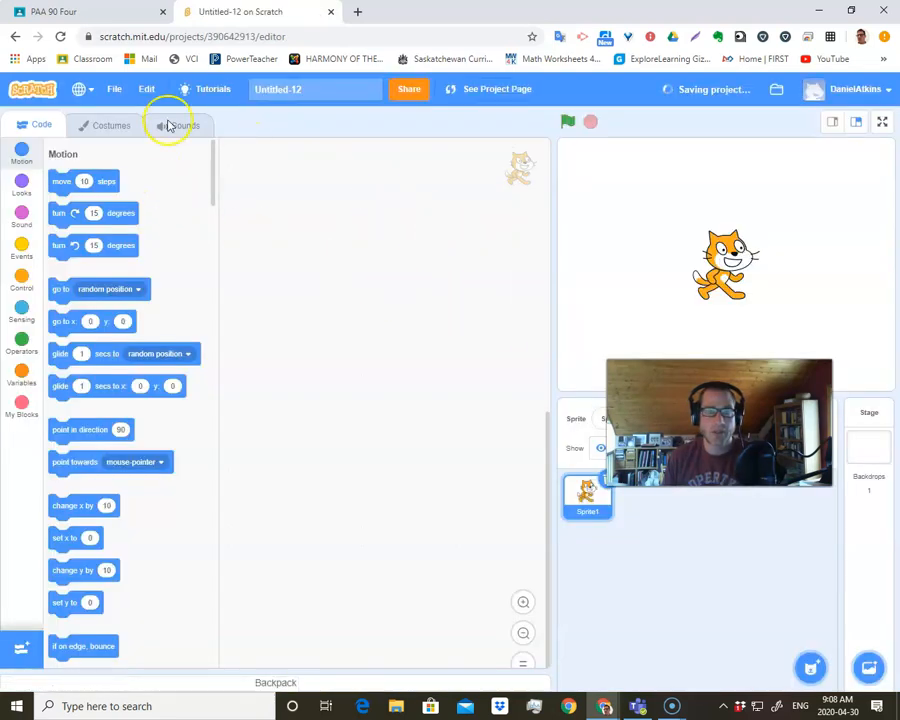
Step: Look over the tutorial library and return to the project editor
left_click(212, 92)
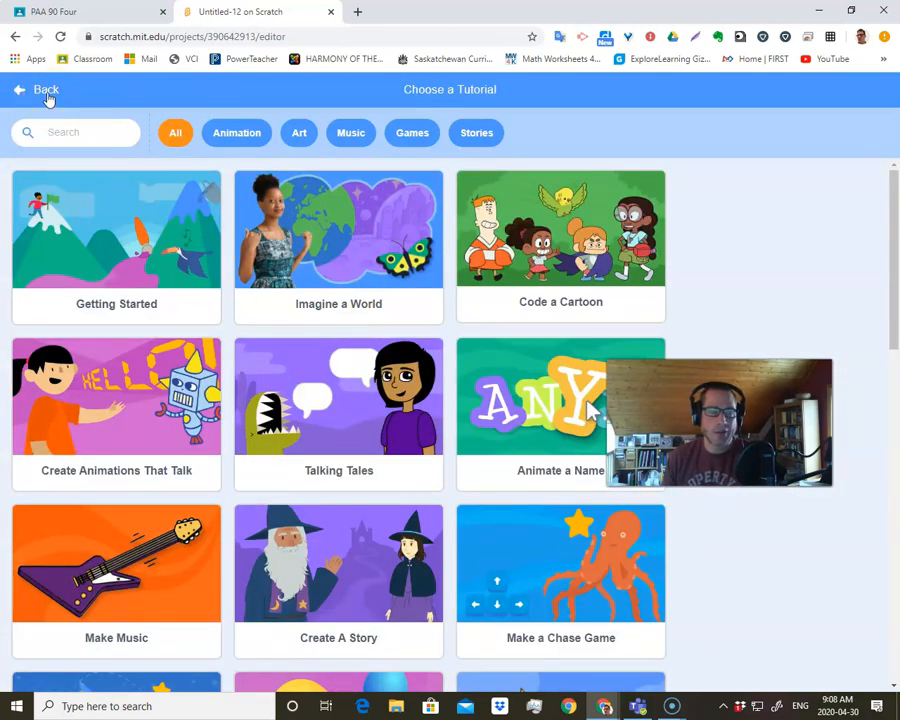
left_click(45, 92)
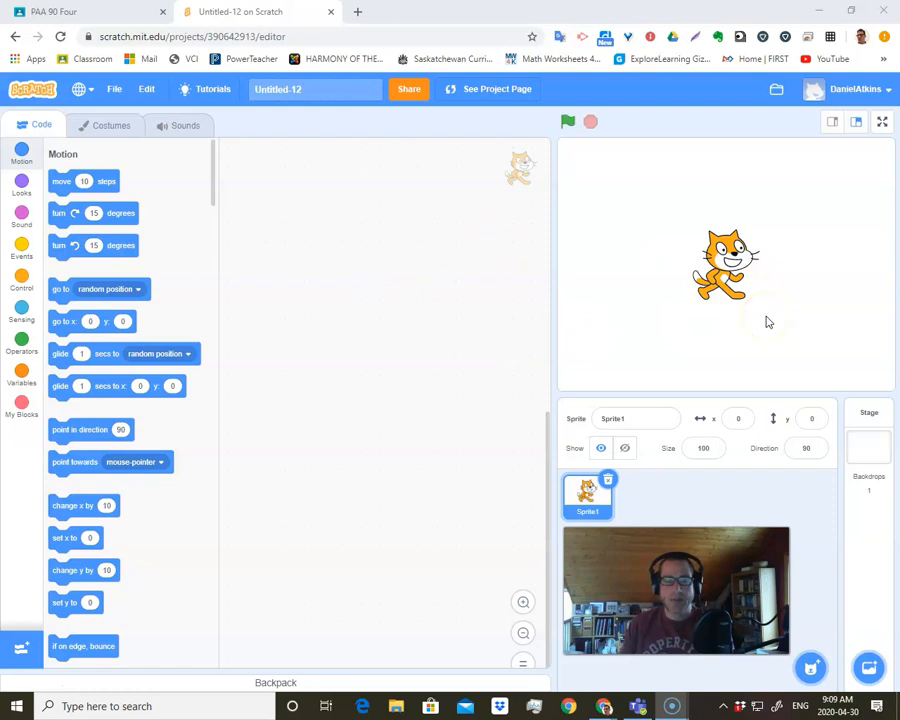
Step: View the cat sprite's costumes and delete the default cat sprite from the project
left_click(111, 127)
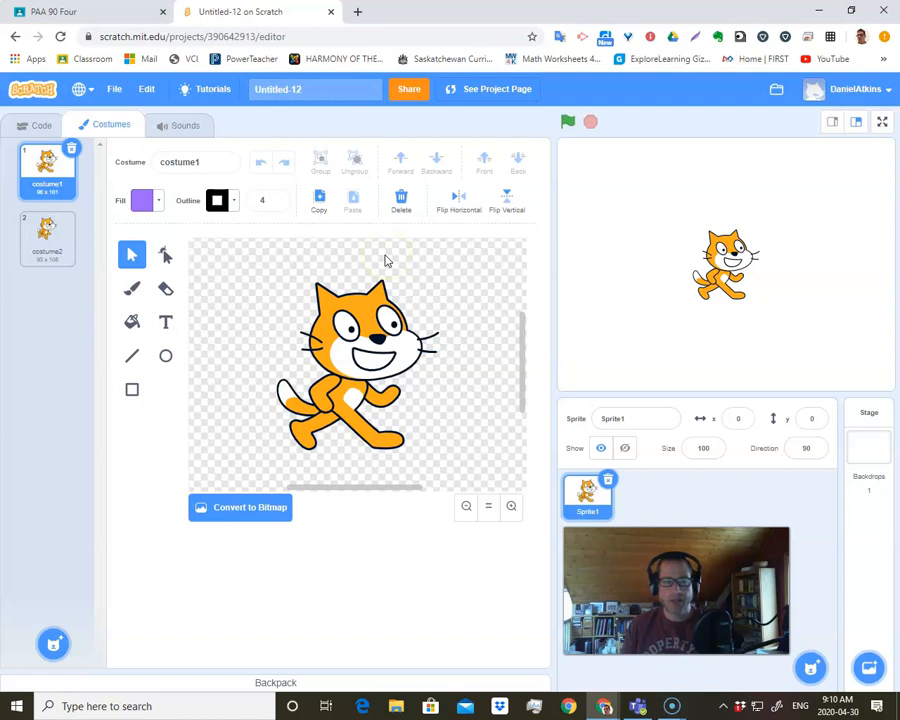
left_click(40, 129)
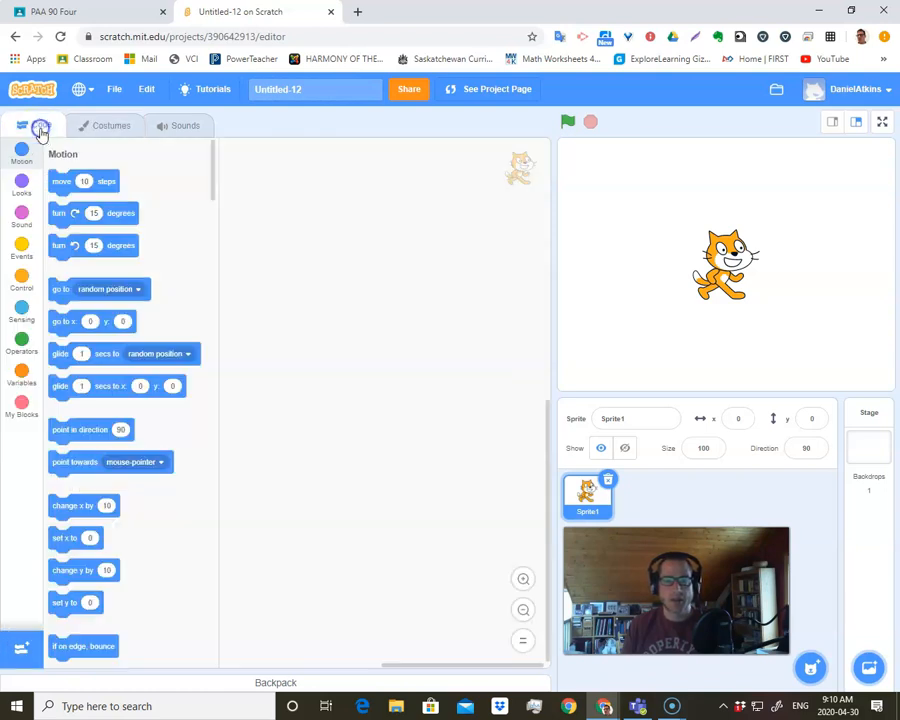
left_click(607, 483)
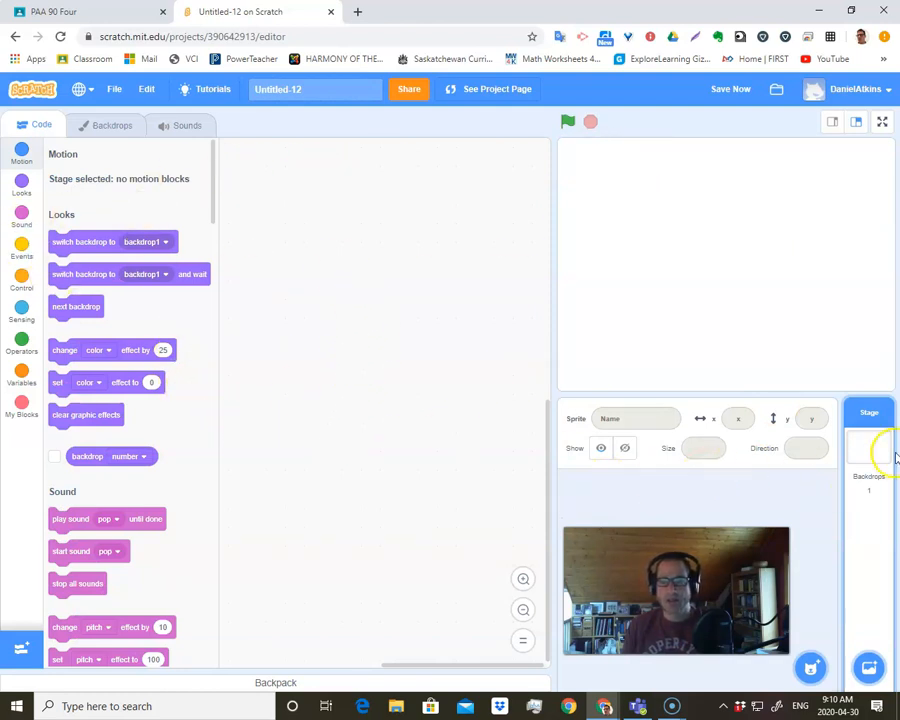
Step: Add a blank sprite to paint, opening its empty costume for drawing
mouse_move(810, 672)
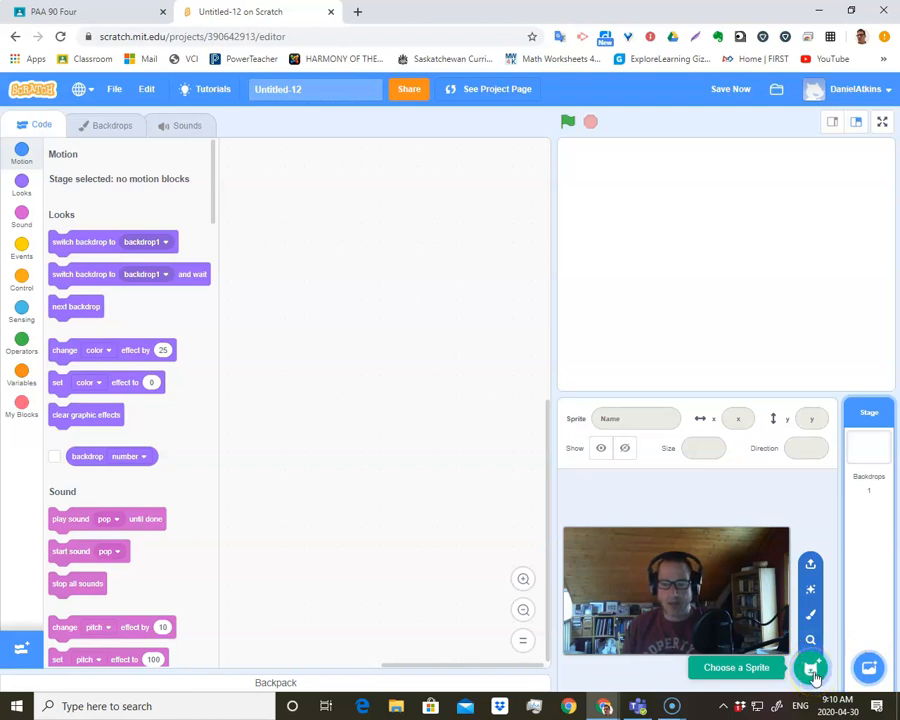
left_click(815, 676)
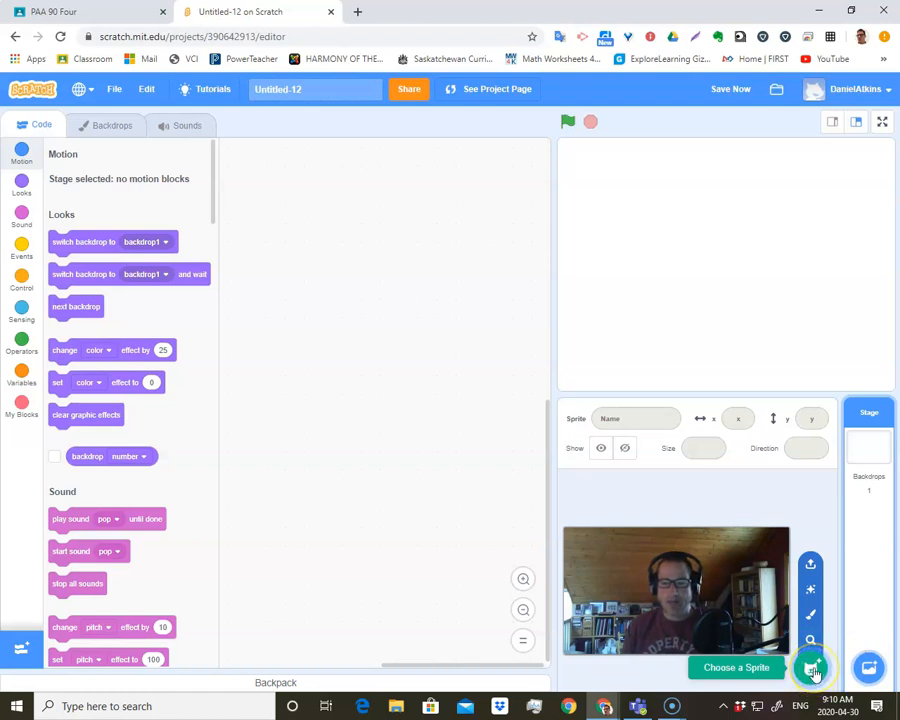
left_click(816, 643)
left_click(813, 615)
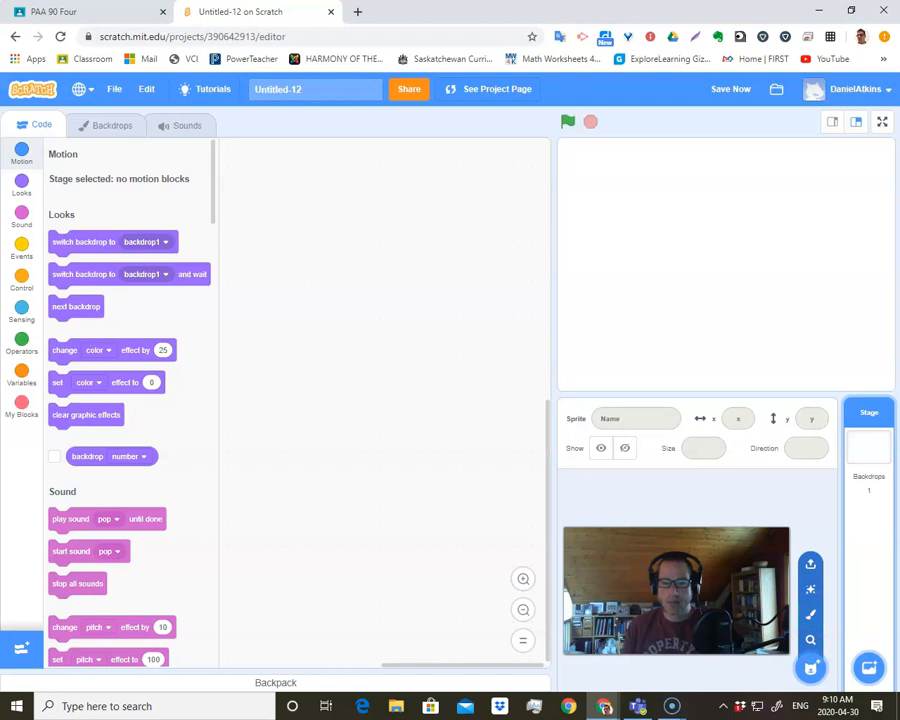
left_click_drag(680, 592, 371, 596)
mouse_move(812, 663)
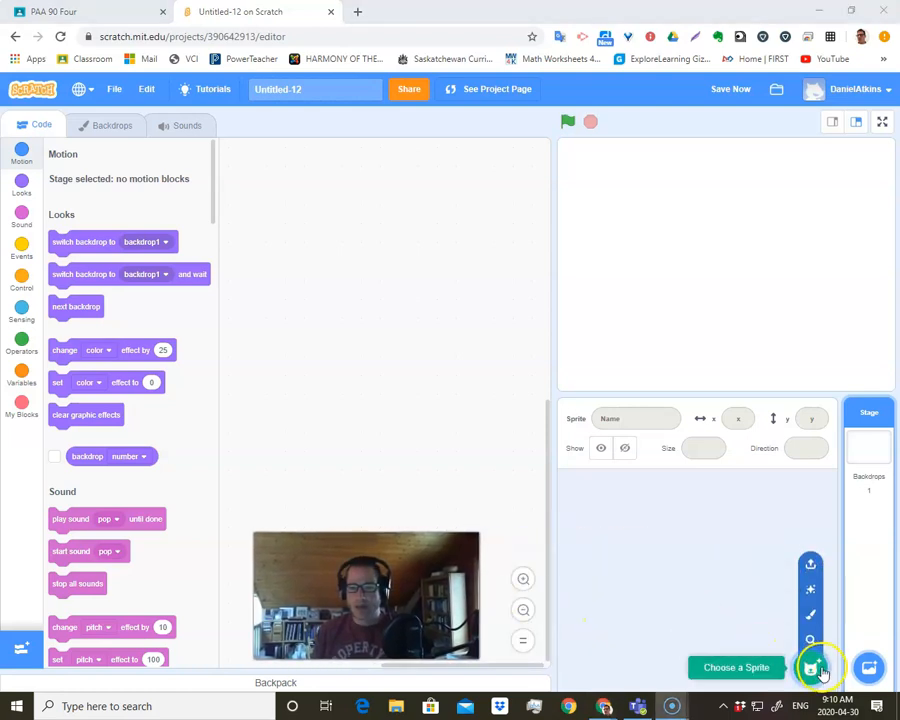
left_click(812, 617)
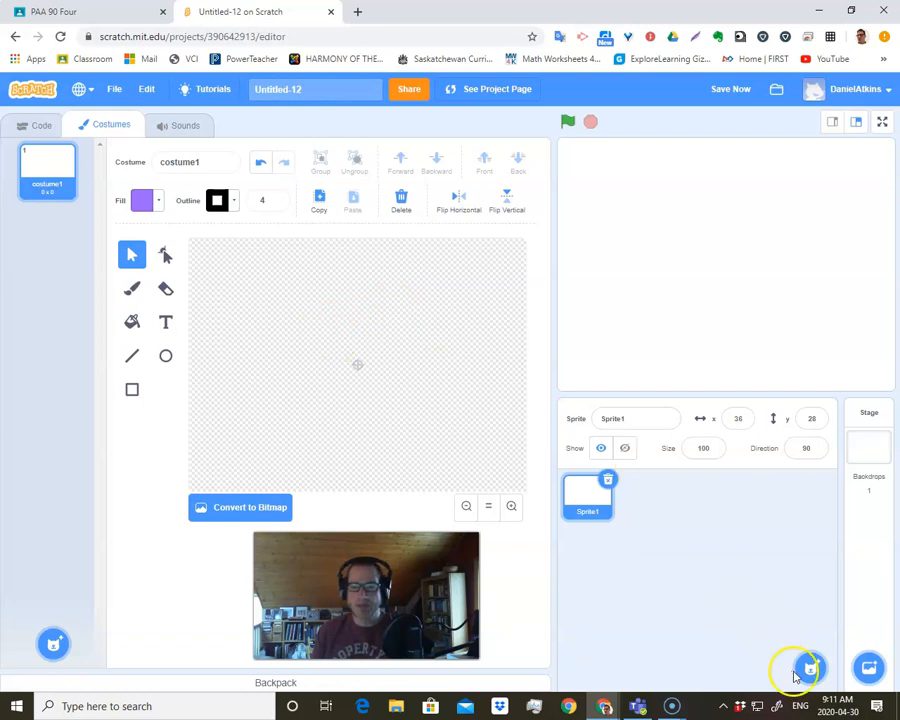
Step: Add the Convertible 2 sprite from the sprite library
mouse_move(808, 662)
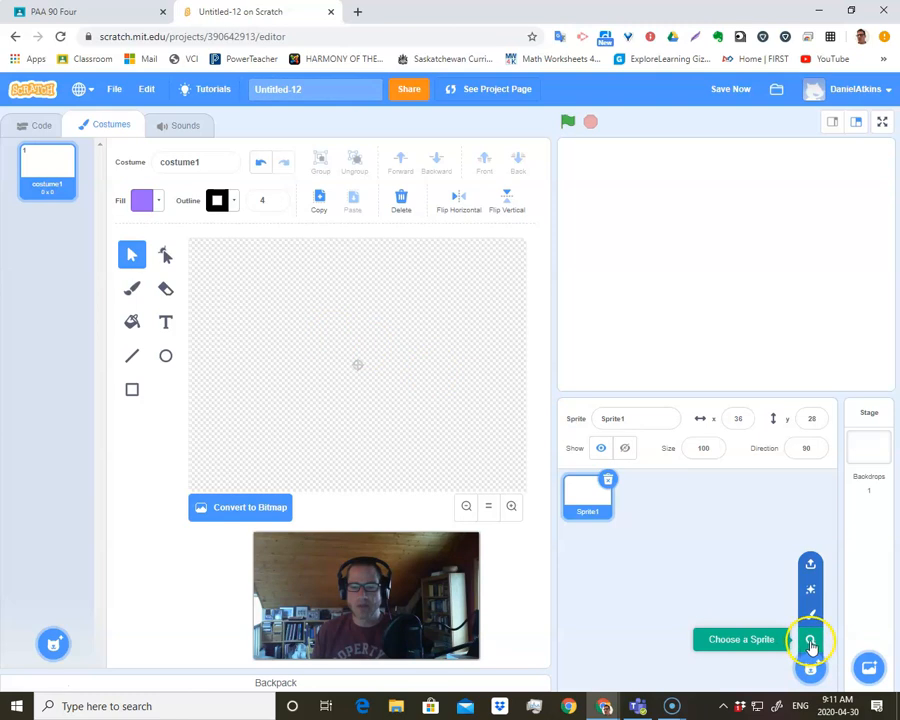
left_click(811, 642)
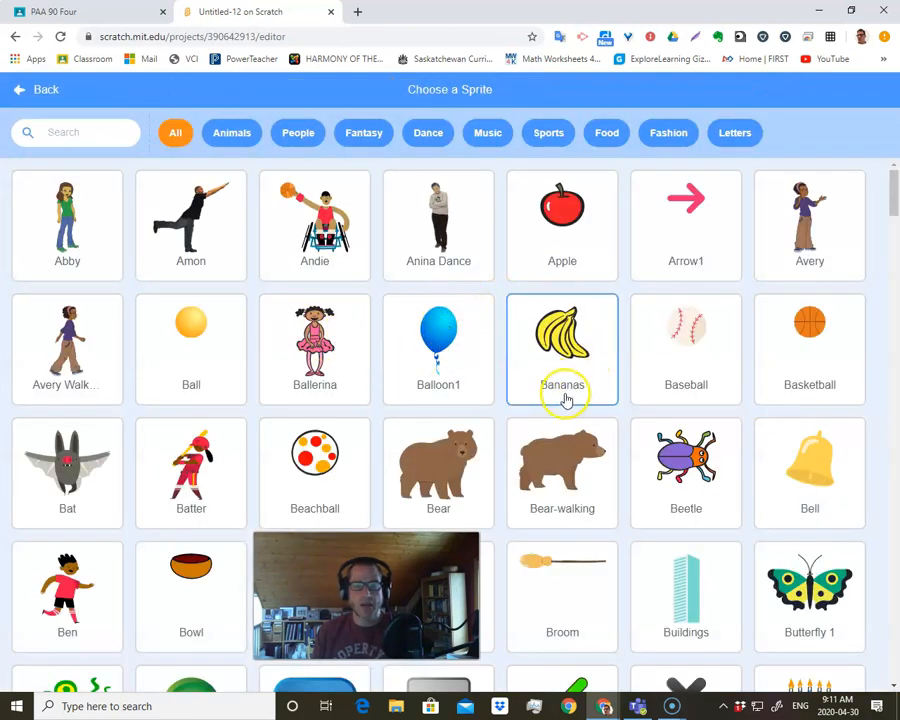
scroll(548, 300, "down", 4)
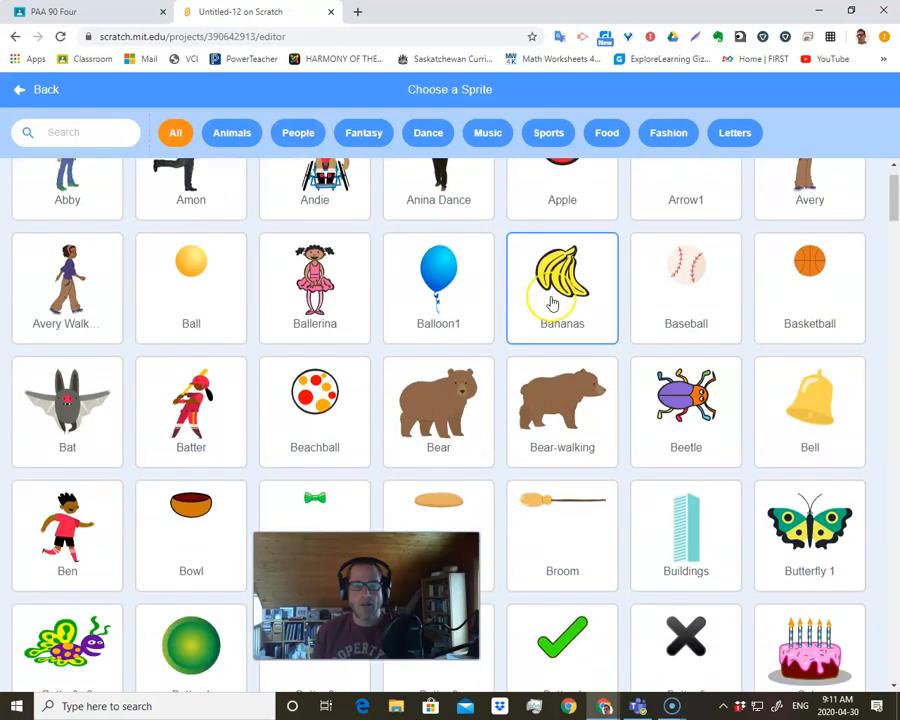
scroll(551, 300, "down", 3)
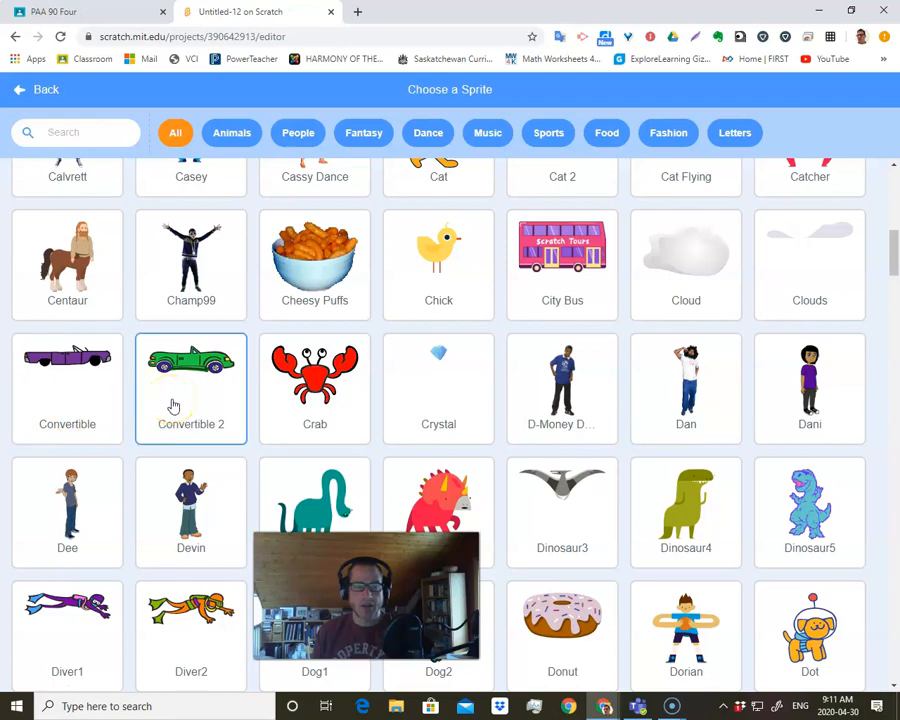
scroll(173, 405, "down", 4)
scroll(173, 405, "up", 4)
left_click(192, 412)
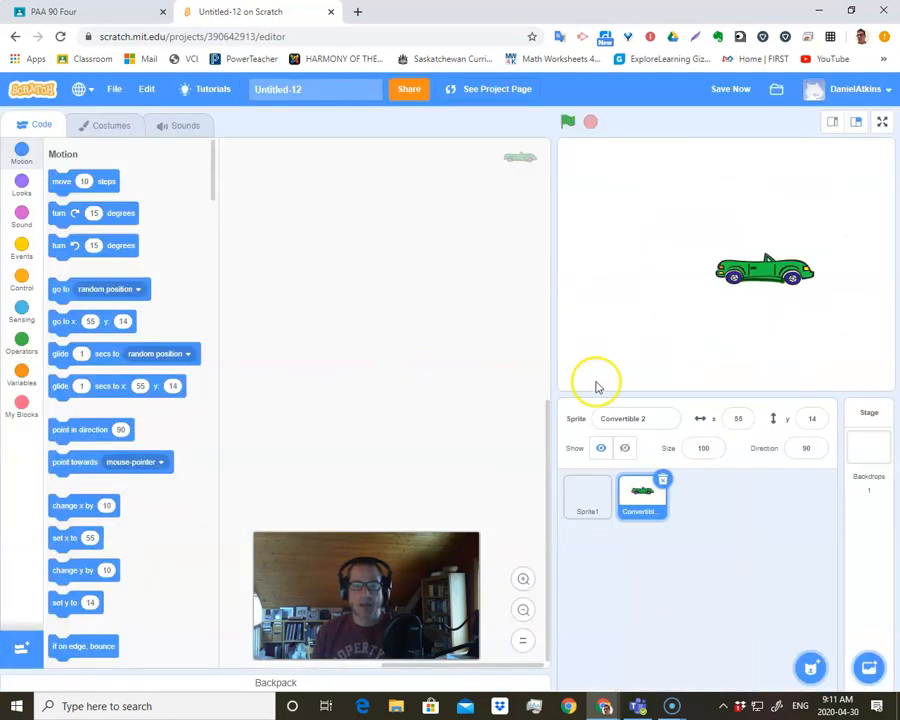
Step: Delete the blank painted sprite and open the convertible sprite's costumes
left_click(603, 498)
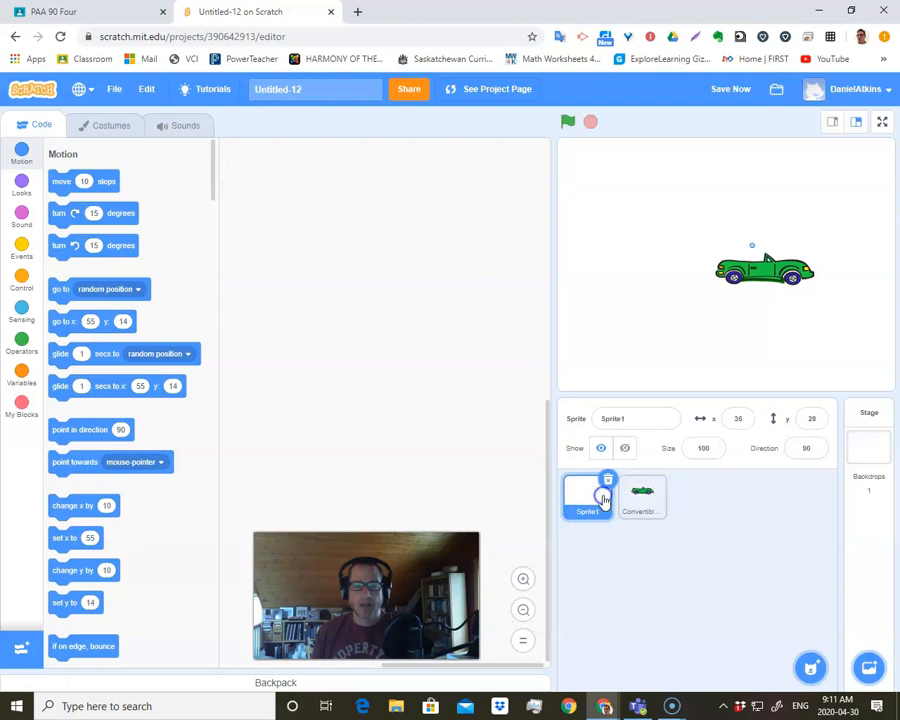
left_click(607, 481)
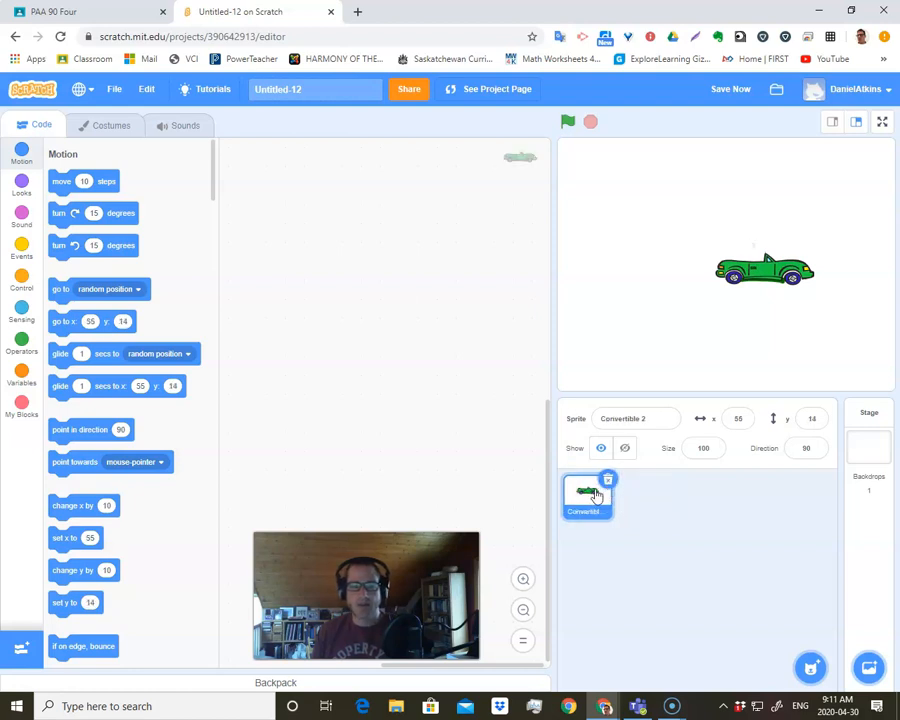
left_click(102, 126)
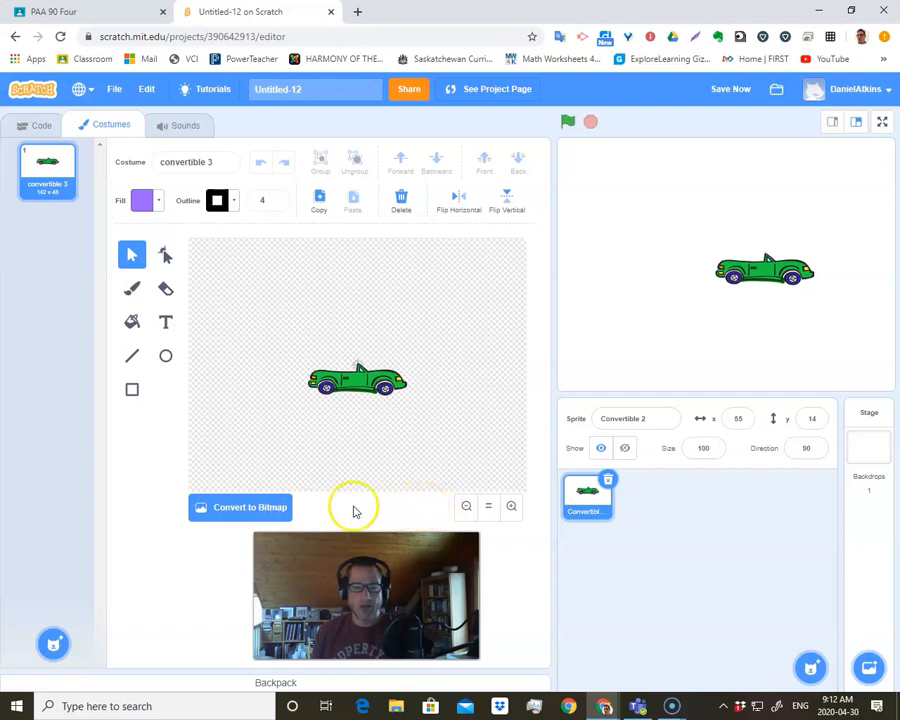
Step: Delete the convertible sprite, add Convertible 2 from the sprite library again and show its costumes
left_click(608, 480)
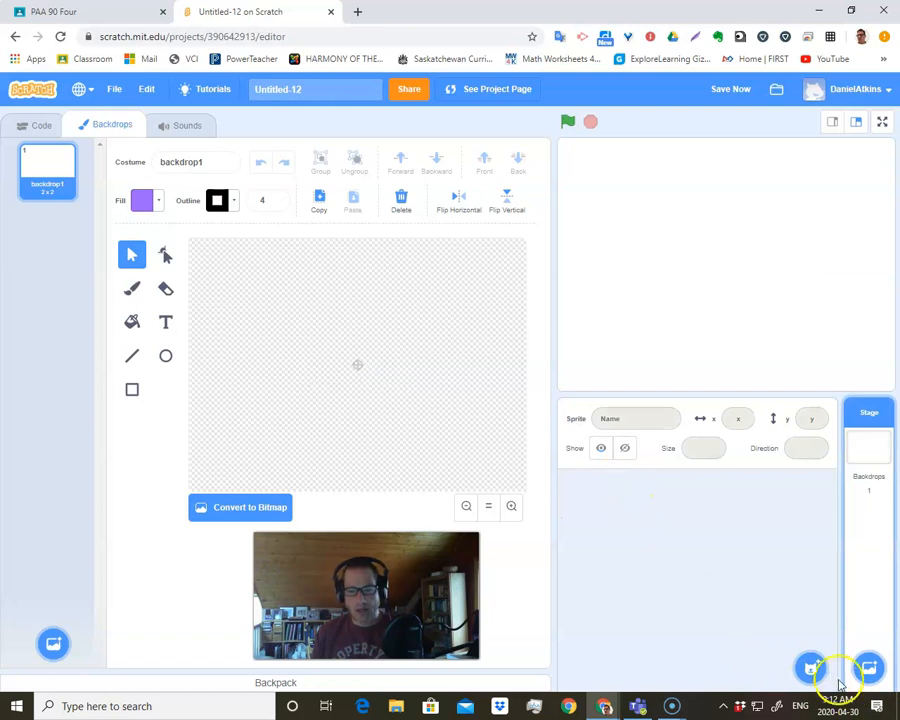
left_click(812, 667)
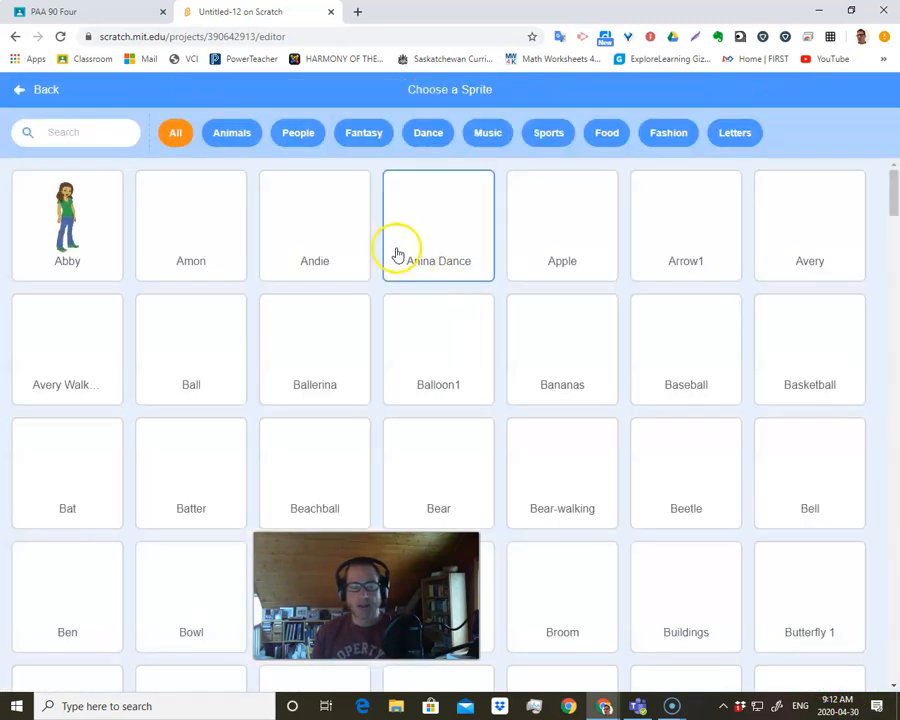
scroll(216, 425, "down", 7)
left_click(216, 425)
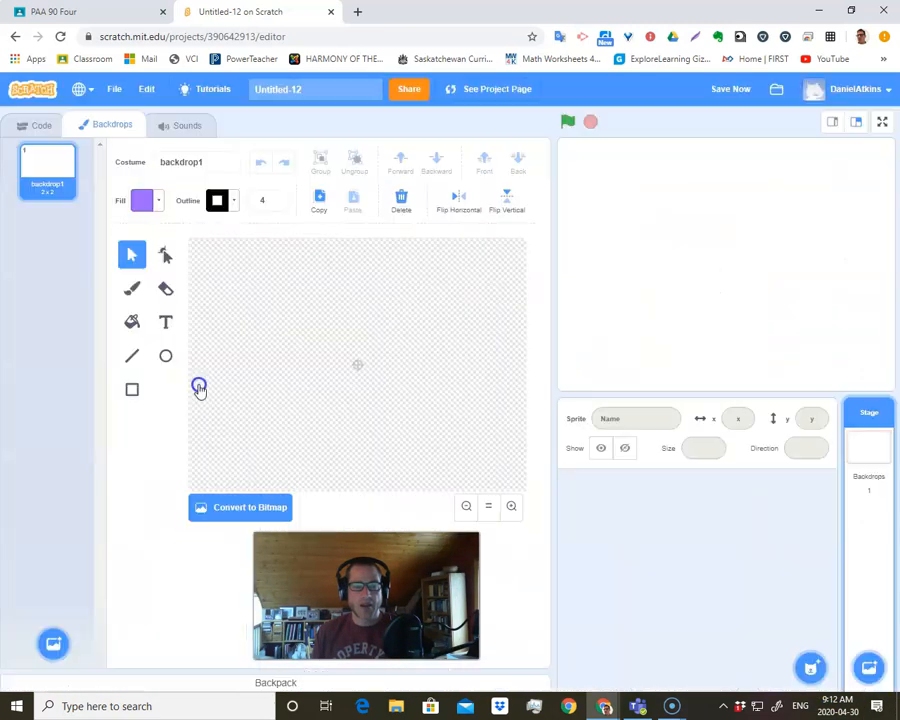
left_click(120, 122)
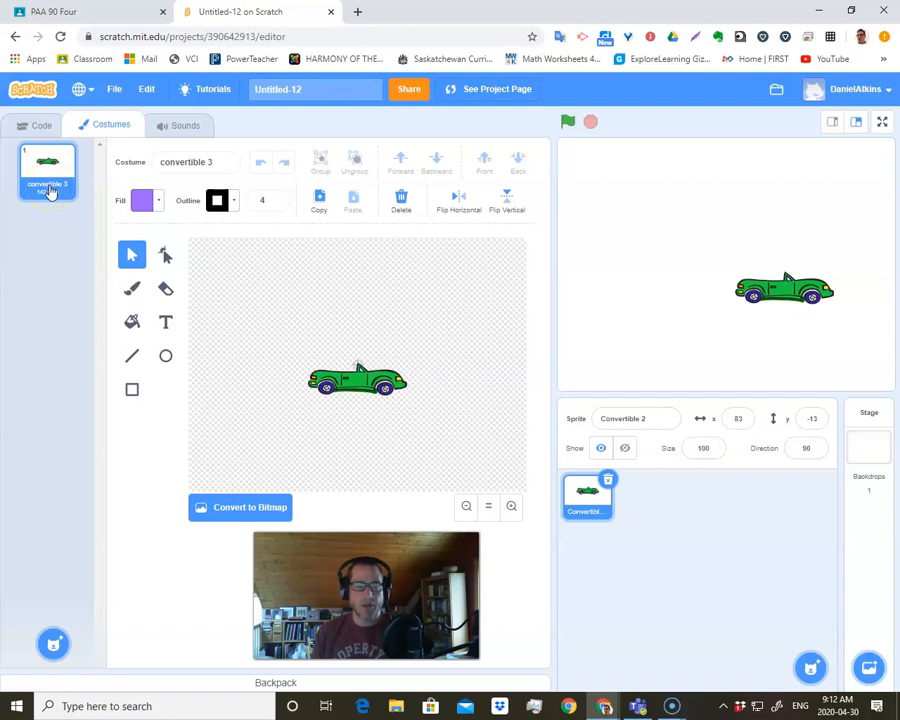
right_click(50, 190)
left_click(68, 201)
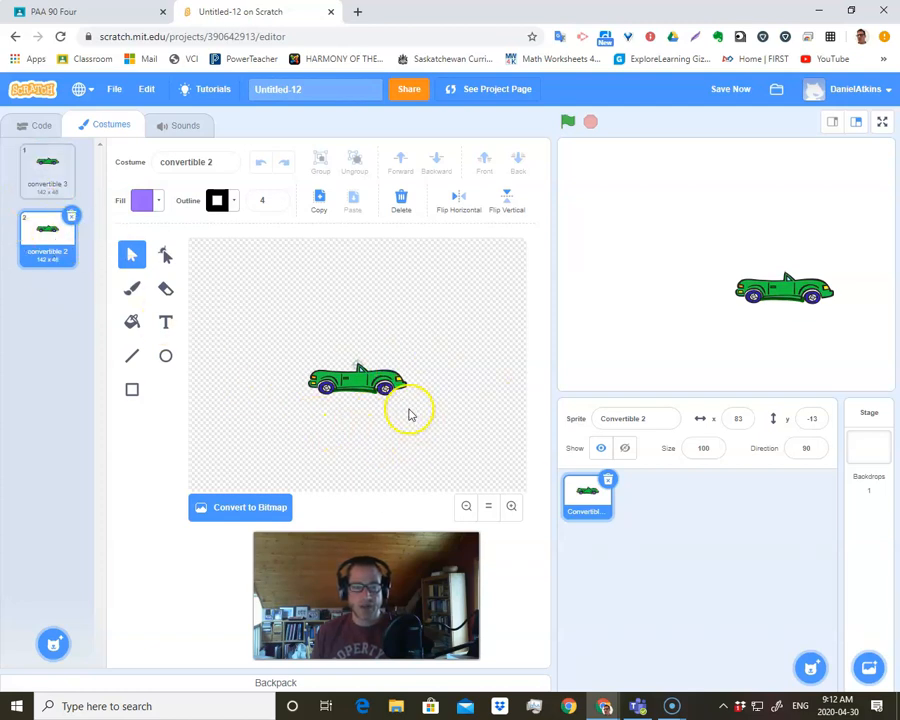
left_click(71, 215)
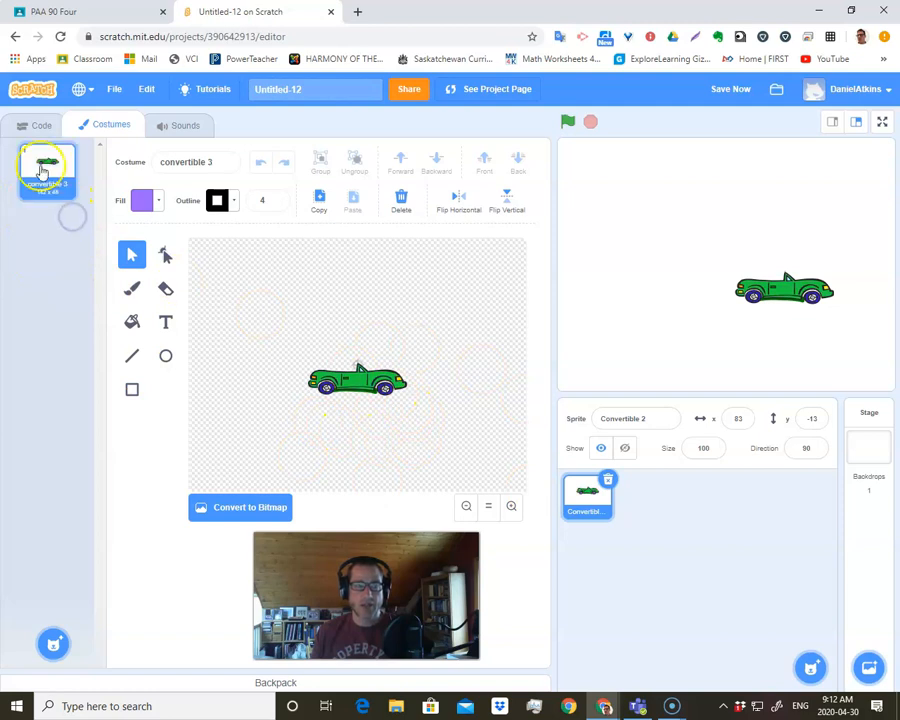
Step: Duplicate the convertible 3 costume to make a second costume for the car
right_click(62, 193)
left_click(77, 207)
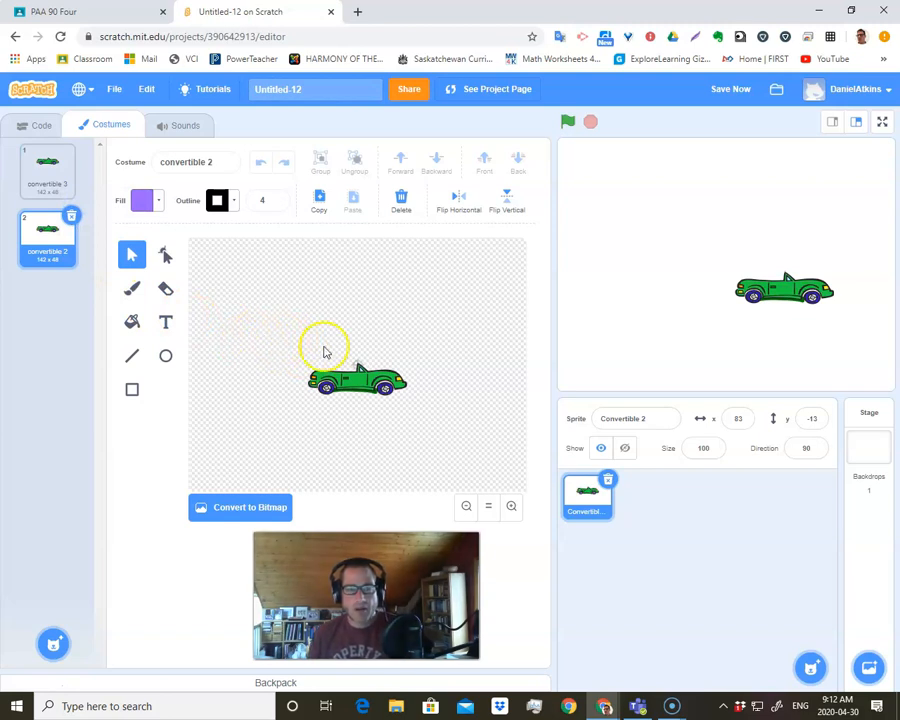
Step: Draw a small upright ellipse above the car's rear half in the duplicated costume
left_click(511, 507)
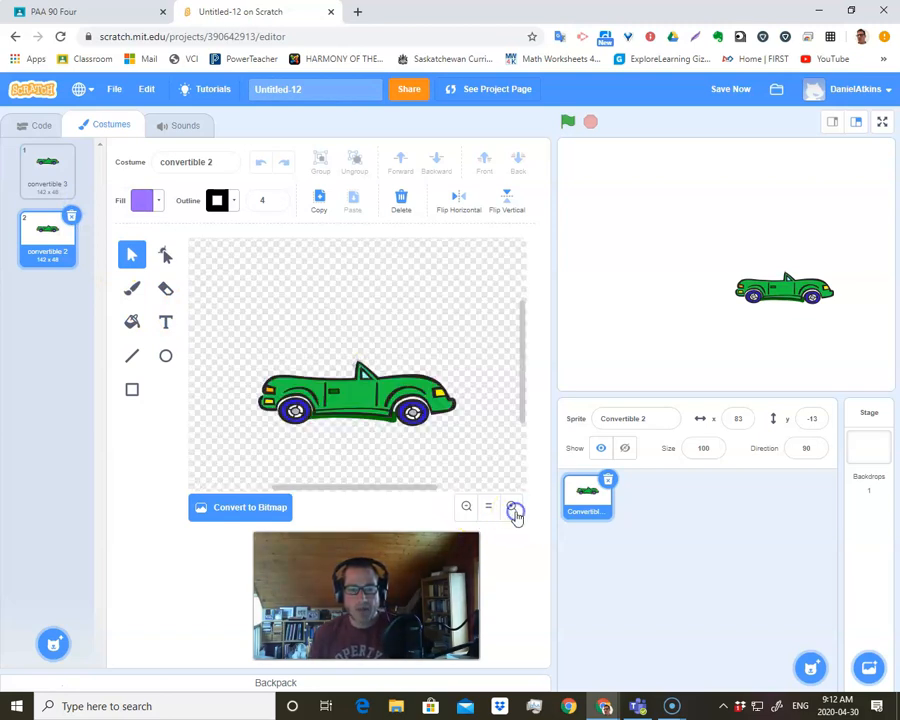
left_click(512, 508)
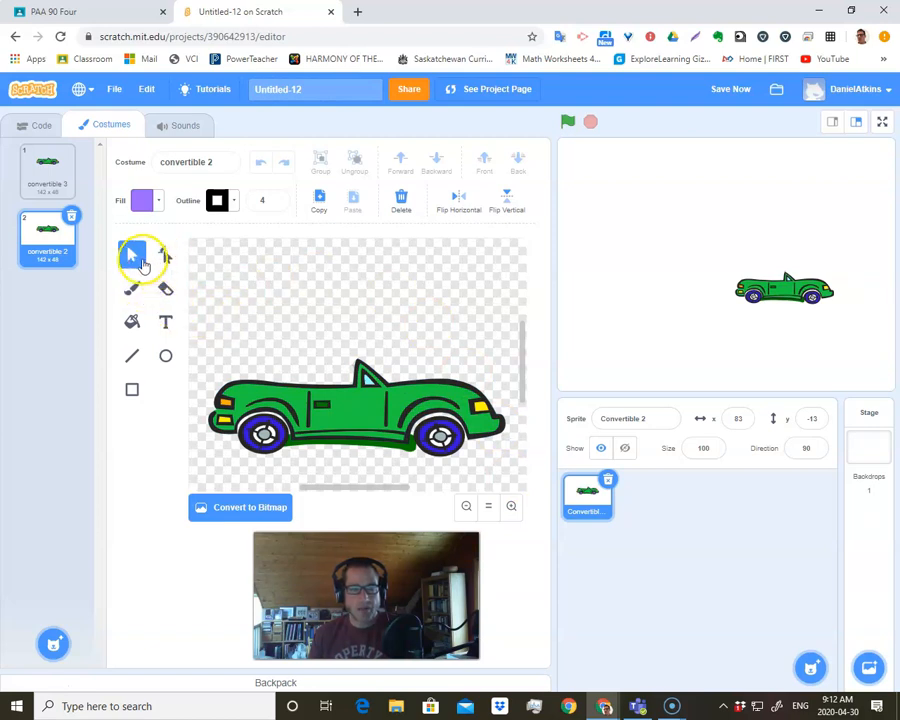
left_click(167, 356)
left_click_drag(270, 317, 316, 362)
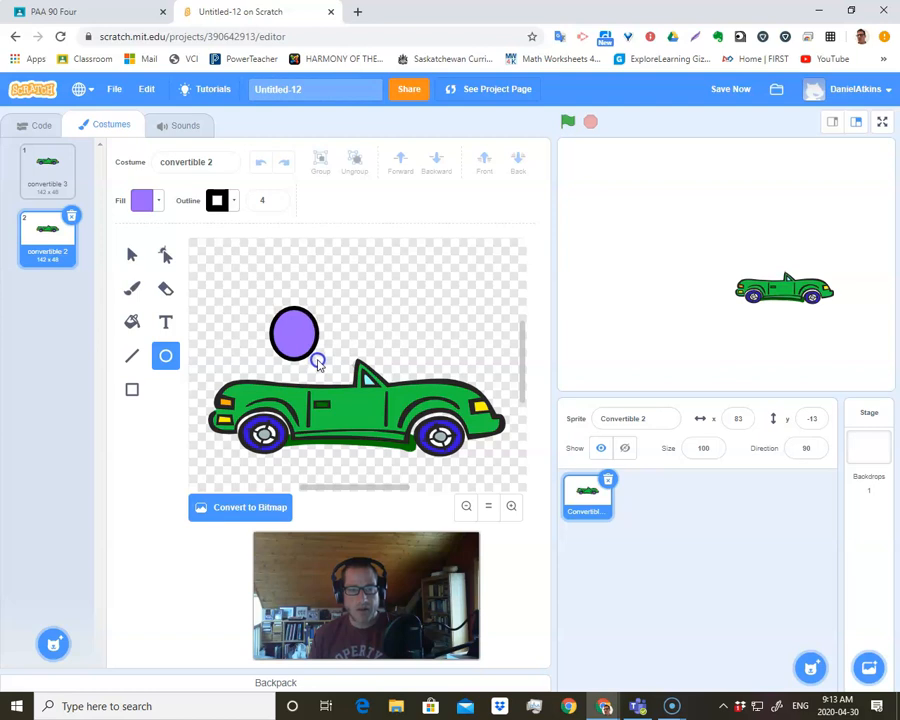
left_click_drag(318, 364, 316, 360)
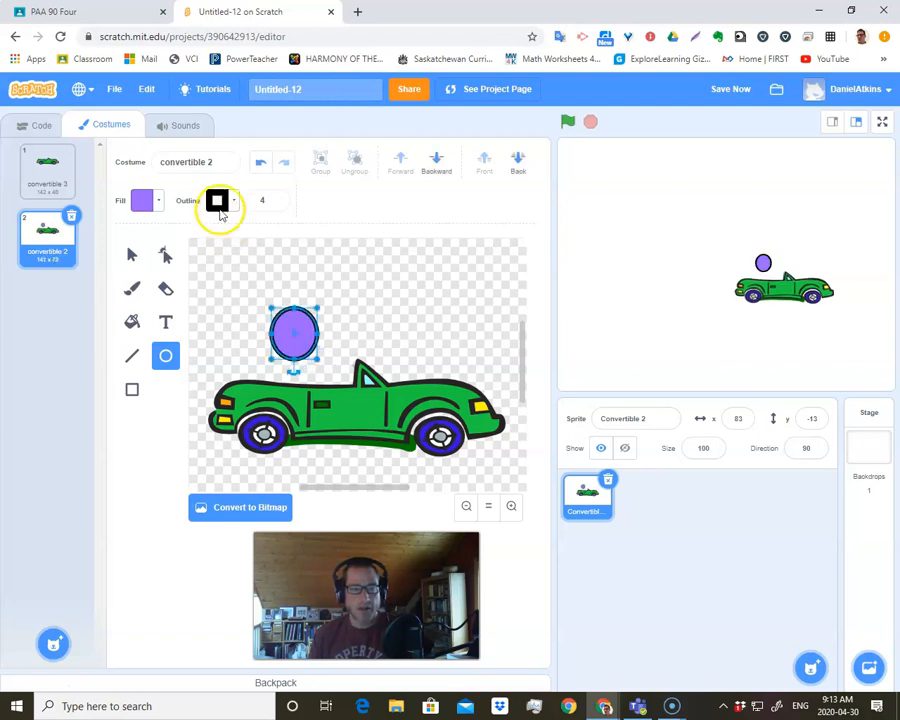
Step: Set the ellipse's fill to pale pink with color 92 and saturation 17
left_click(156, 203)
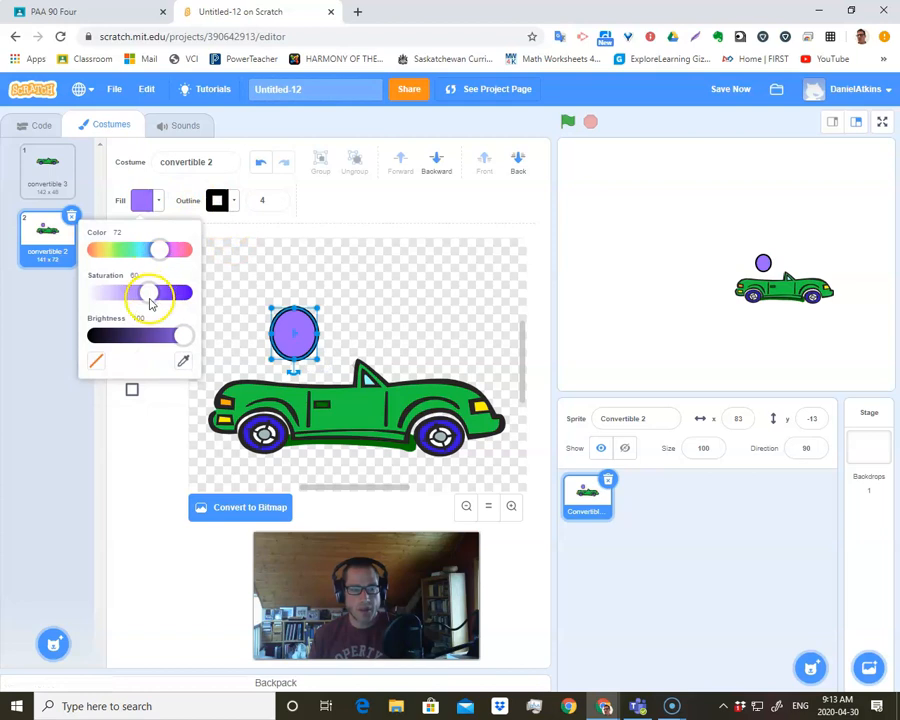
mouse_move(160, 250)
left_mouse_down()
mouse_move(181, 255)
mouse_move(173, 251)
left_mouse_up()
left_click_drag(152, 292, 115, 293)
mouse_move(171, 248)
left_mouse_down()
mouse_move(185, 254)
mouse_move(178, 257)
left_mouse_up()
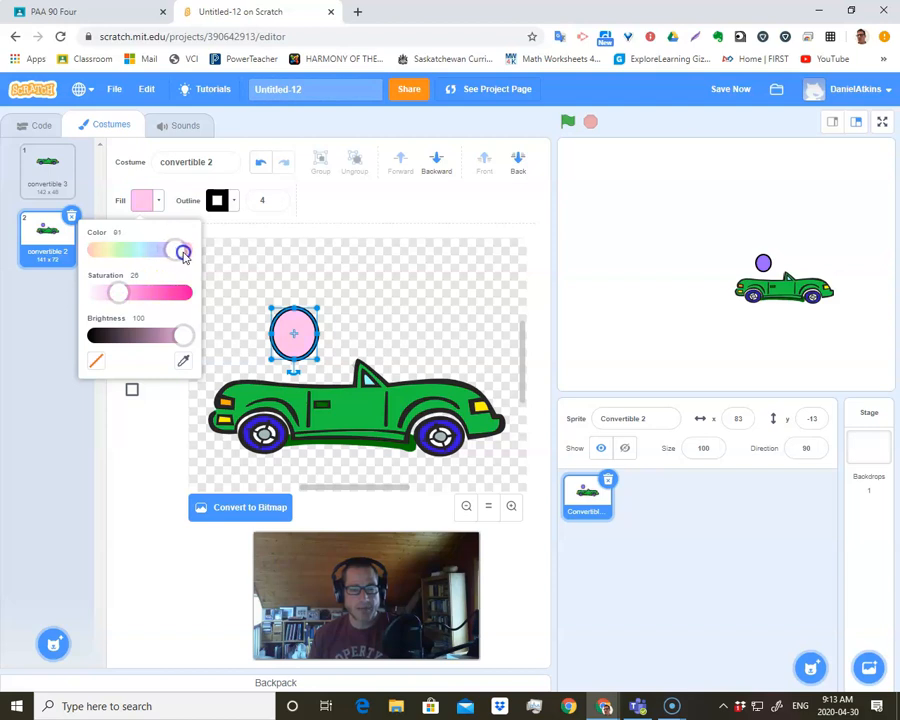
left_click_drag(119, 292, 106, 297)
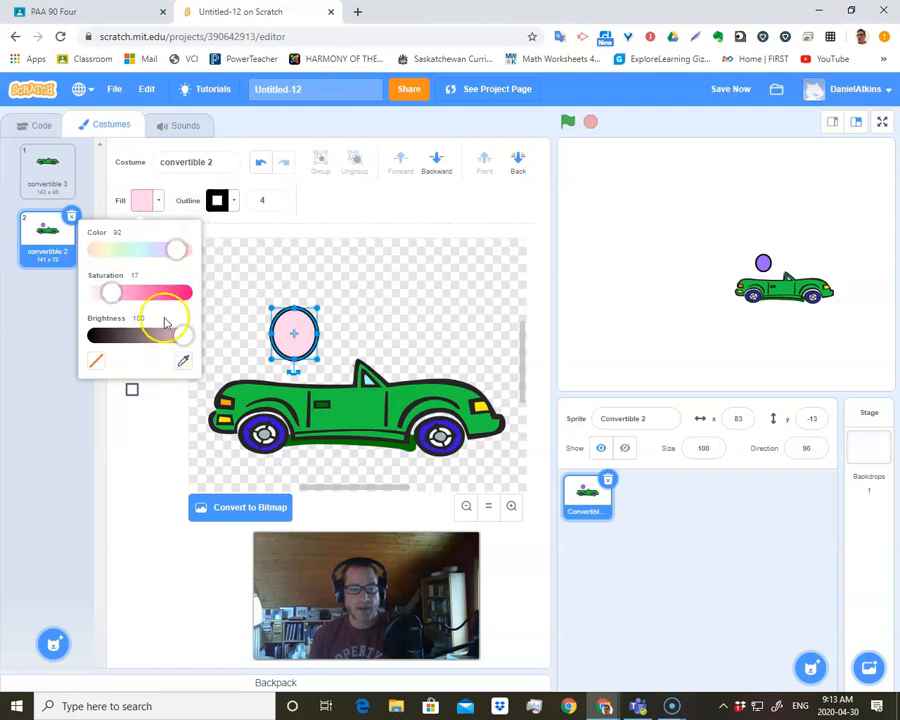
Step: Reduce the outline width of the pink head ellipse to 1
left_click(230, 200)
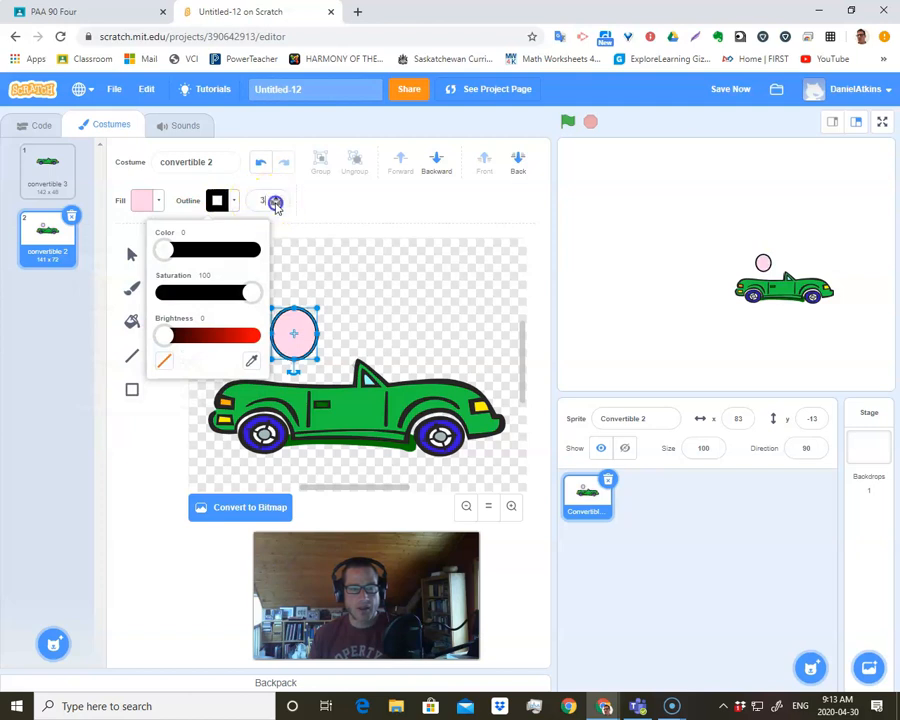
left_click(276, 205)
left_click(276, 205)
left_click(276, 205)
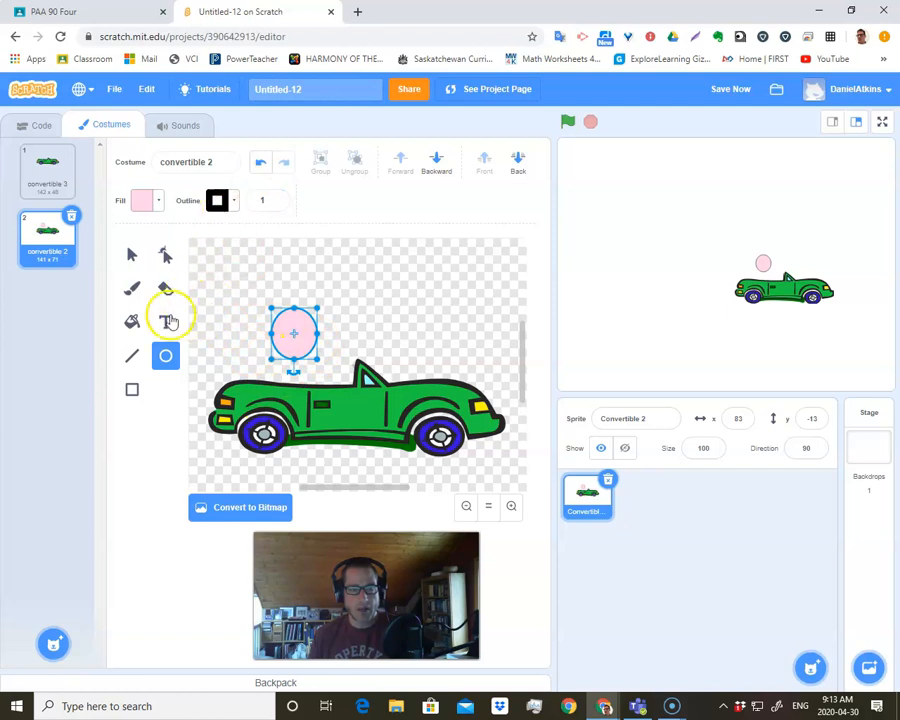
Step: Set up the Brush with size 2 and black, sampling the color from the head's outline
left_click(132, 289)
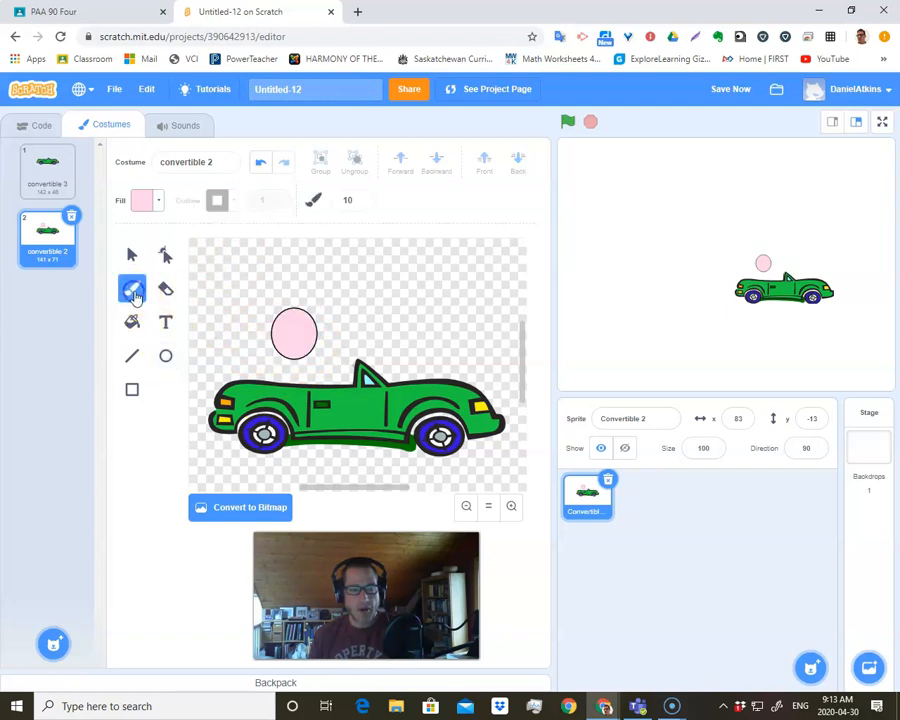
left_click(355, 203)
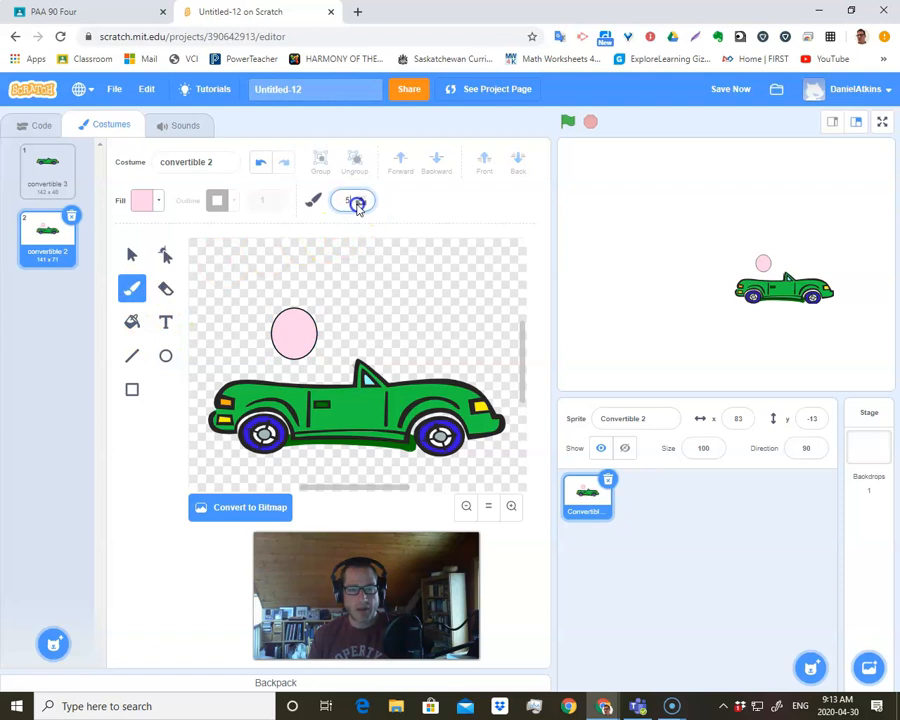
left_click(358, 204)
left_click(358, 204)
left_click(358, 204)
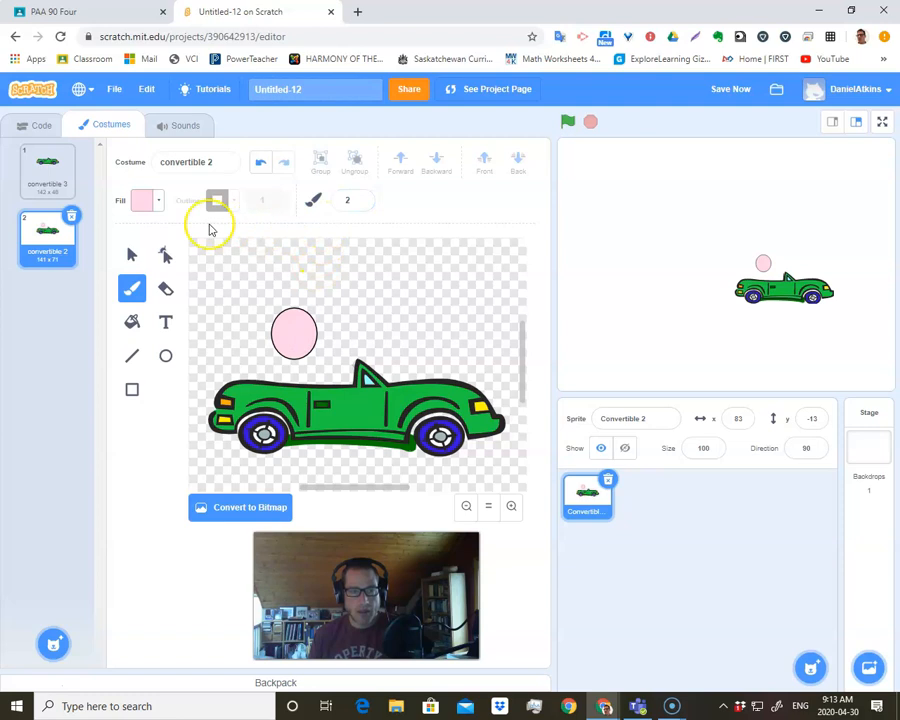
left_click(158, 204)
left_click_drag(181, 337, 75, 342)
left_click(111, 293)
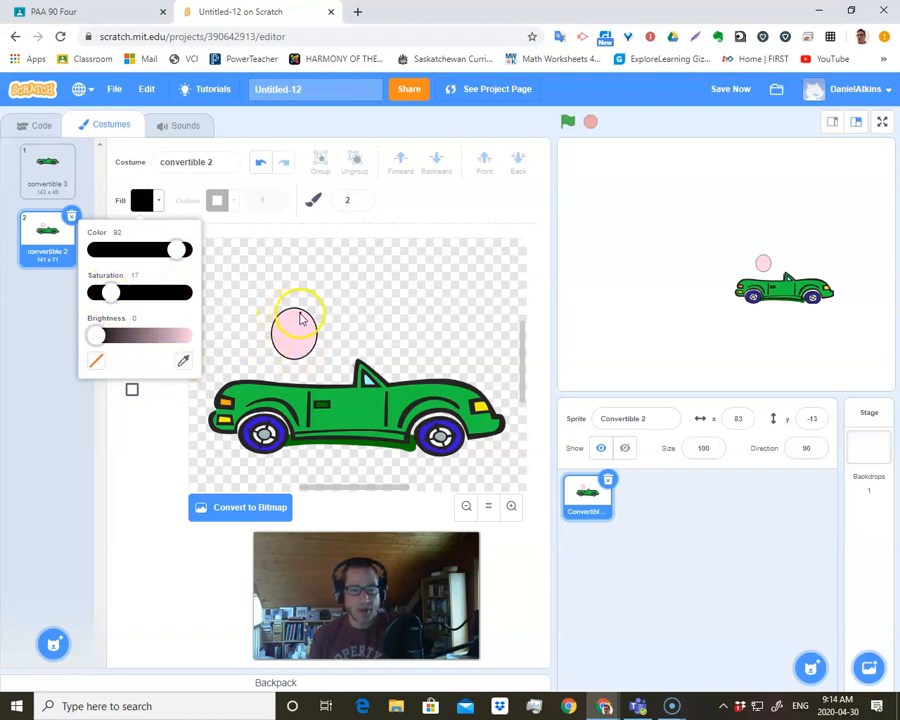
left_click(183, 363)
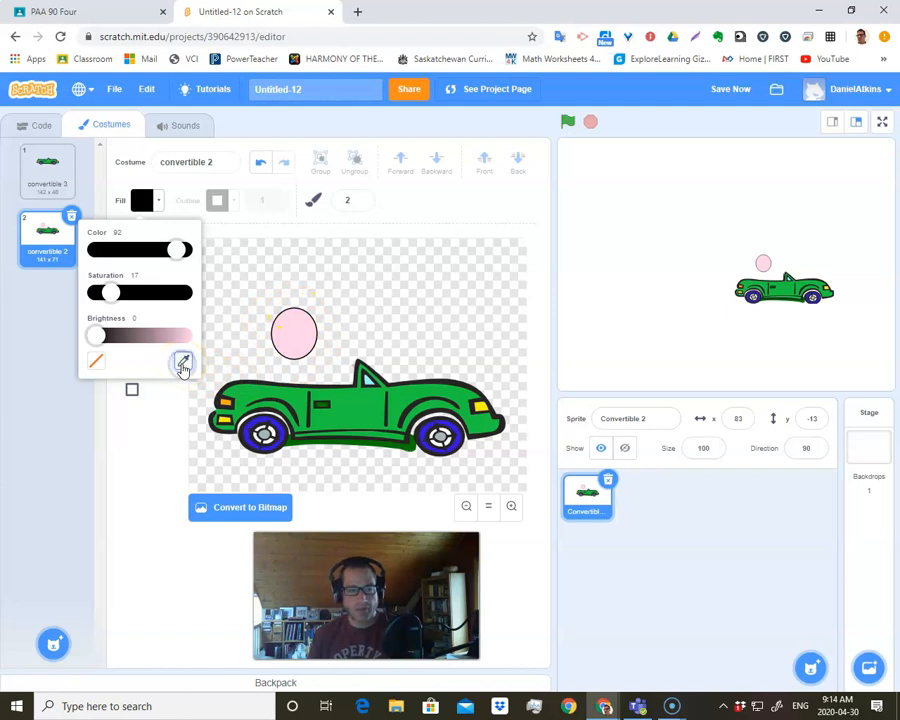
left_click(273, 338)
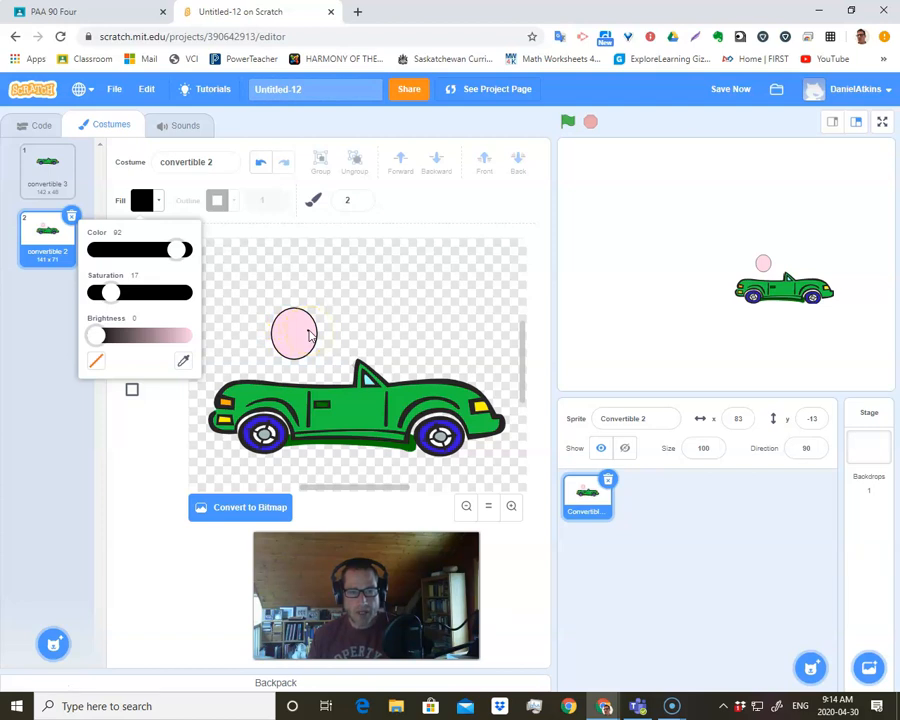
Step: Draw a nose, two eyes and a smiling mouth on the pink head, redoing the stroke joining the mouth
left_click(310, 335)
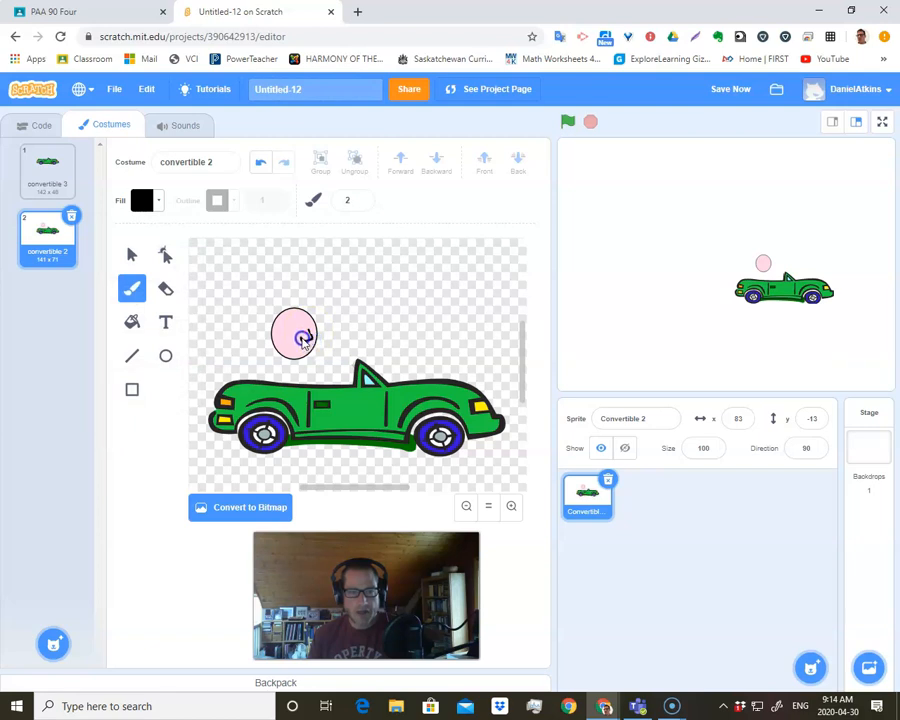
left_click_drag(303, 348, 300, 336)
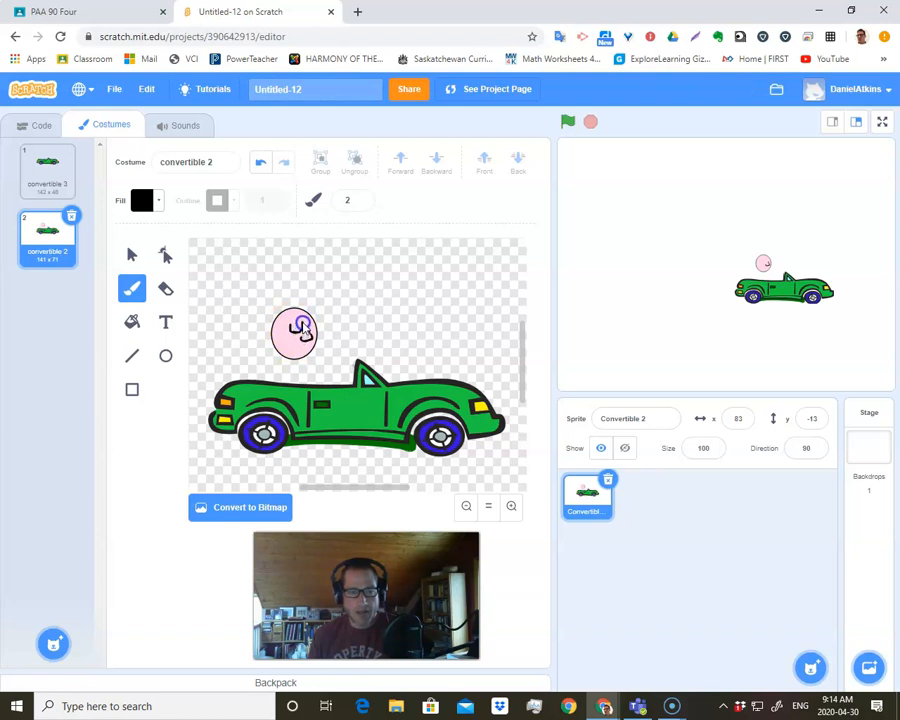
left_click_drag(295, 326, 303, 333)
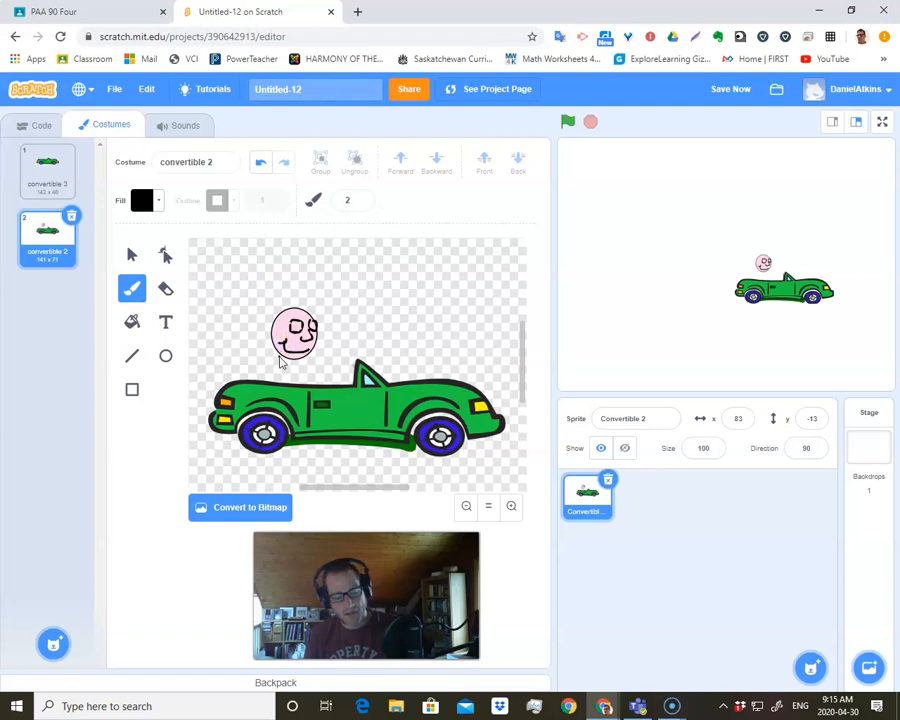
key("ctrl+z")
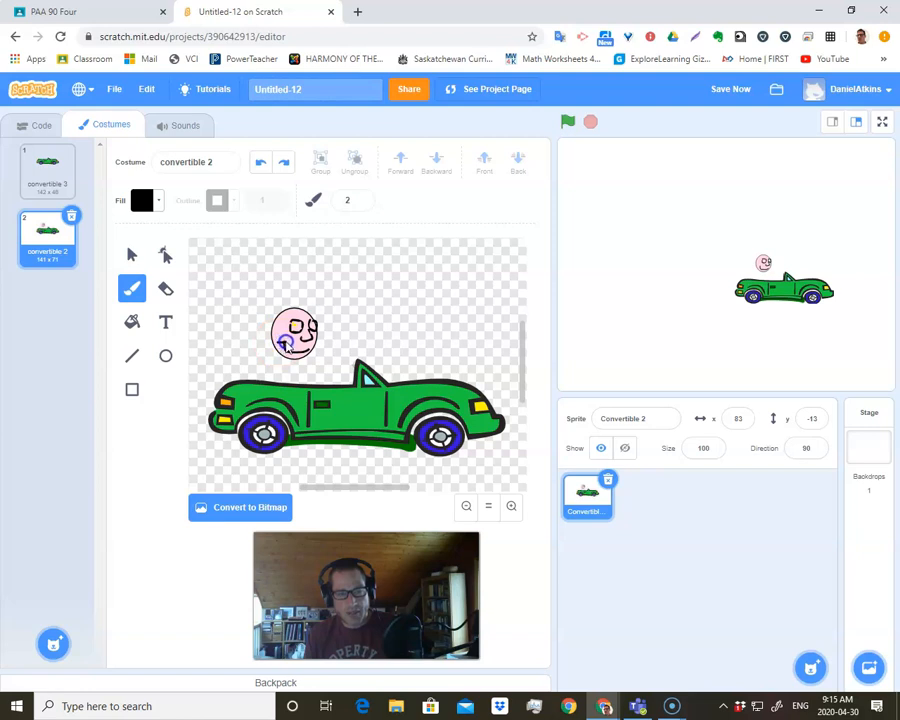
left_click_drag(287, 340, 288, 341)
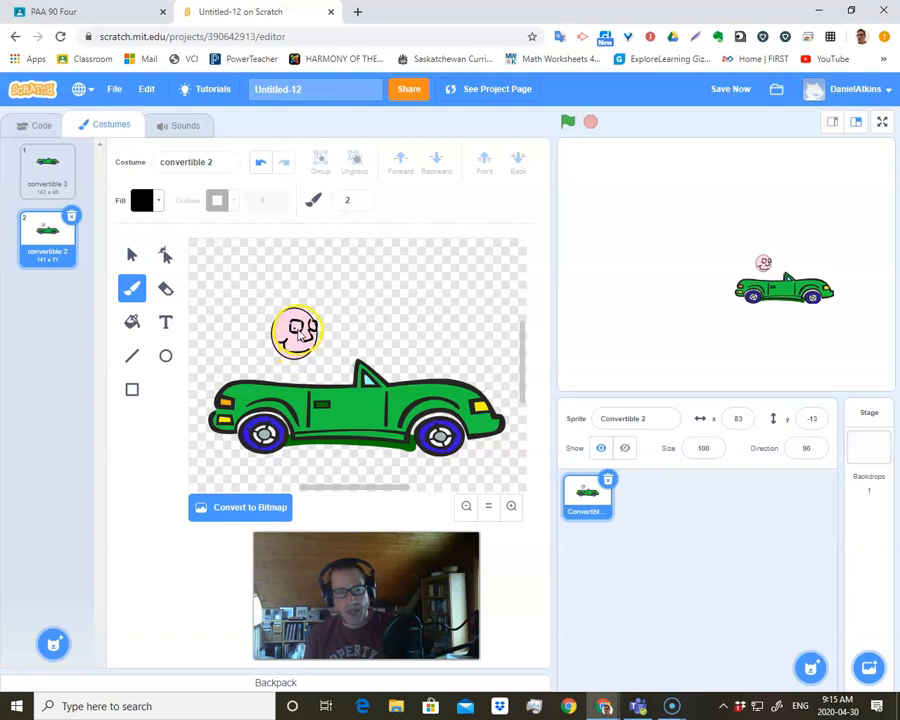
Step: Sample the blue of the rear wheel and paint a pupil in each of the driver's eyes
left_click(158, 201)
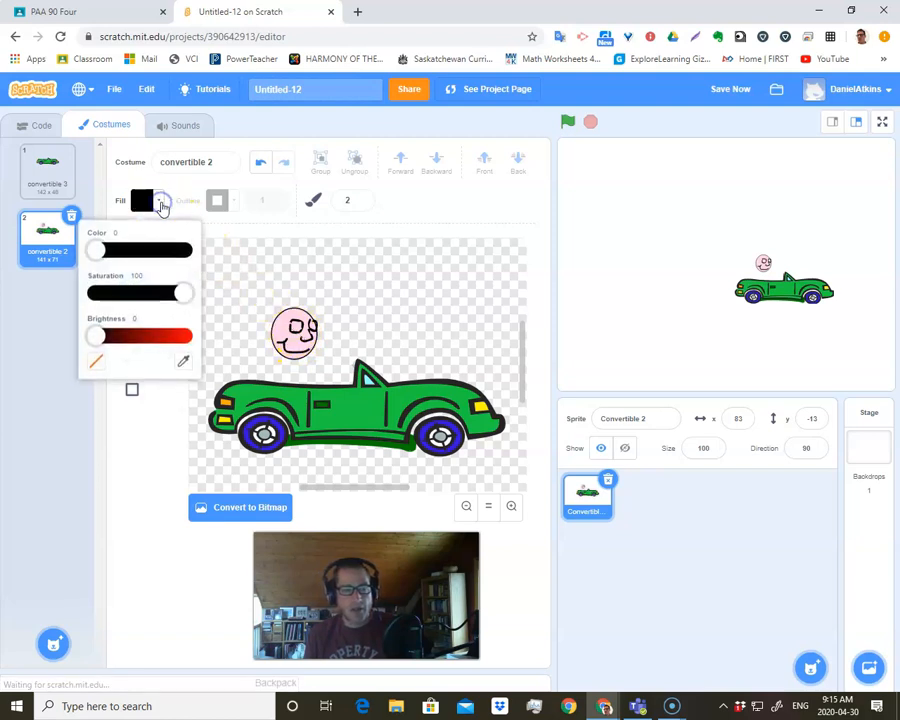
left_click(182, 360)
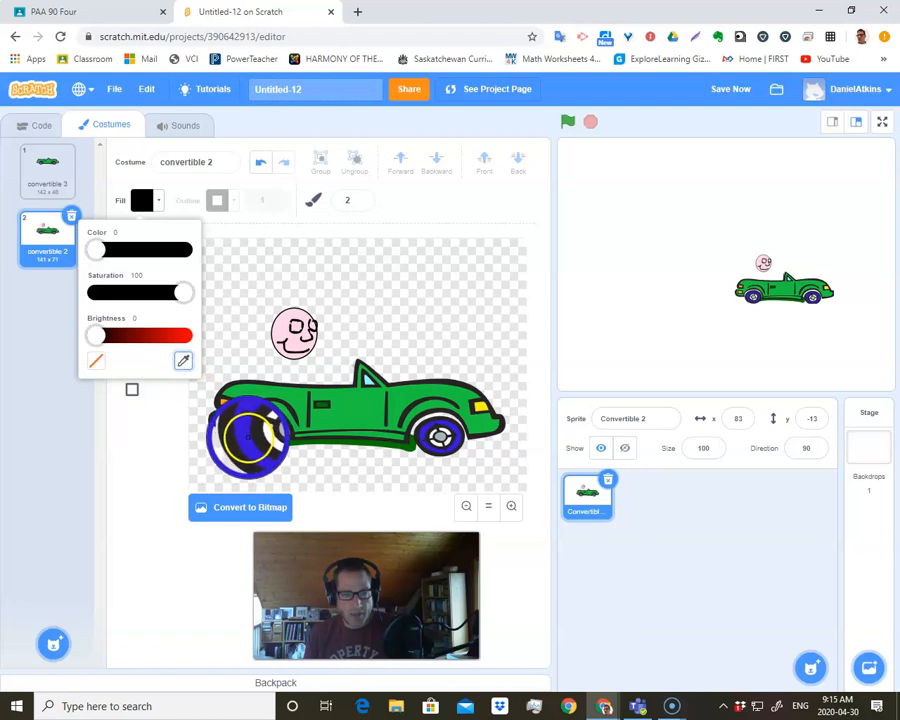
left_click(249, 434)
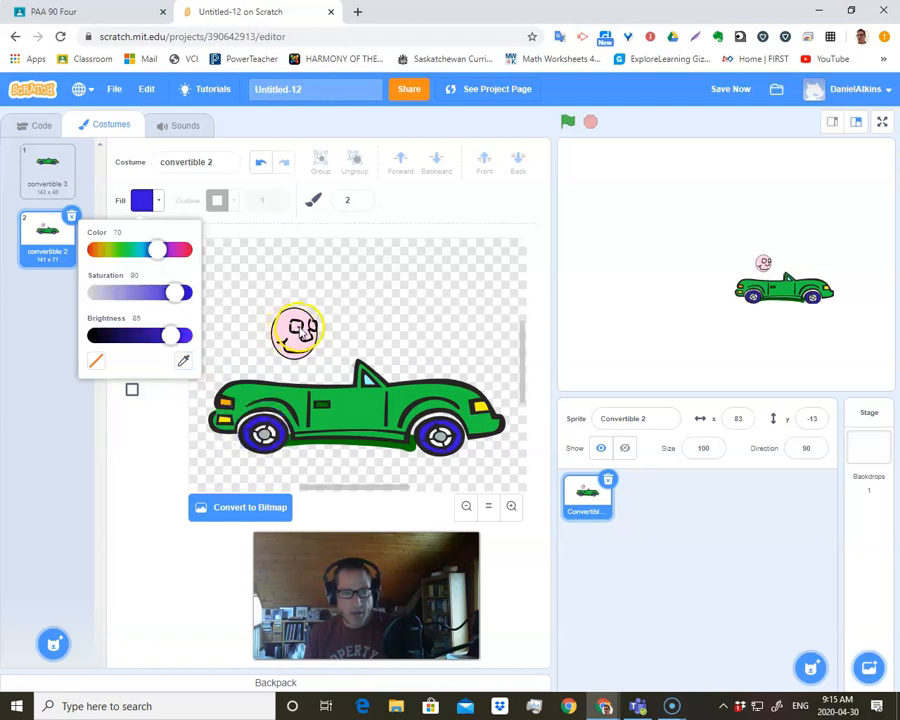
left_click(290, 331)
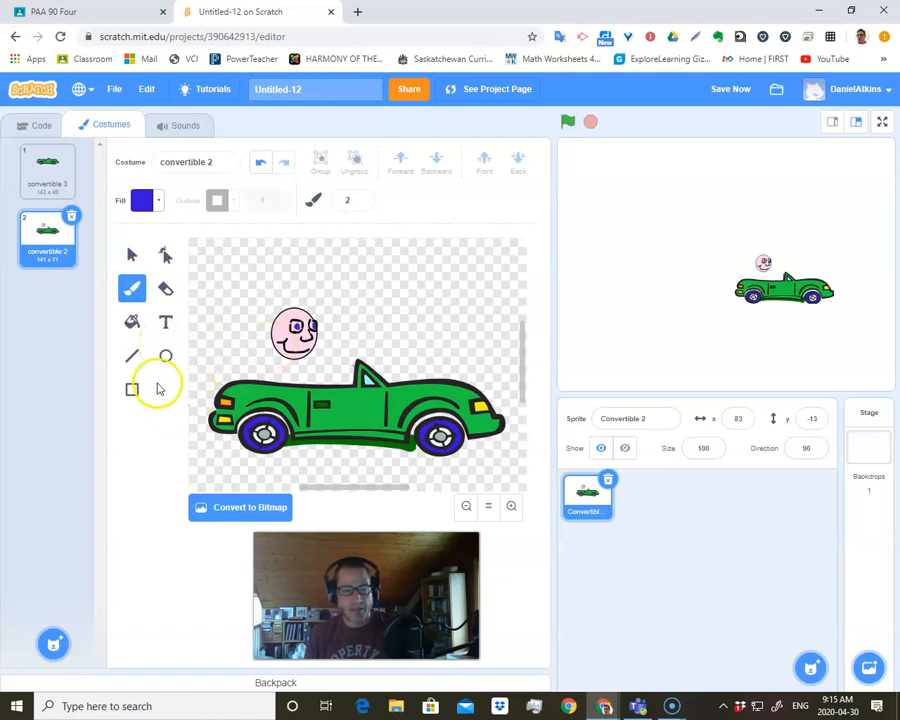
Step: Set the brush color to dark red with color 100, saturation 90 and brightness 53
left_click(132, 321)
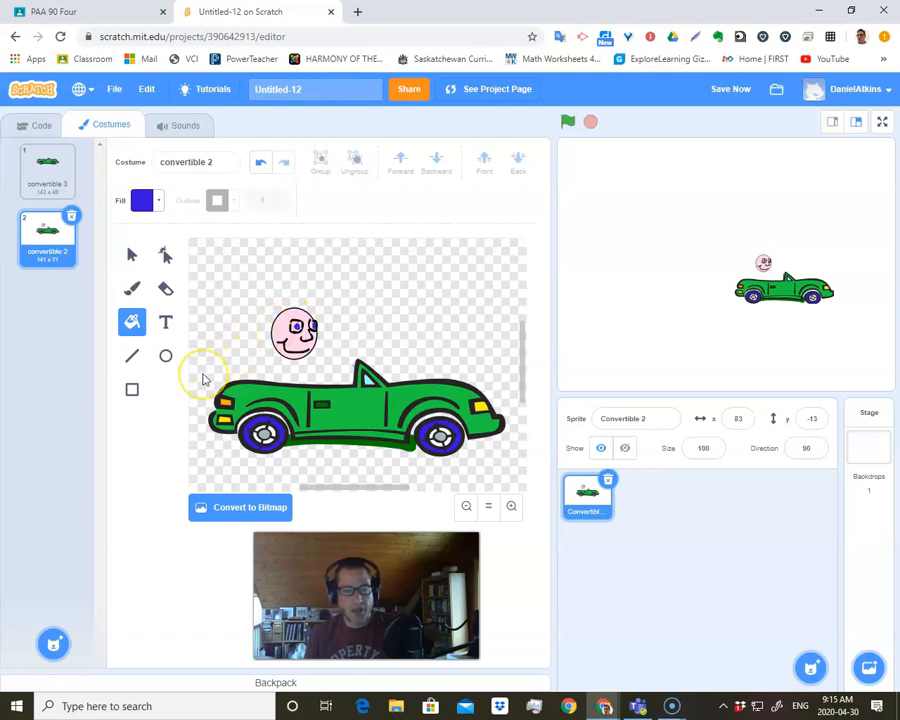
left_click(132, 288)
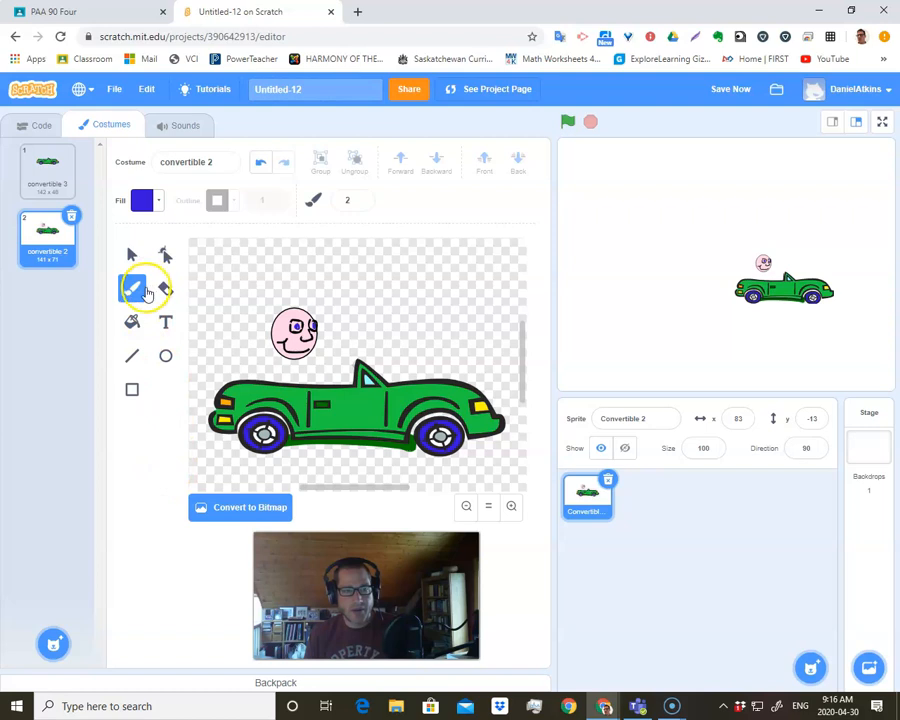
left_click(163, 208)
left_click(175, 291)
left_click_drag(175, 335, 128, 358)
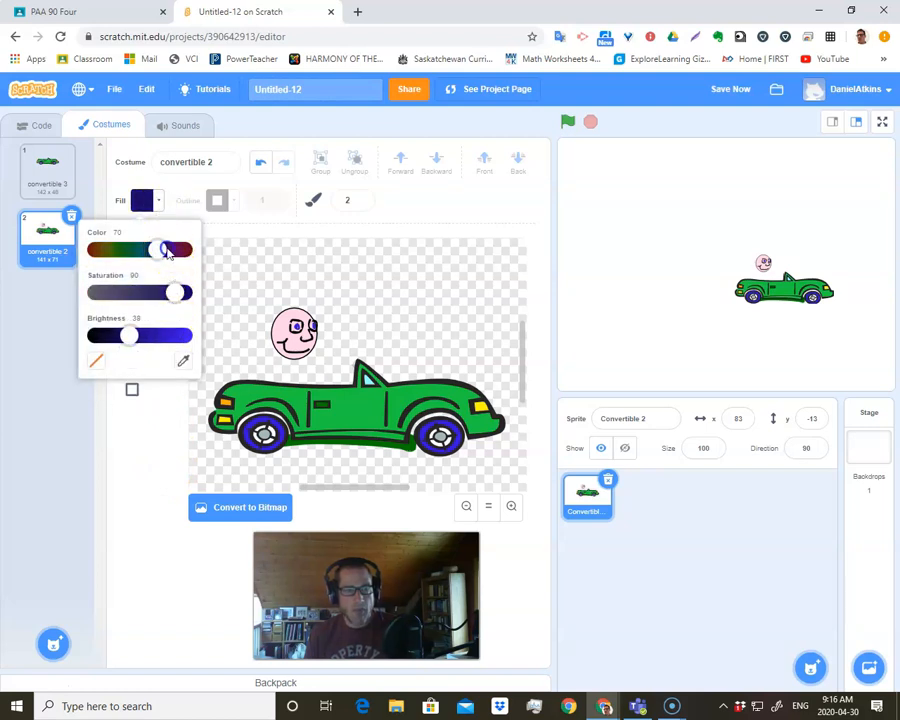
left_click_drag(158, 249, 190, 250)
left_click(177, 292)
left_click(136, 338)
left_click_drag(136, 338, 143, 341)
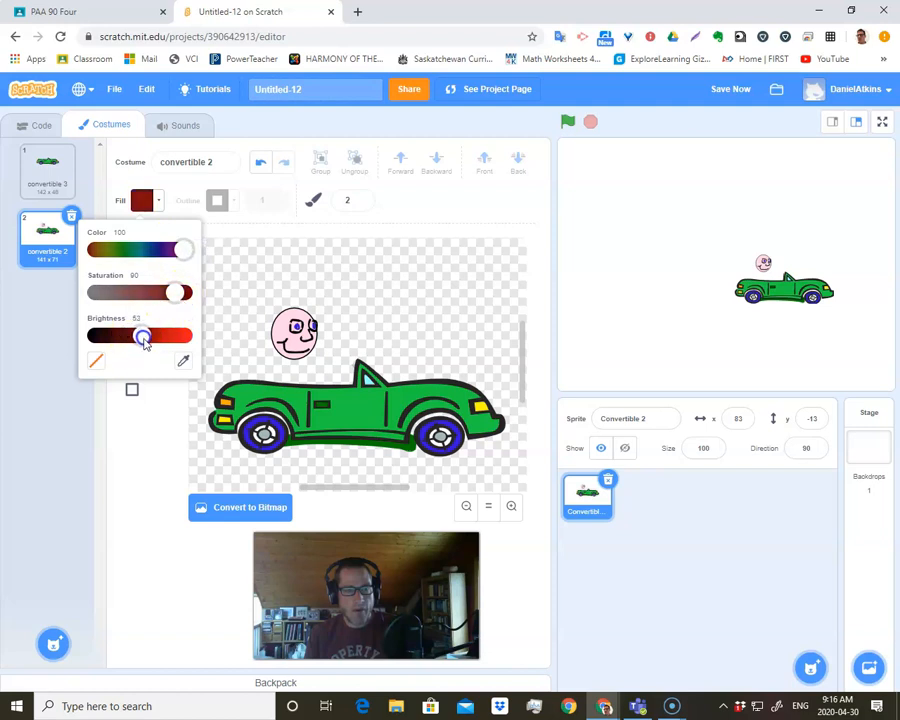
Step: Paint windblown dark red hair over the top and back of the driver's head with brush size 5
left_click(361, 198)
left_click(361, 198)
left_click(361, 198)
left_click(361, 198)
left_click(361, 198)
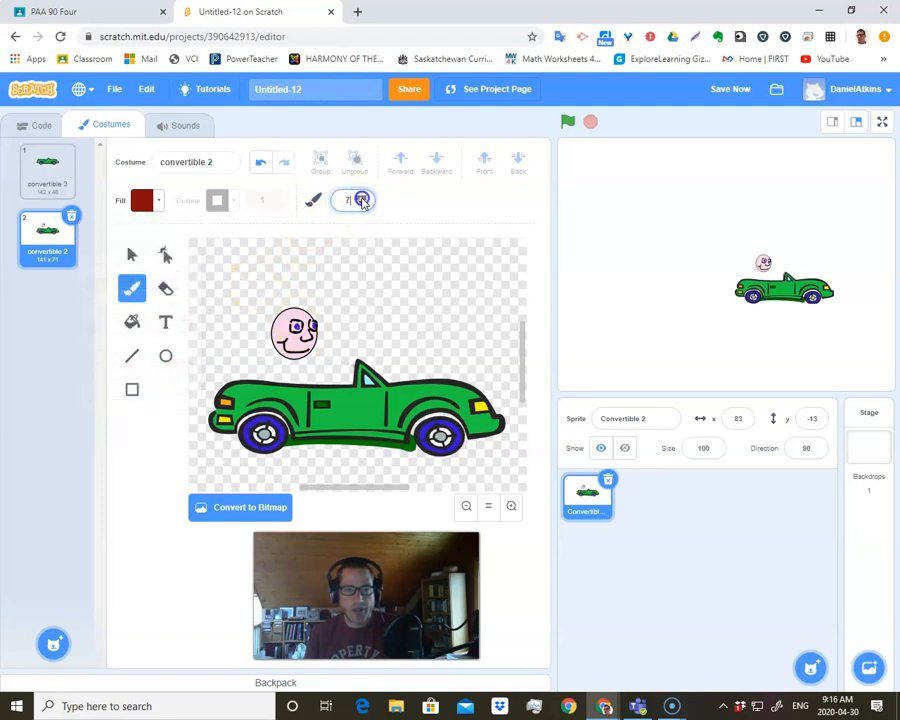
left_click(362, 198)
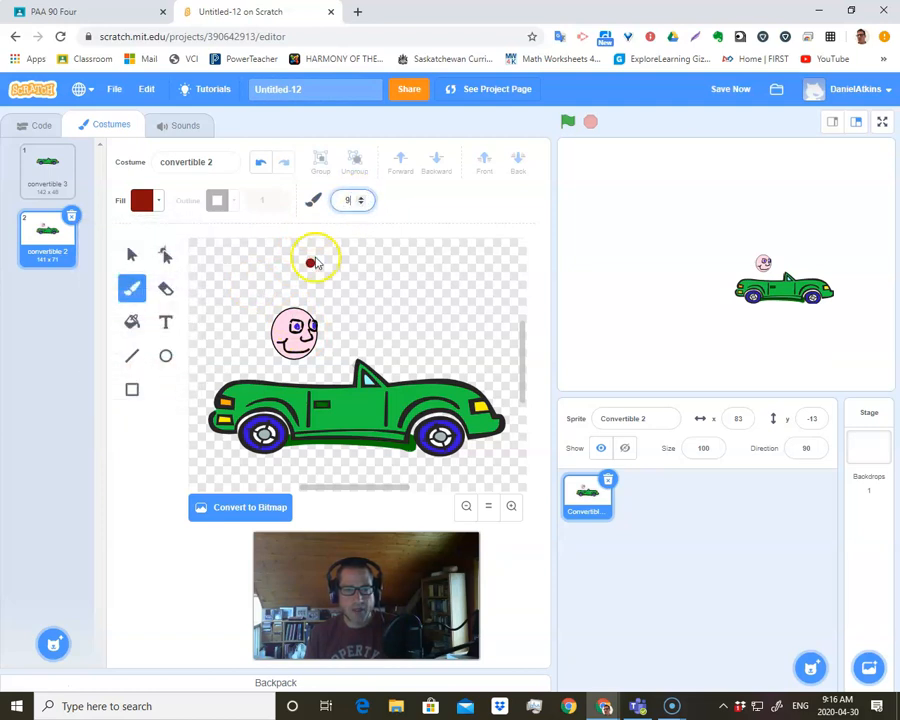
left_click(361, 203)
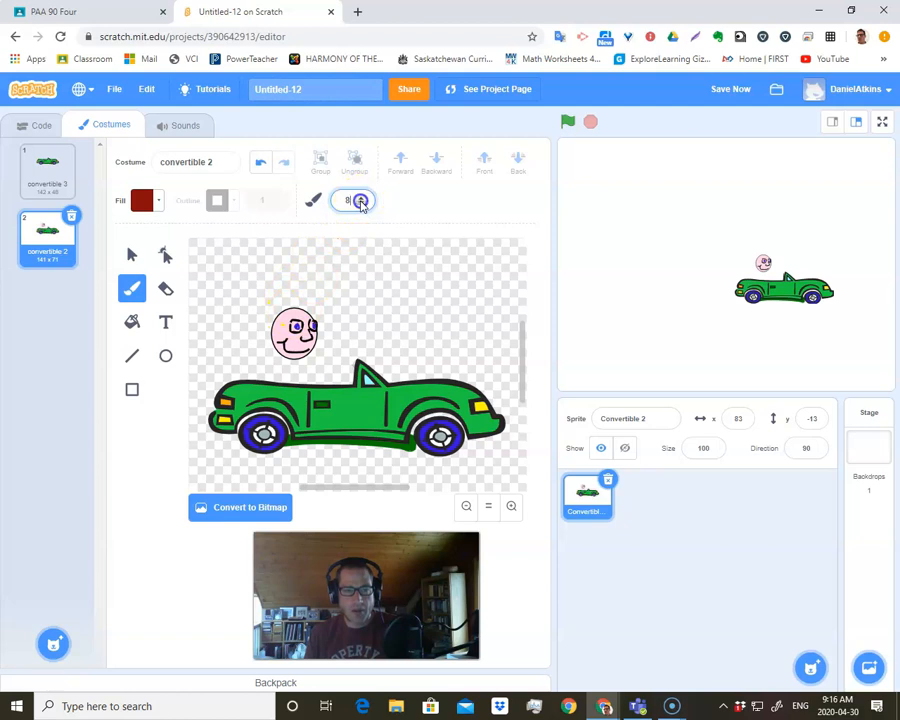
left_click(361, 203)
left_click_drag(303, 320, 271, 310)
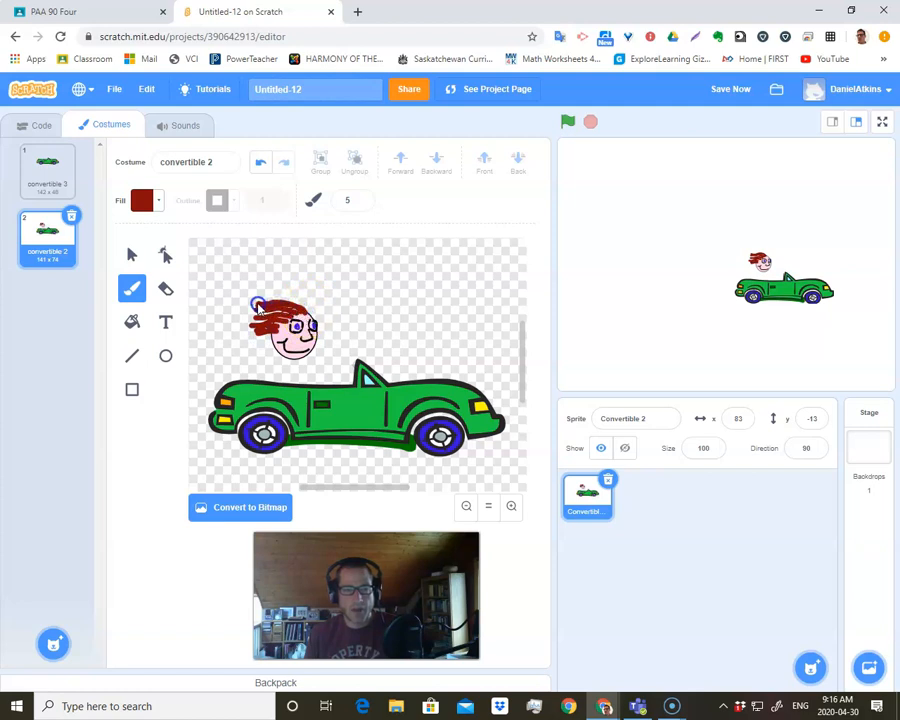
left_click_drag(258, 304, 256, 303)
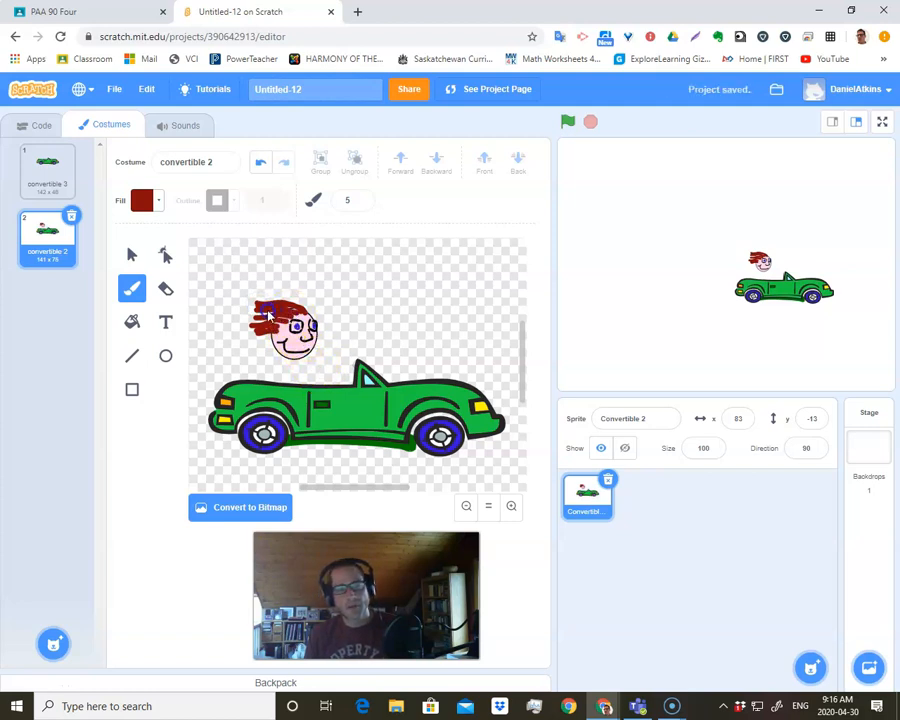
mouse_move(254, 314)
left_mouse_down()
mouse_move(284, 325)
mouse_move(254, 325)
left_mouse_up()
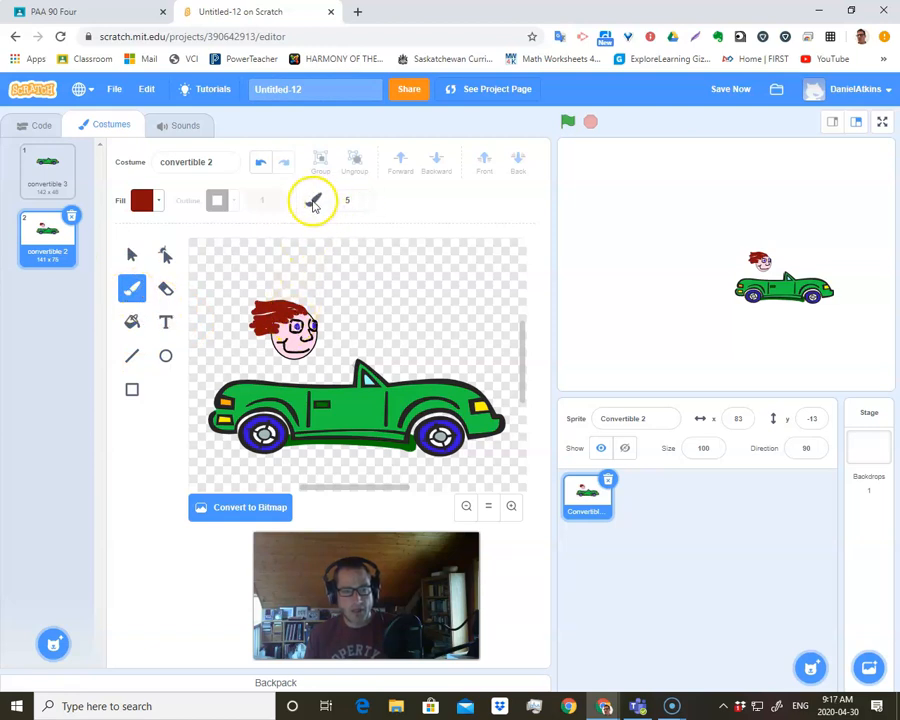
Step: Sample black from the drawing for the brush color and reduce the brush size to 1
left_click(156, 200)
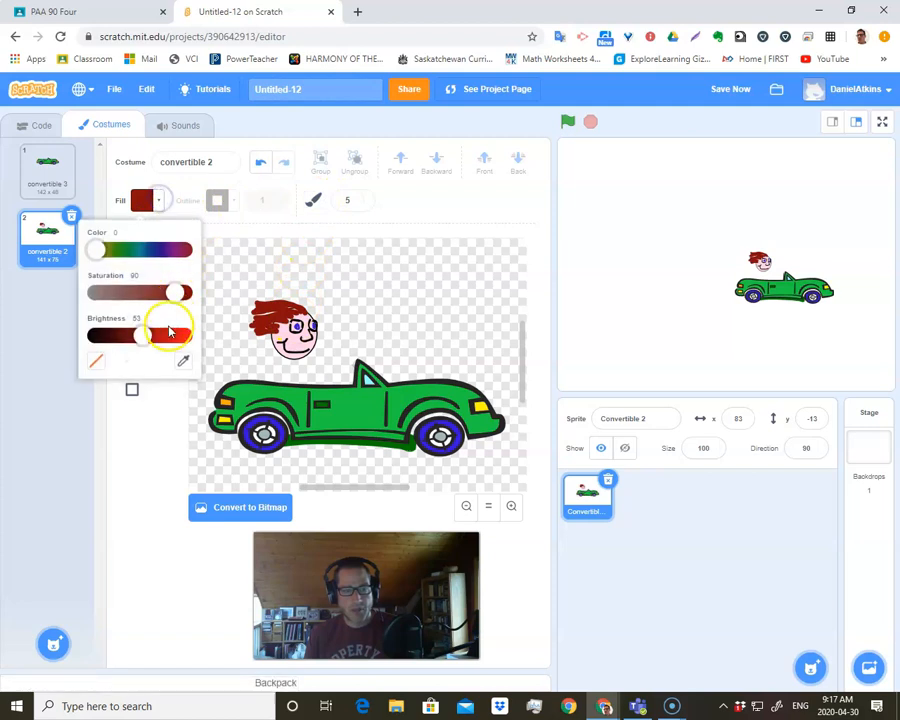
left_click(183, 360)
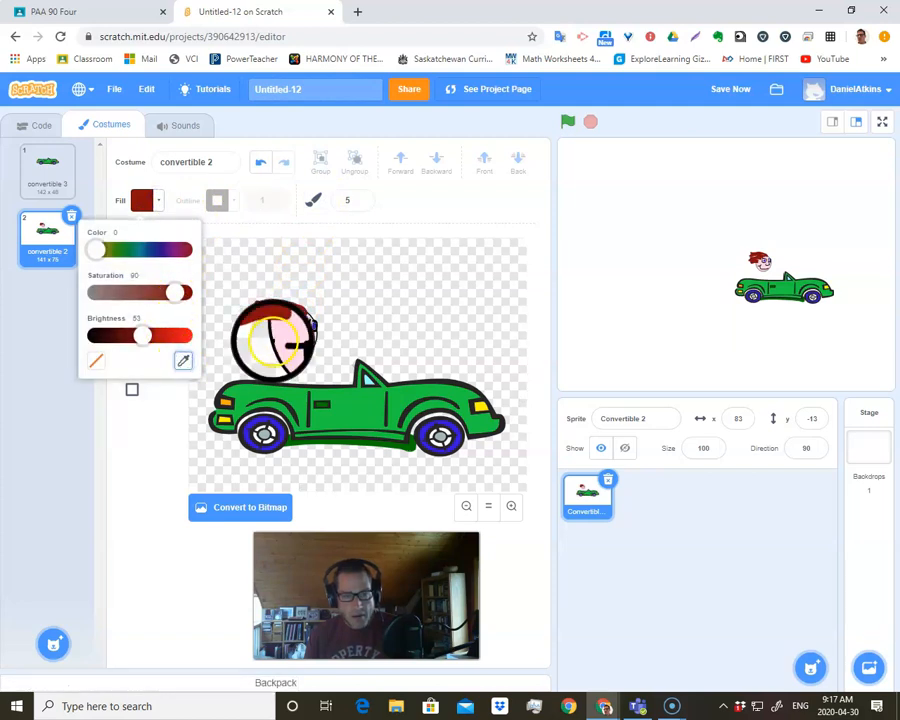
left_click(272, 334)
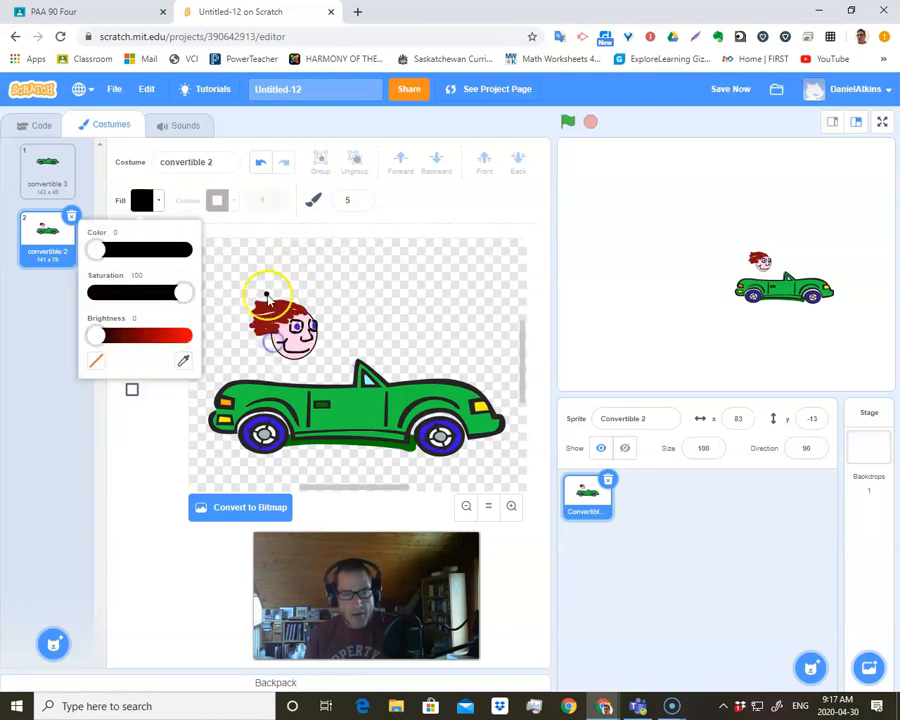
left_click(361, 201)
type("2")
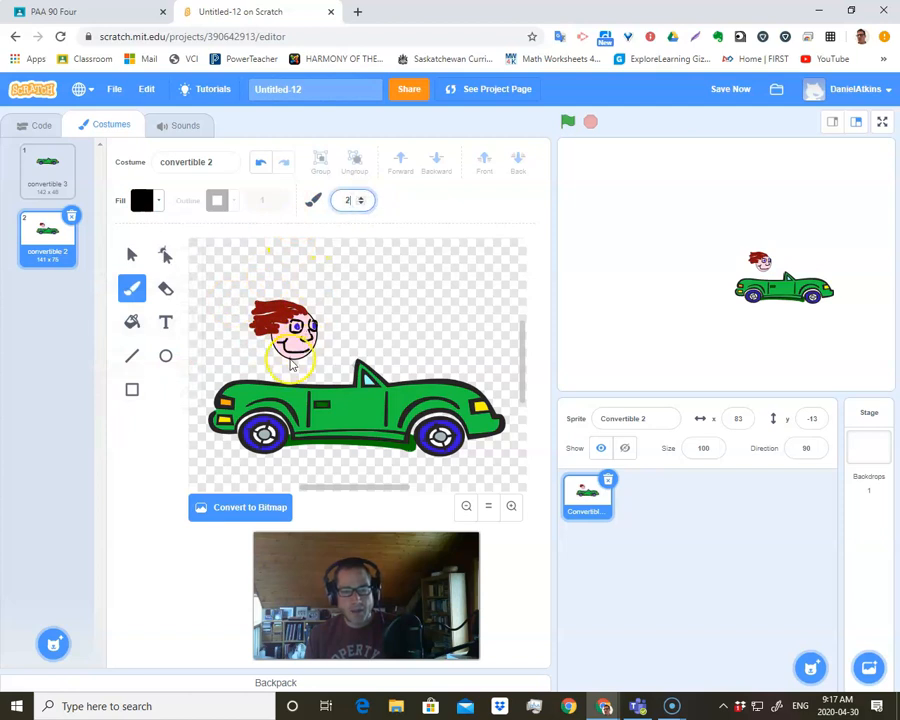
left_click(361, 204)
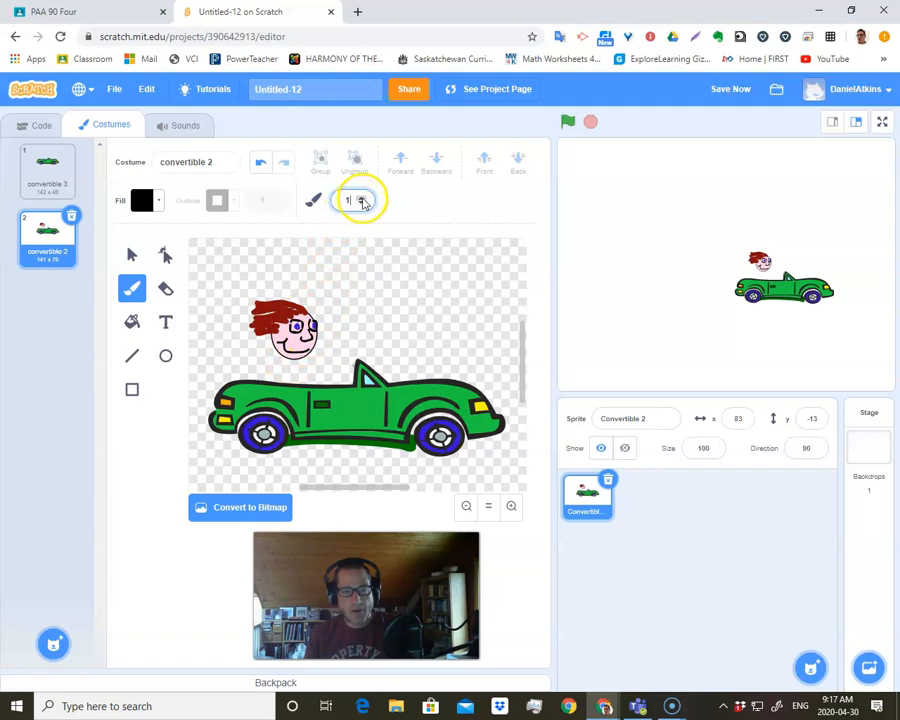
Step: Draw a short neck outline beneath the driver's head, undoing the first attempt and redrawing it
left_click(286, 363)
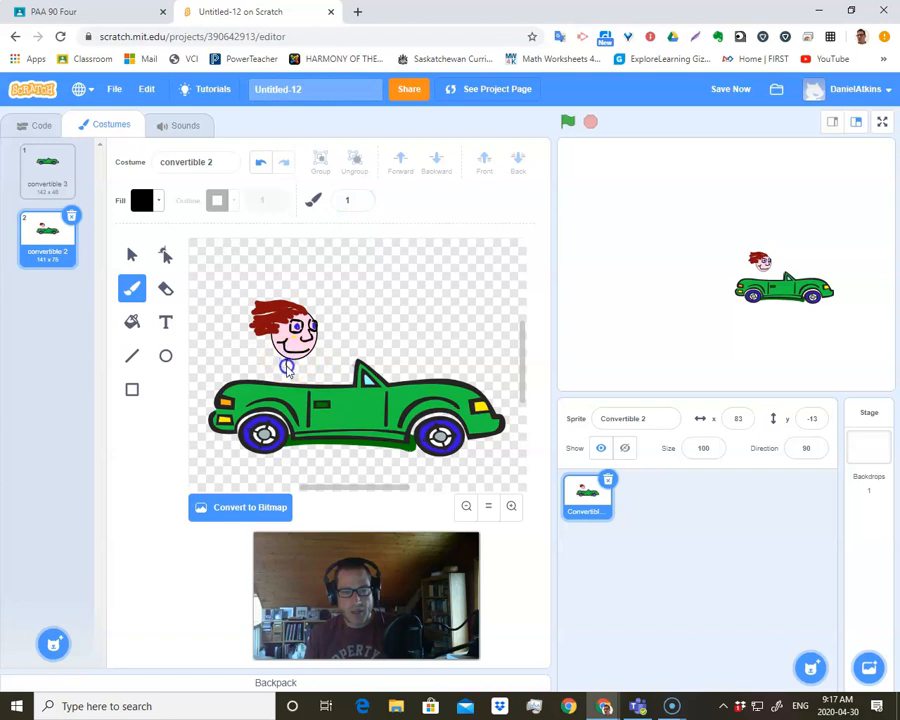
key("ctrl+z")
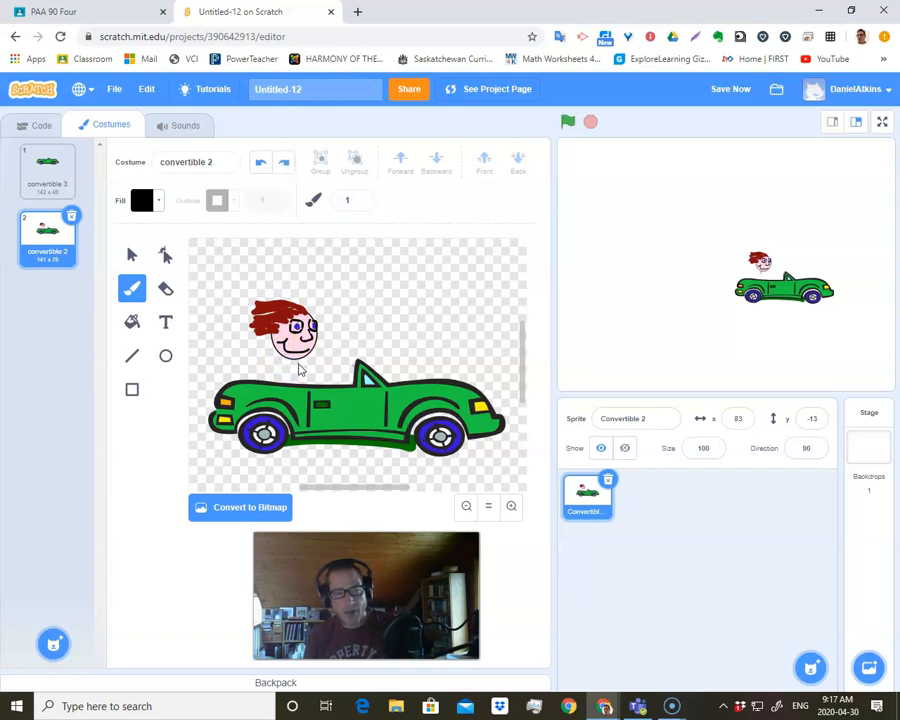
left_click(286, 363)
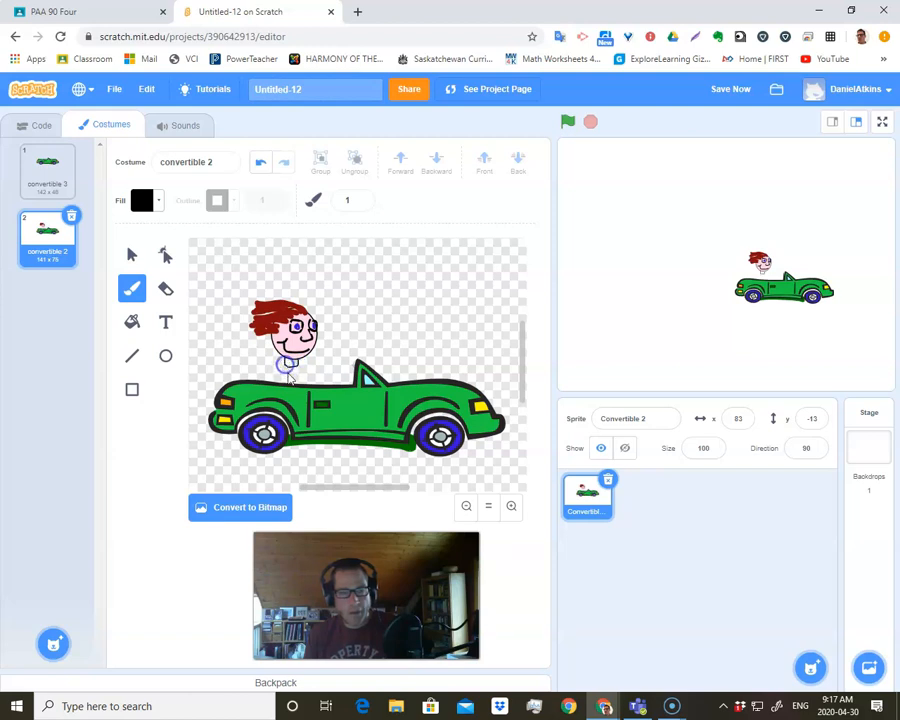
Step: Switch to the Fill tool and sample the pink of the driver's face as the fill color
left_click(133, 323)
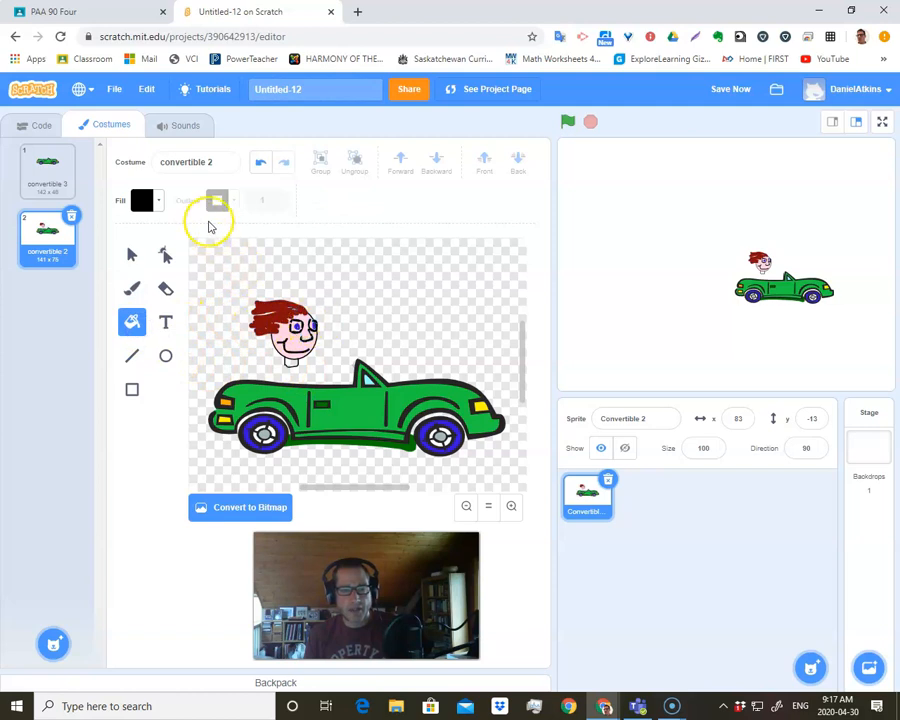
left_click(146, 201)
left_click(183, 387)
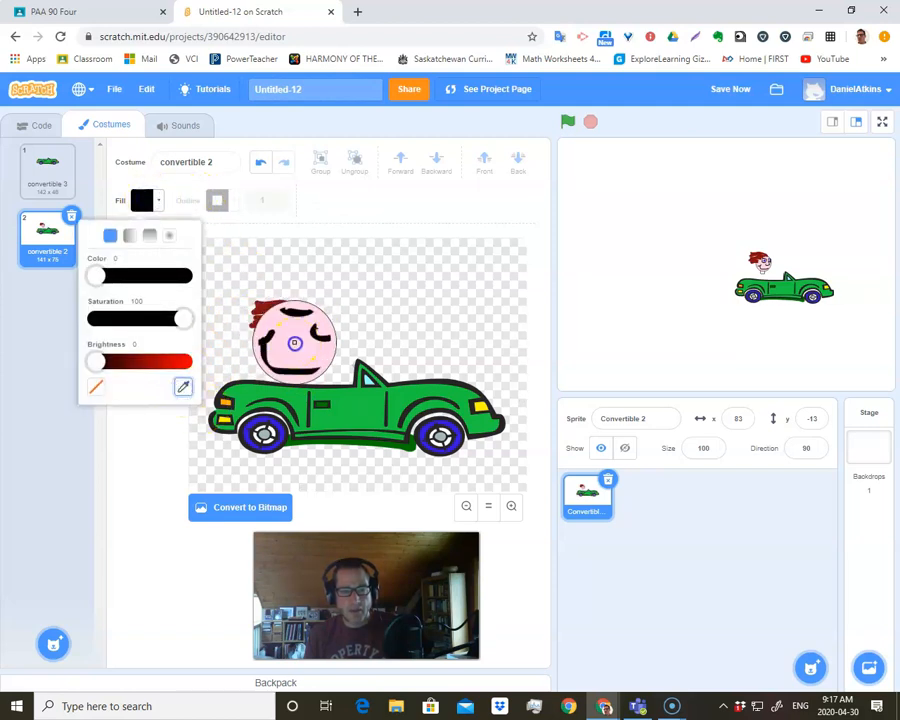
left_click(294, 343)
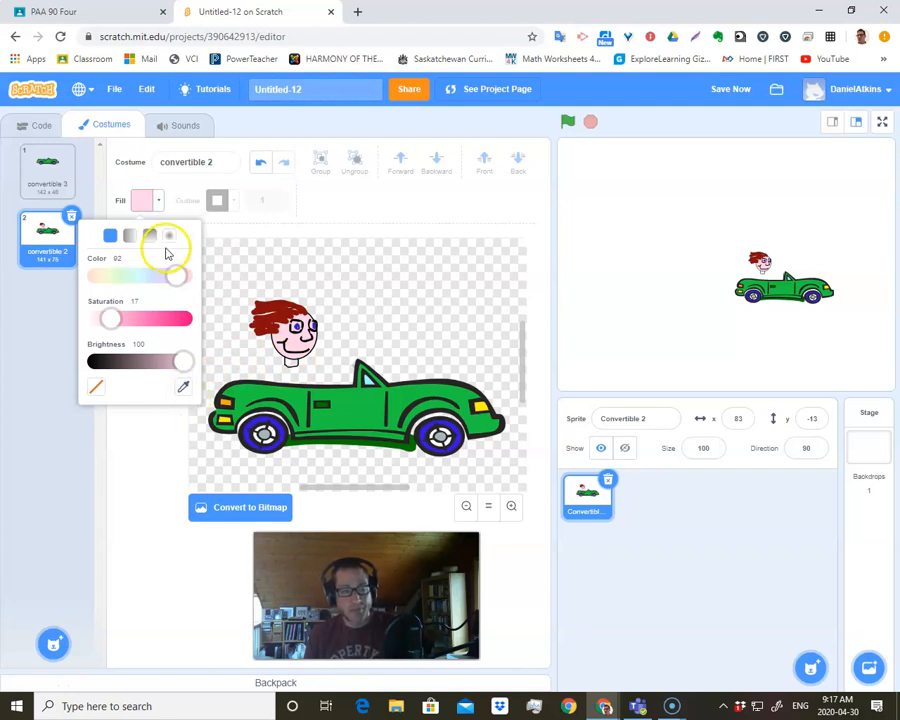
left_click(146, 416)
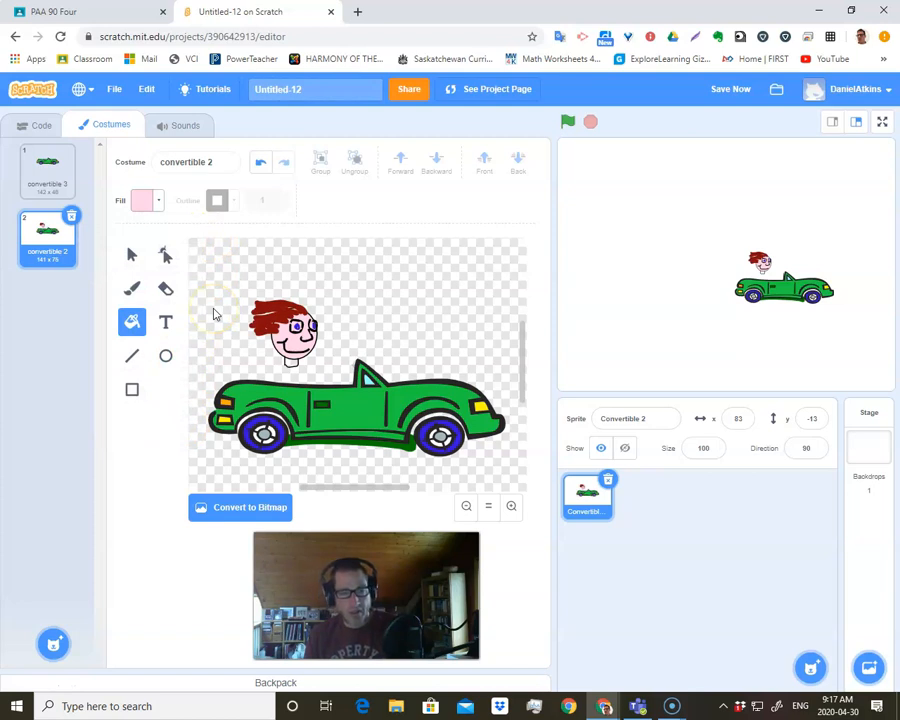
Step: Draw a small pink rectangle with a black outline as the neck beneath the head, undoing the first one and redrawing it shorter
left_click(132, 390)
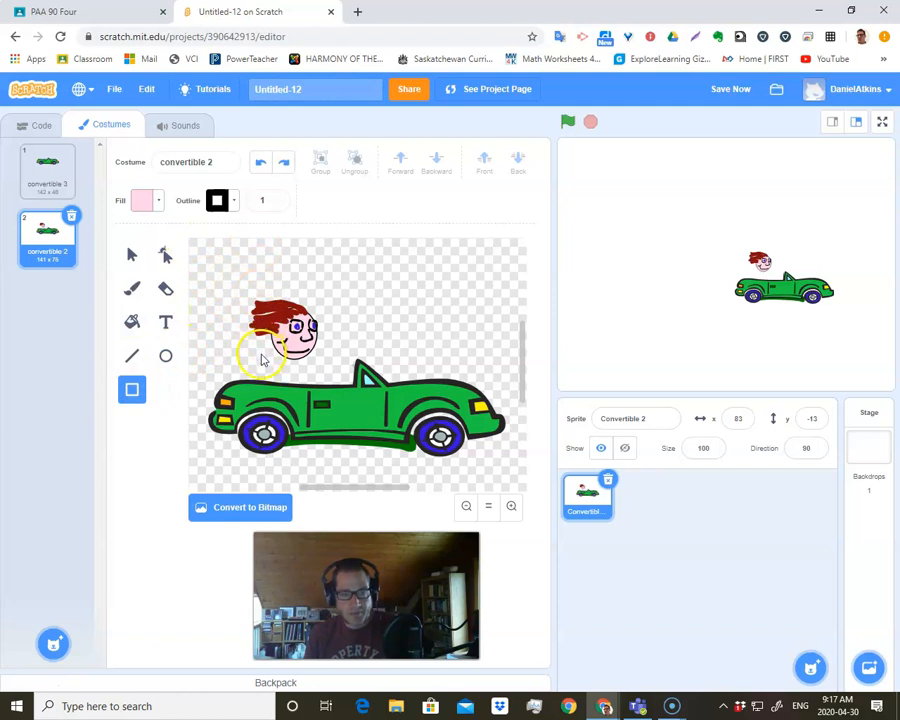
left_click_drag(300, 380, 285, 348)
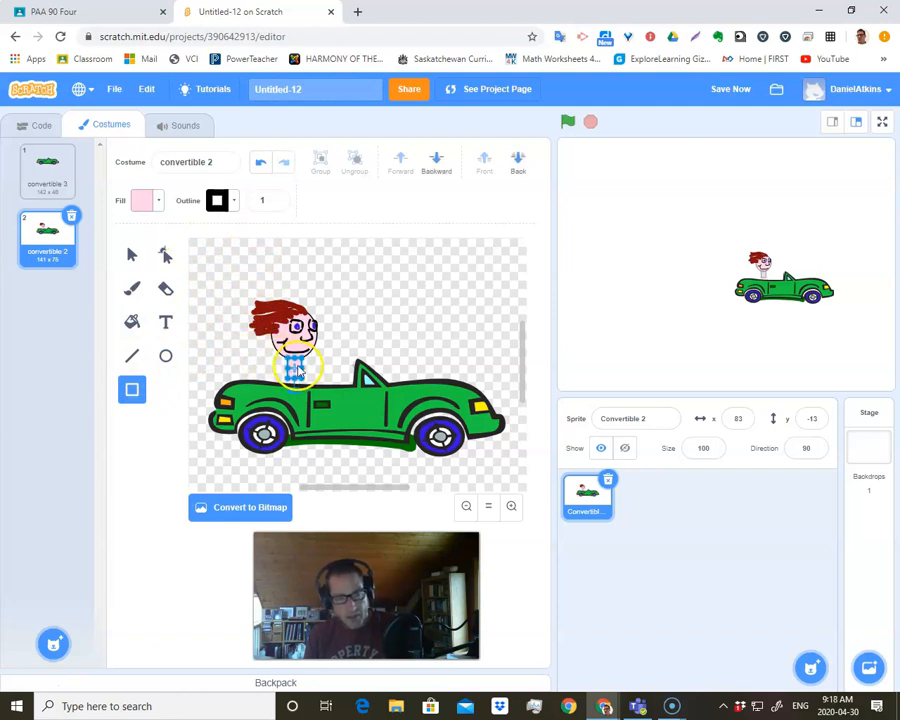
key("ctrl+z")
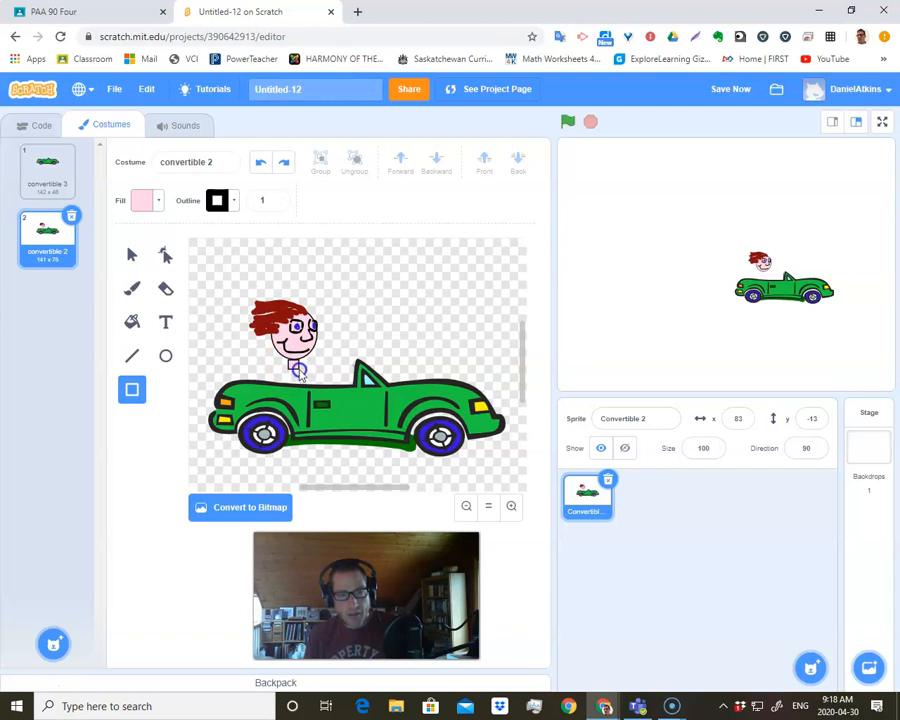
key("ctrl+shift+z")
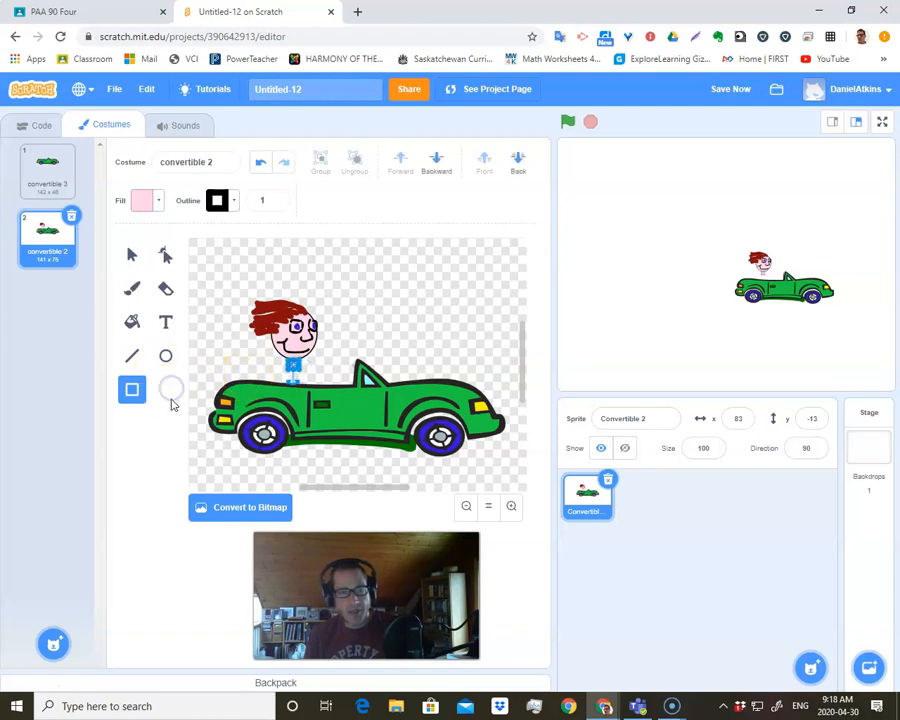
left_click(133, 292)
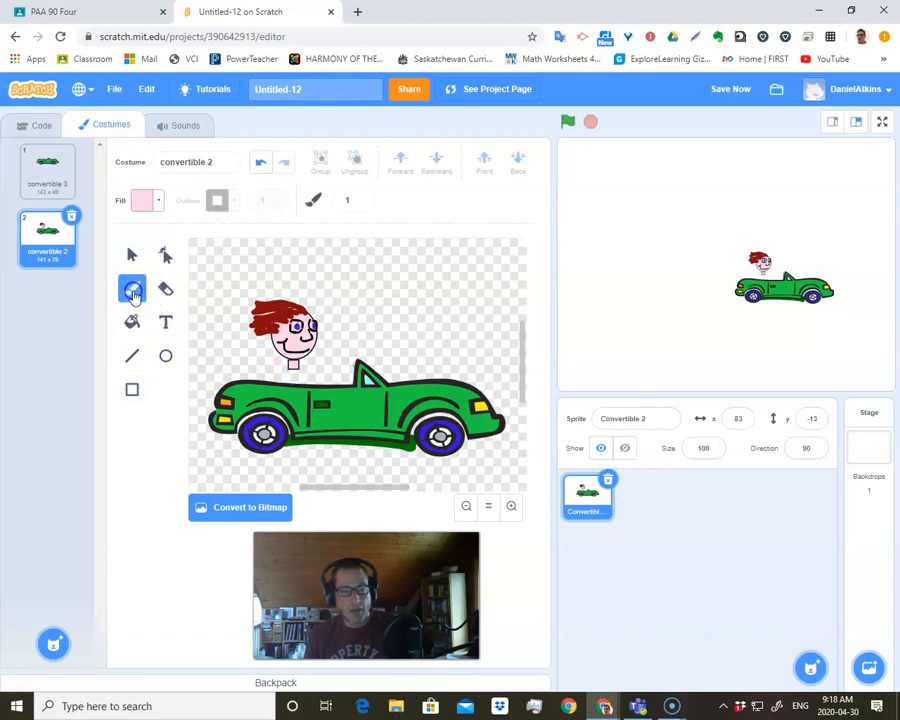
left_click(167, 359)
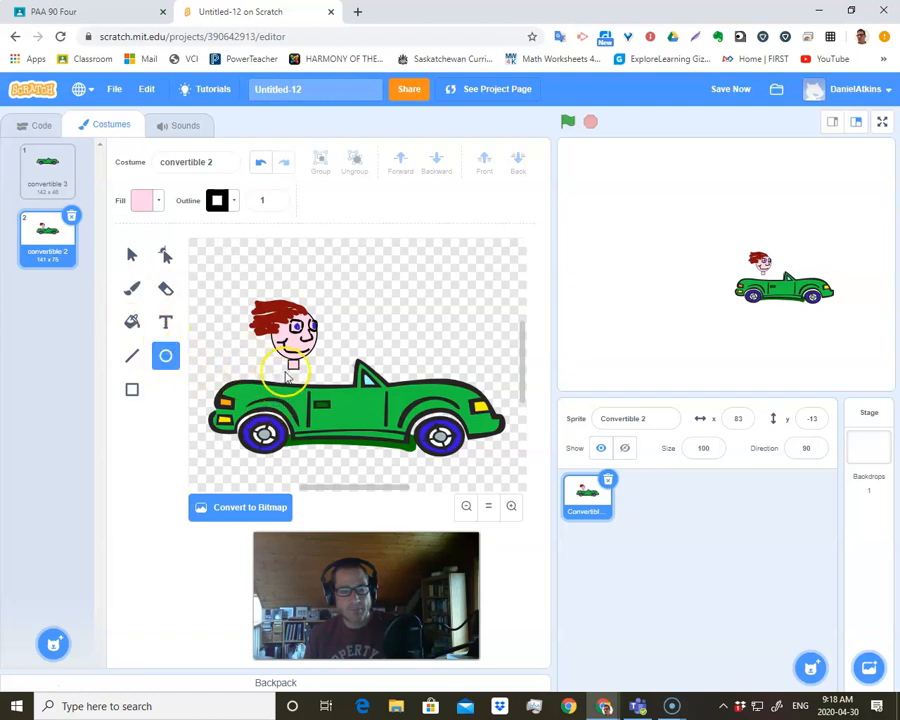
Step: Select the driver's whole head and neck together and move them higher above the car
left_click(143, 266)
left_click_drag(232, 274, 273, 352)
left_click_drag(329, 375, 327, 373)
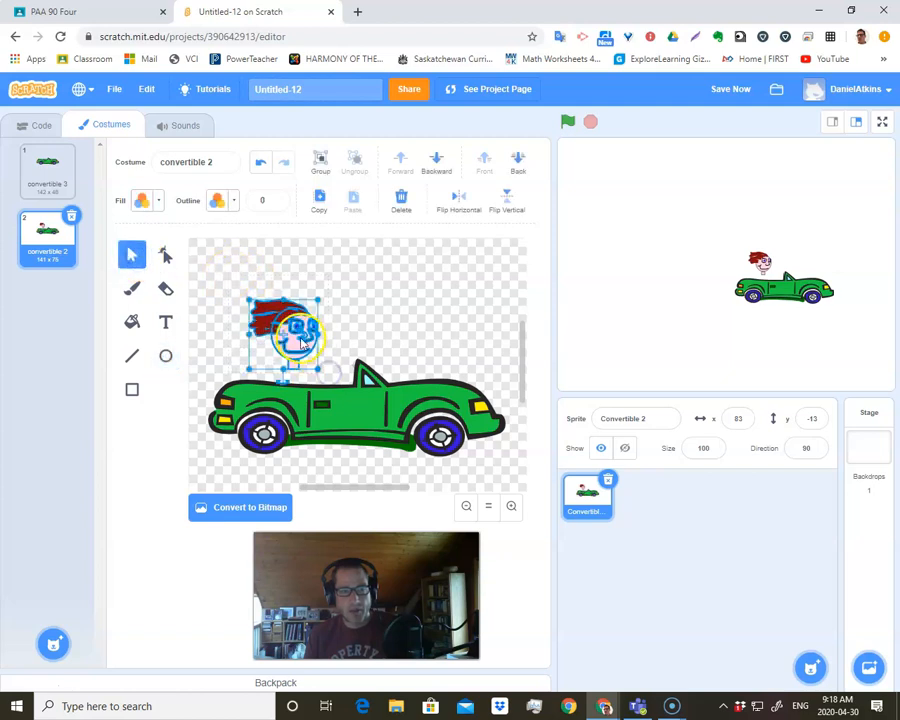
left_click_drag(286, 343, 282, 313)
left_click(338, 330)
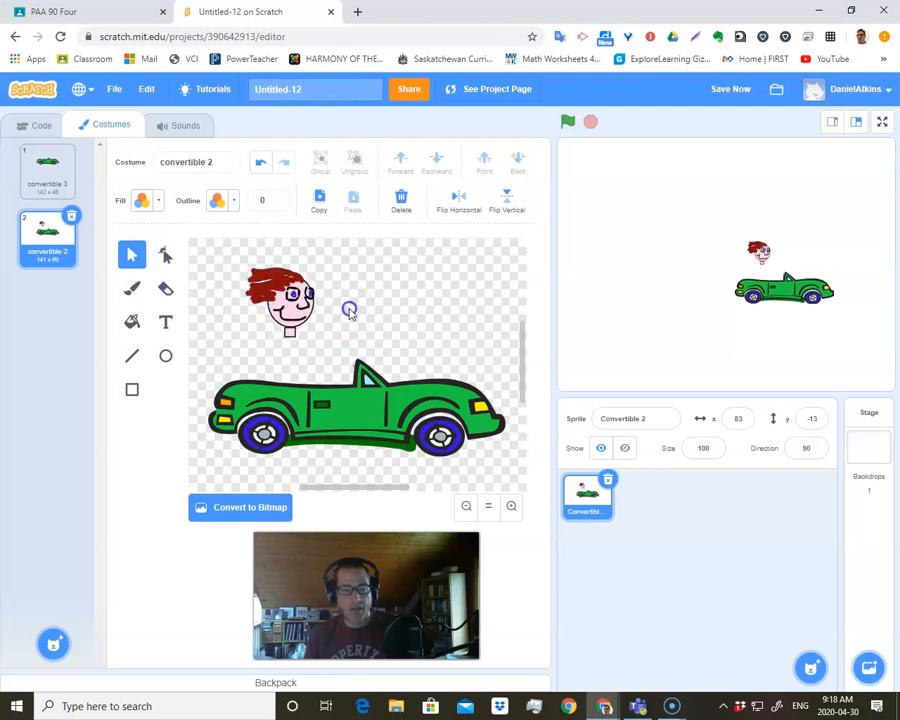
Step: Try moving the face oval and neck away from the facial features, and undo the move
left_click(292, 337)
left_click_drag(295, 342, 370, 333)
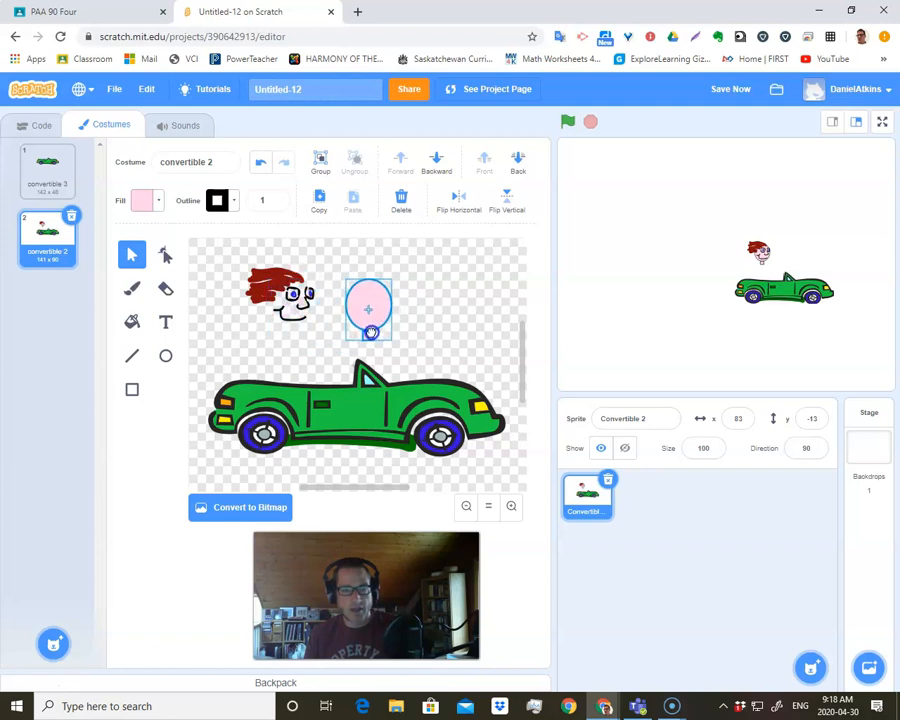
key("ctrl+z")
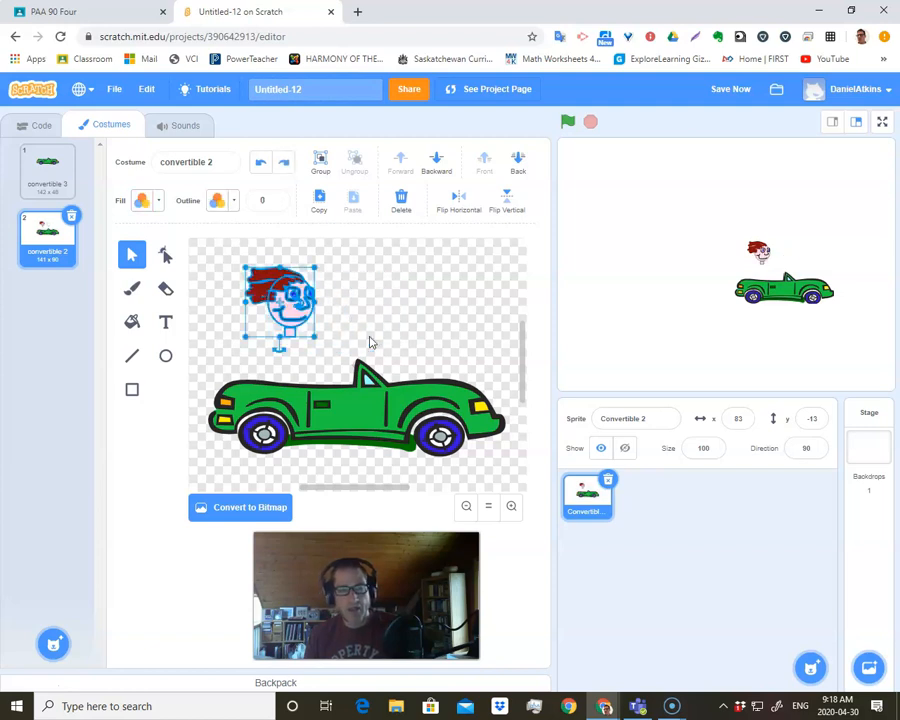
left_click(295, 355)
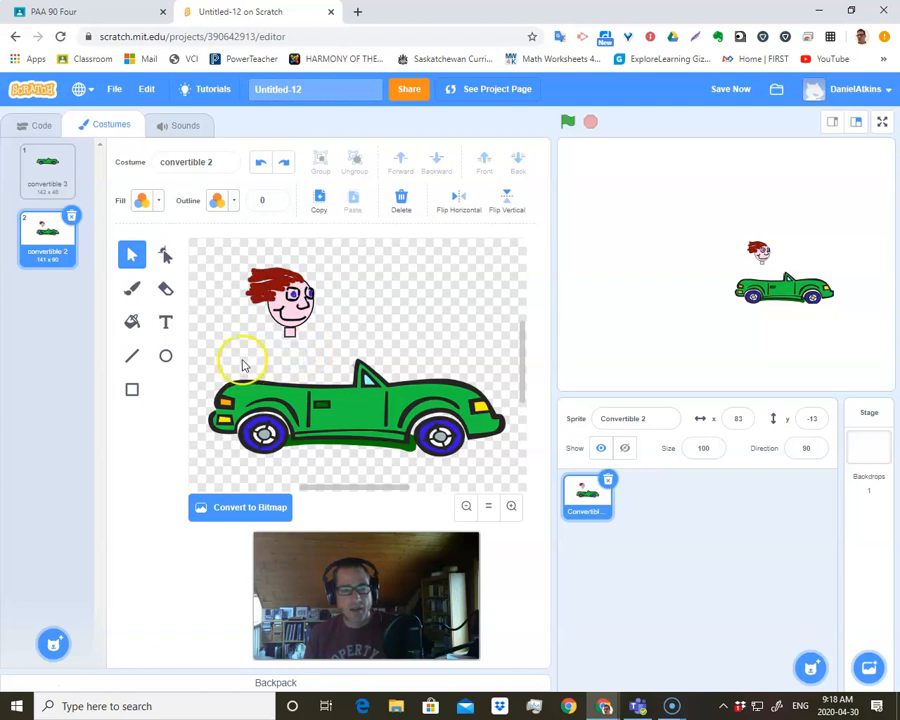
Step: Draw an outline-free oval torso beneath the neck, filled with yellow sampled from the car's rear light, and align it under the neck
left_click(167, 362)
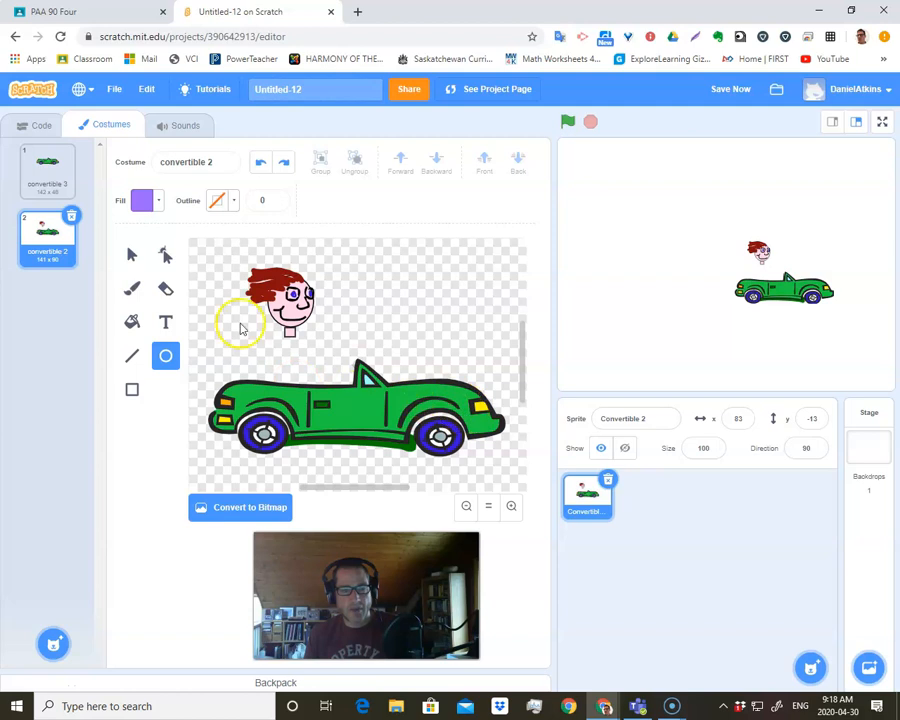
left_click(157, 201)
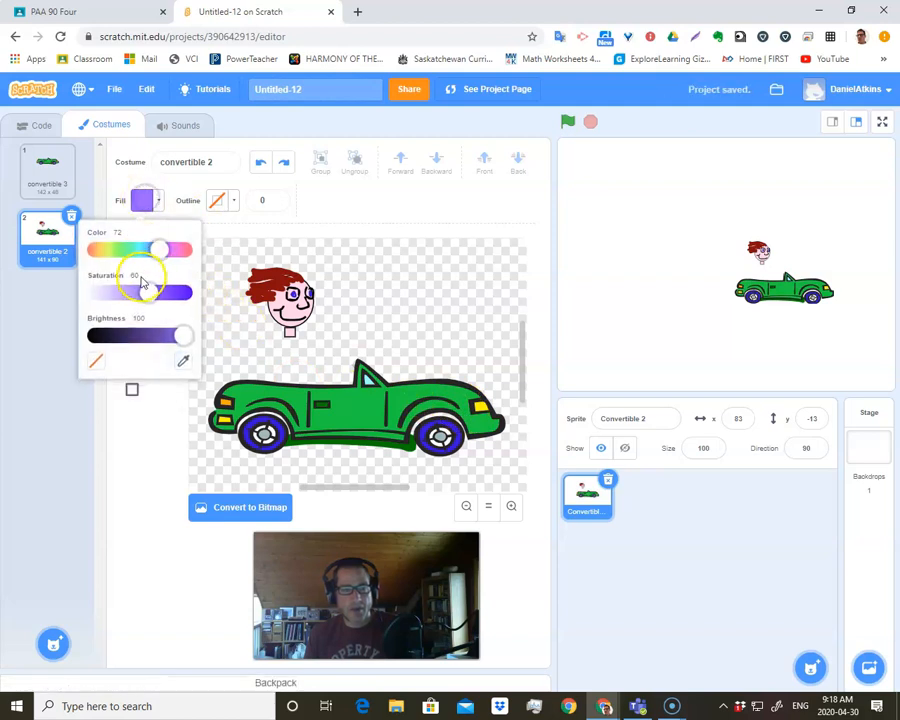
left_click(183, 360)
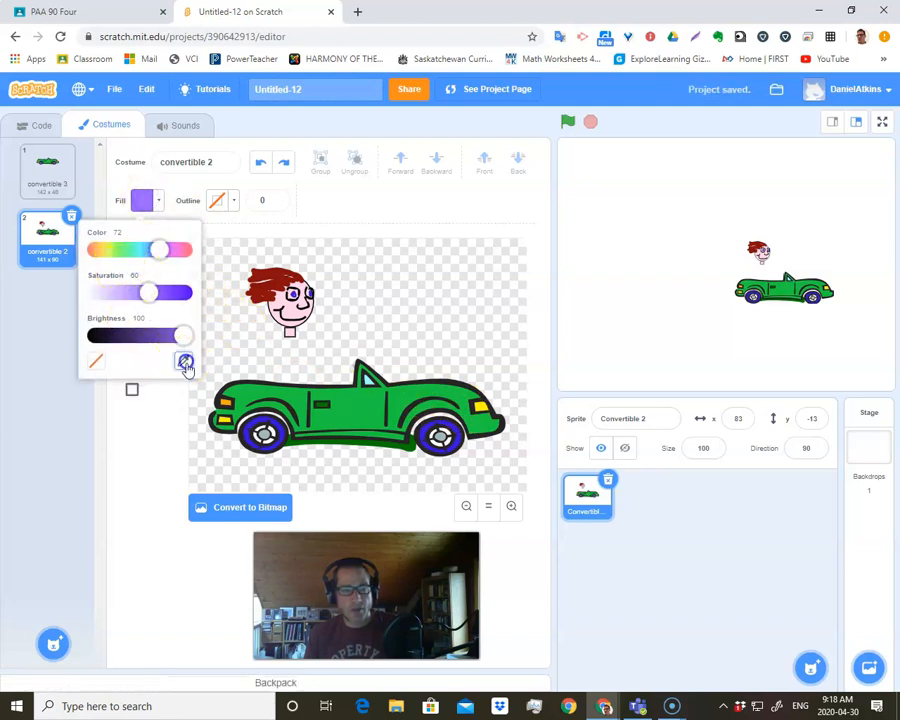
left_click(226, 421)
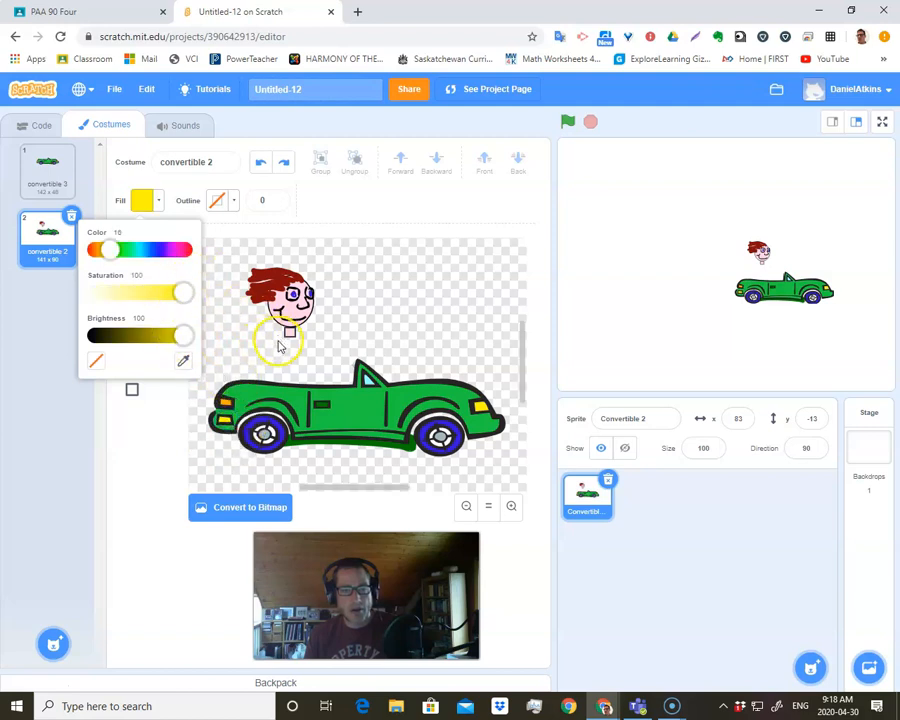
left_click_drag(278, 345, 304, 365)
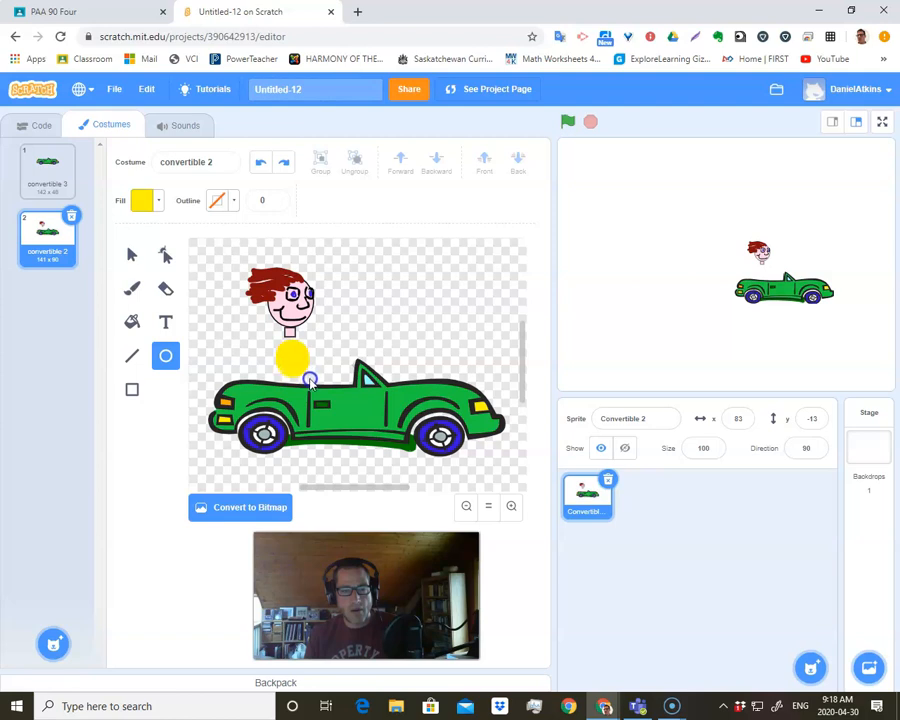
left_click_drag(312, 381, 293, 361)
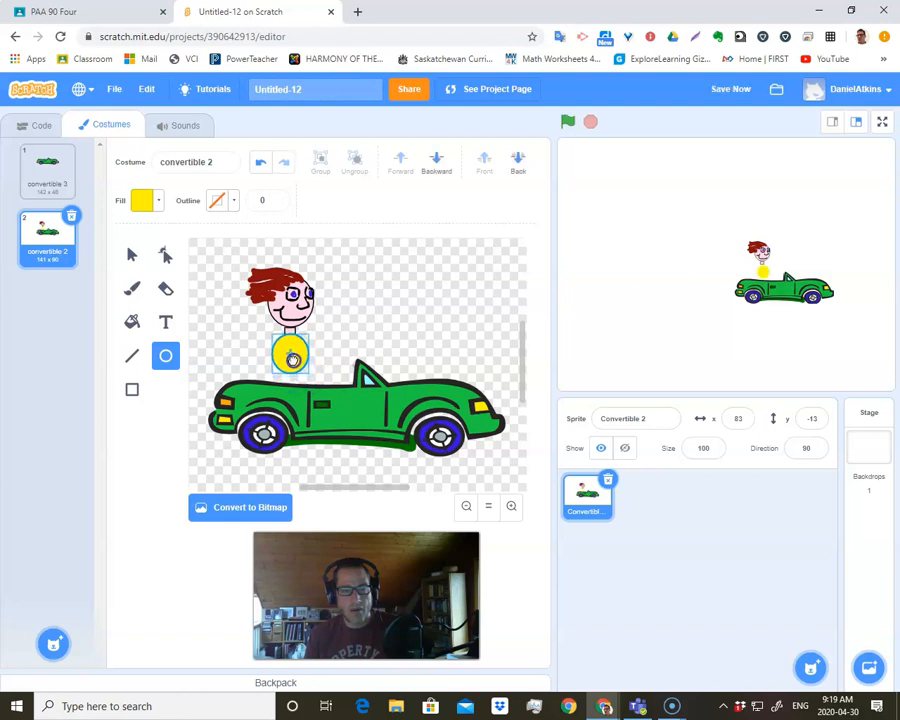
left_click(333, 357)
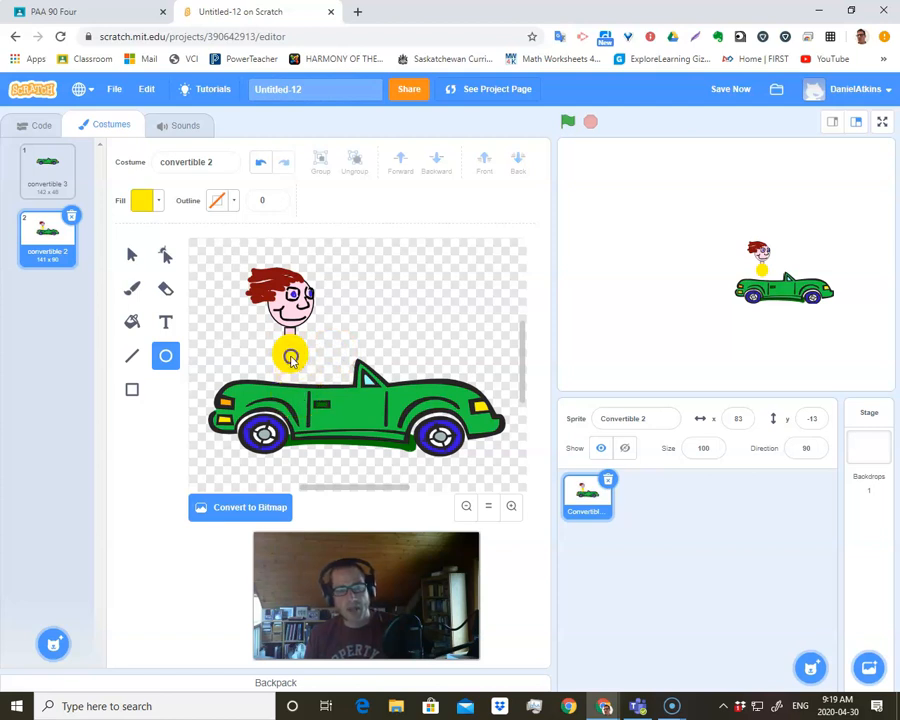
Step: Flatten the yellow torso by reducing its height from below
left_click(132, 253)
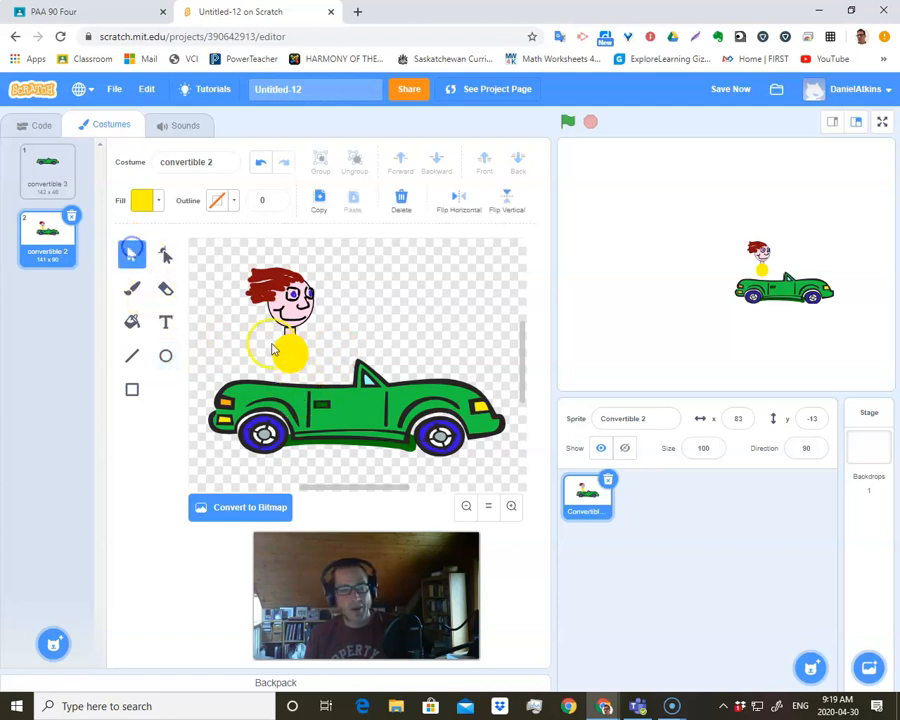
left_click(288, 354)
left_click(292, 375)
left_click_drag(291, 375, 291, 365)
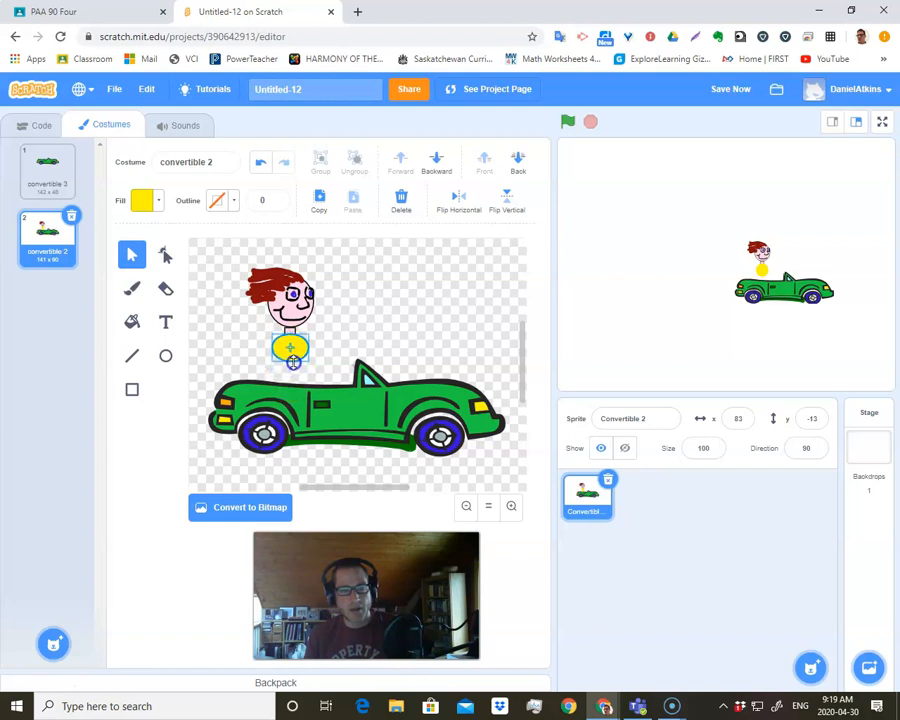
left_click(344, 348)
Step: Try placing the complete driver on the car just behind the windshield, and undo the move
left_click_drag(231, 260, 335, 361)
left_click_drag(293, 317, 334, 352)
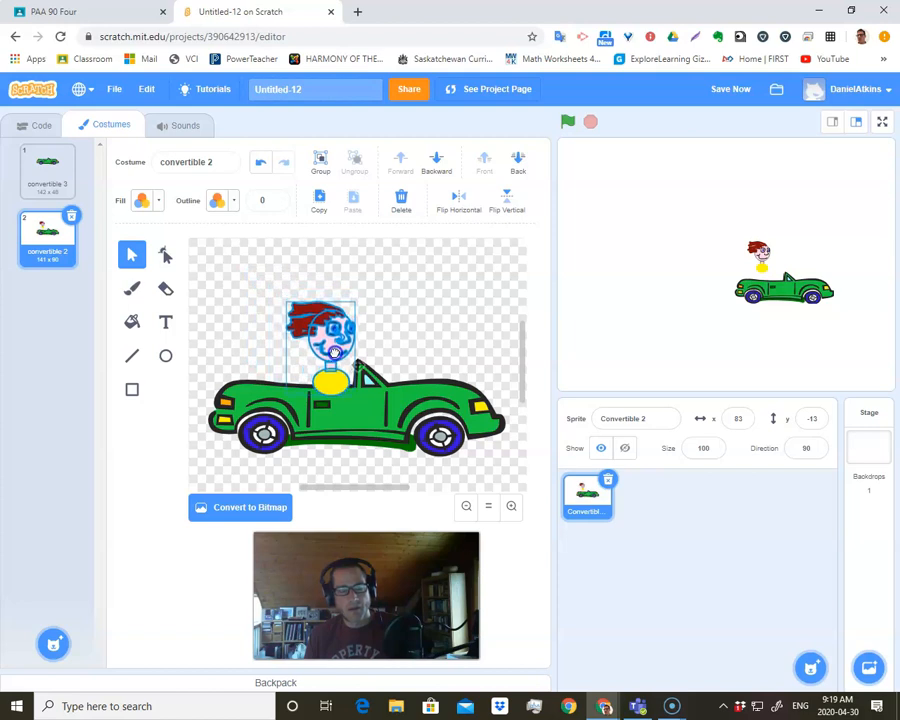
left_click_drag(340, 358, 340, 358)
left_click(428, 338)
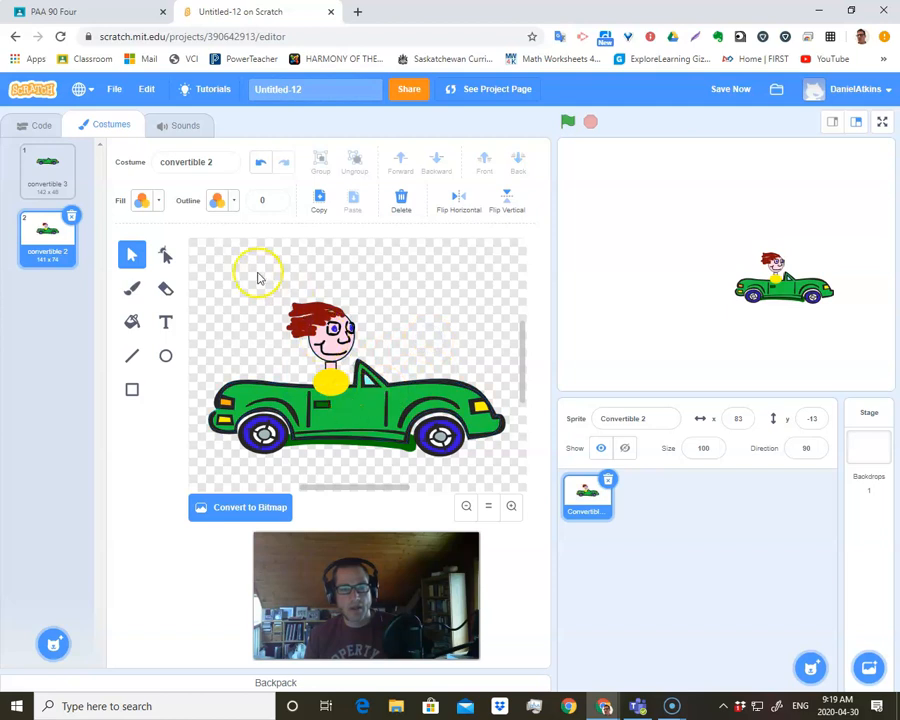
key("ctrl+z")
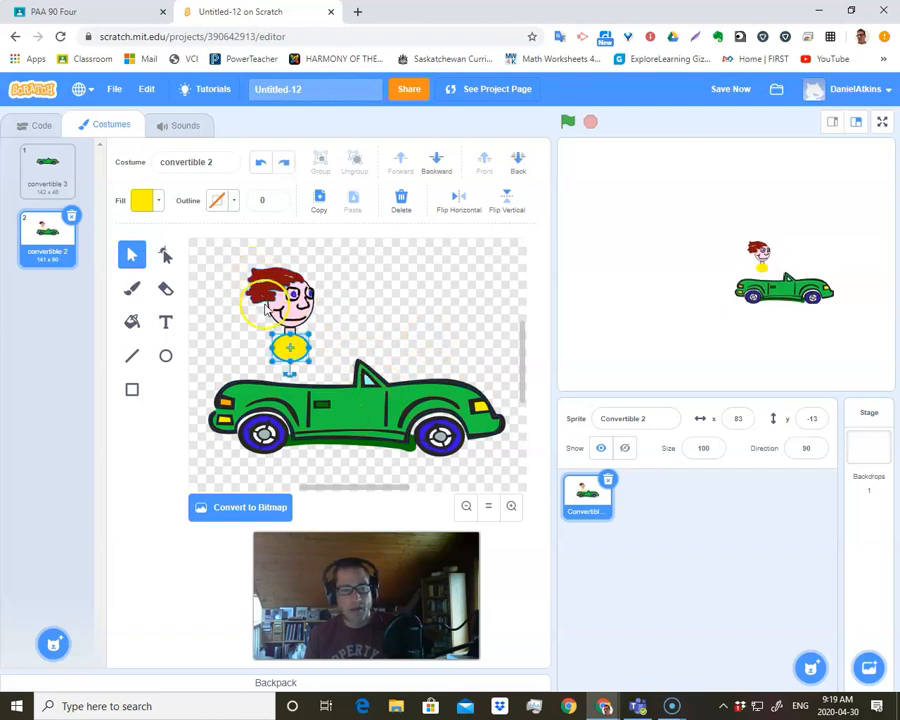
Step: Give the yellow torso a black outline of width 1, sampling the color from the drawing's black lines
left_click(292, 345)
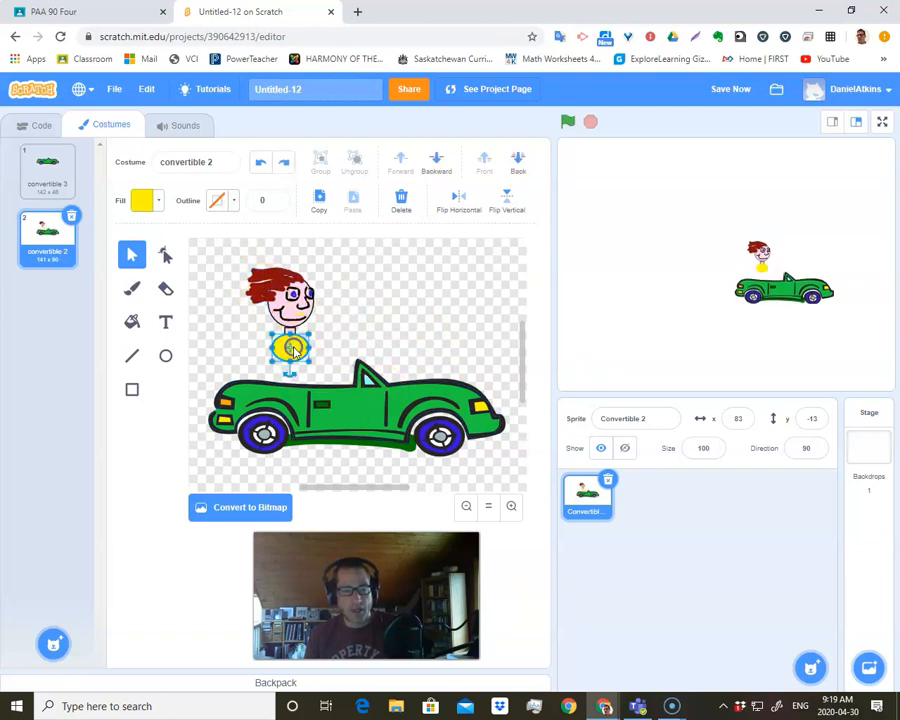
left_click(237, 203)
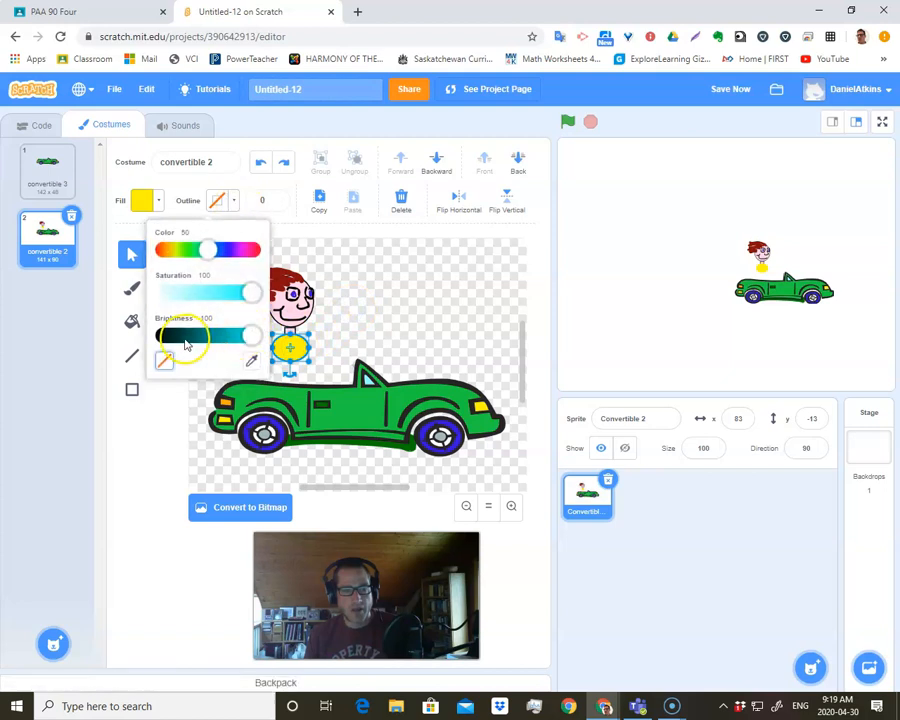
left_click(251, 360)
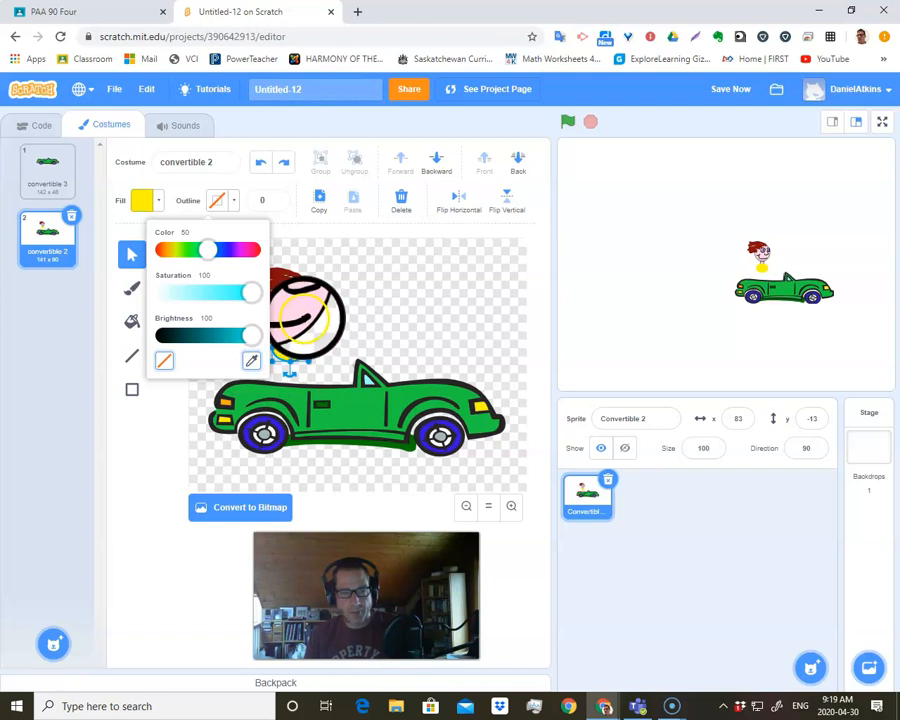
left_click(305, 316)
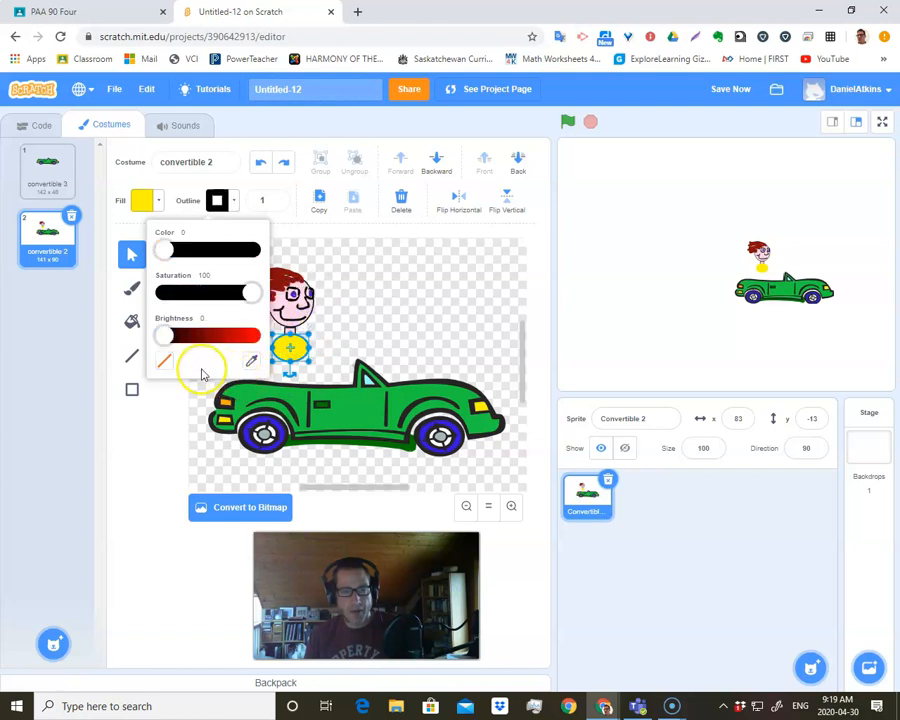
left_click(144, 430)
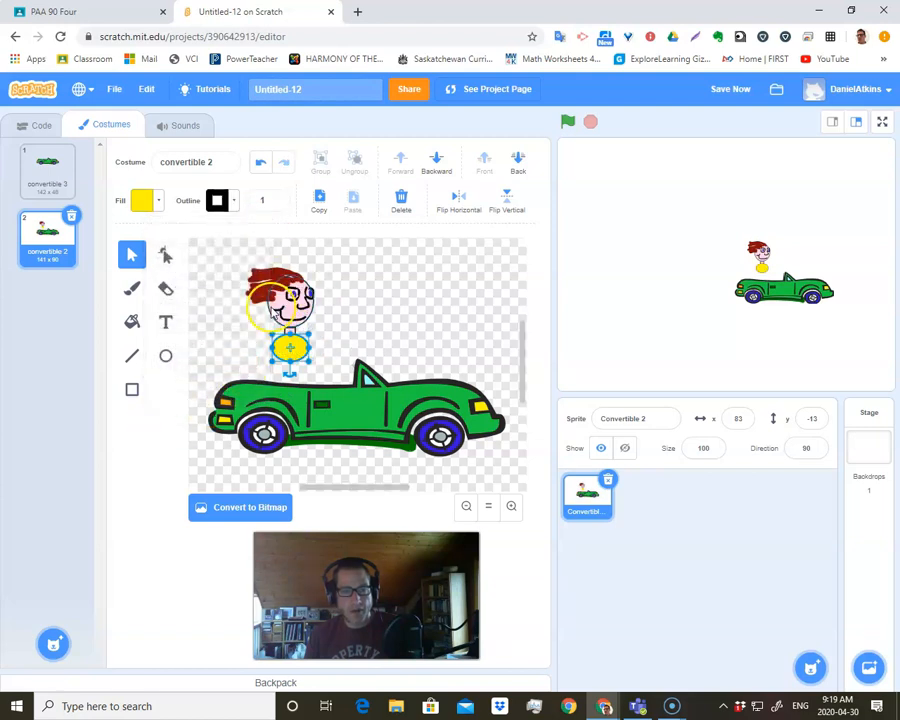
Step: Select the head, neck and torso together and move the driver onto the car just behind the windshield
left_click(232, 328)
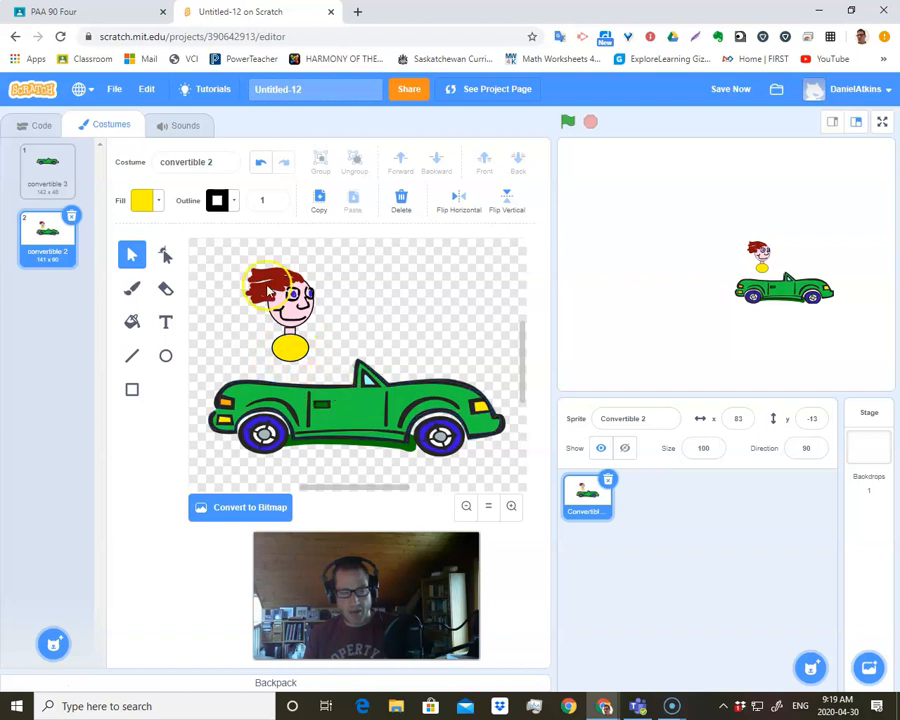
left_click_drag(330, 366, 331, 365)
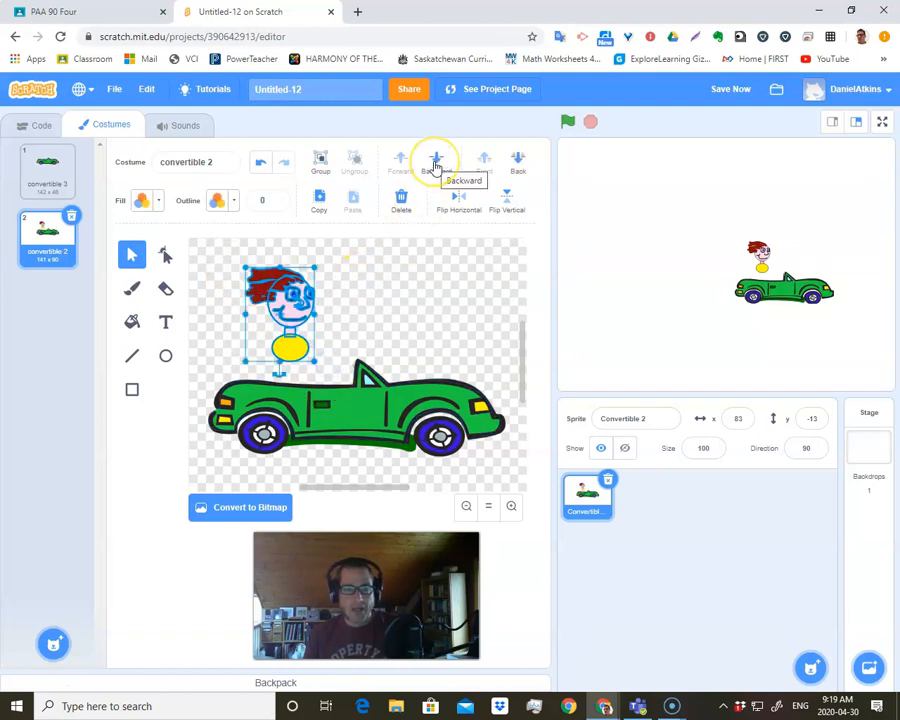
left_click_drag(268, 284, 306, 317)
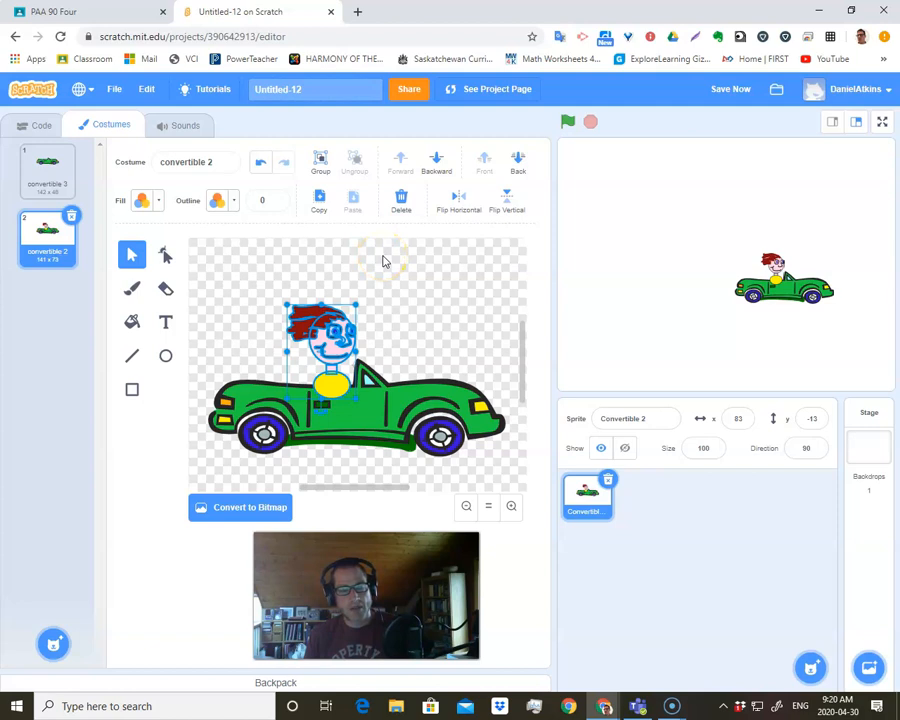
Step: Send the selected driver behind all parts of the car so the torso sits inside it, and deselect the driver
left_click(421, 236)
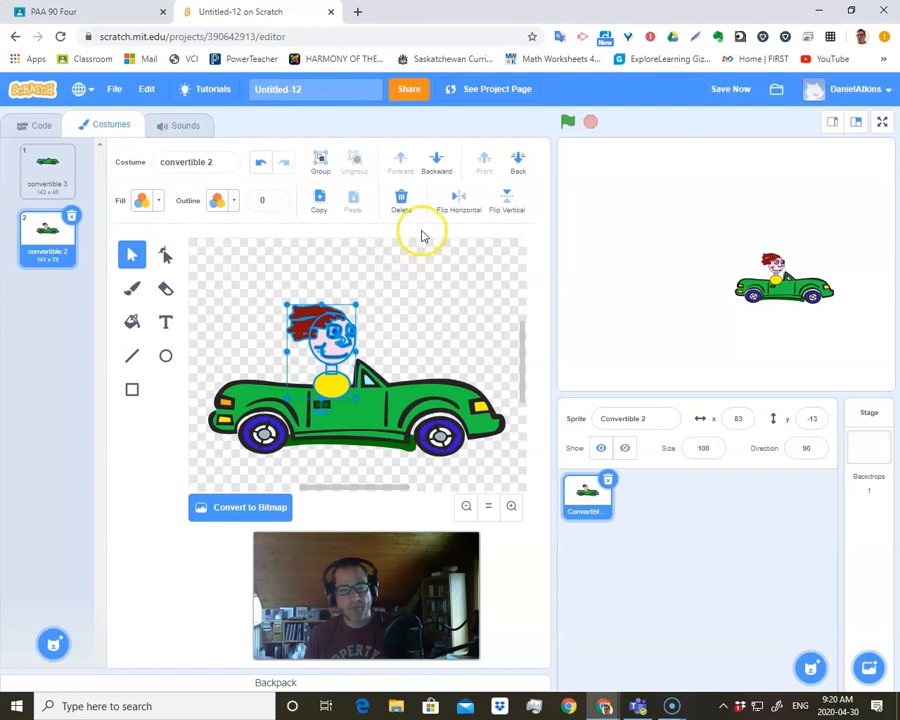
left_click(432, 166)
left_click(433, 164)
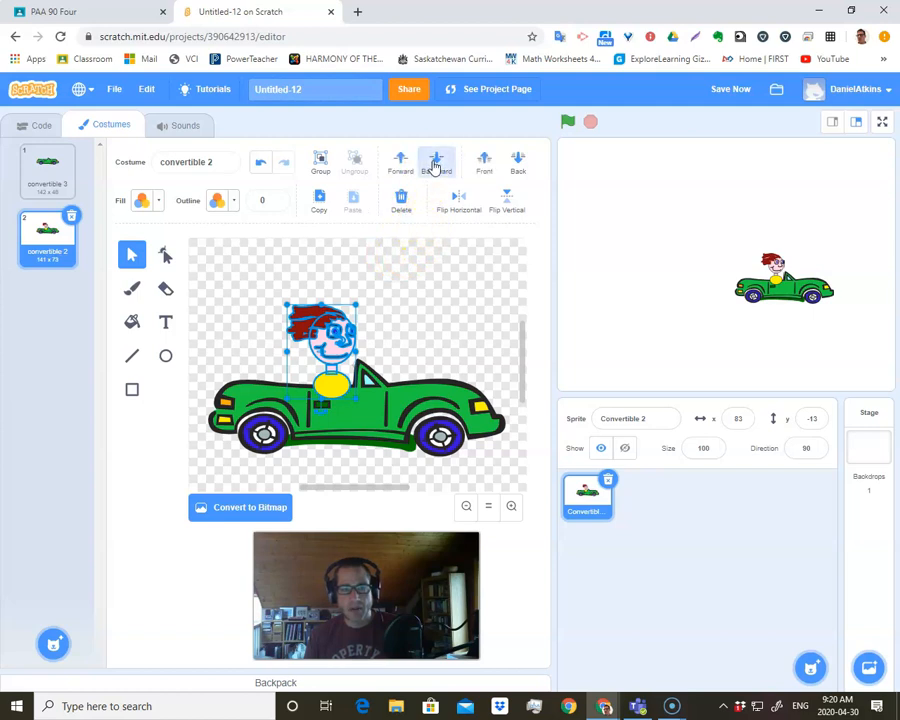
left_click(434, 166)
left_click(434, 166)
left_click(434, 166)
left_click(434, 166)
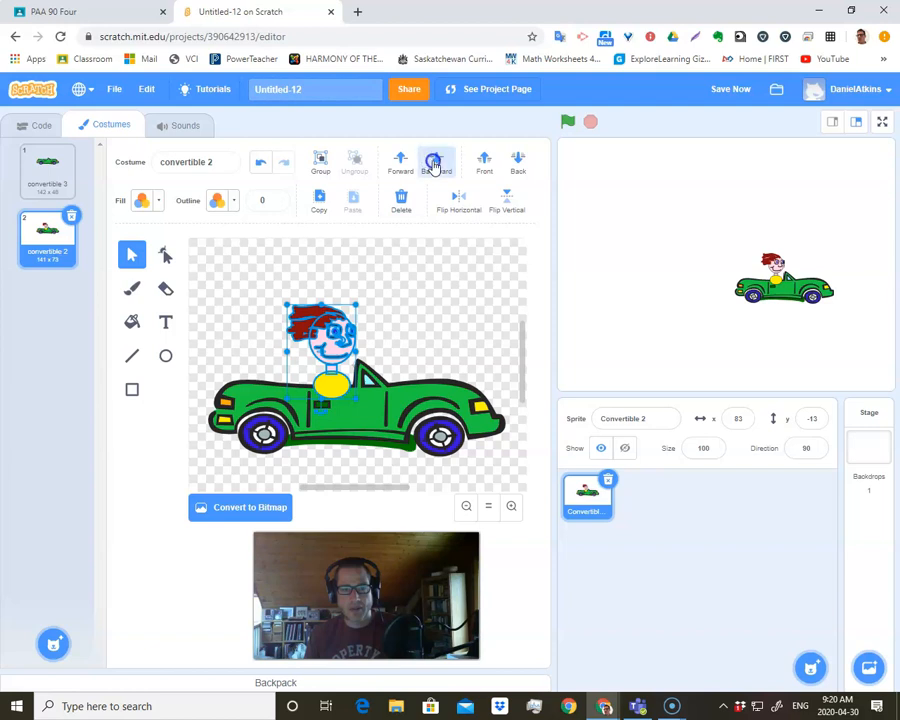
left_click(515, 160)
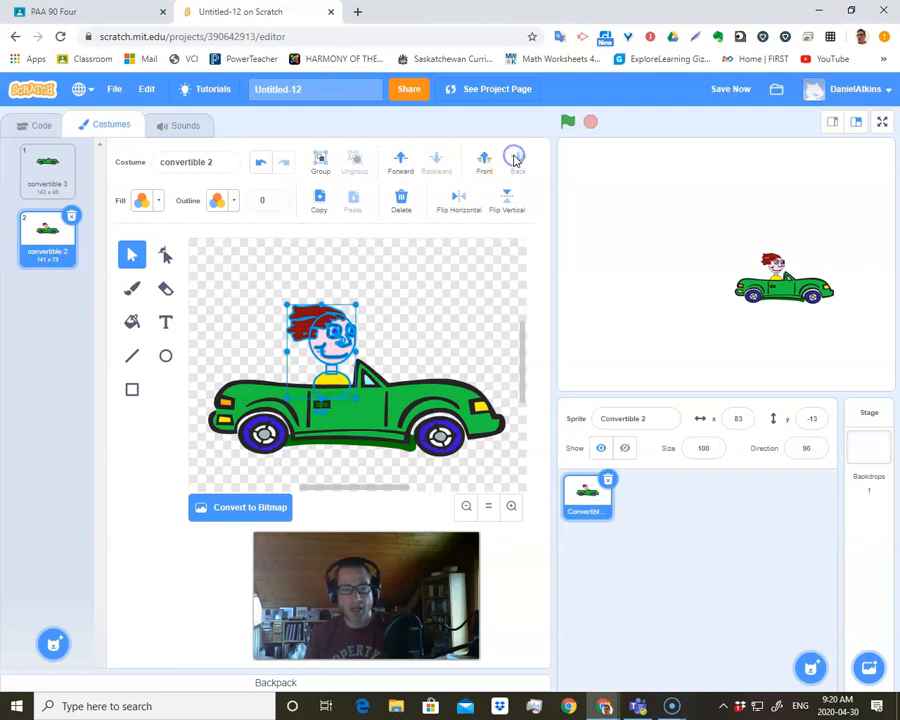
left_click(430, 301)
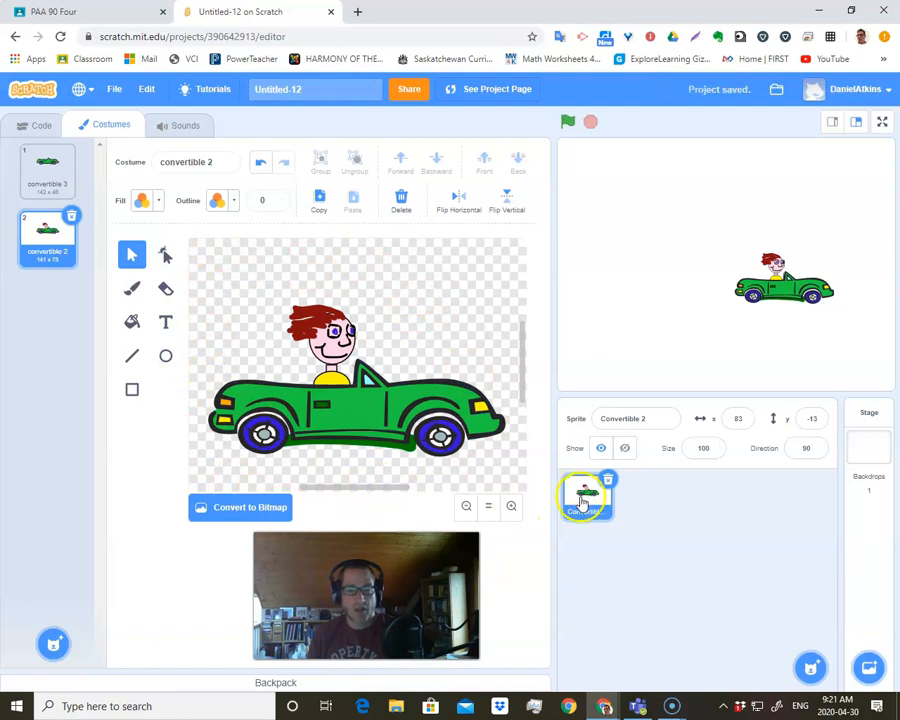
Step: Rename the convertible sprite as Driver
left_click(652, 418)
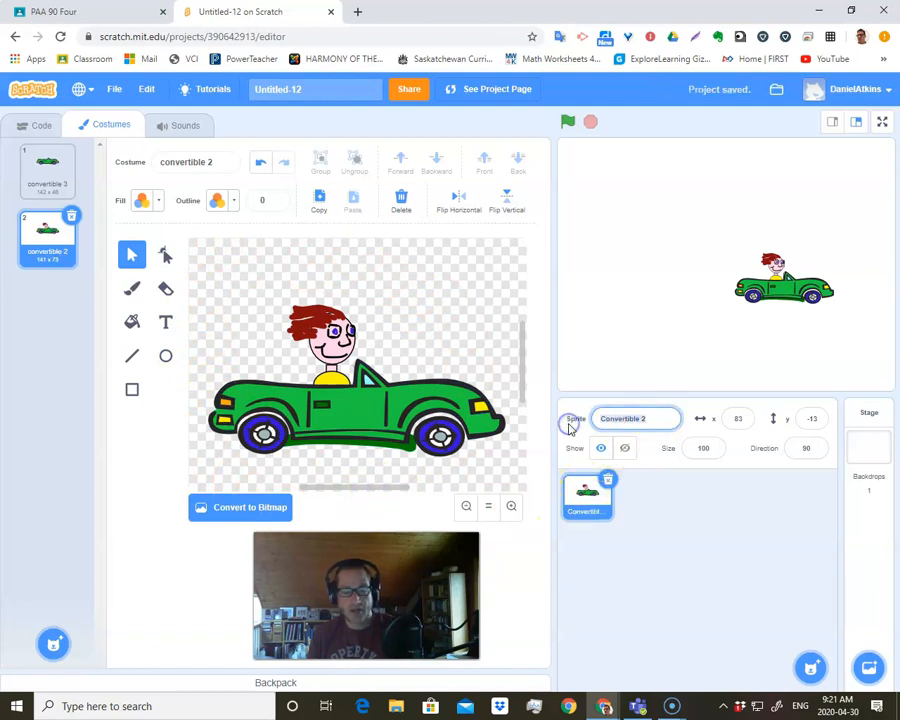
type("c")
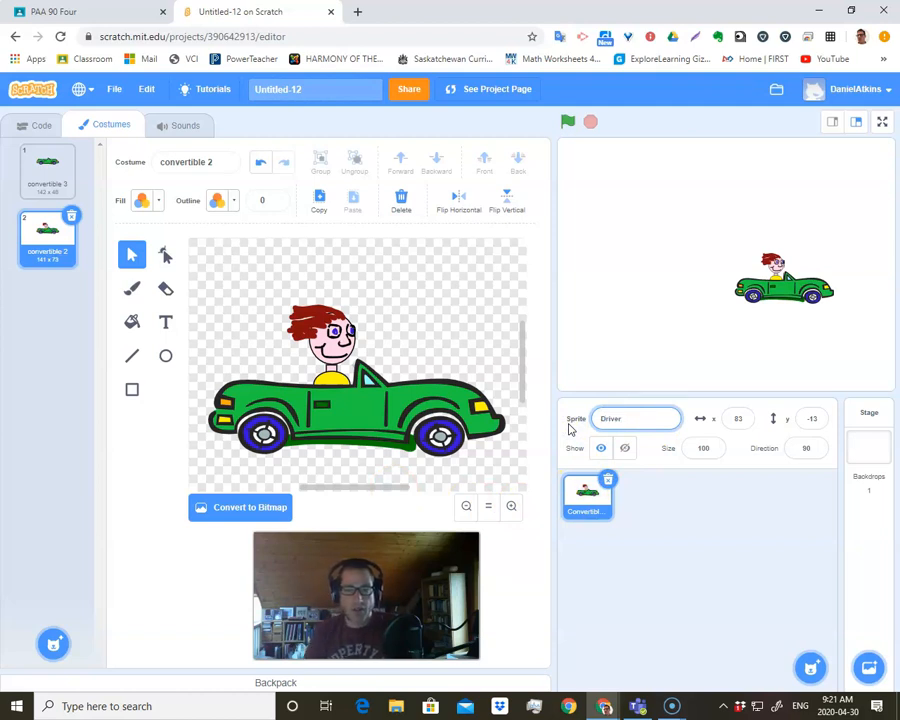
left_click(645, 420)
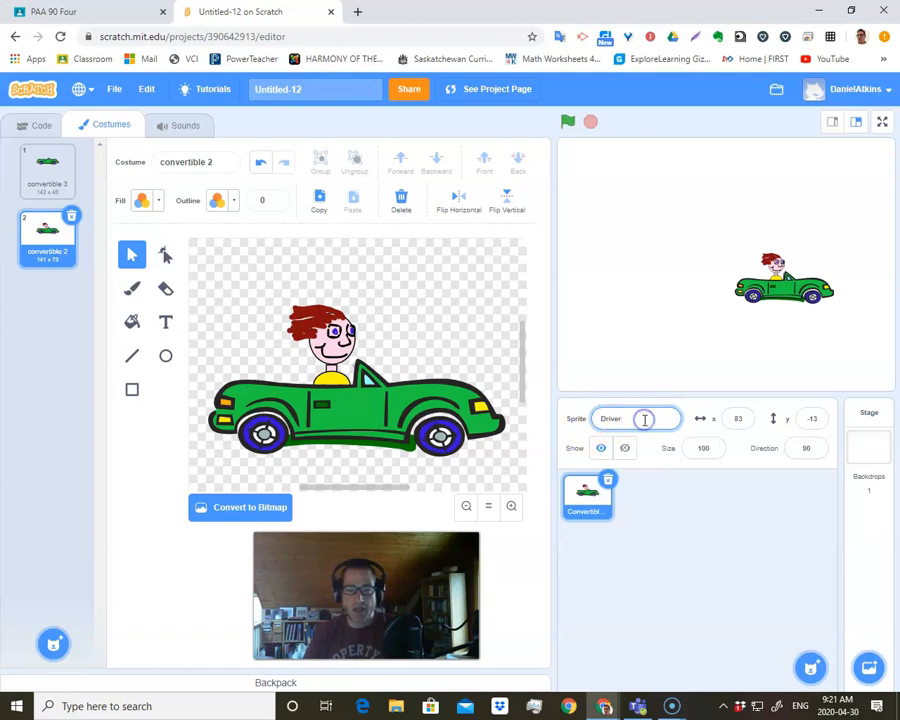
left_click(629, 416)
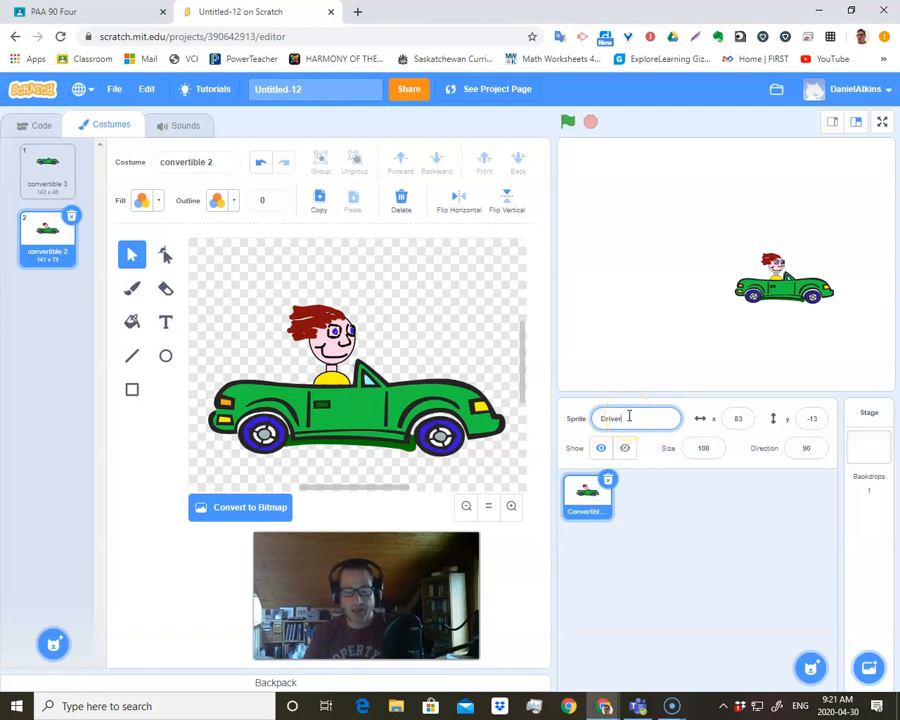
left_click(647, 504)
left_click(589, 505)
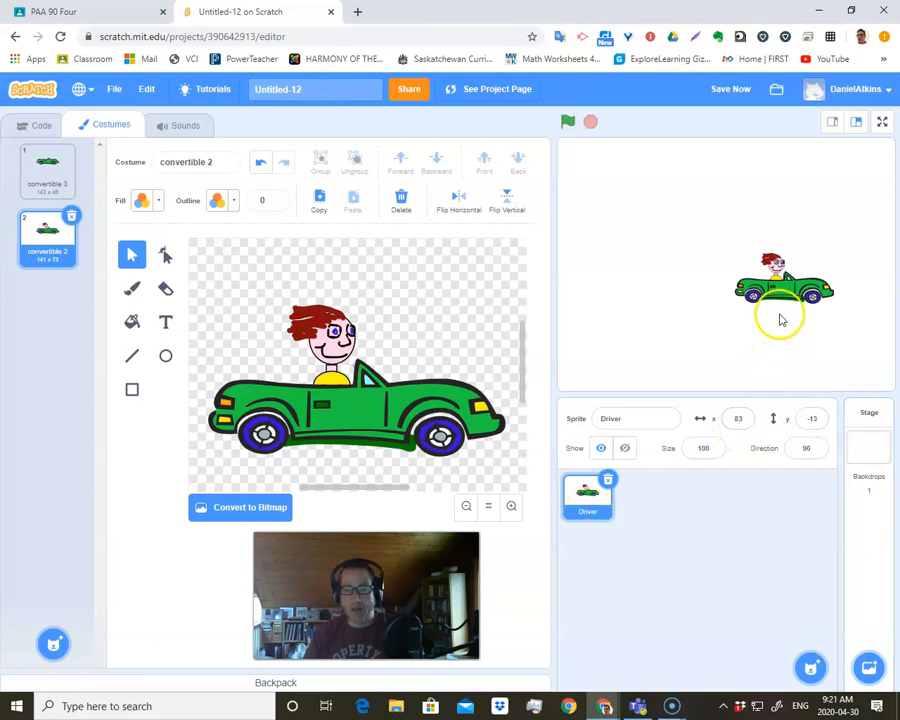
Step: Move the Driver car to the stage's lower-left area, at about x -160, y -81, and open the sprite's code workspace
left_click_drag(741, 290, 660, 346)
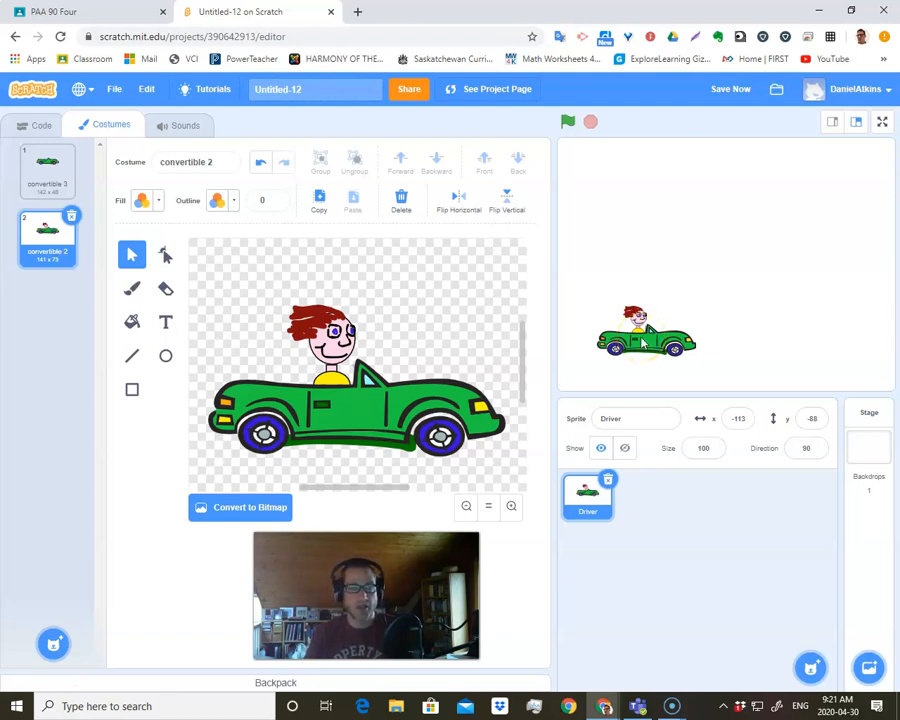
left_click(43, 127)
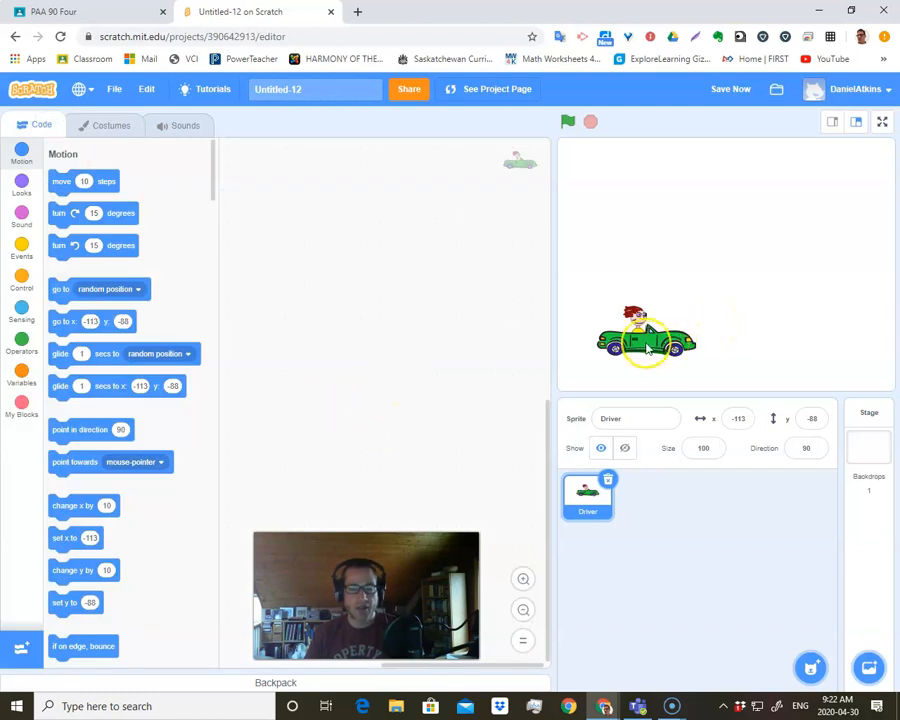
left_click_drag(647, 347, 613, 342)
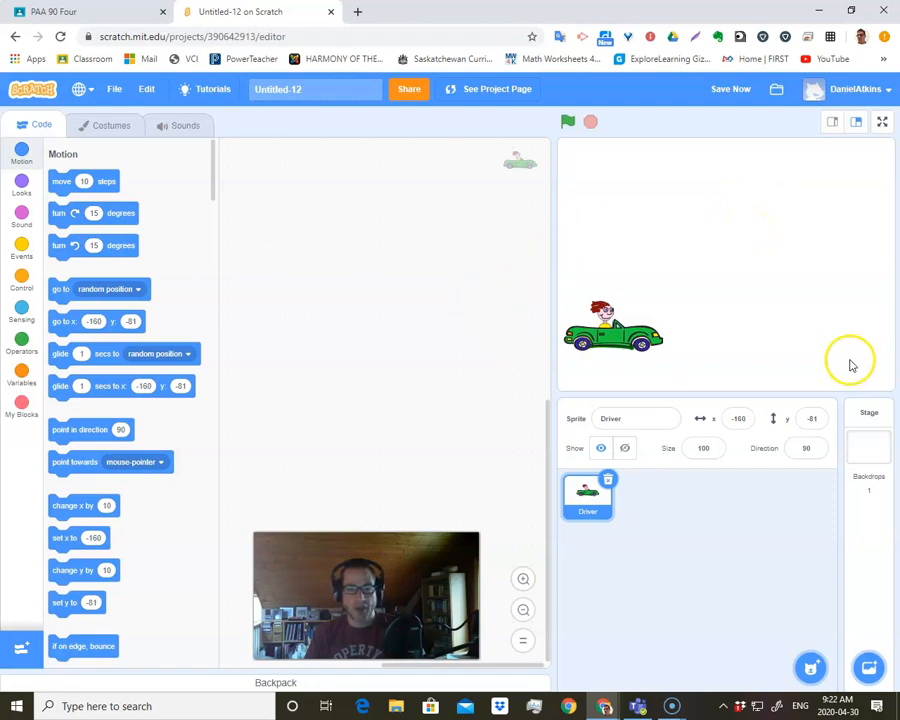
Step: Rename the project as Platform Racer and save it
left_click(306, 92)
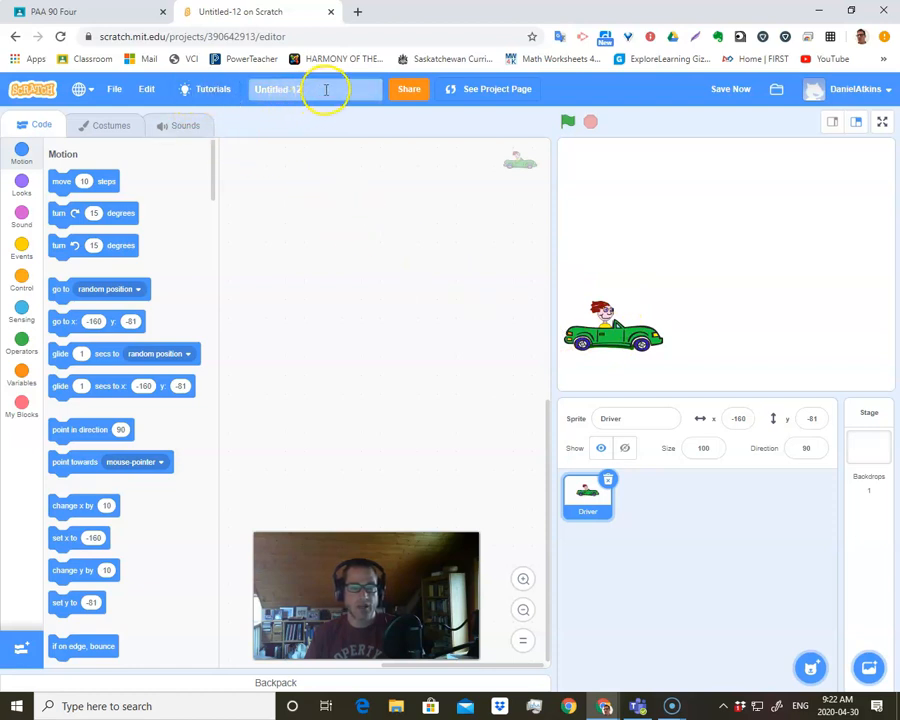
left_click(324, 89)
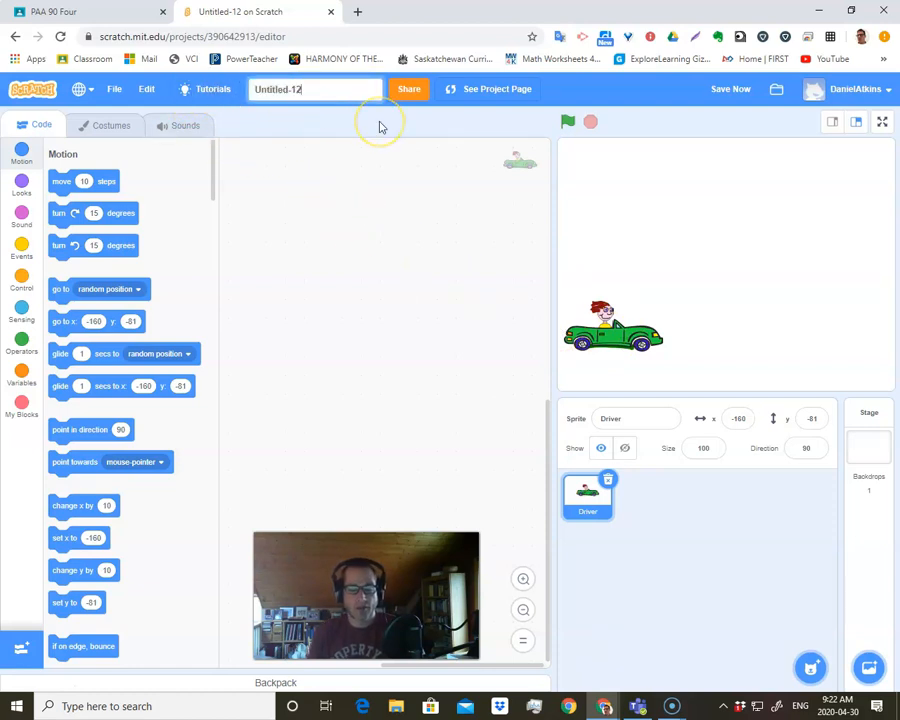
key("BackSpace")
key("BackSpace")
key("BackSpace")
key("BackSpace")
key("BackSpace")
key("BackSpace")
key("BackSpace")
key("BackSpace")
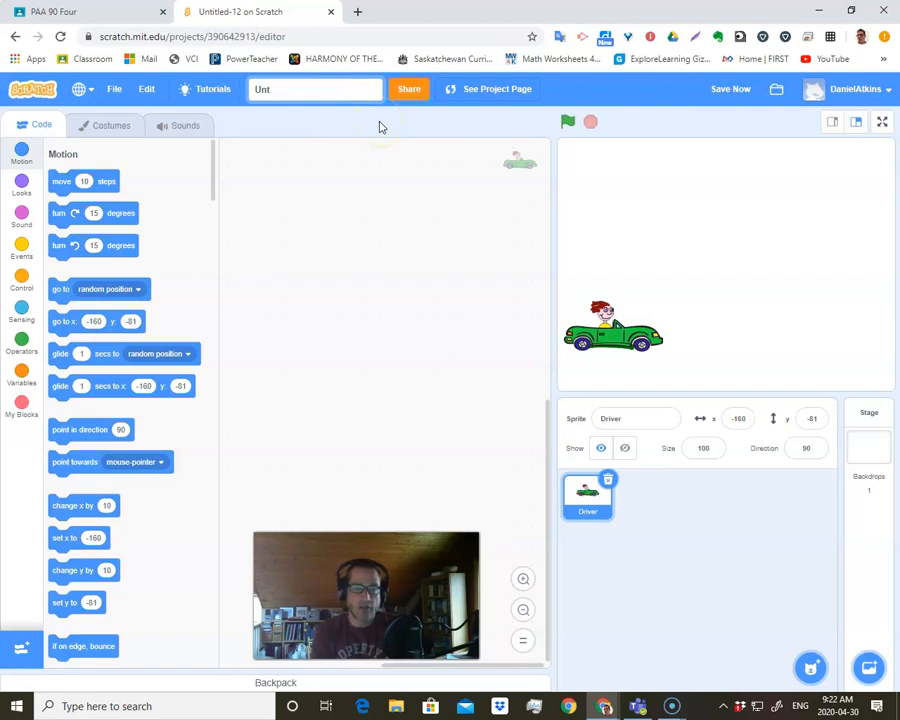
key("BackSpace")
key("BackSpace")
key("BackSpace")
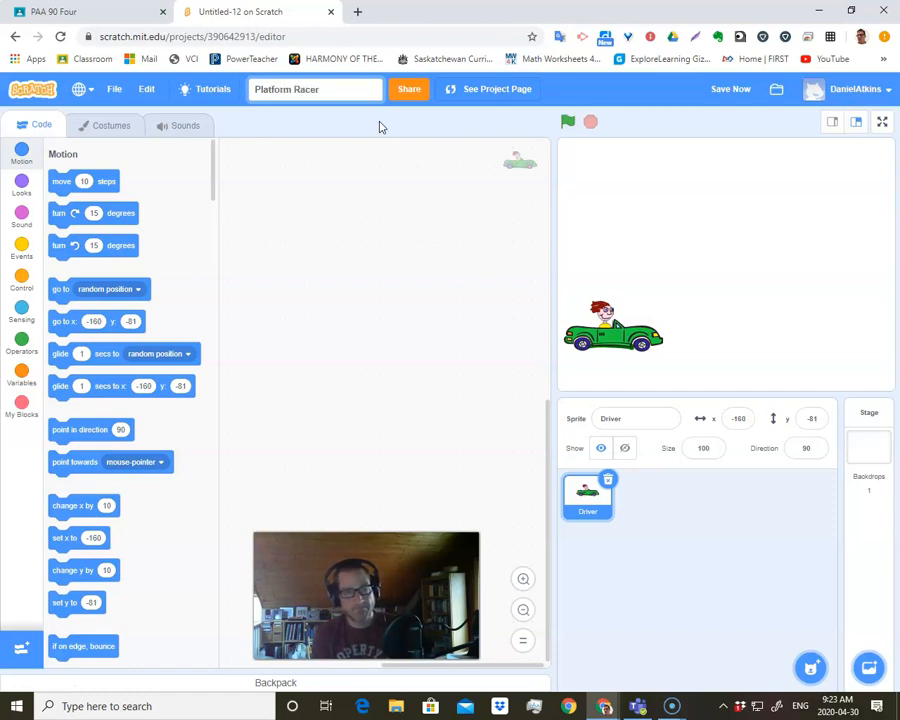
left_click(357, 194)
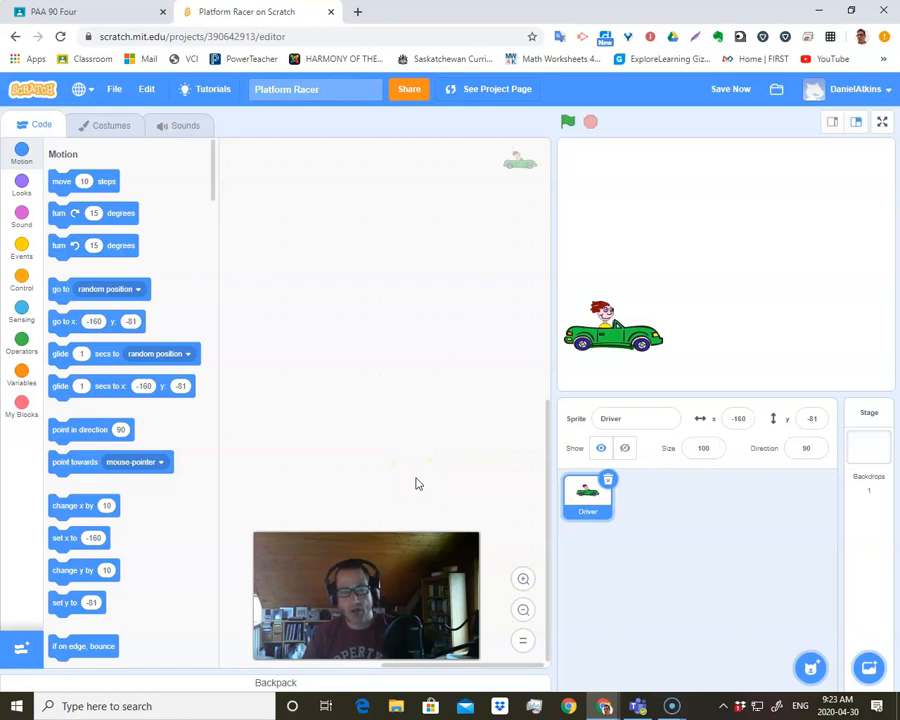
left_click(329, 92)
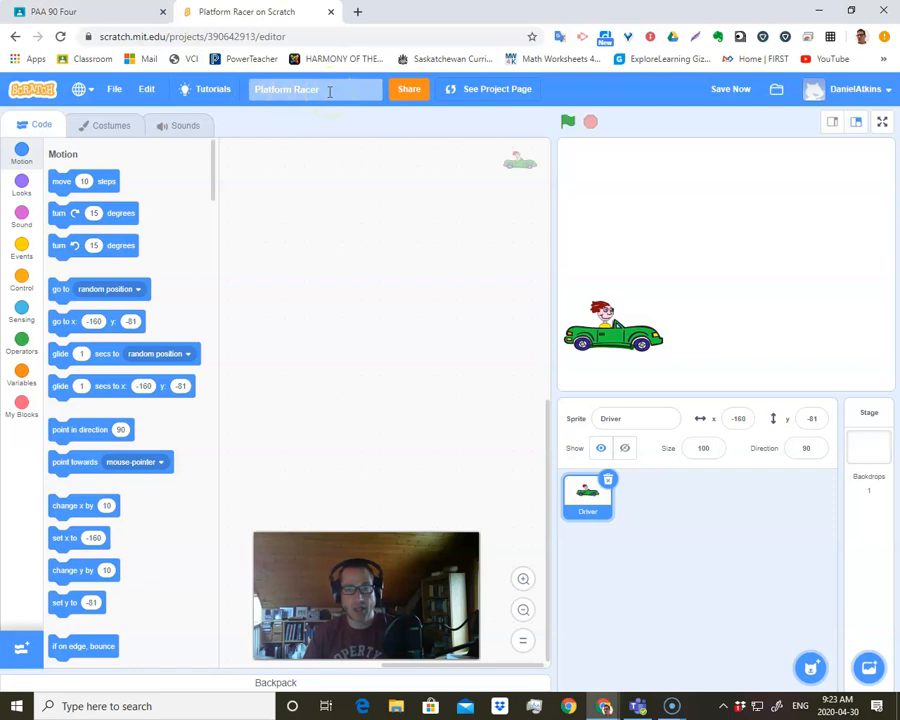
left_click(733, 90)
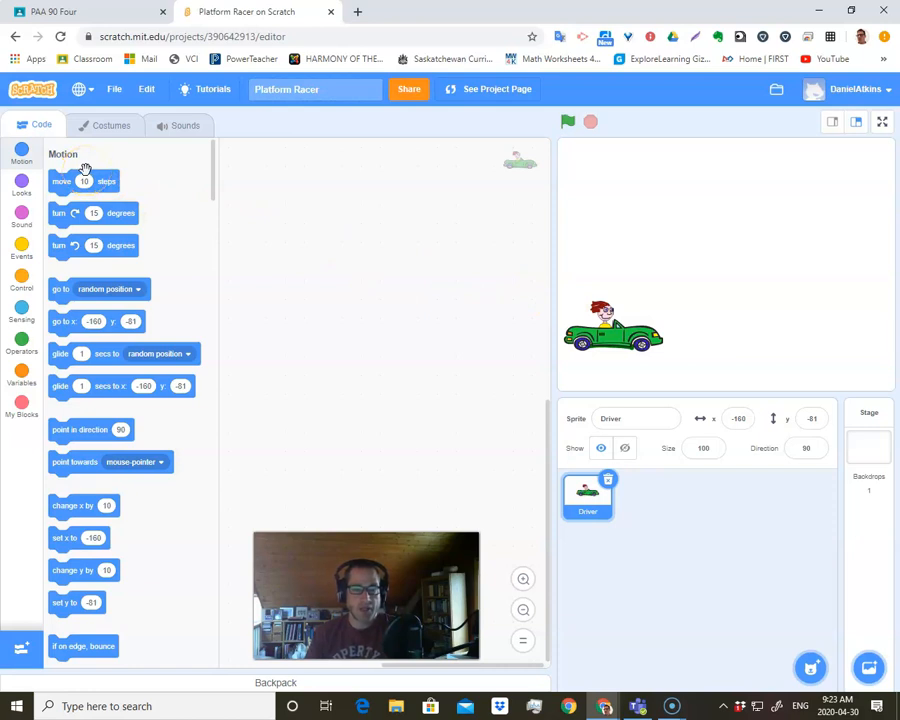
Step: Start the Driver's script with a "when green flag clicked" block near the top of the workspace, with the blocks enlarged
left_click(21, 282)
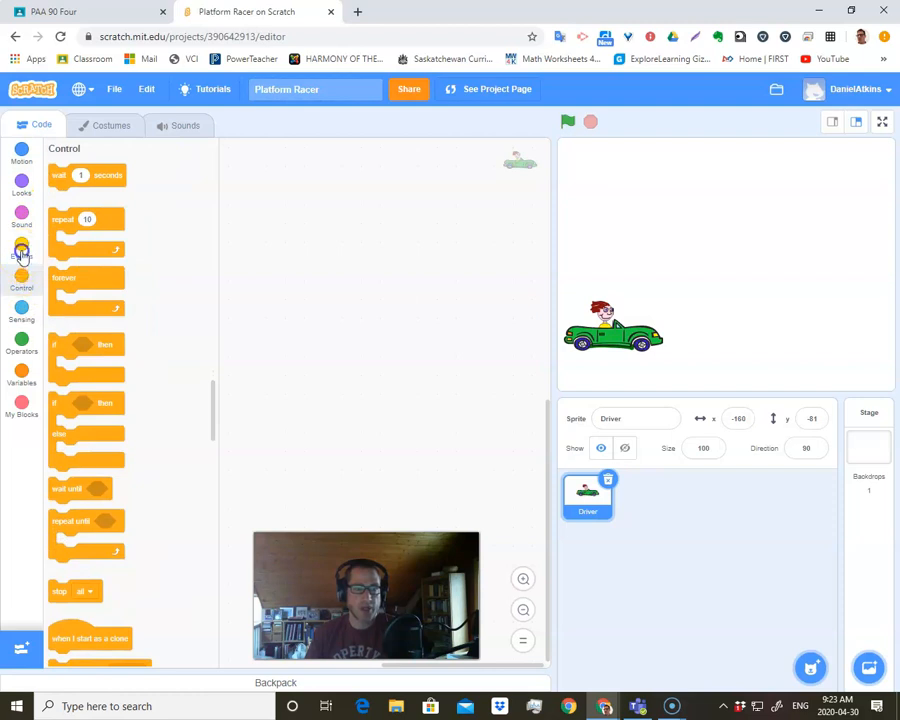
left_click(21, 252)
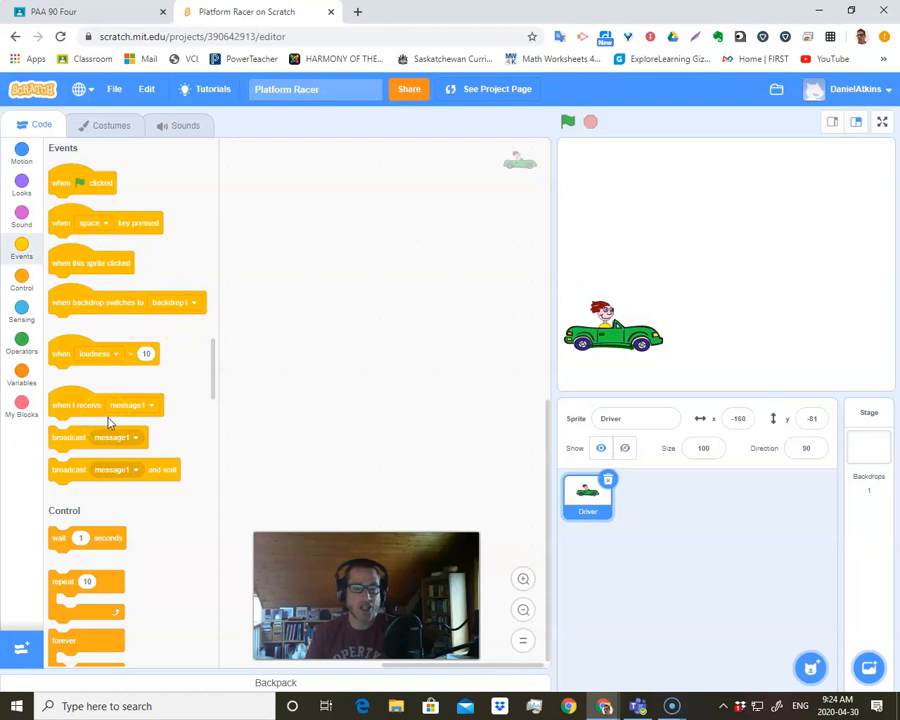
left_click_drag(80, 182, 303, 184)
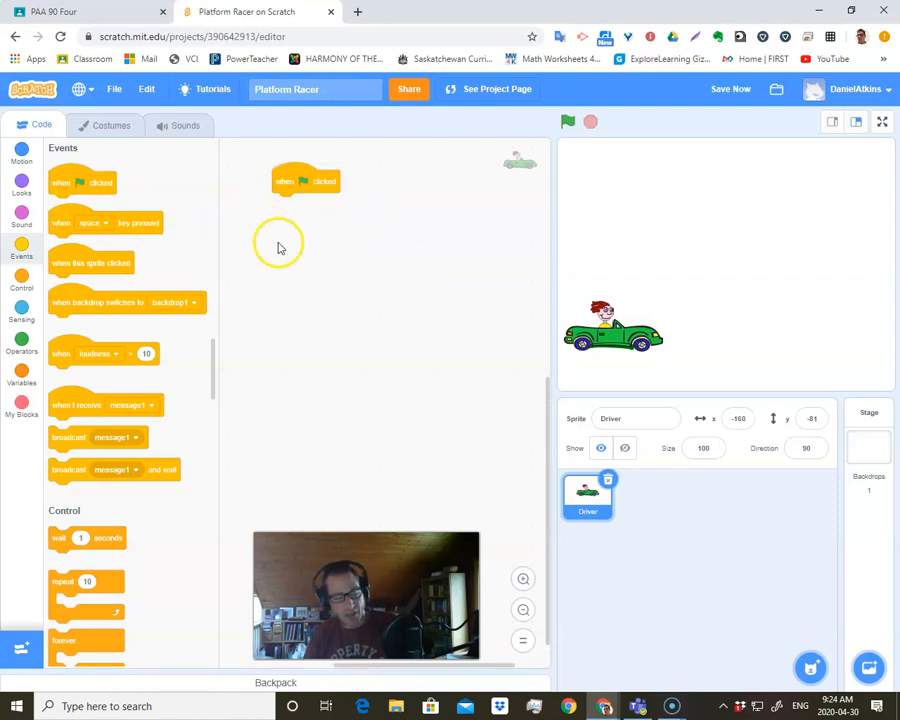
scroll(290, 260, "up", 2)
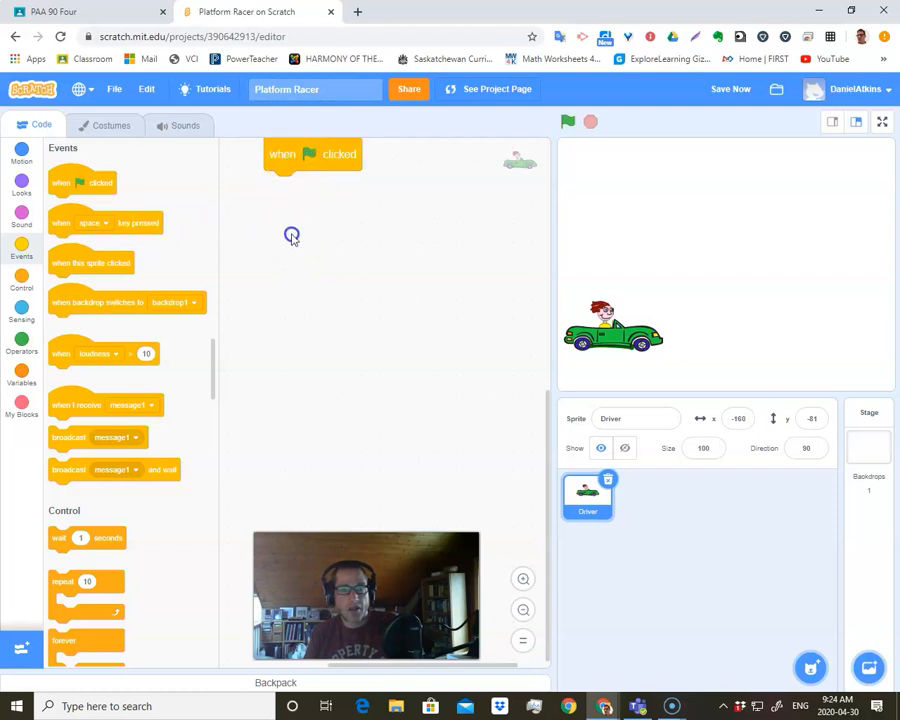
scroll(291, 235, "up", 3)
scroll(289, 258, "up", 2)
scroll(290, 258, "up", 2)
left_click_drag(330, 290, 295, 221)
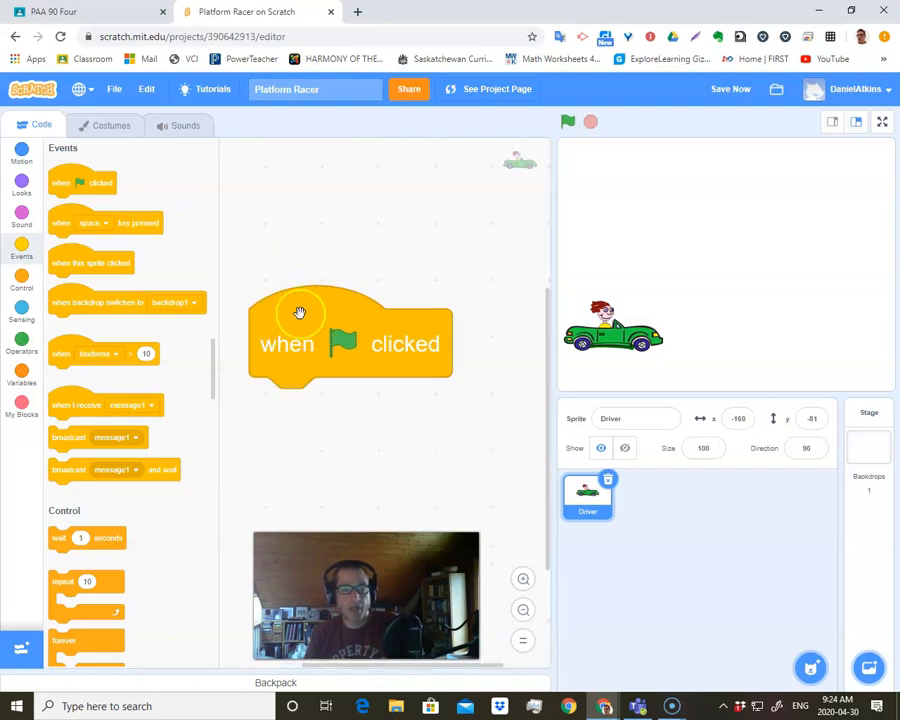
left_click_drag(297, 311, 291, 195)
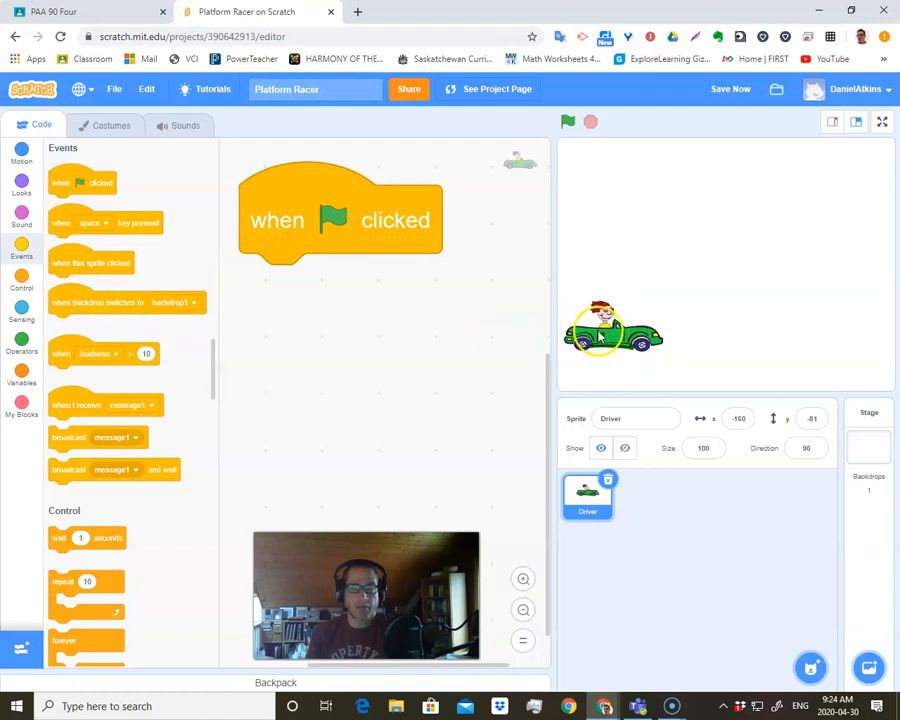
Step: Place the car almost off the stage's left edge and attach a "go to x: -285 y: -87" block under the green flag block
left_click_drag(632, 343, 568, 342)
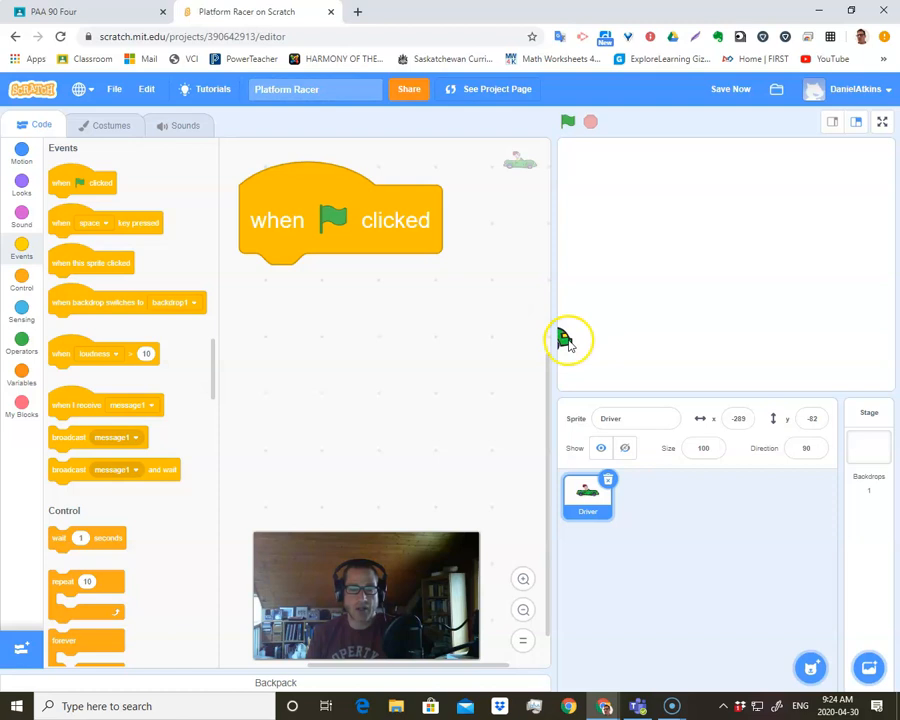
left_click(21, 152)
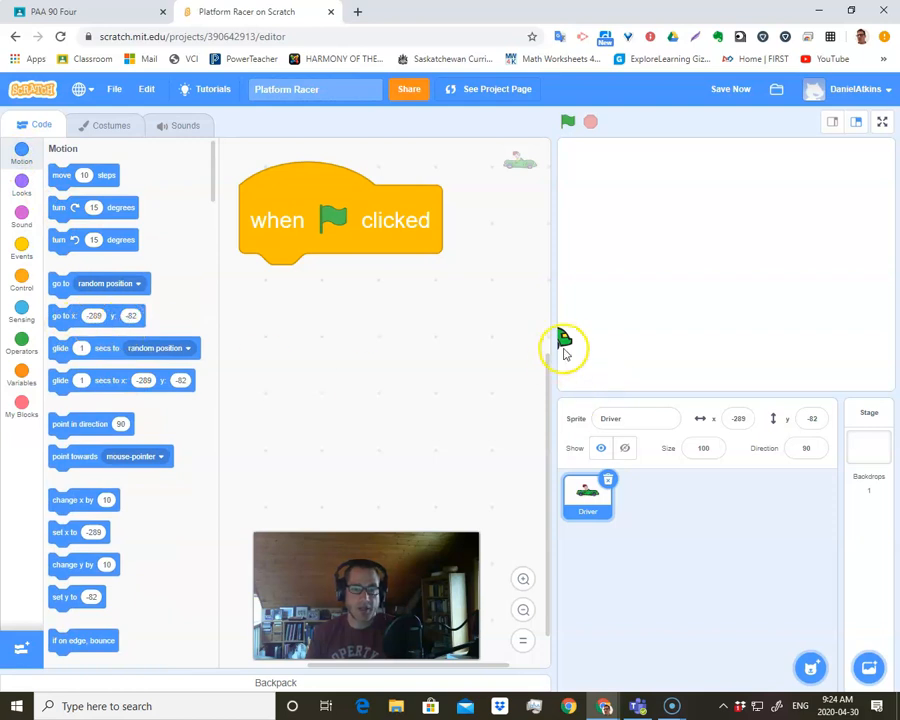
left_click_drag(563, 341, 687, 323)
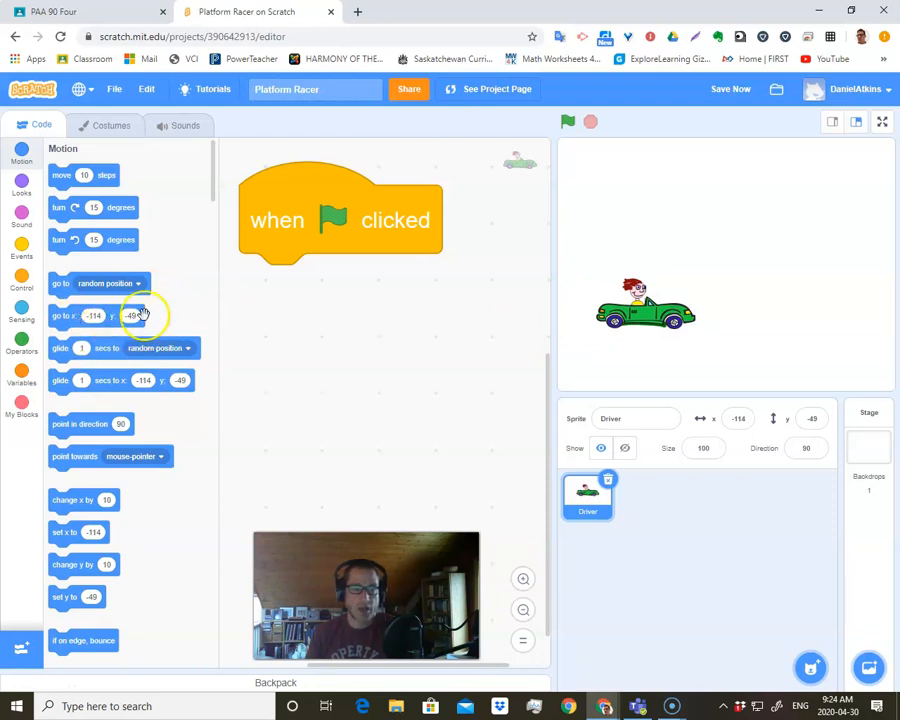
left_click_drag(657, 315, 566, 332)
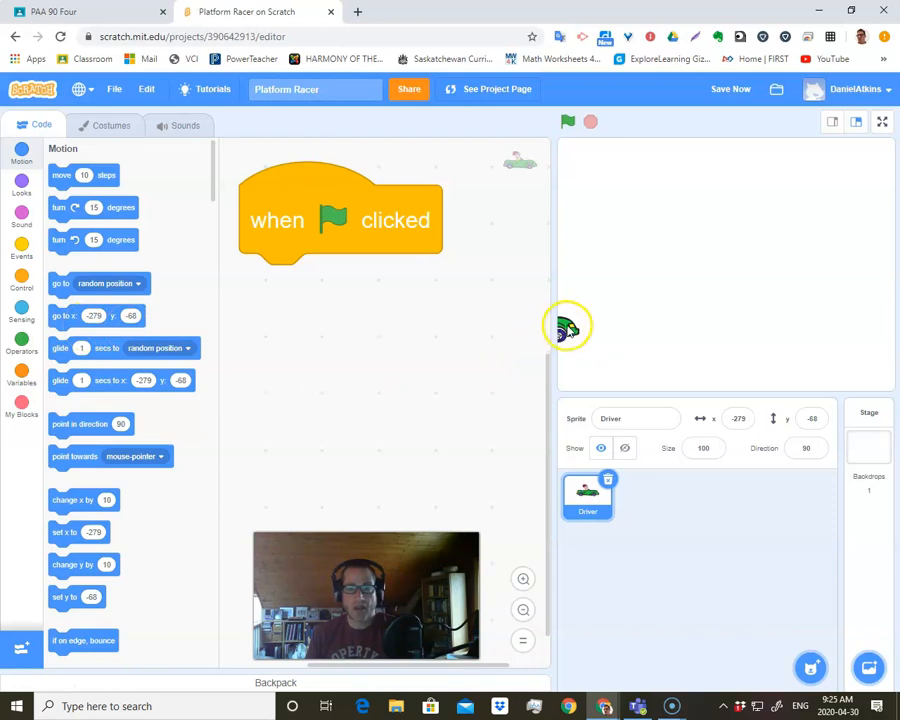
mouse_move(569, 329)
left_mouse_down()
mouse_move(850, 195)
mouse_move(673, 207)
mouse_move(655, 328)
mouse_move(852, 328)
mouse_move(792, 247)
mouse_move(585, 347)
mouse_move(566, 342)
left_mouse_up()
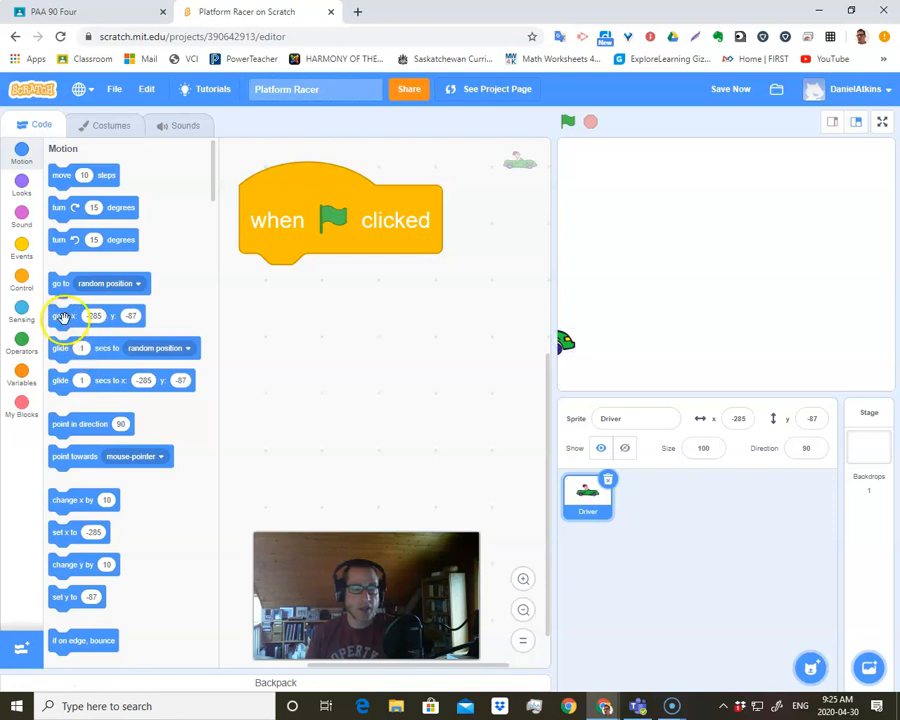
left_click_drag(74, 327, 255, 289)
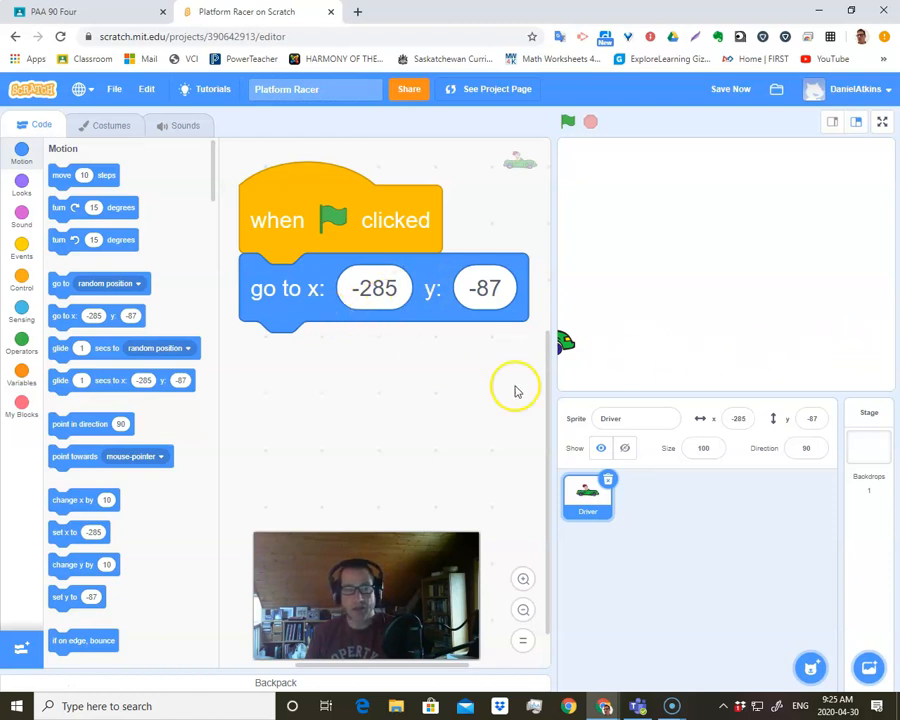
Step: Move the car almost off the stage's right edge and attach a "glide 1 secs to x: 284 y: -86" block below the go-to block
left_click_drag(567, 343, 896, 343)
left_click_drag(565, 343, 884, 340)
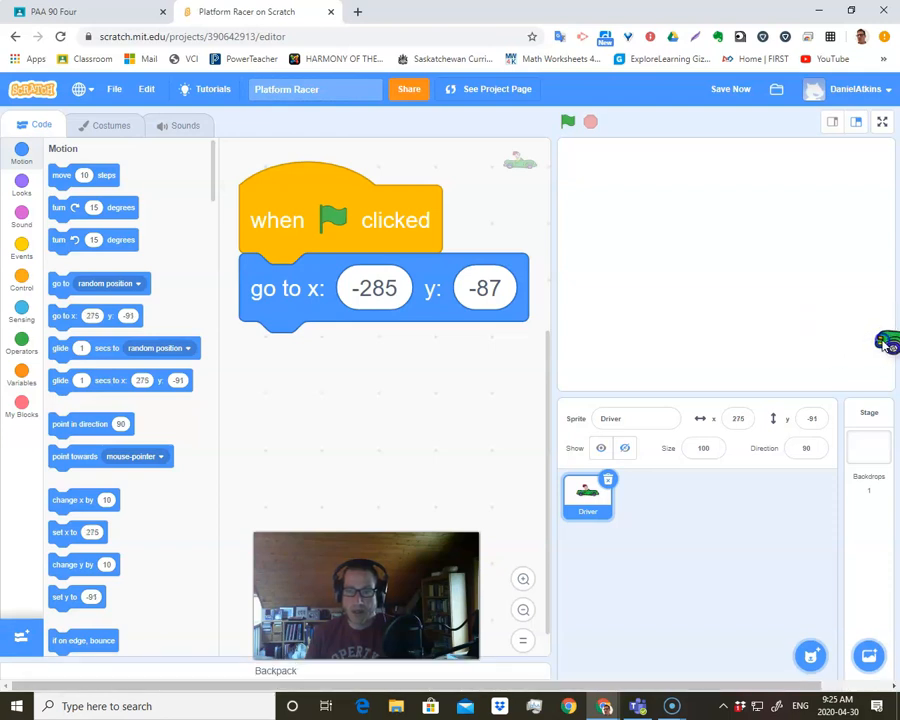
left_click(604, 410)
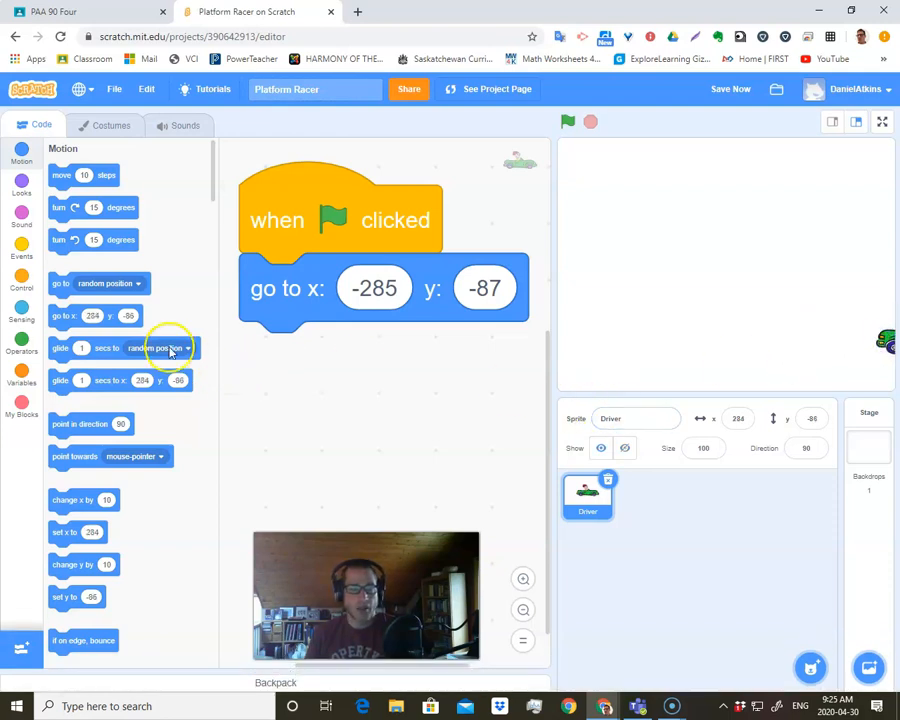
left_click_drag(62, 384, 263, 350)
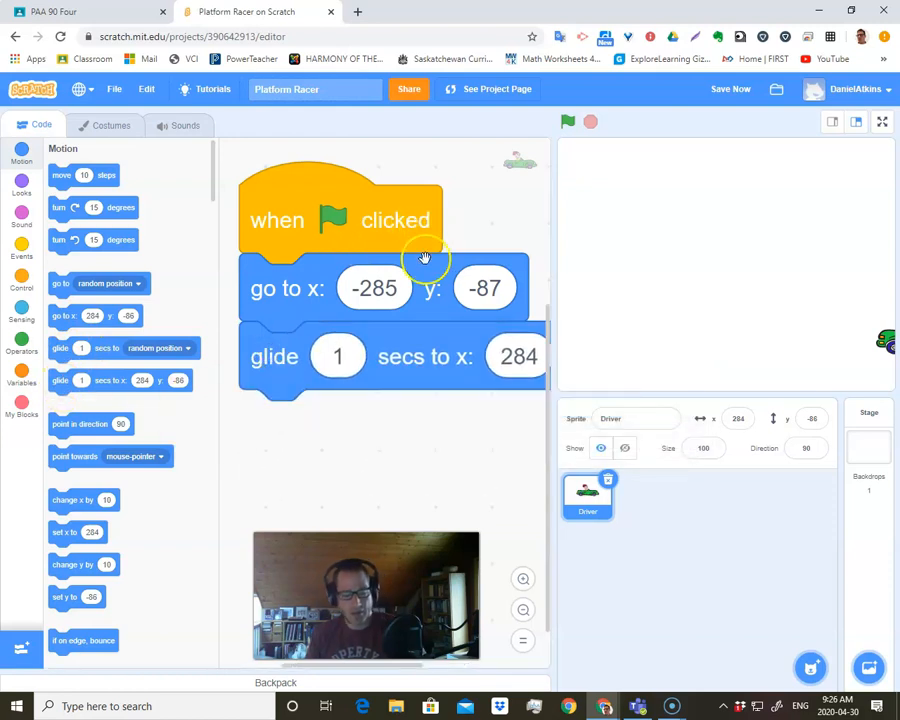
Step: Change the target of the Driver's glide block to x: 285 y: -87, with the script fully visible in the workspace
scroll(425, 272, "down", 2)
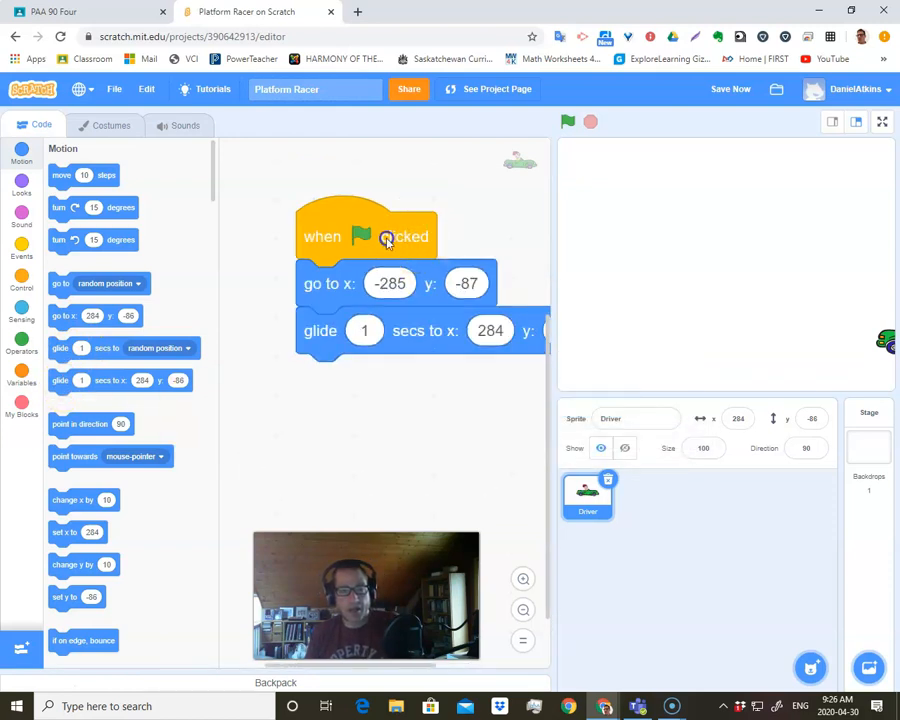
left_click_drag(386, 240, 352, 224)
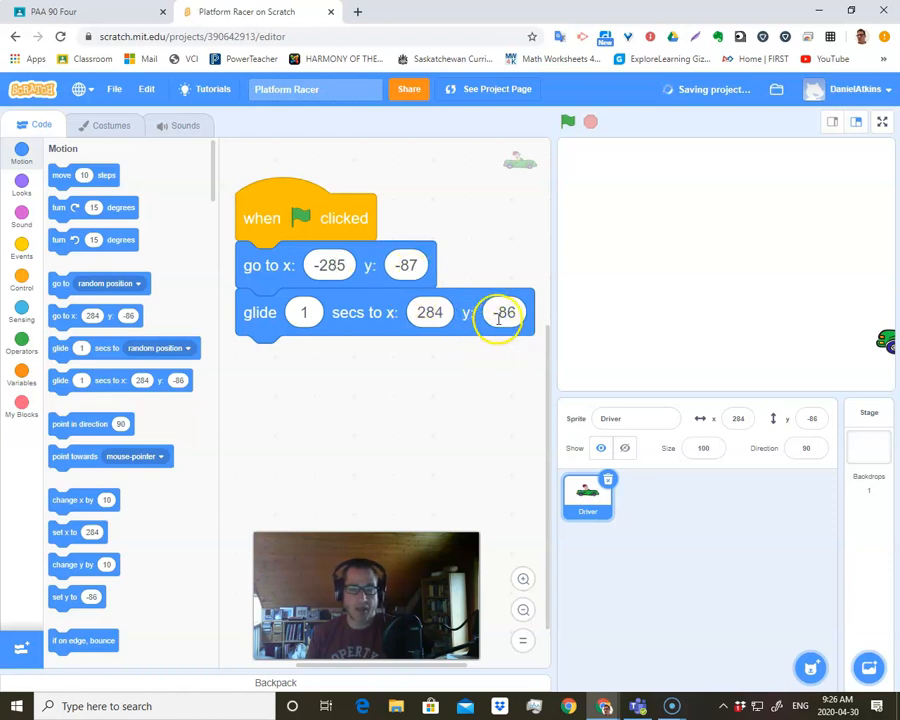
left_click_drag(513, 312, 517, 312)
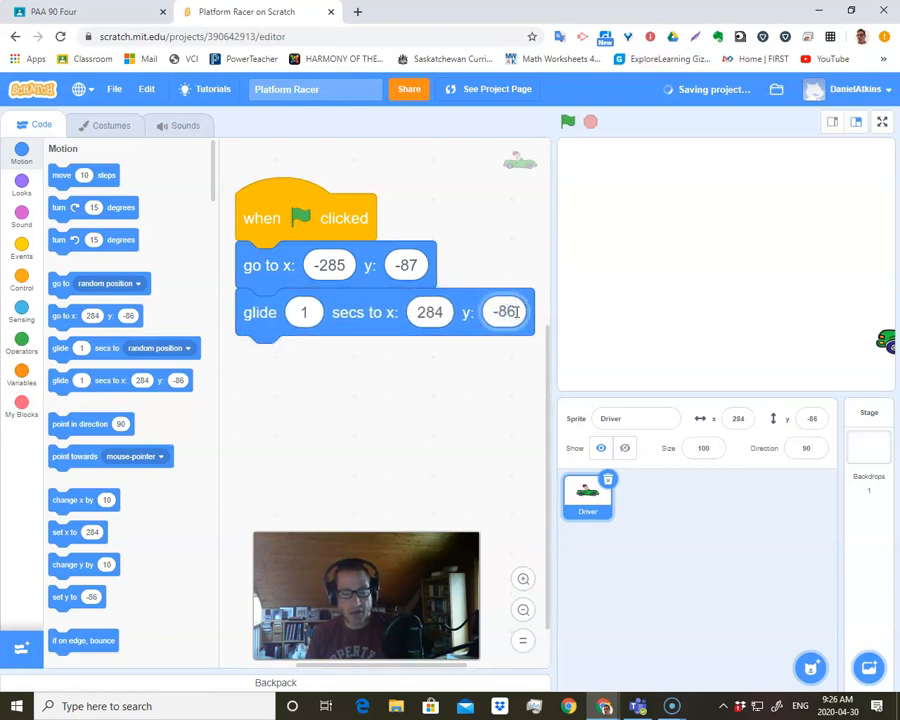
type("7")
left_click(456, 420)
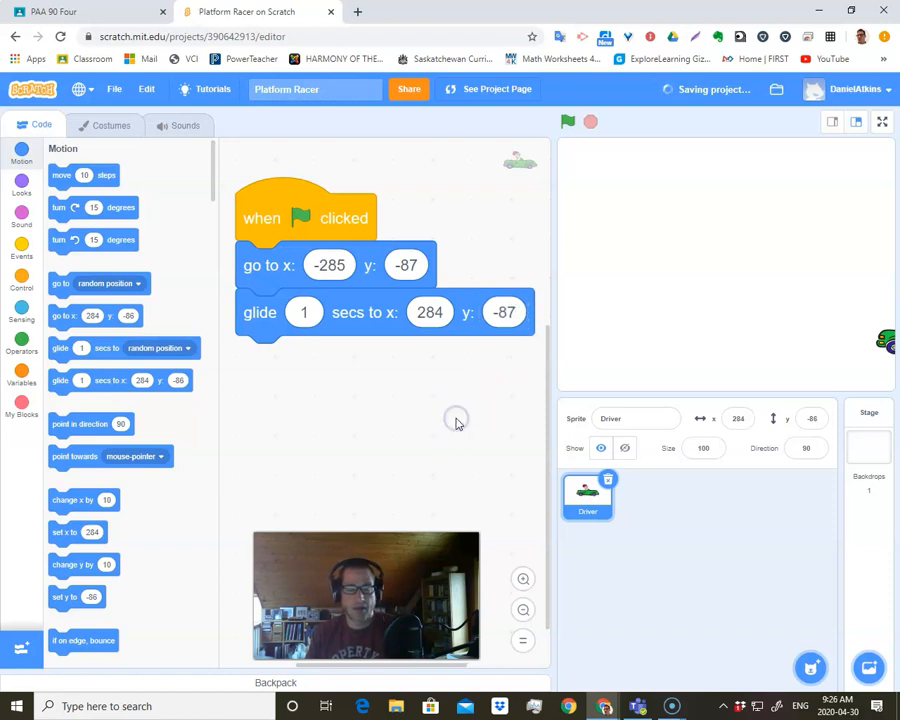
left_click(442, 312)
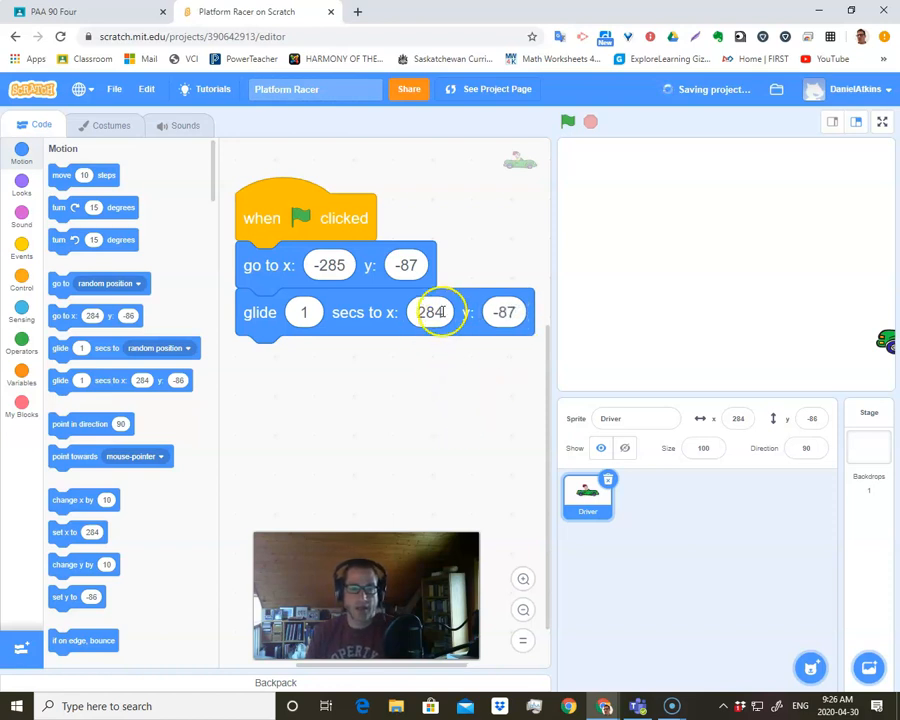
key("BackSpace")
type("5")
left_click(438, 413)
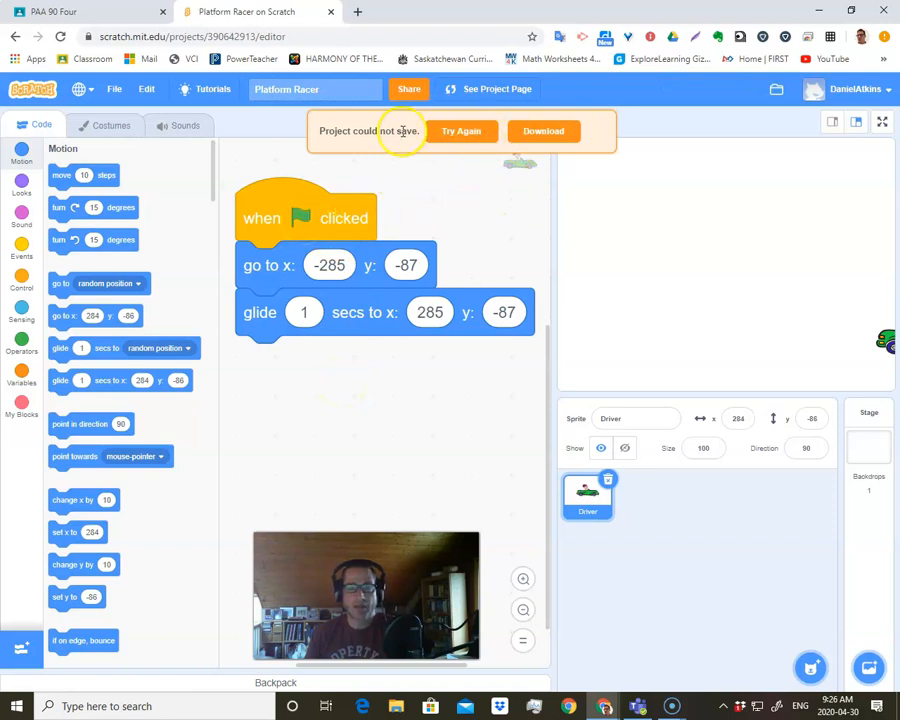
Step: Retry saving the Platform Racer project
left_click(479, 143)
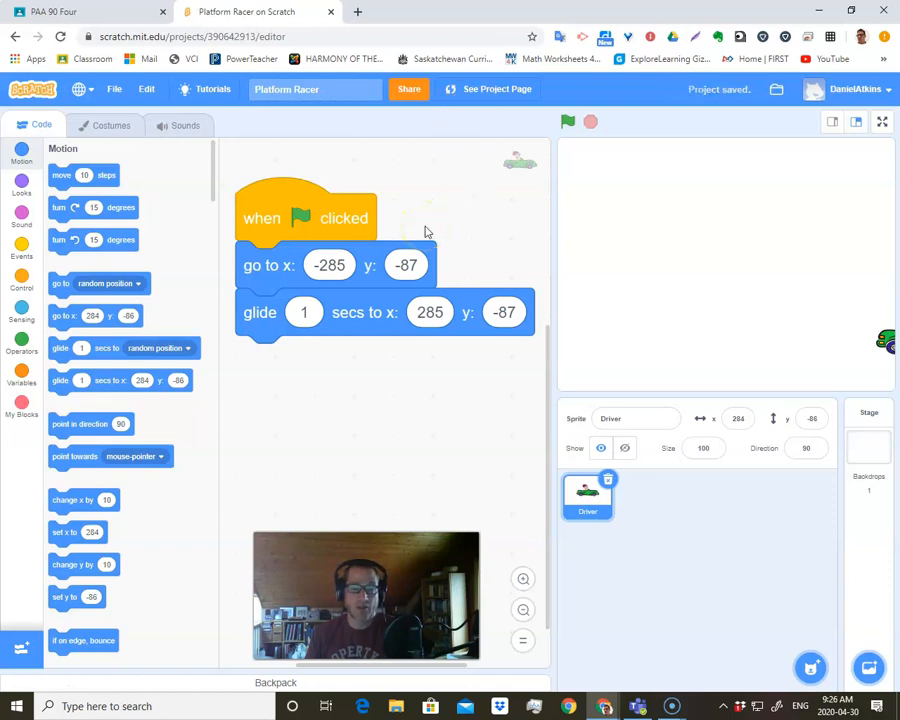
left_click(479, 229)
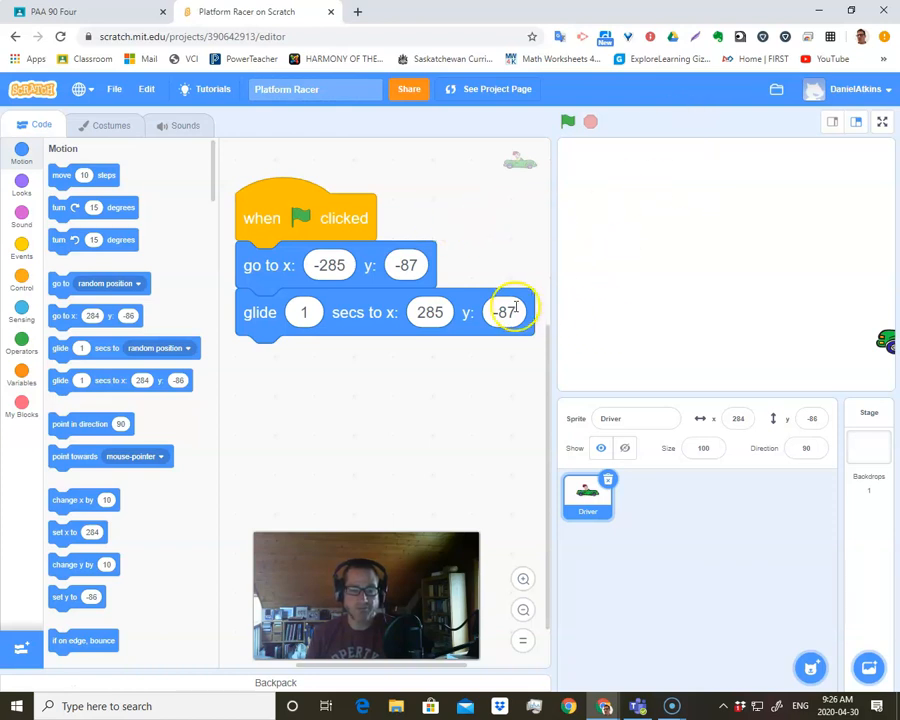
left_click(474, 188)
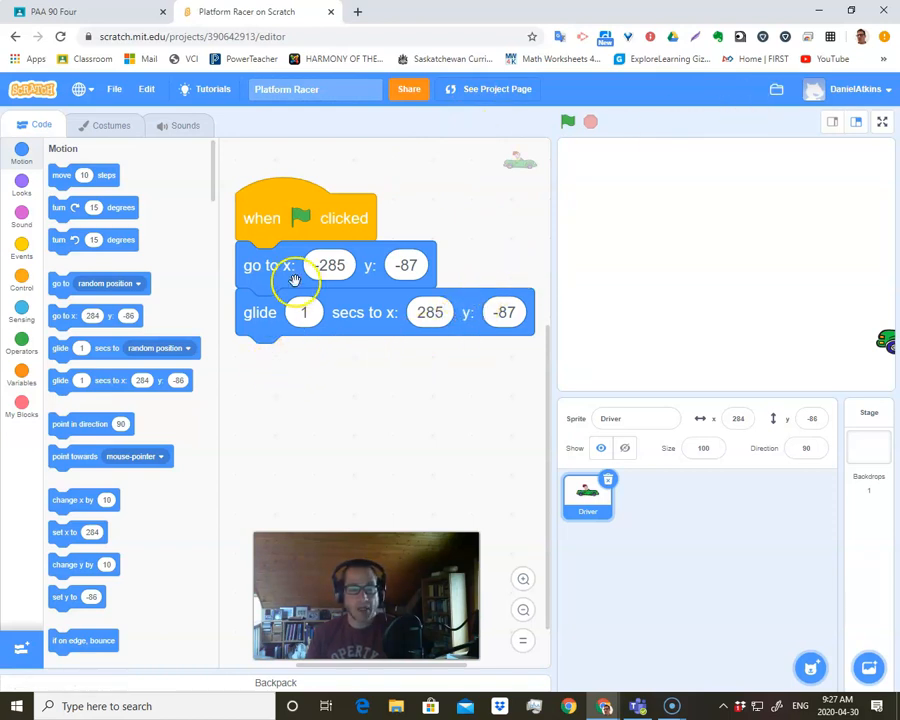
Step: Run the Driver's script several times to check the 1-second glide across the stage
left_click(284, 219)
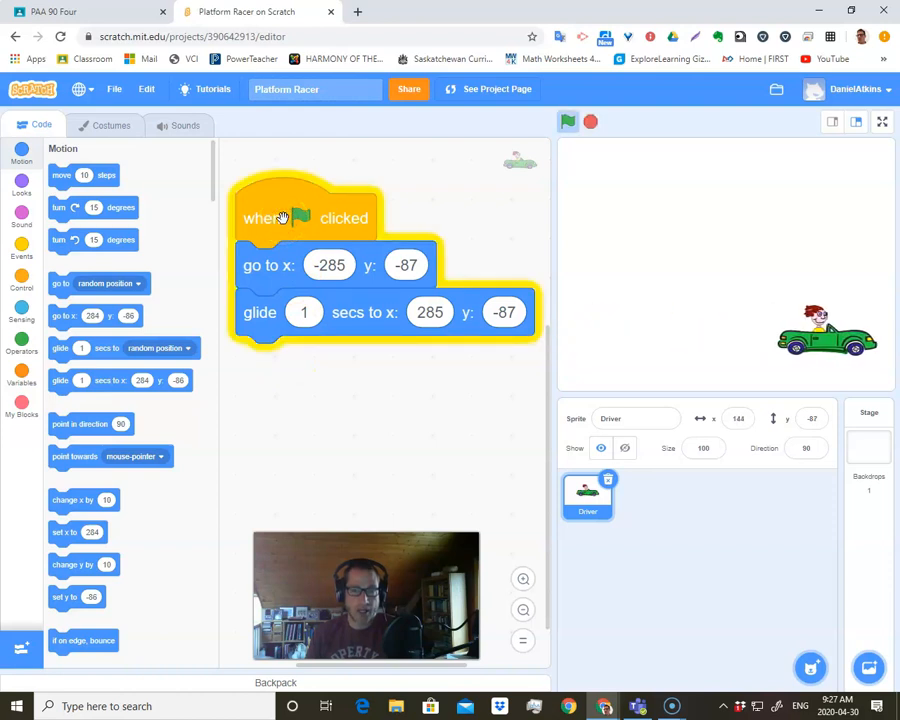
left_click(284, 219)
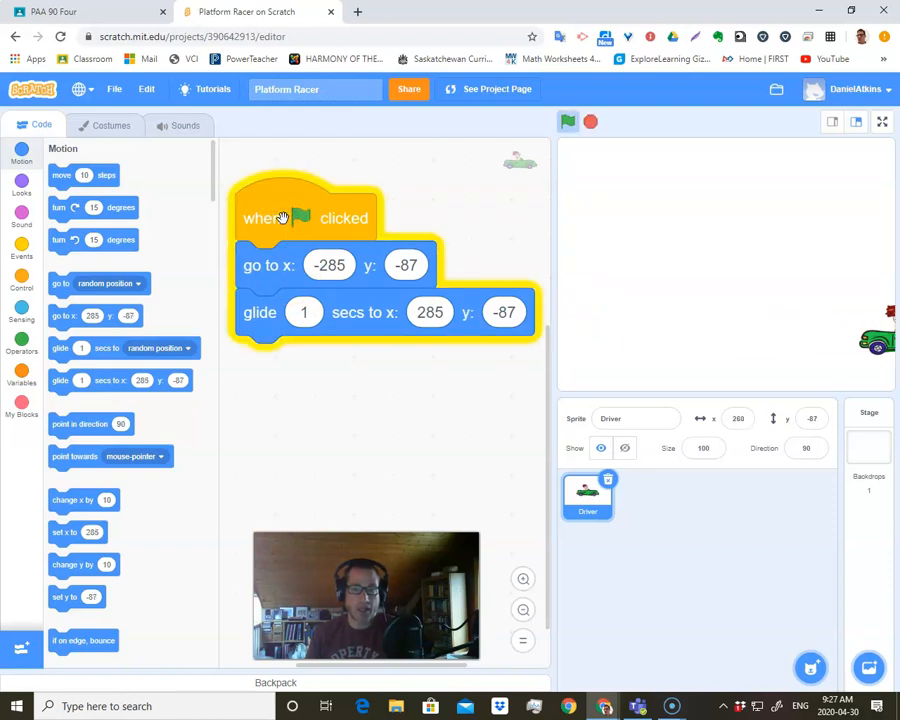
left_click(284, 219)
left_click(284, 219)
left_click(284, 219)
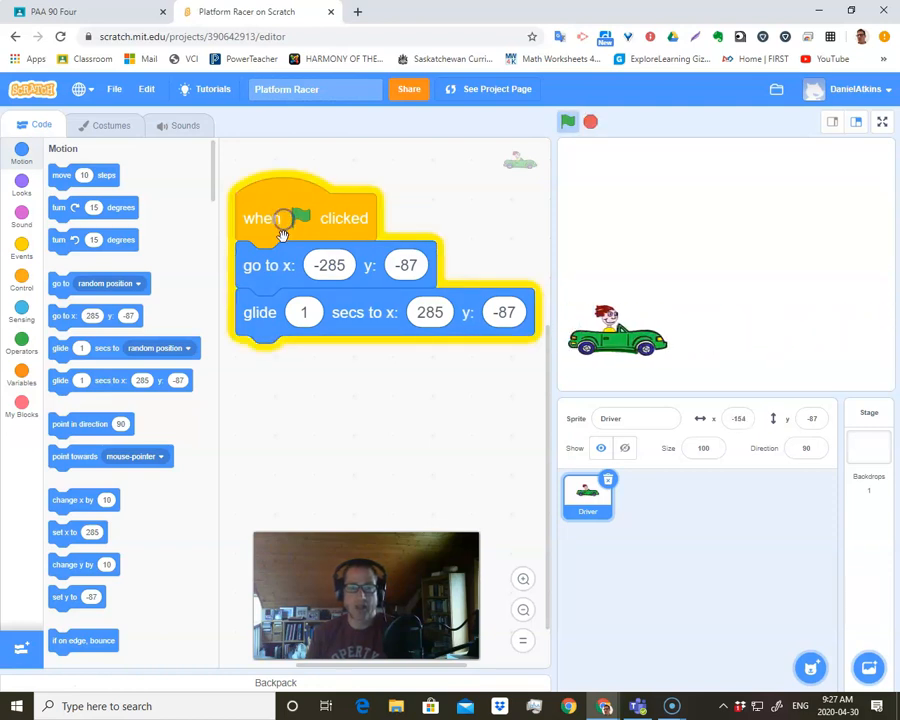
Step: Set the glide duration to 2 seconds and run the script several times to check the car's speed
left_click(301, 313)
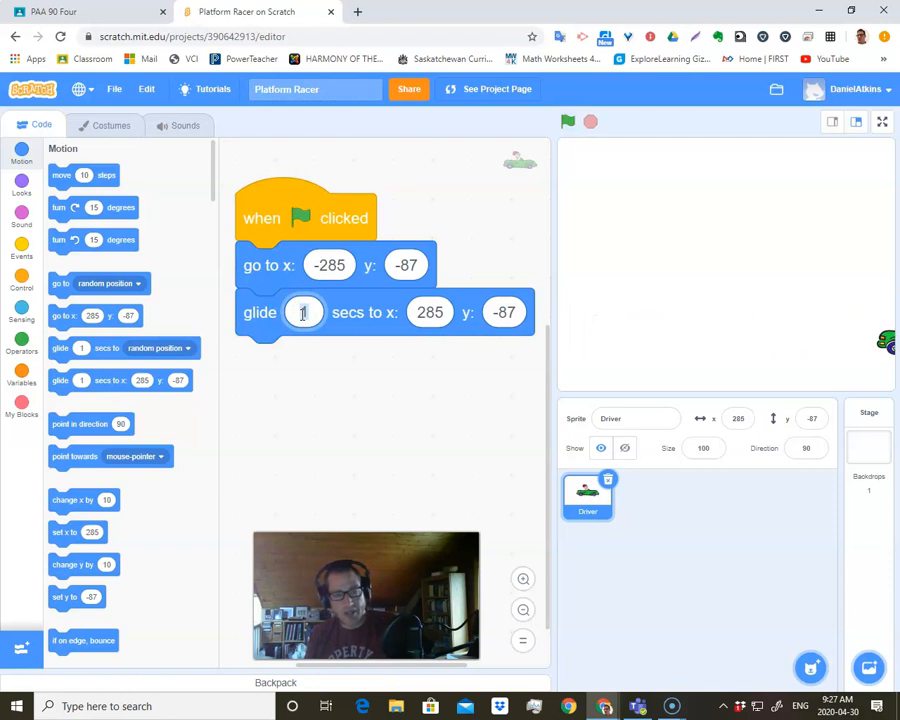
type("2")
left_click(311, 354)
left_click(311, 220)
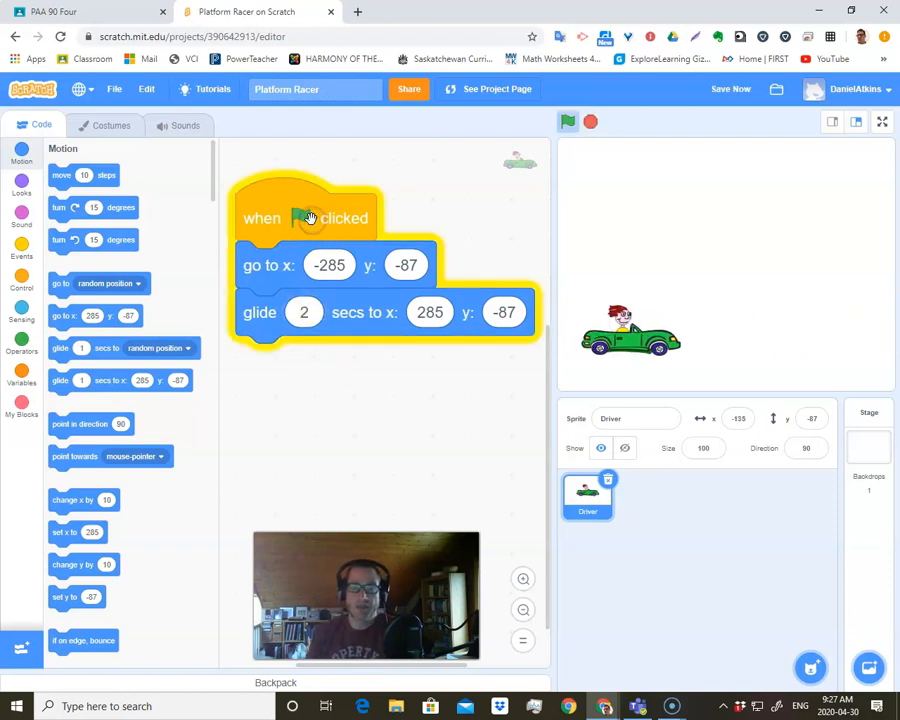
left_click(311, 218)
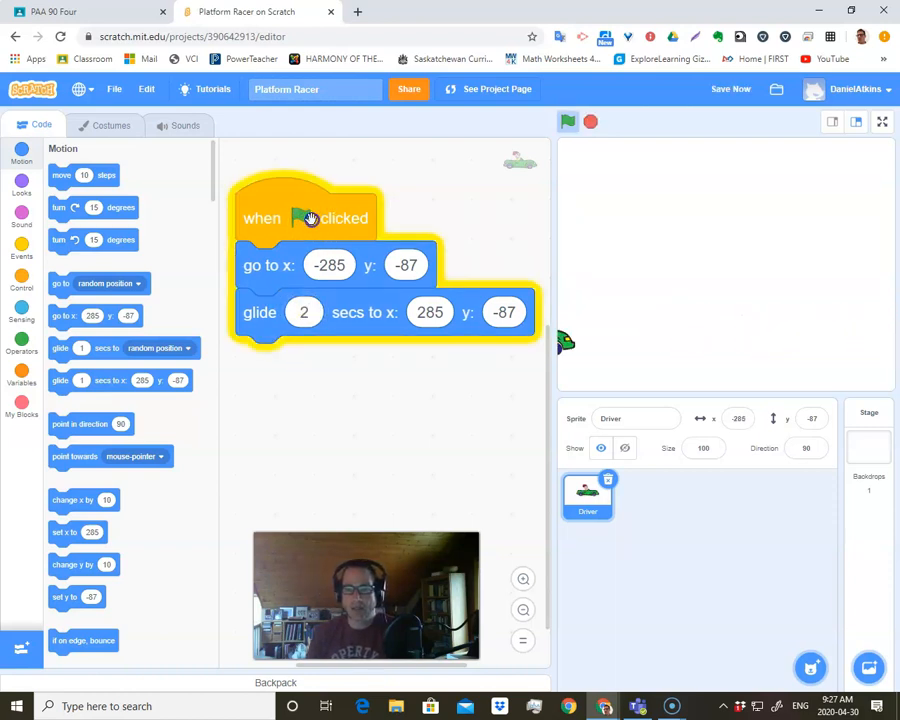
left_click(311, 218)
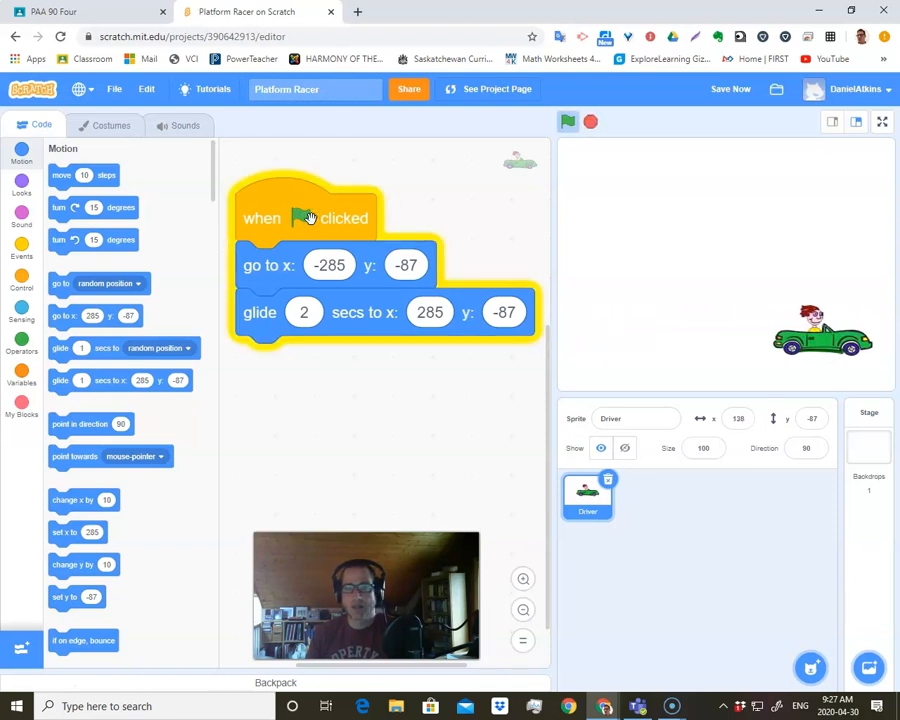
left_click(311, 218)
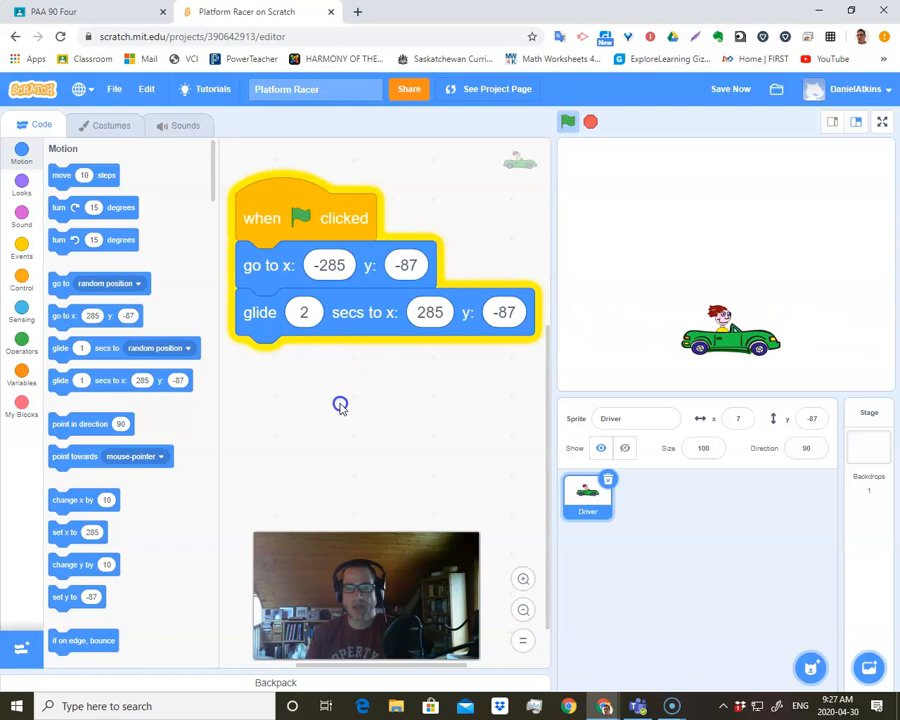
Step: Preview the car's glide on the small stage and the stage in full-screen view, and return to the editor
left_click(831, 123)
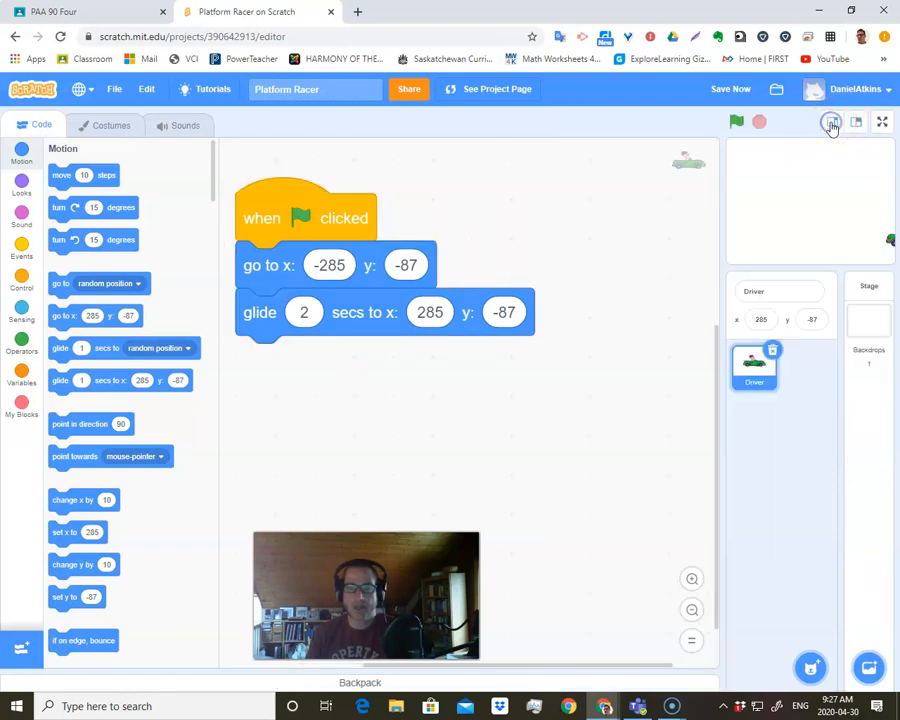
left_click(303, 216)
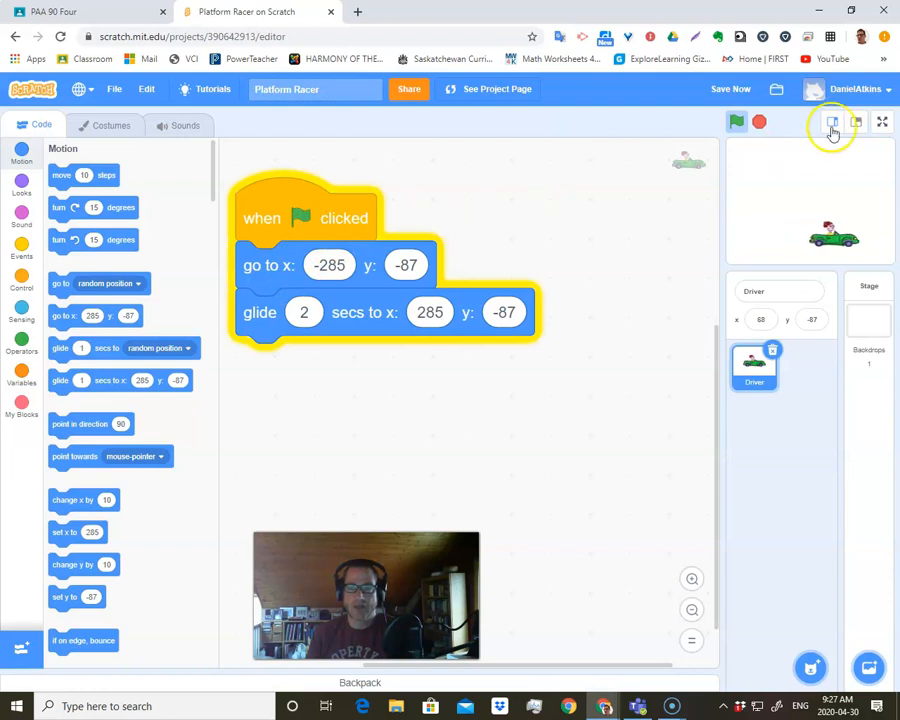
left_click(881, 121)
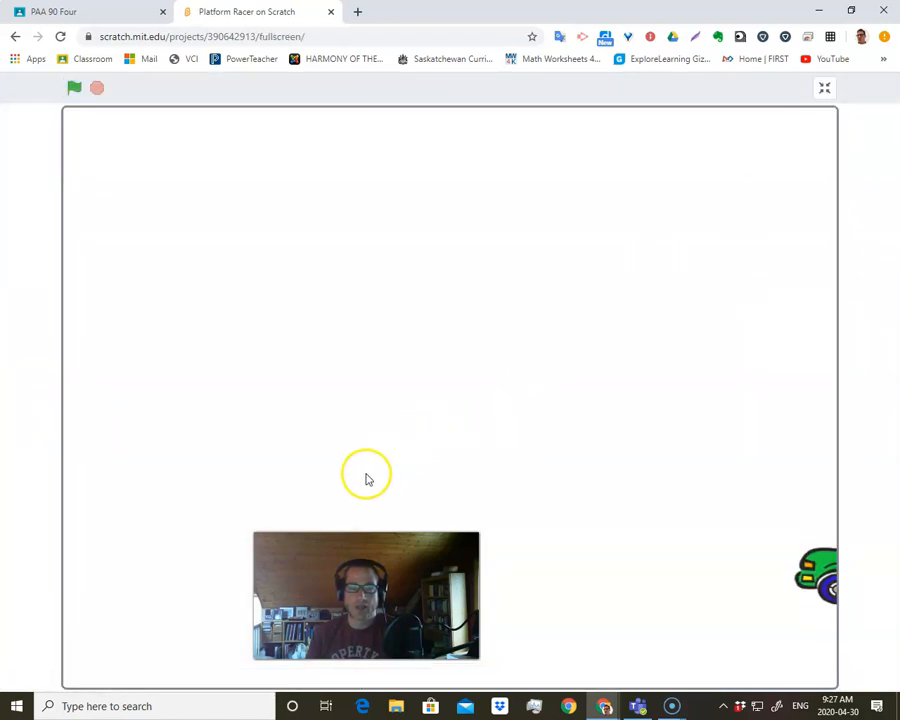
left_click(127, 99)
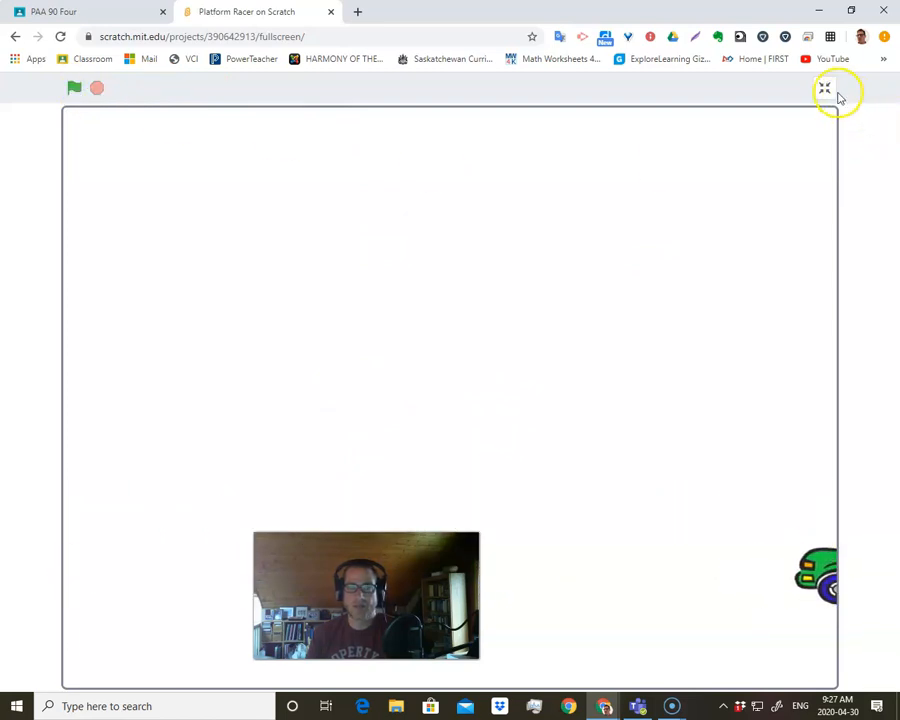
left_click(829, 87)
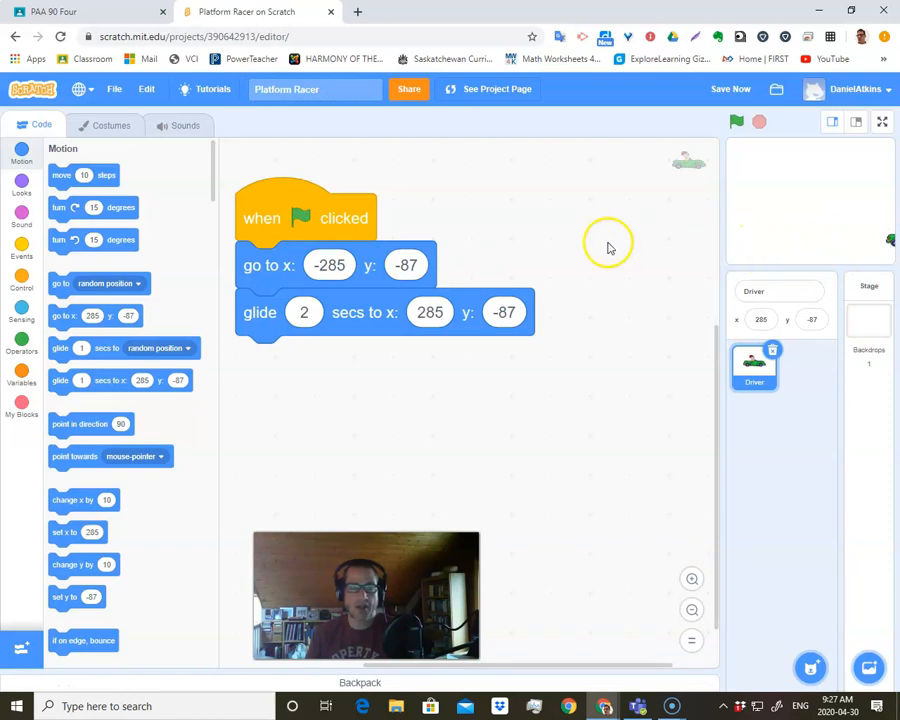
Step: Insert a hide block under the green flag block, a show block before the glide block, and another hide block at the script's end
left_click(22, 185)
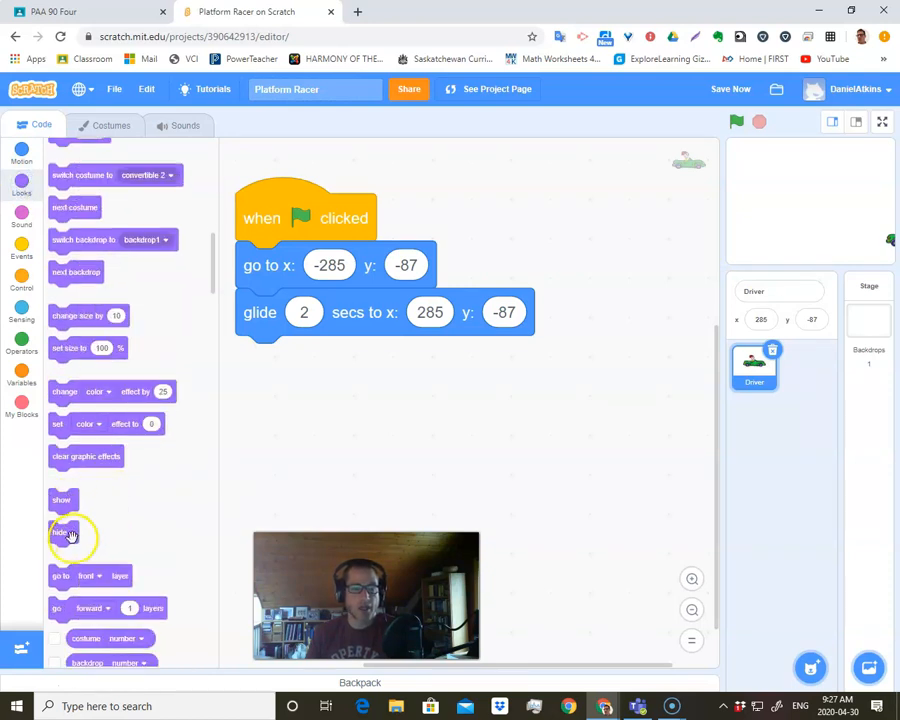
left_click_drag(68, 537, 267, 250)
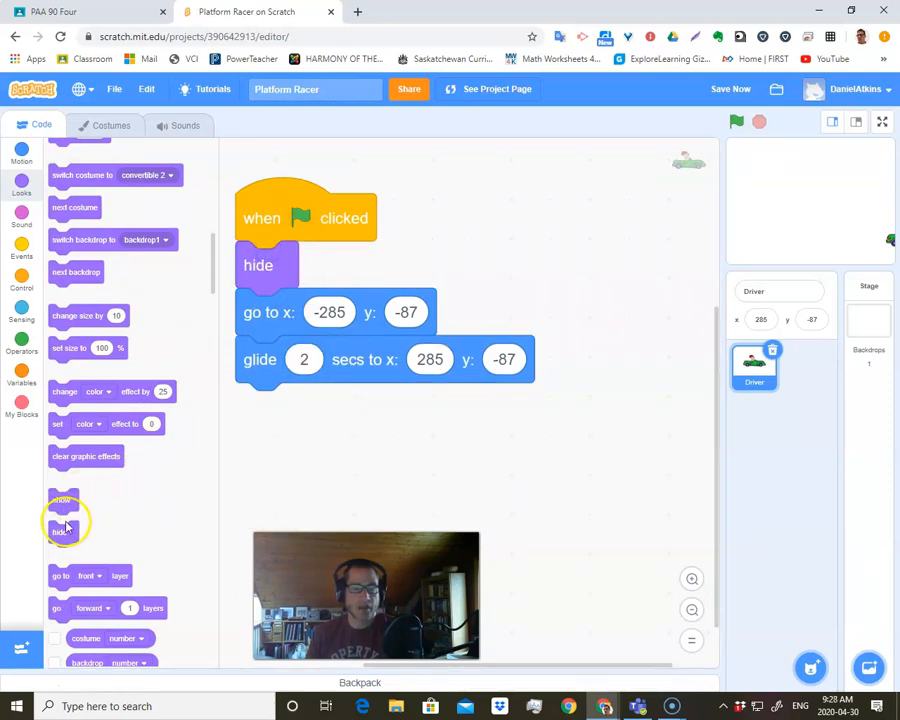
left_click_drag(62, 505, 257, 355)
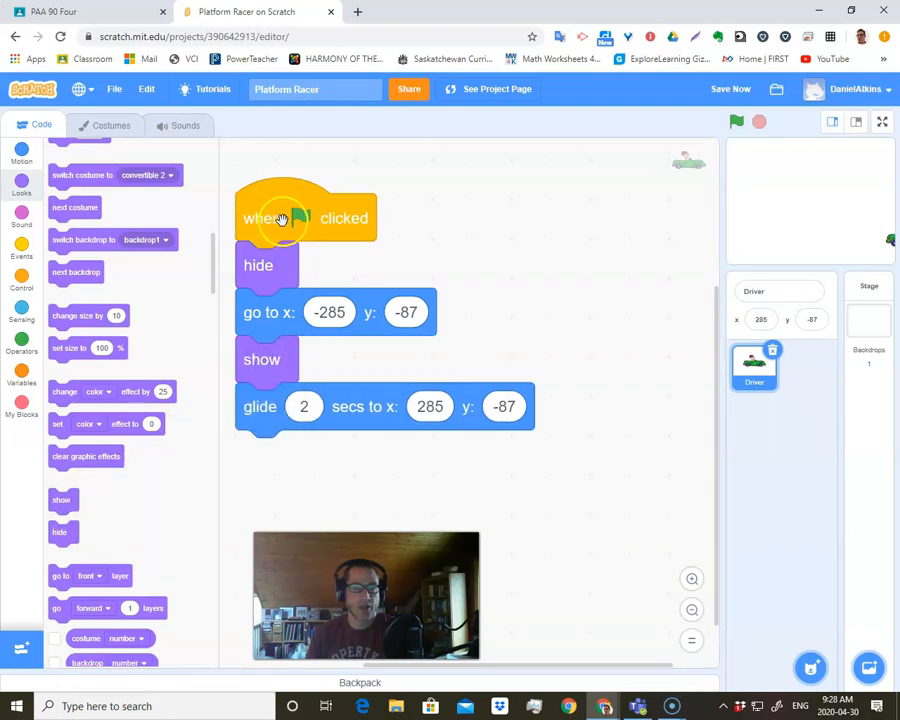
left_click_drag(60, 534, 268, 456)
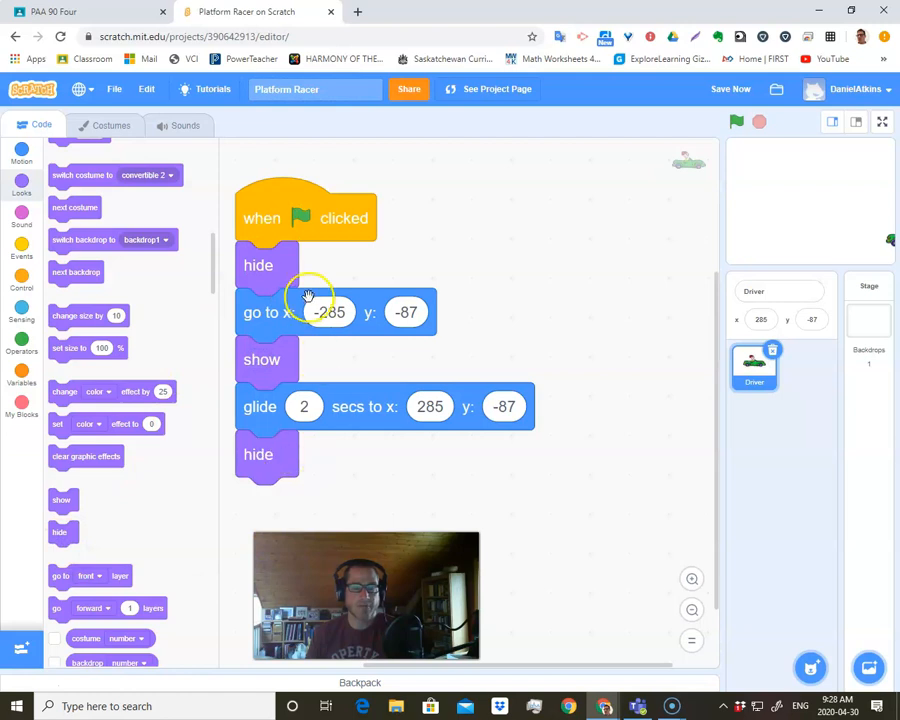
Step: Restore the large stage and run the script repeatedly to check how the car shows and hides at the edges
left_click(859, 122)
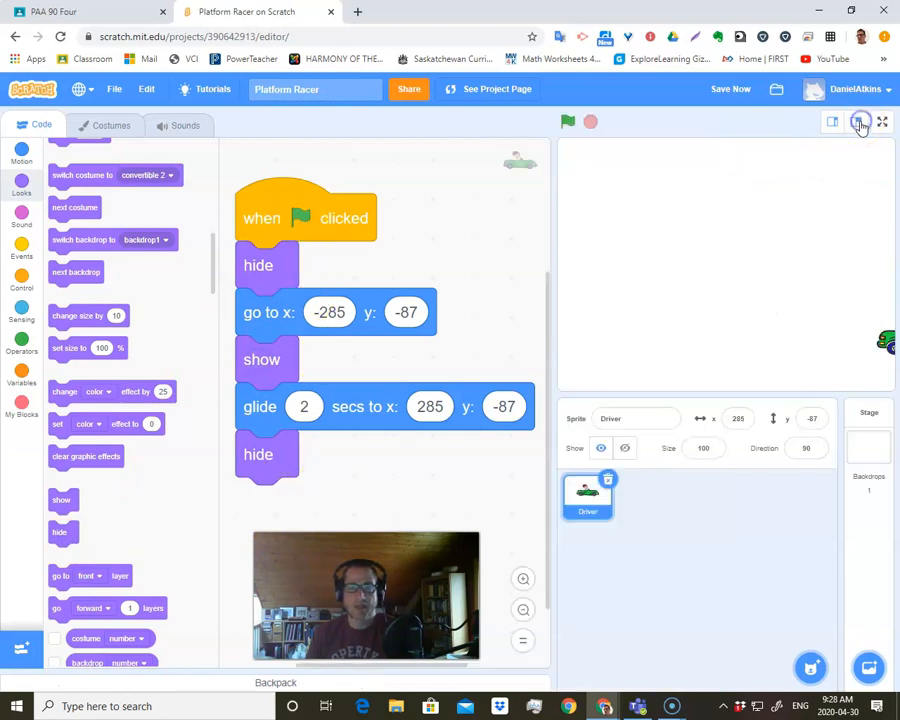
left_click(271, 215)
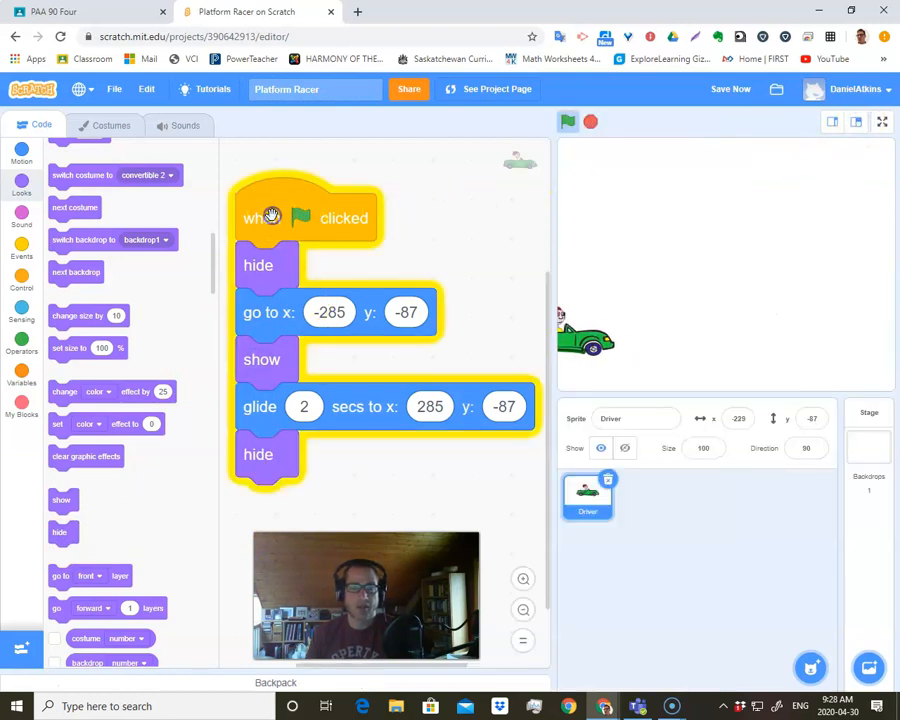
left_click(336, 220)
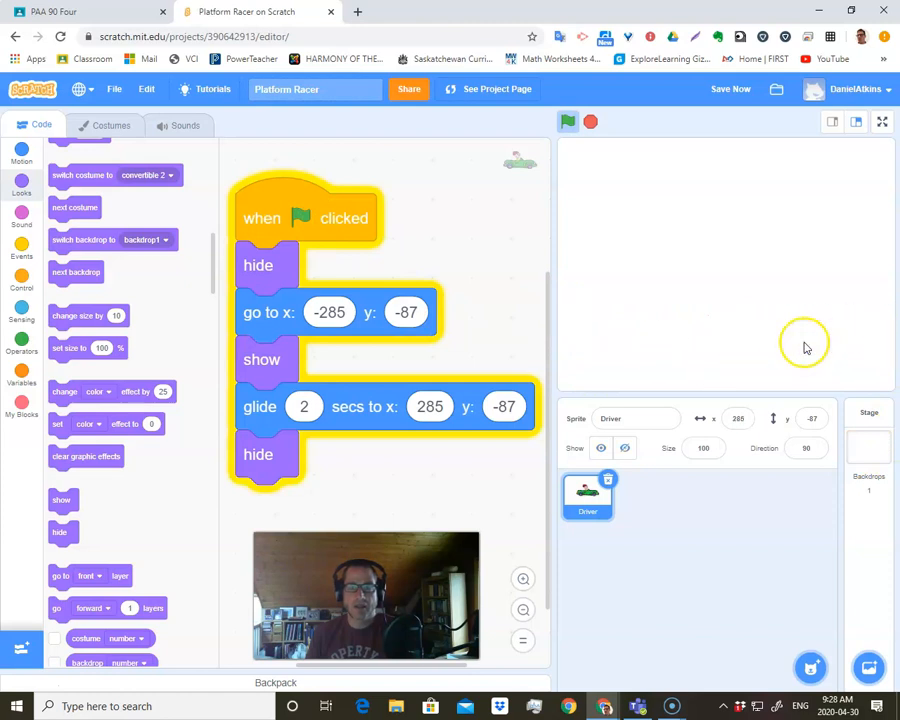
left_click(337, 215)
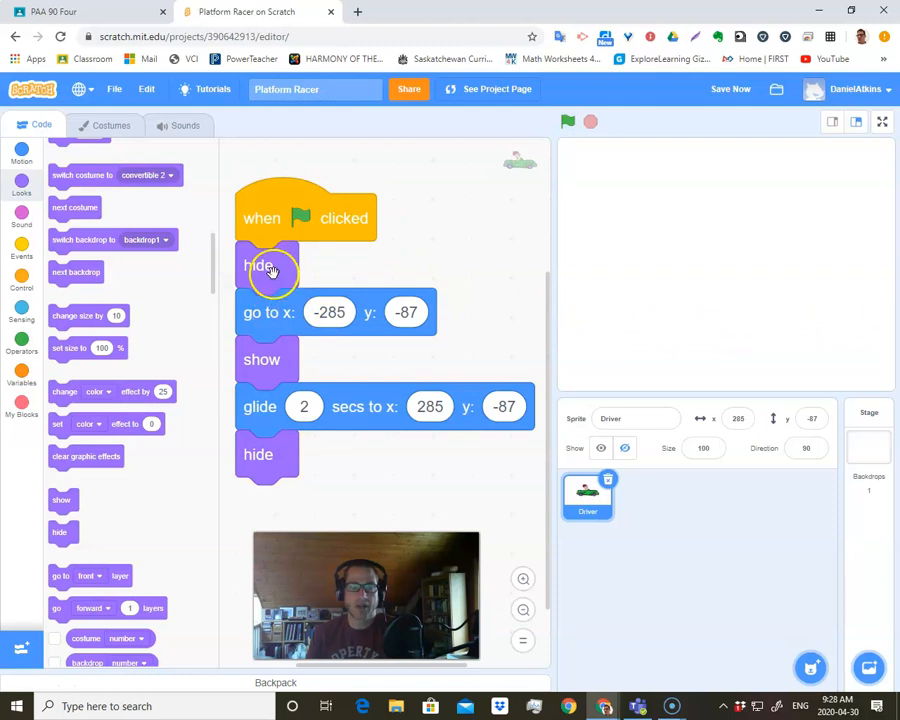
Step: Remove the hide block directly under the green flag block, reattach the go-to stack there, and test the script
left_click_drag(278, 314, 397, 376)
left_click_drag(257, 273, 173, 300)
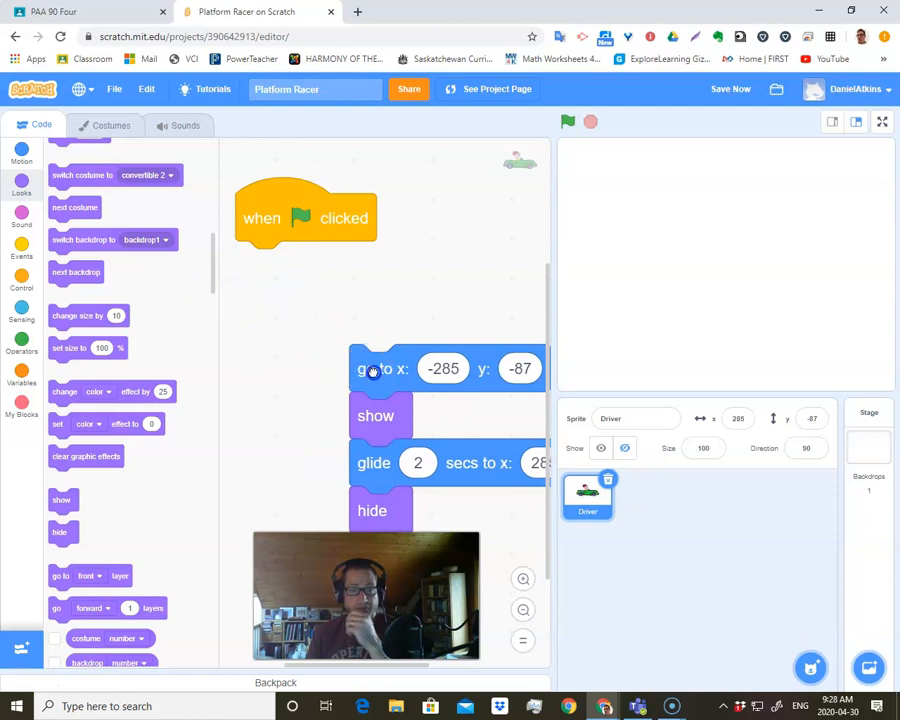
left_click_drag(366, 372, 251, 267)
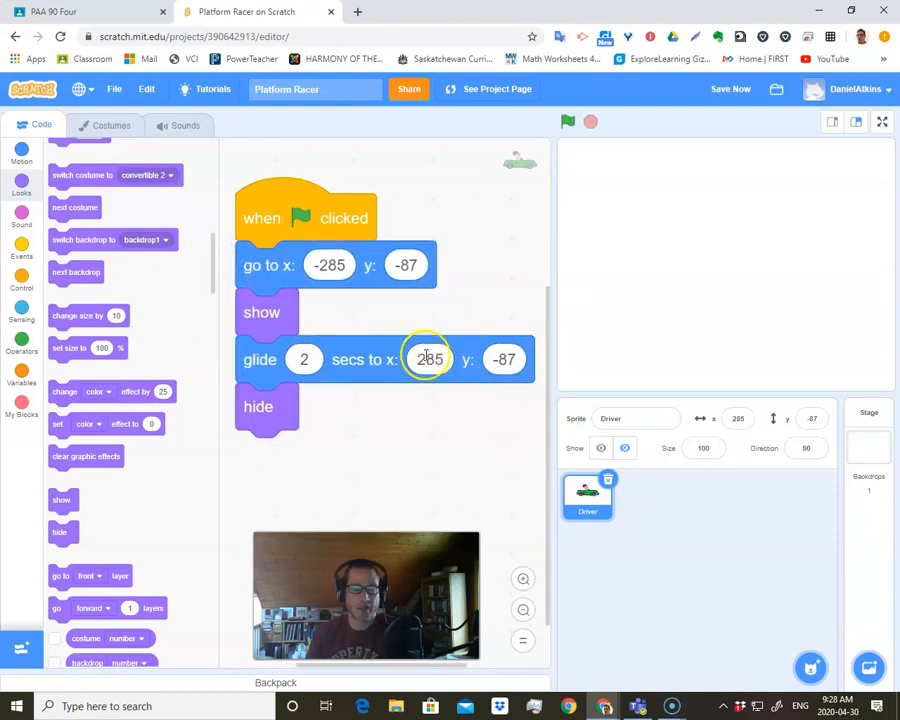
left_click(281, 194)
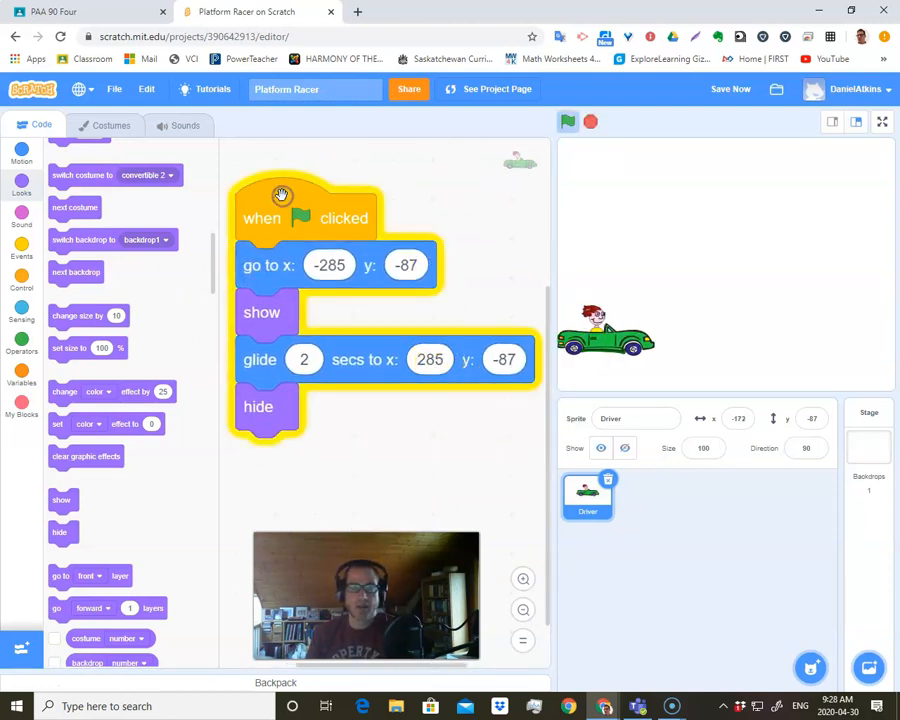
left_click(281, 200)
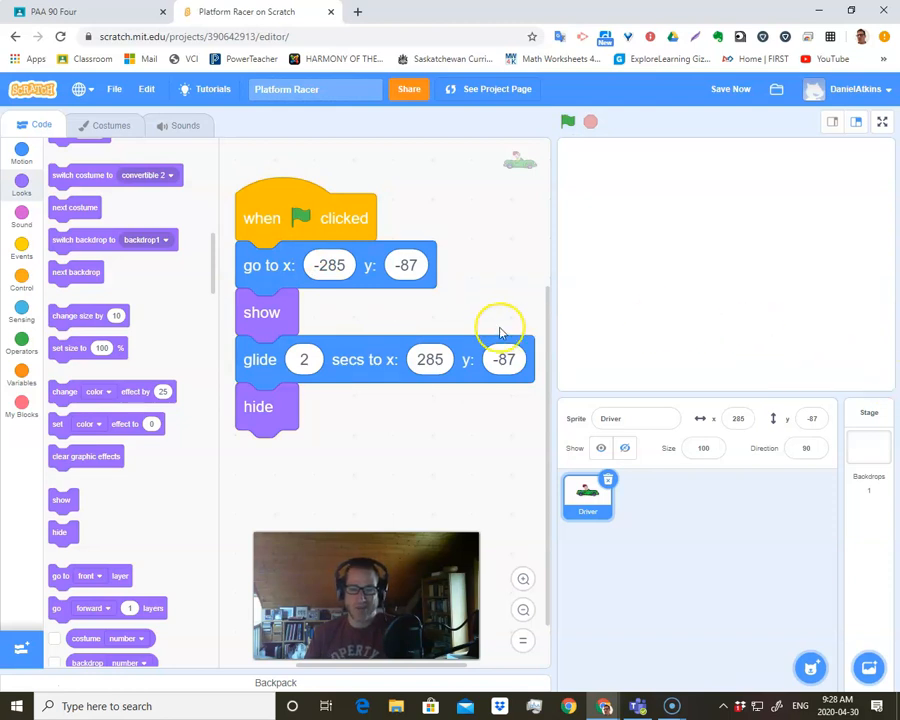
Step: Play the Driver sprite's pop sound and delete it from the sprite's sounds
left_click(188, 126)
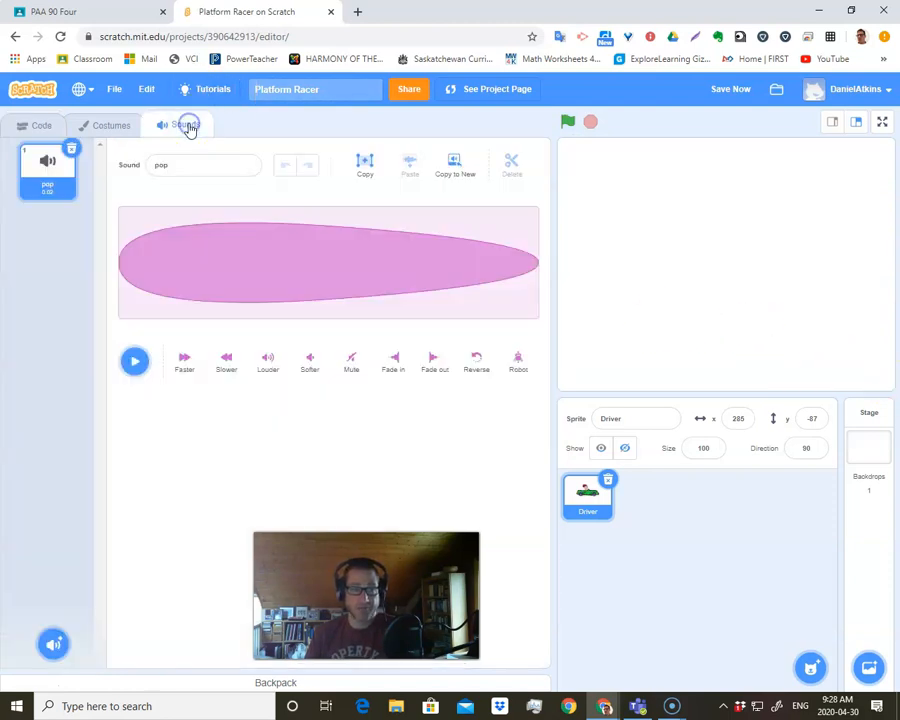
left_click(134, 361)
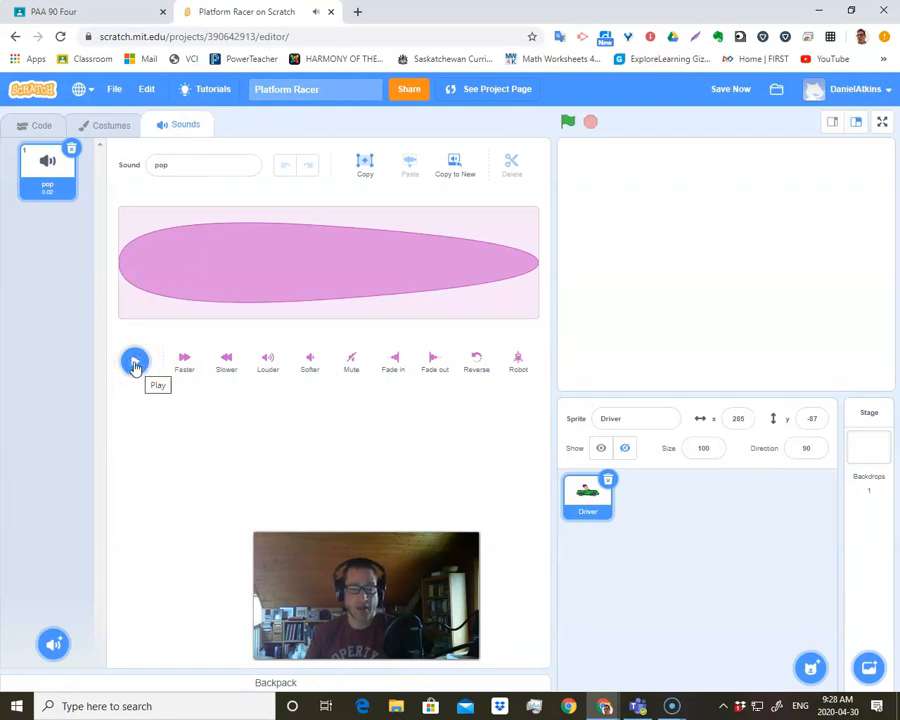
left_click(133, 362)
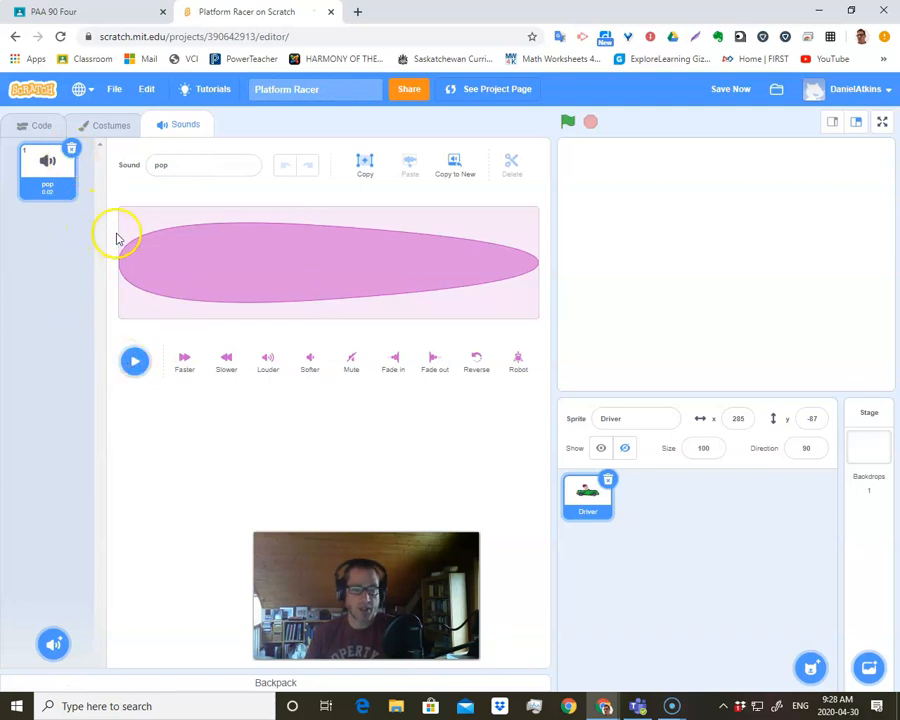
left_click(71, 150)
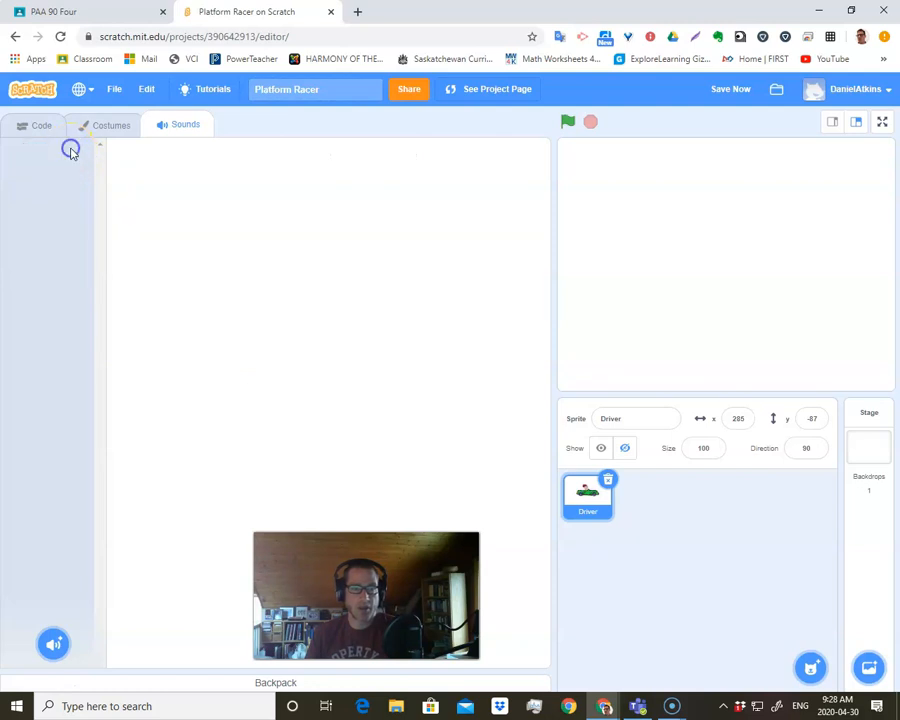
Step: Audition Car Horn and Engine among the sound library's effects, add Engine to the Driver sprite, and play it back
mouse_move(59, 645)
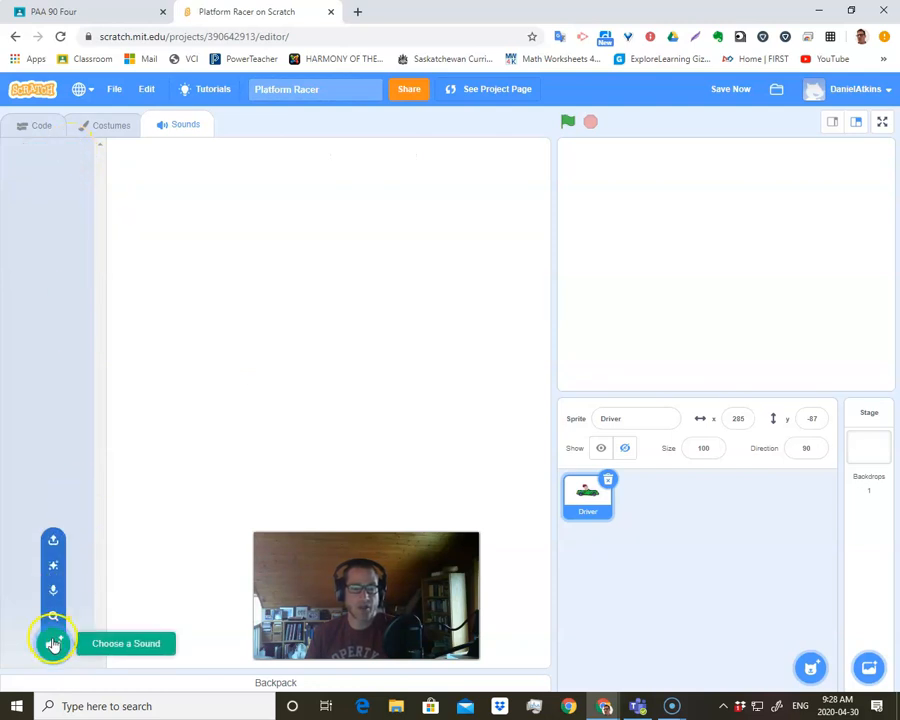
left_click(53, 617)
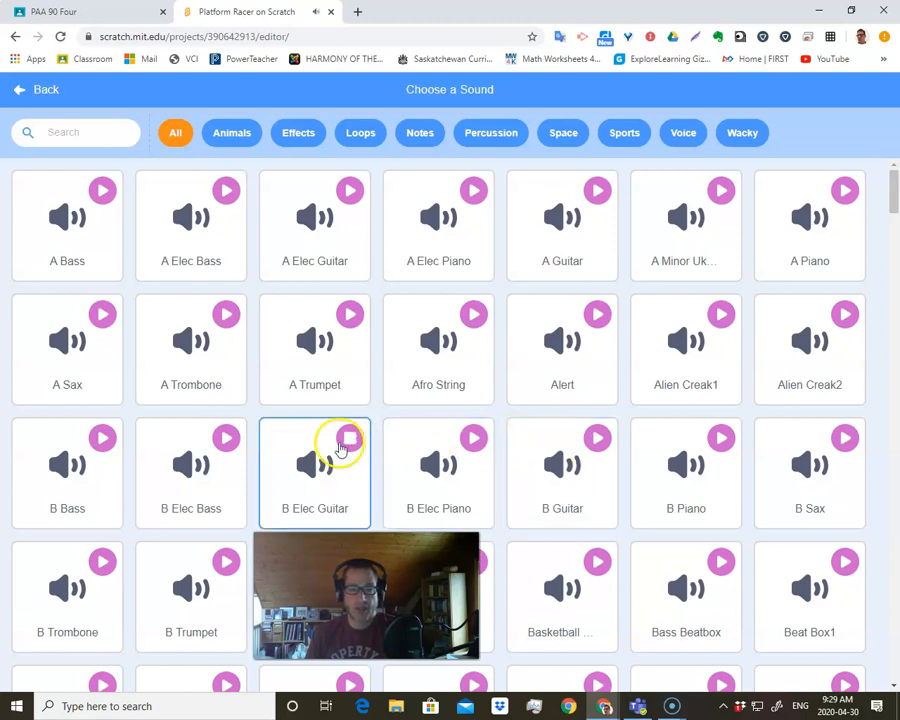
scroll(518, 462, "down", 3)
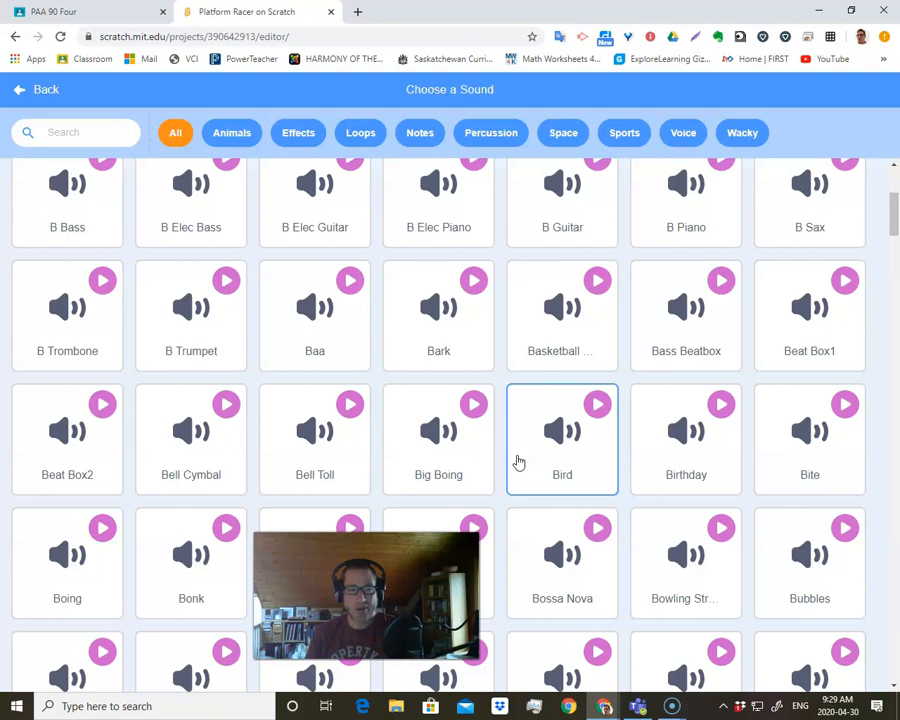
scroll(515, 463, "up", 3)
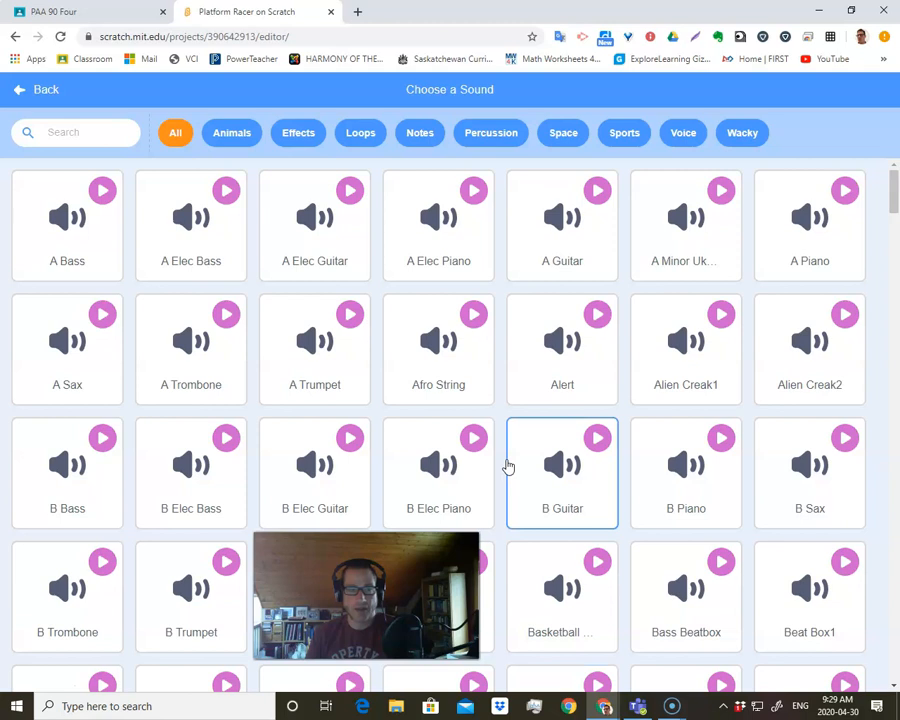
scroll(508, 466, "down", 3)
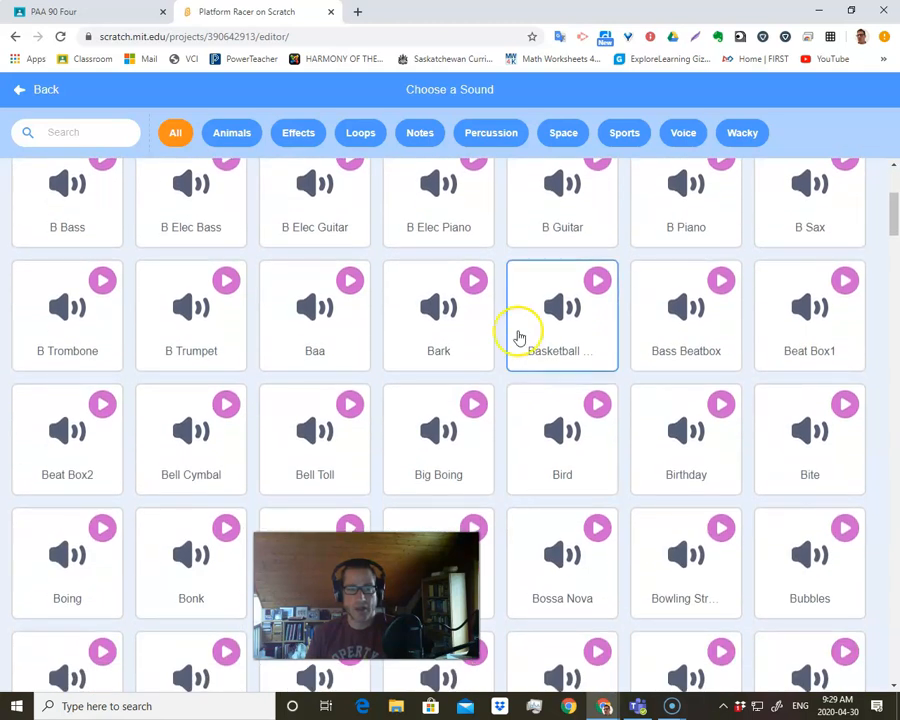
left_click(298, 134)
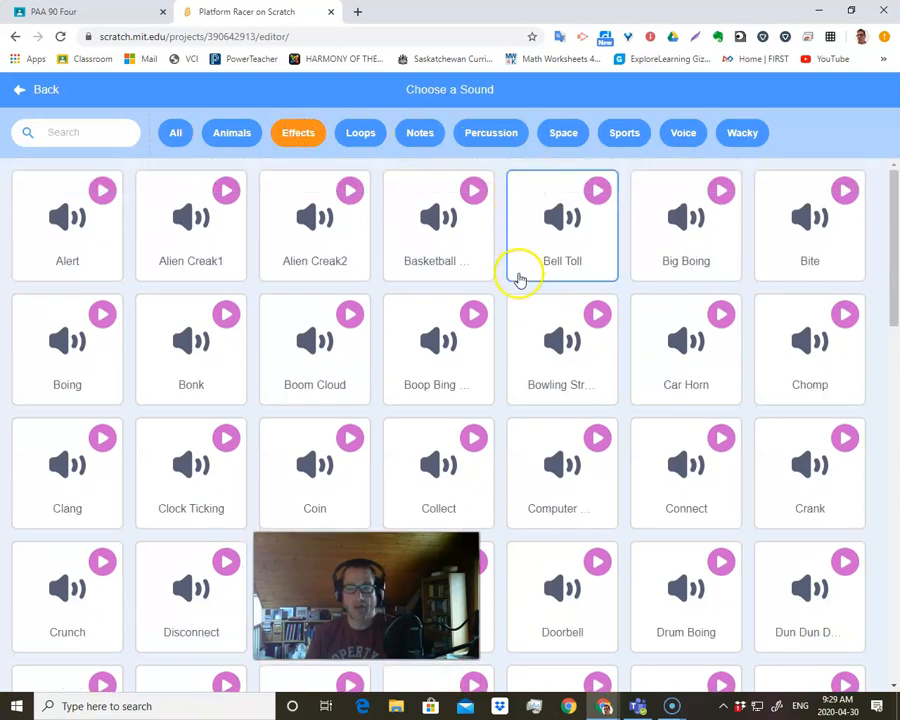
left_click(724, 315)
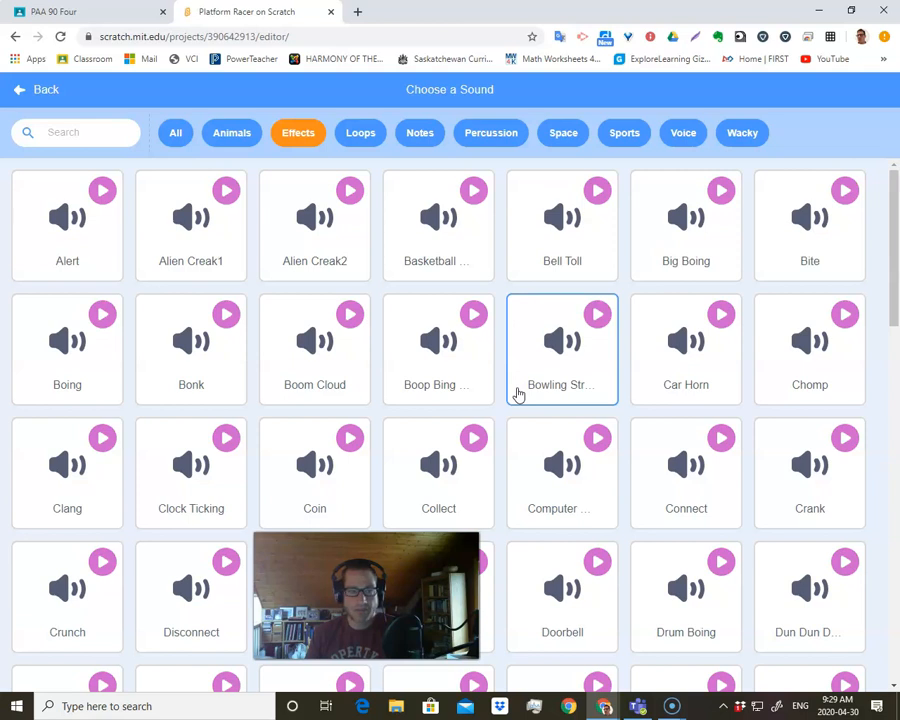
scroll(518, 394, "down", 2)
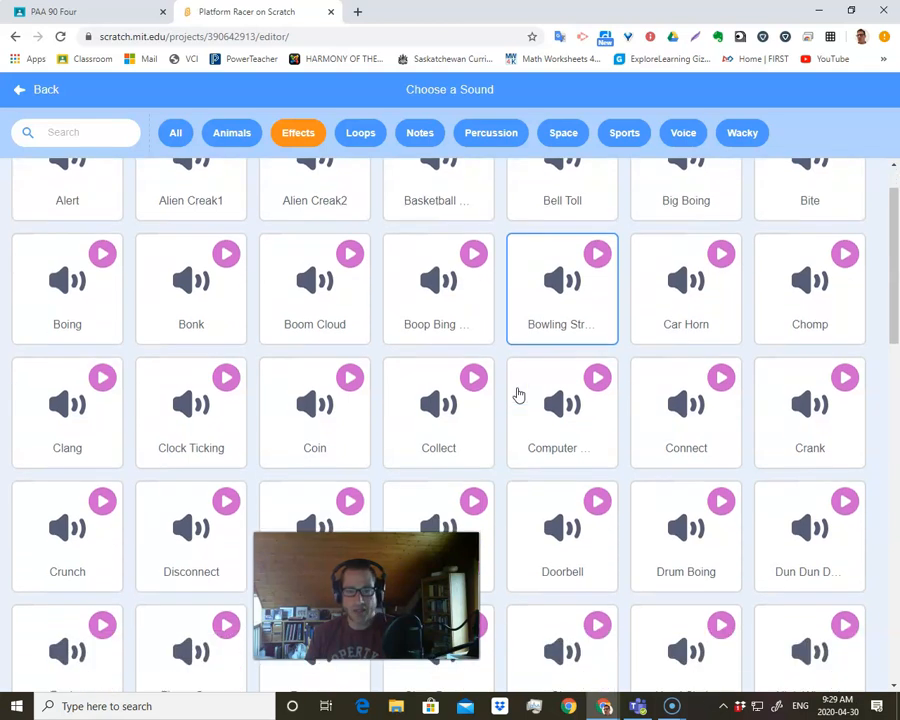
scroll(518, 394, "down", 2)
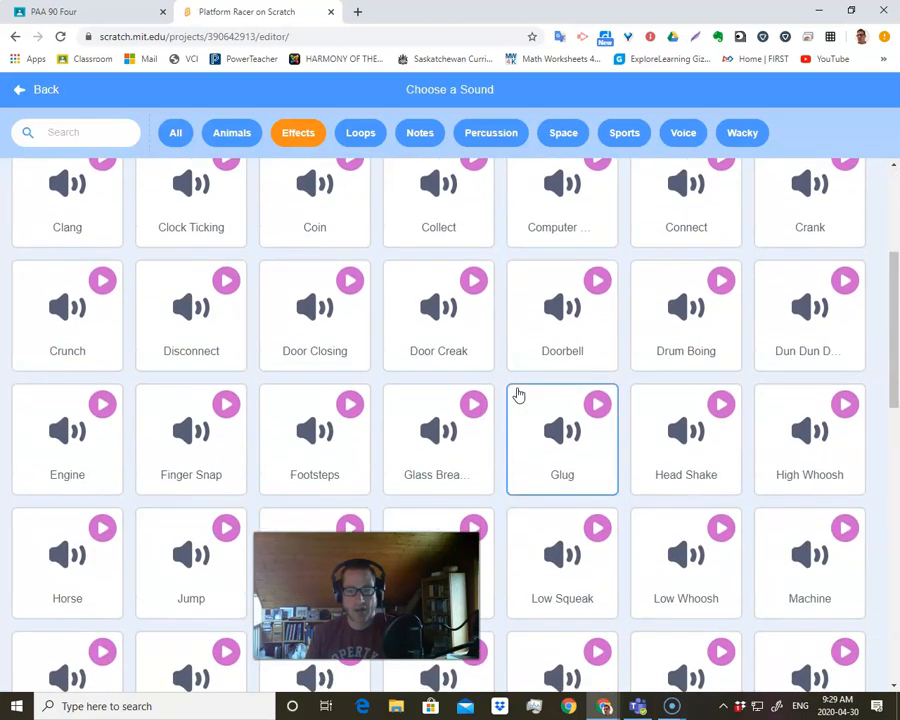
left_click(101, 406)
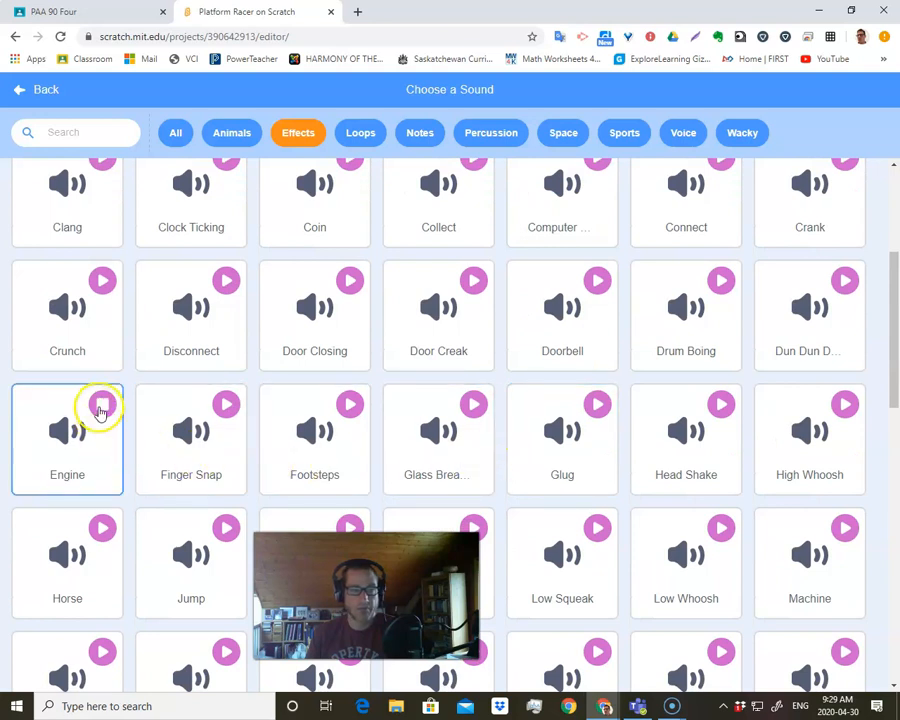
left_click(67, 431)
left_click(133, 362)
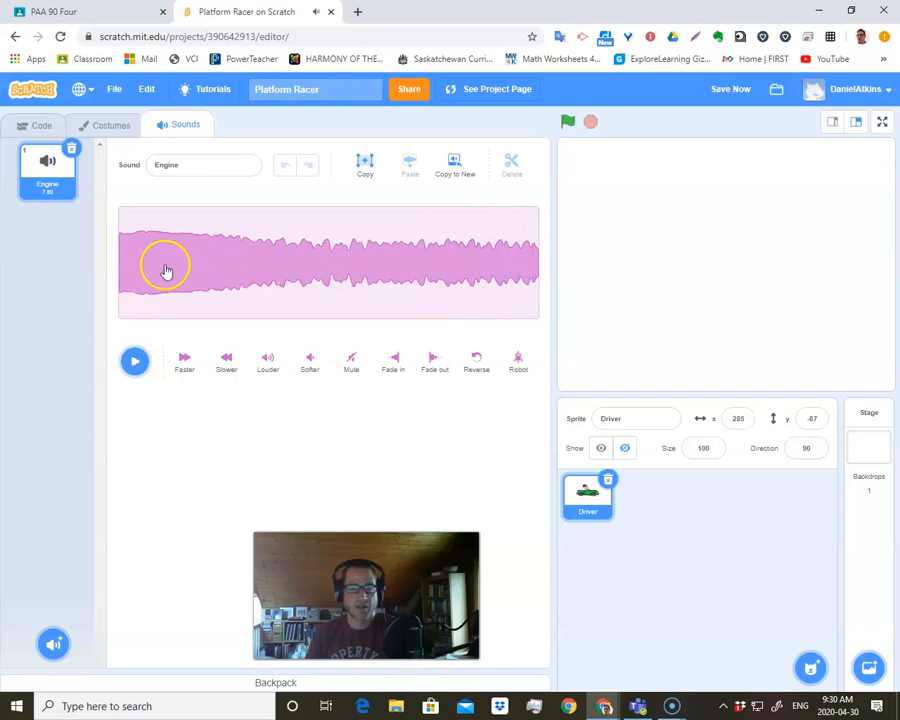
Step: Reopen the sound library and look through all sounds and the Effects category for another sound suited to the car
mouse_move(54, 641)
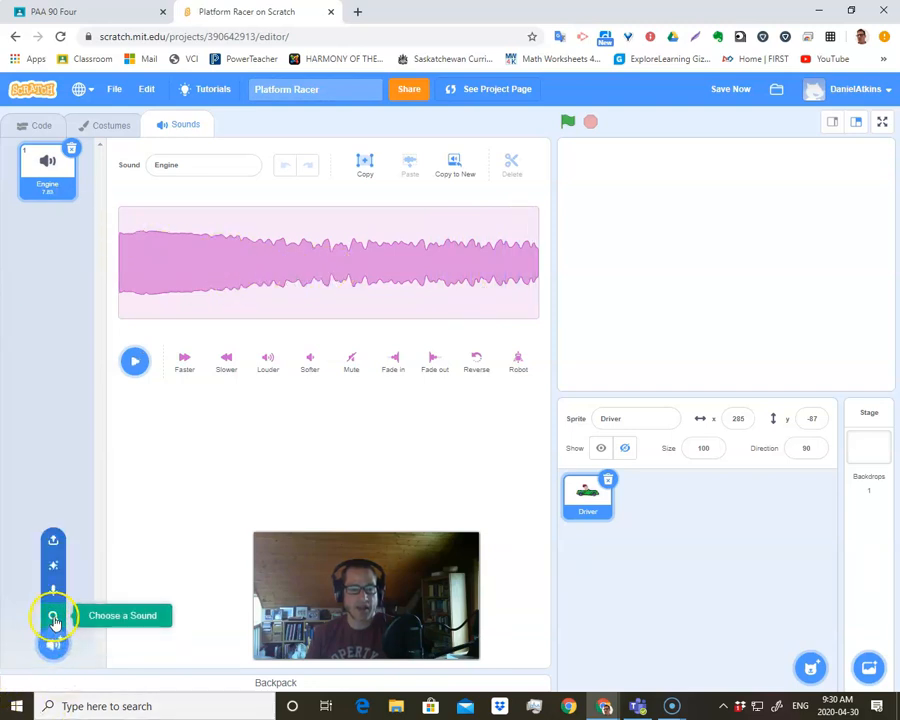
left_click(54, 619)
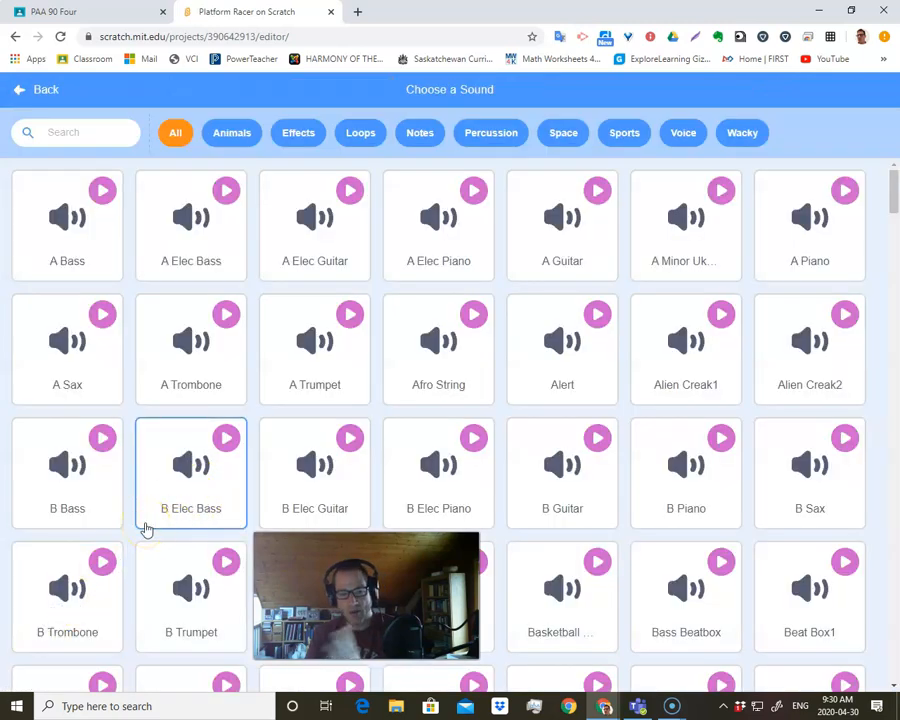
scroll(145, 528, "down", 1)
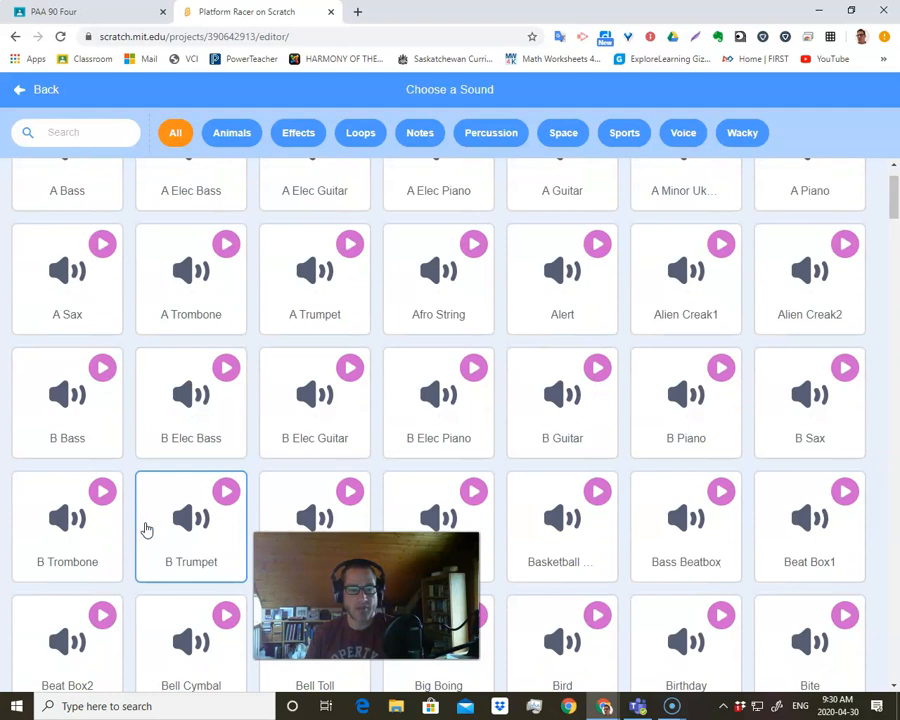
scroll(145, 528, "down", 1)
scroll(145, 528, "down", 5)
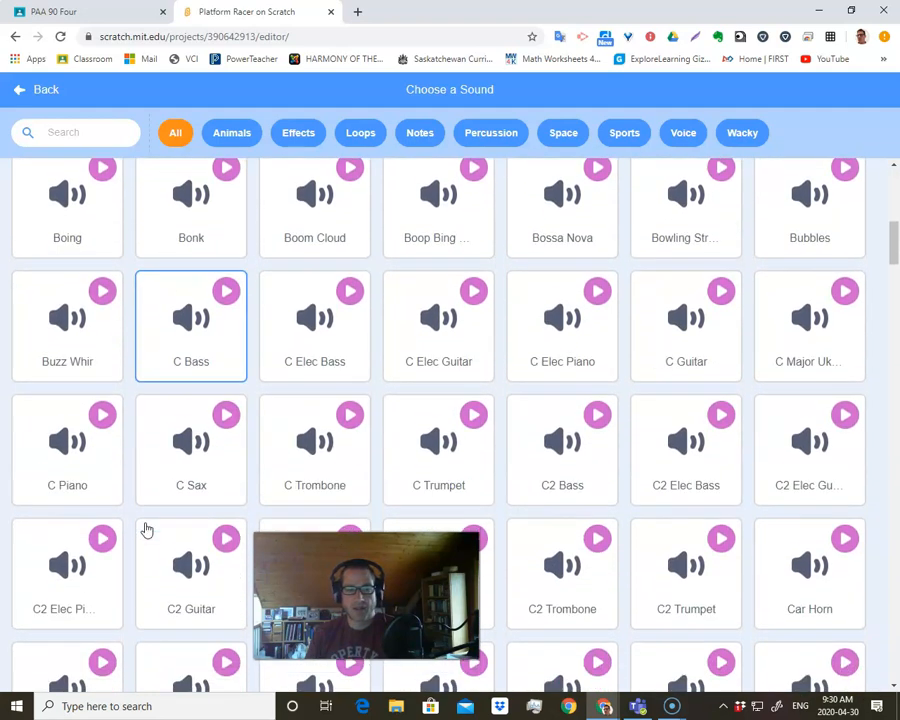
scroll(145, 528, "down", 3)
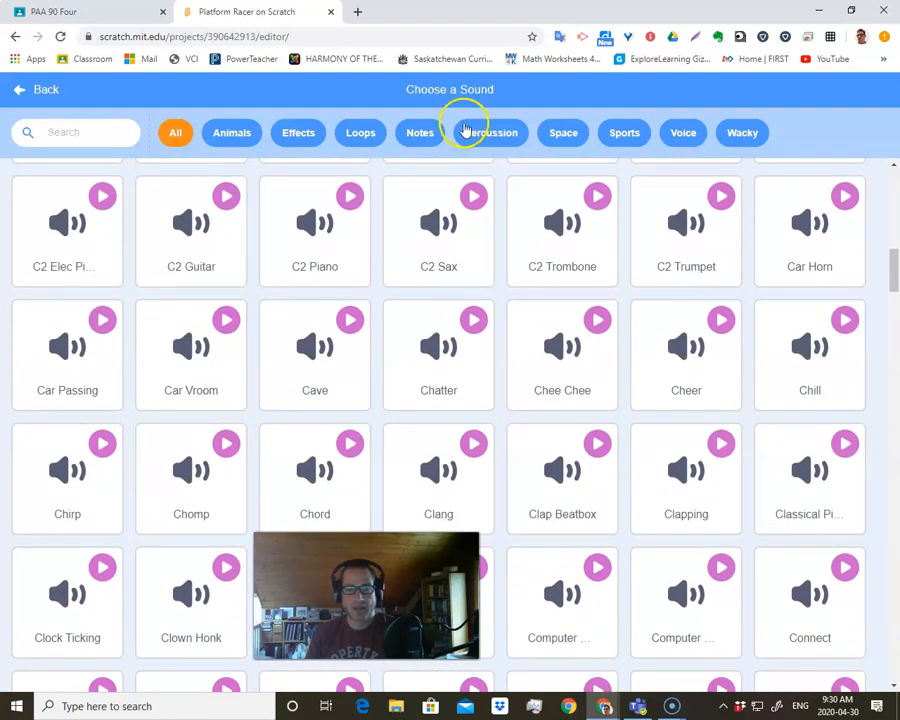
left_click(310, 135)
scroll(141, 416, "down", 2)
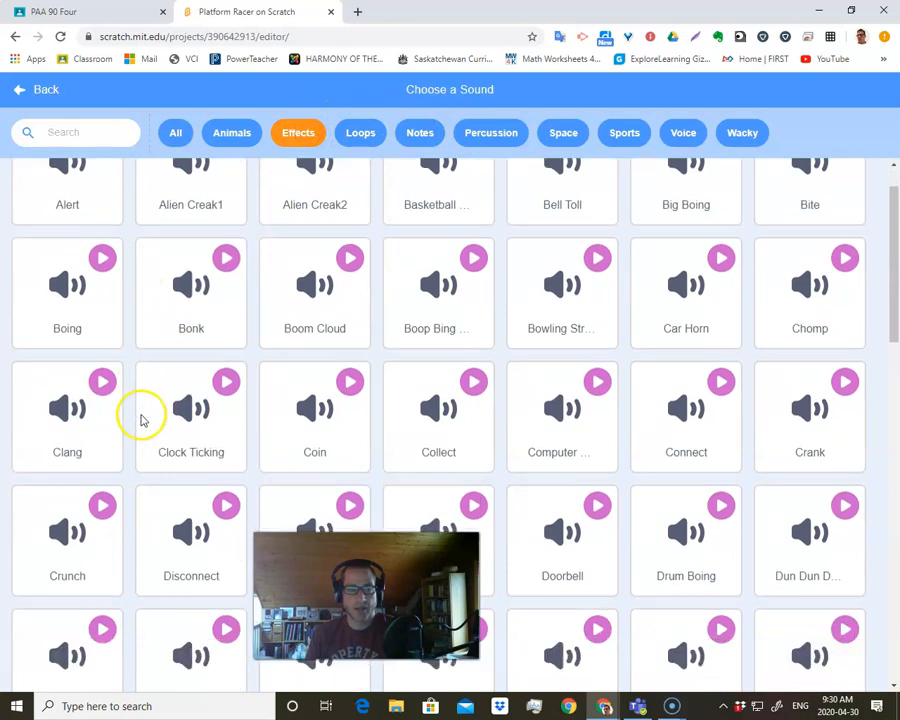
scroll(143, 421, "down", 2)
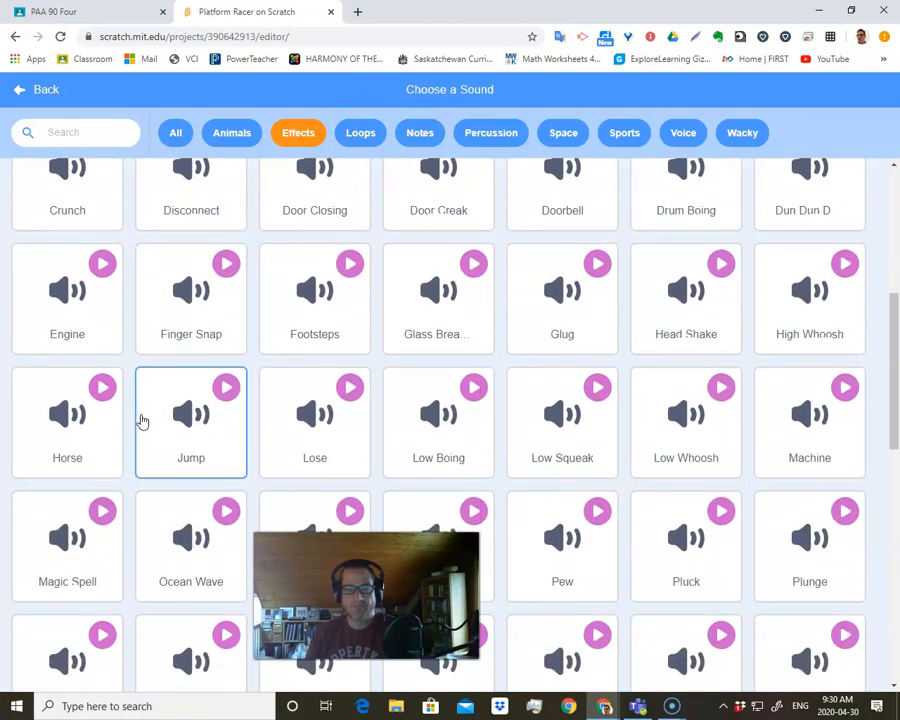
scroll(143, 421, "down", 3)
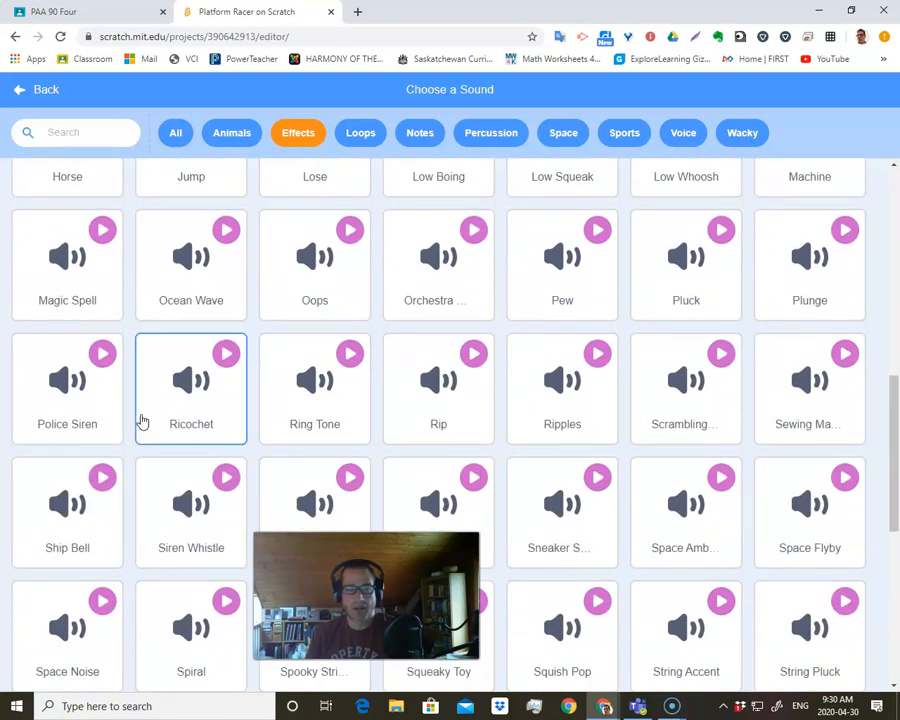
scroll(143, 421, "down", 1)
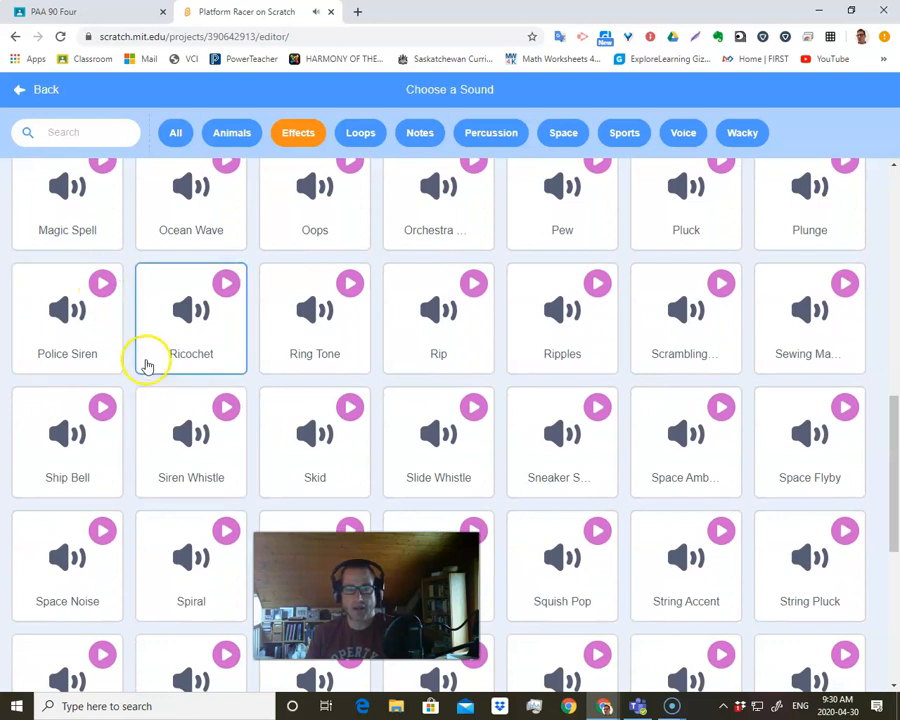
scroll(153, 386, "down", 2)
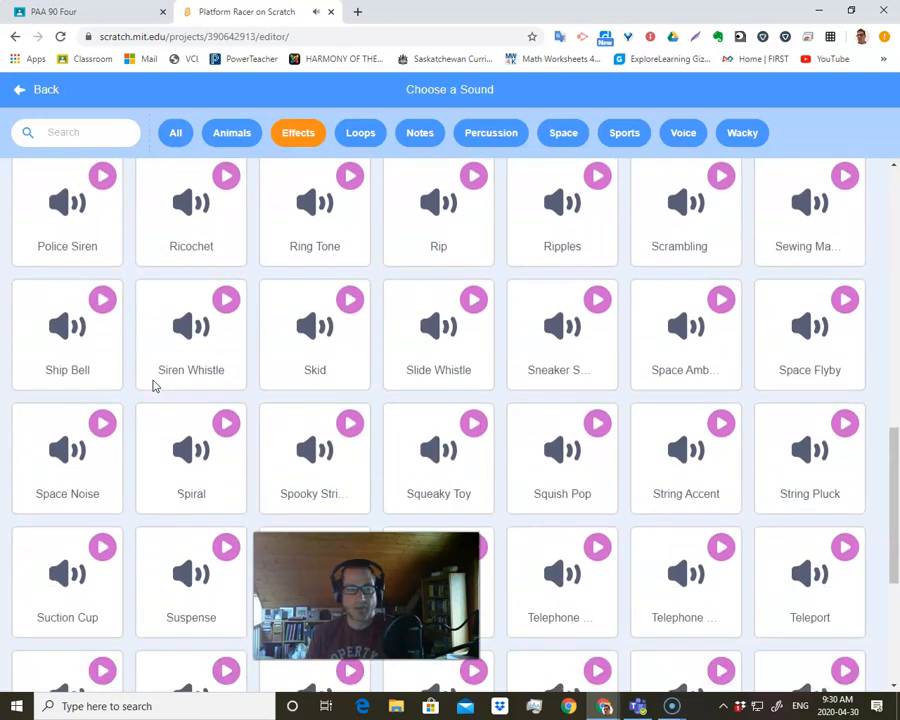
scroll(153, 386, "down", 2)
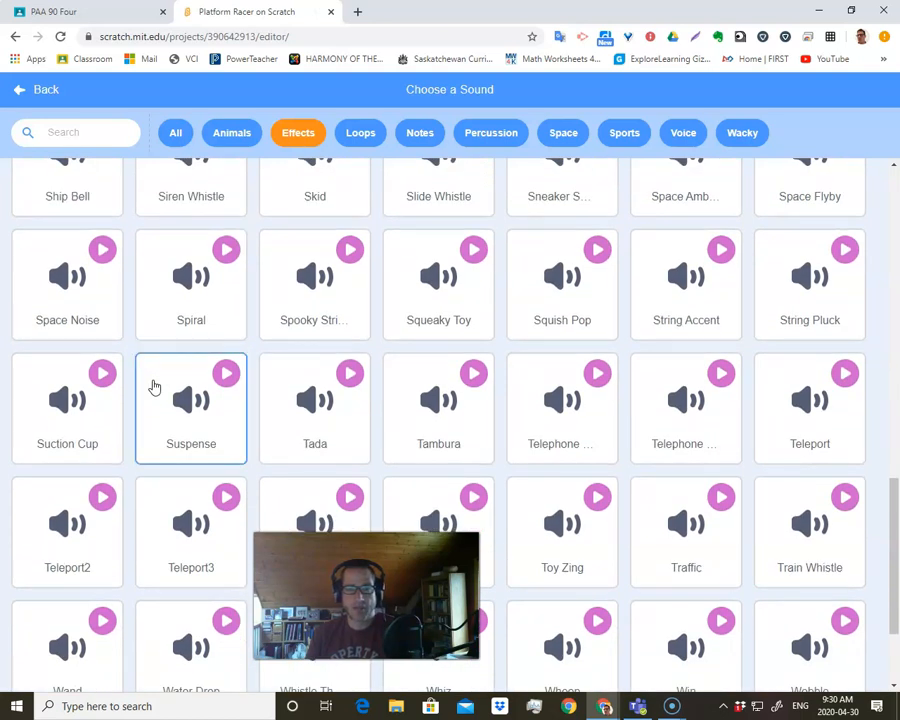
scroll(153, 386, "down", 1)
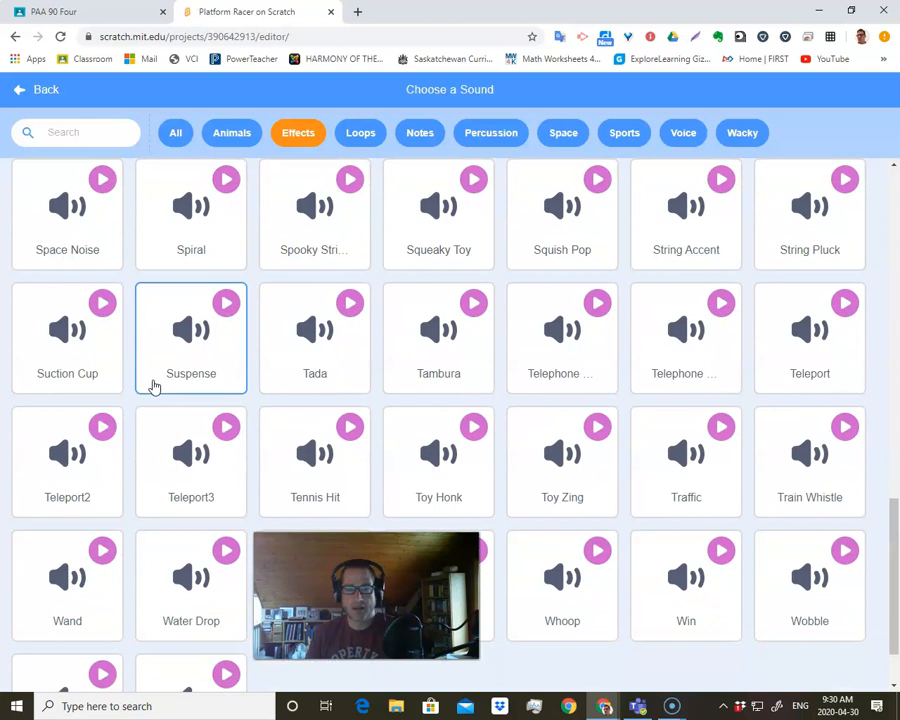
scroll(153, 386, "down", 2)
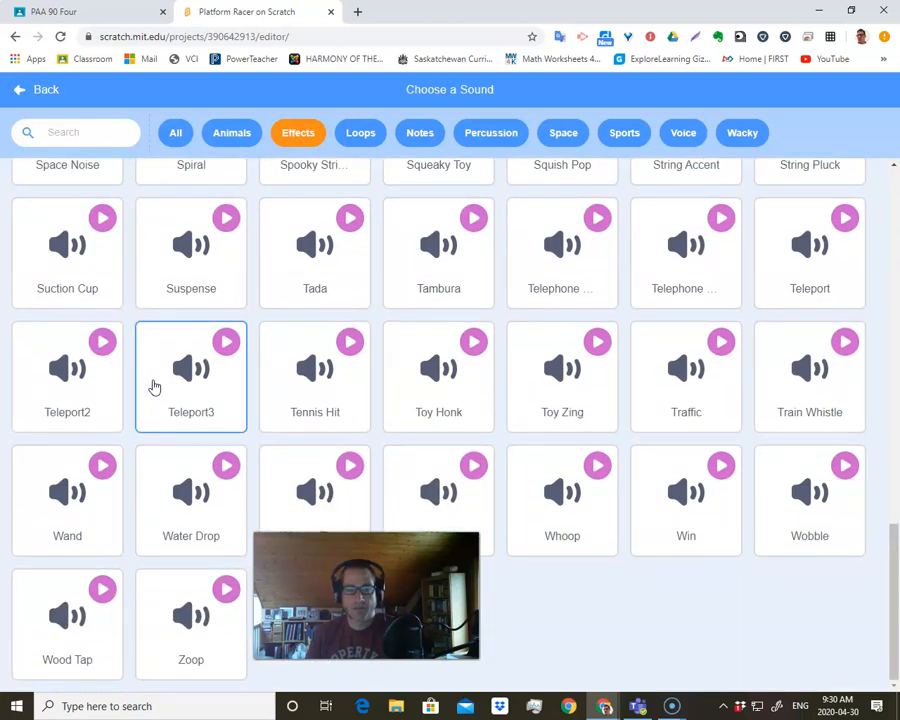
Step: Audition Whiz, Teleport2, Traffic and other effects in the sound library as possible car sounds
left_click(470, 466)
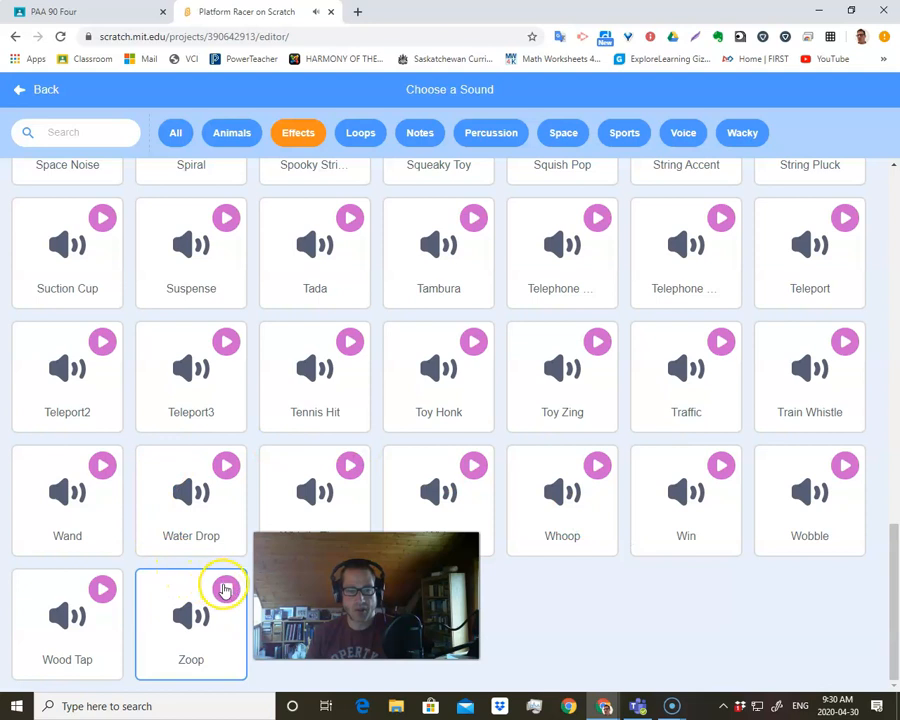
left_click(105, 348)
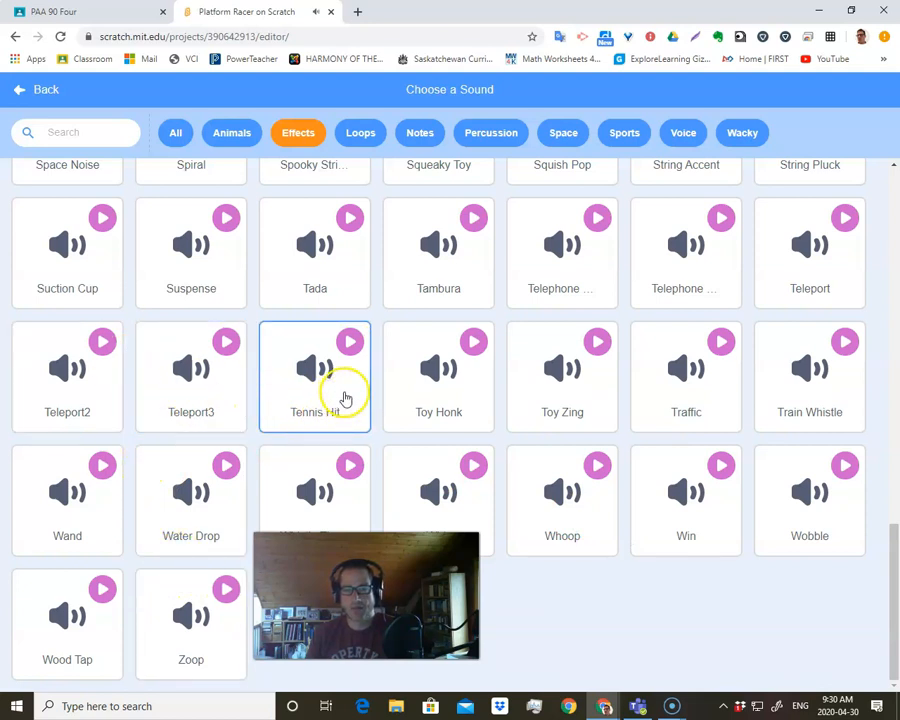
mouse_move(717, 343)
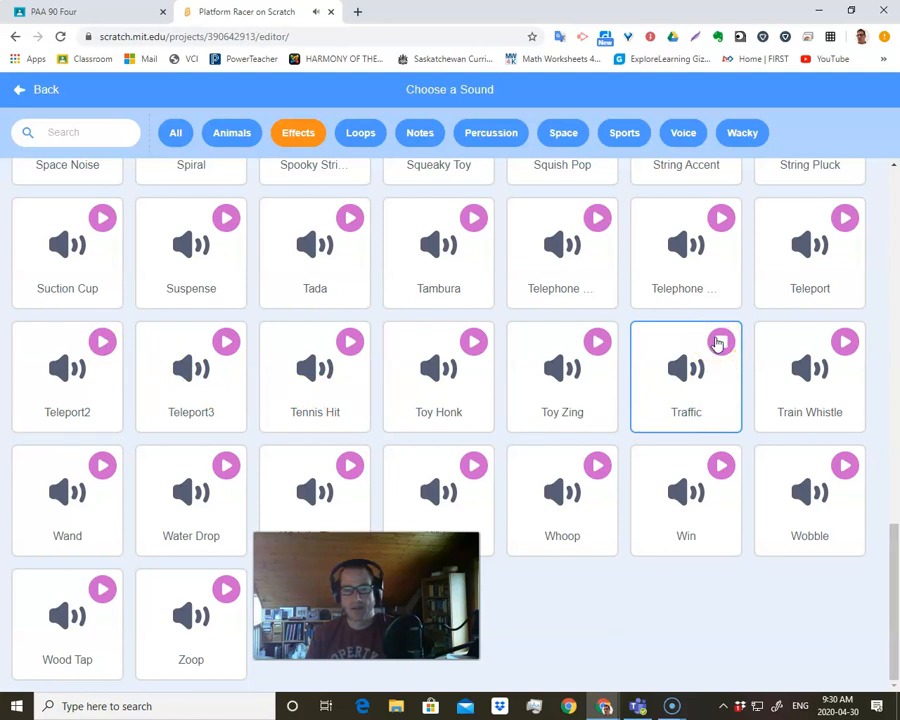
left_click(635, 408)
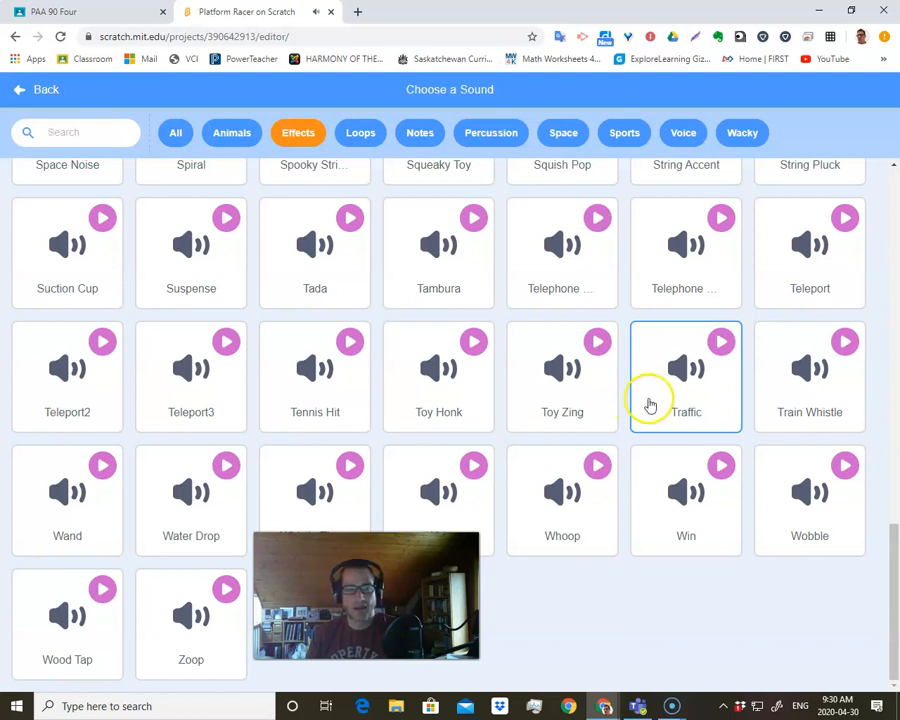
Step: Audition Space Flyby in the Effects category, add it to the Driver sprite, and play it back
scroll(644, 400, "up", 3)
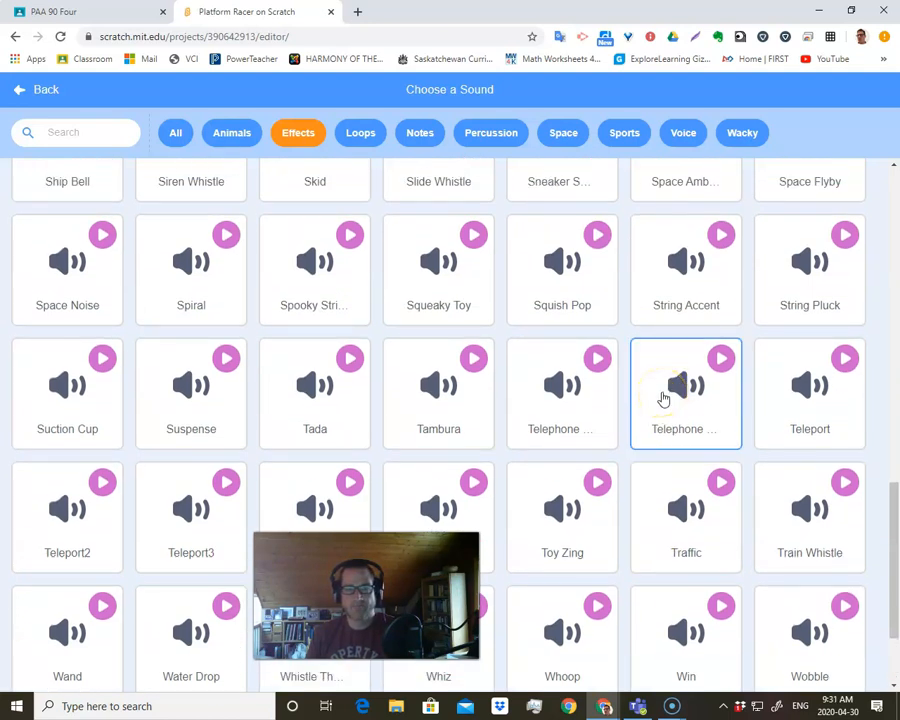
scroll(662, 398, "up", 2)
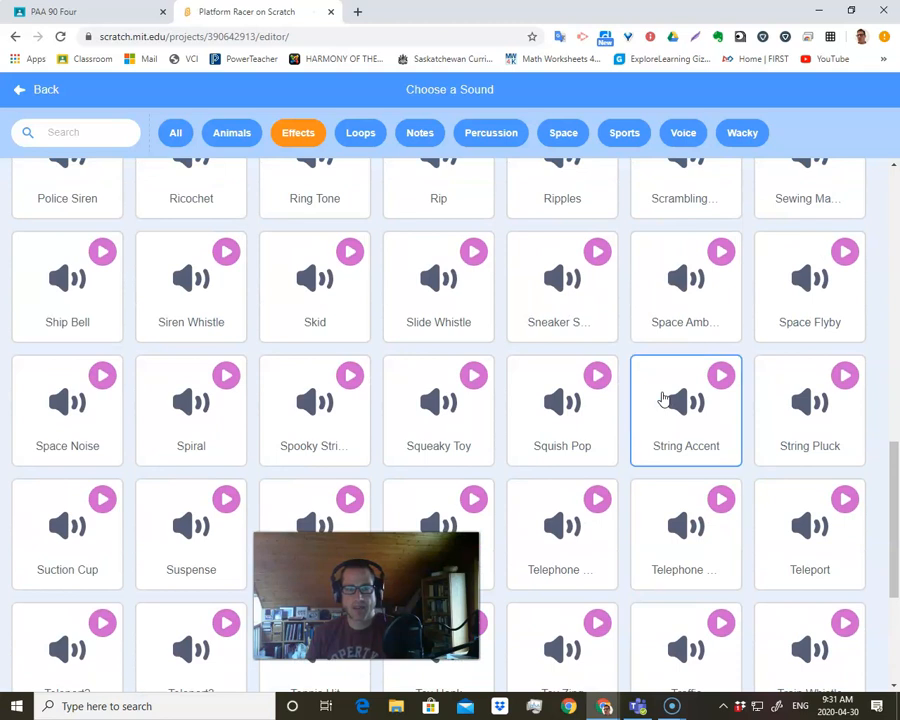
scroll(662, 398, "up", 2)
left_click(846, 323)
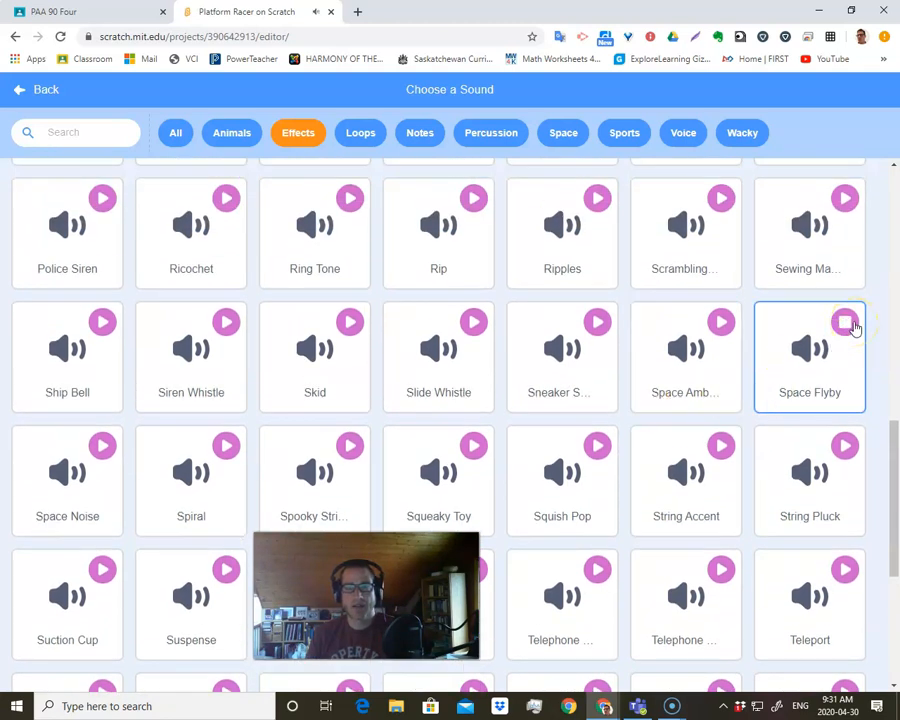
left_click(776, 344)
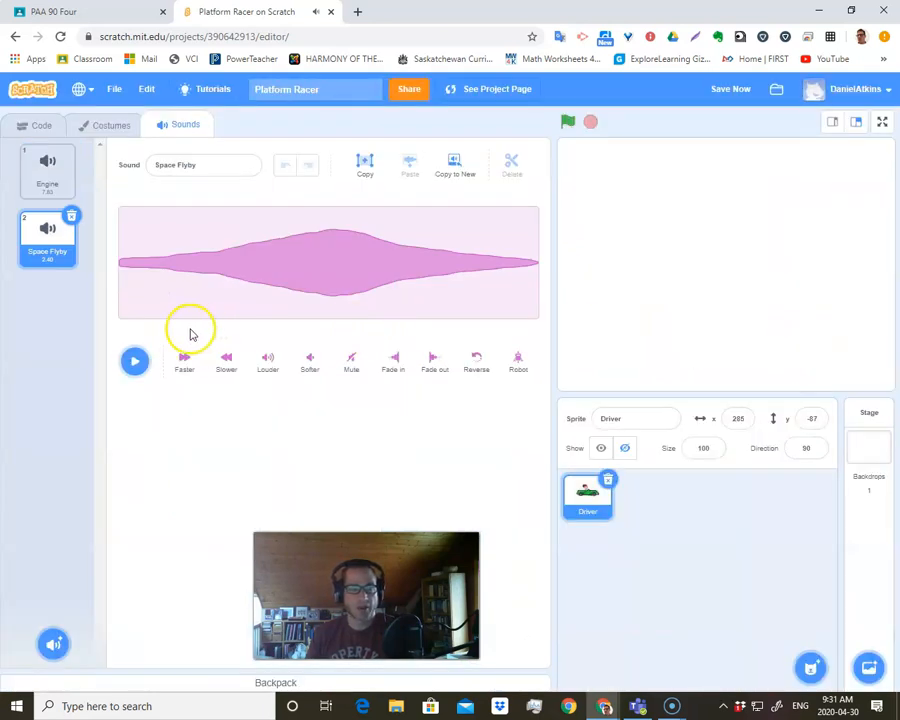
left_click(135, 362)
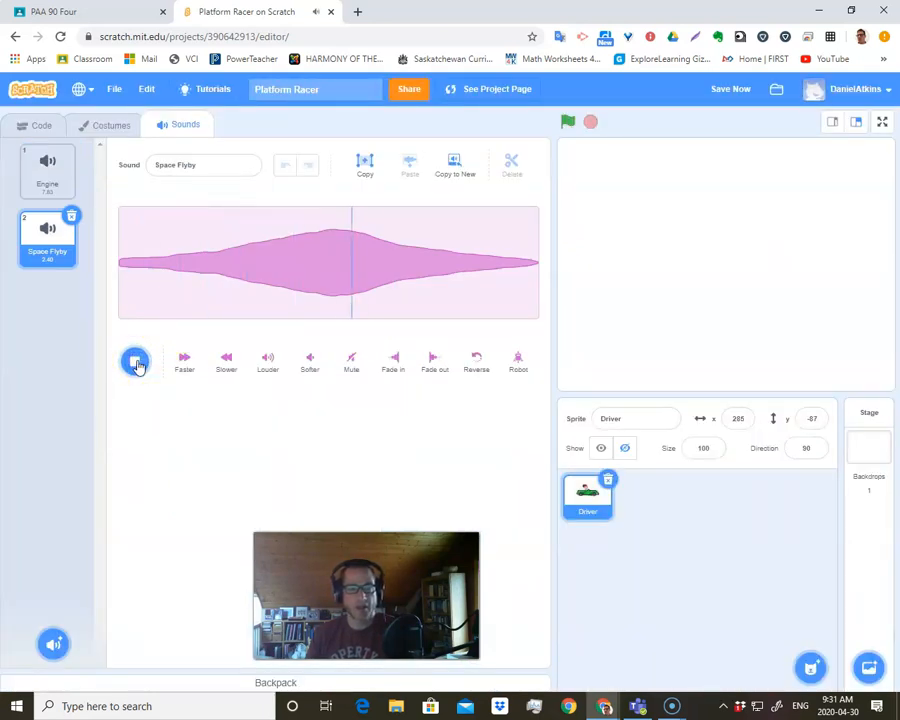
Step: Delete the Engine sound from the Driver sprite and play the Space Flyby sound again
left_click(57, 158)
left_click(71, 147)
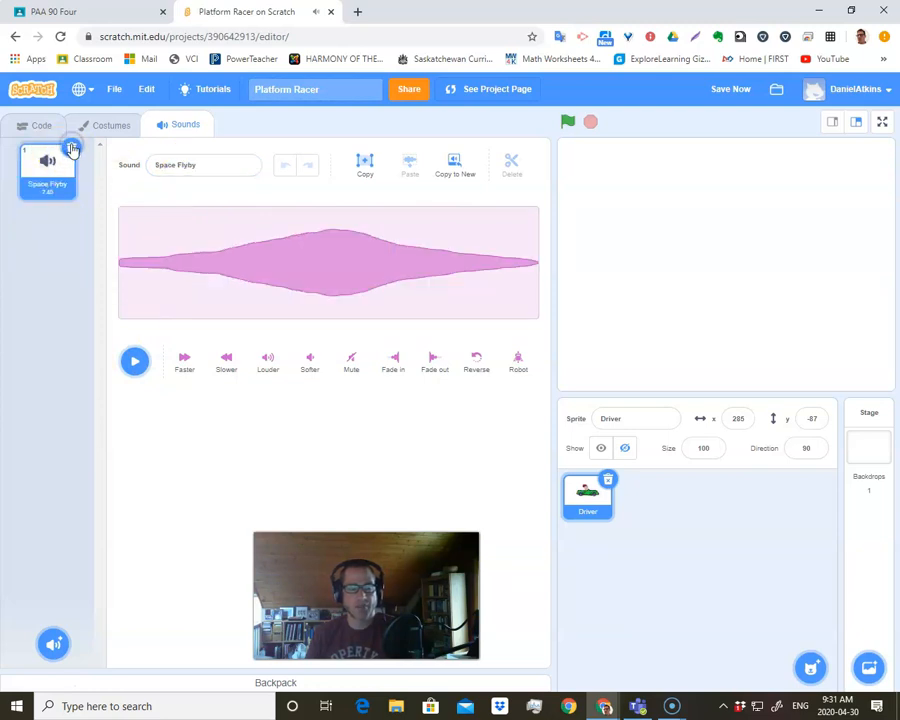
left_click(137, 364)
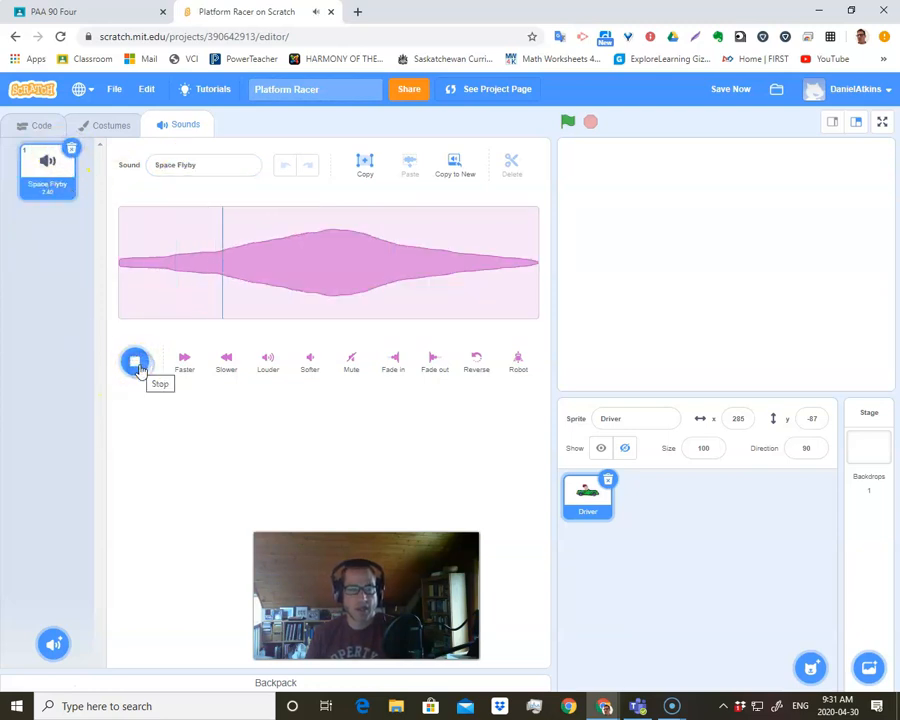
Step: Insert a start sound Space Flyby block between the Driver's show and glide blocks, and run the script to test it
left_click(50, 130)
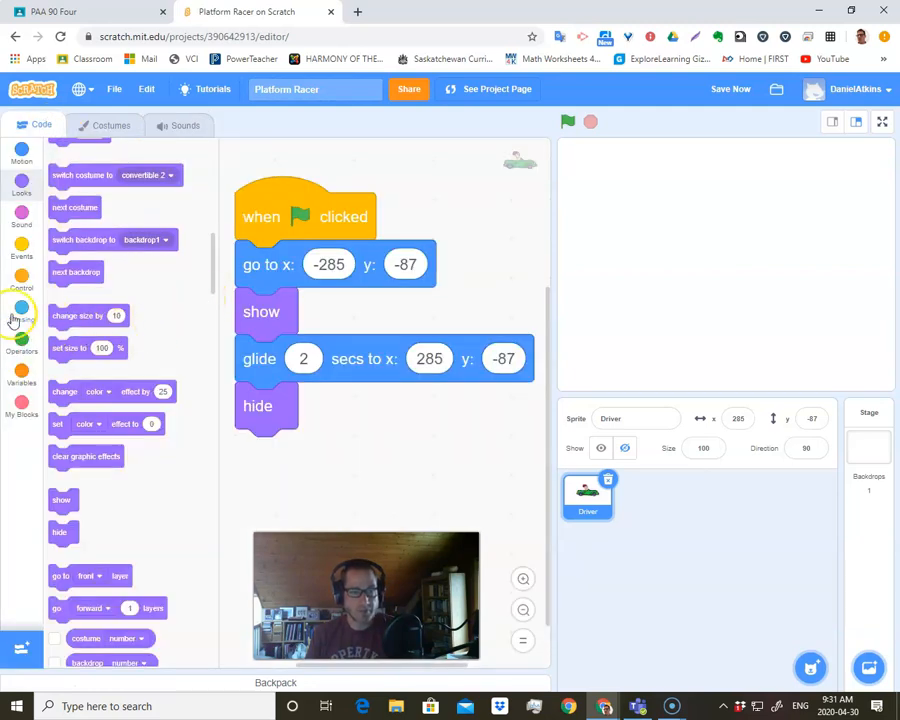
left_click(20, 214)
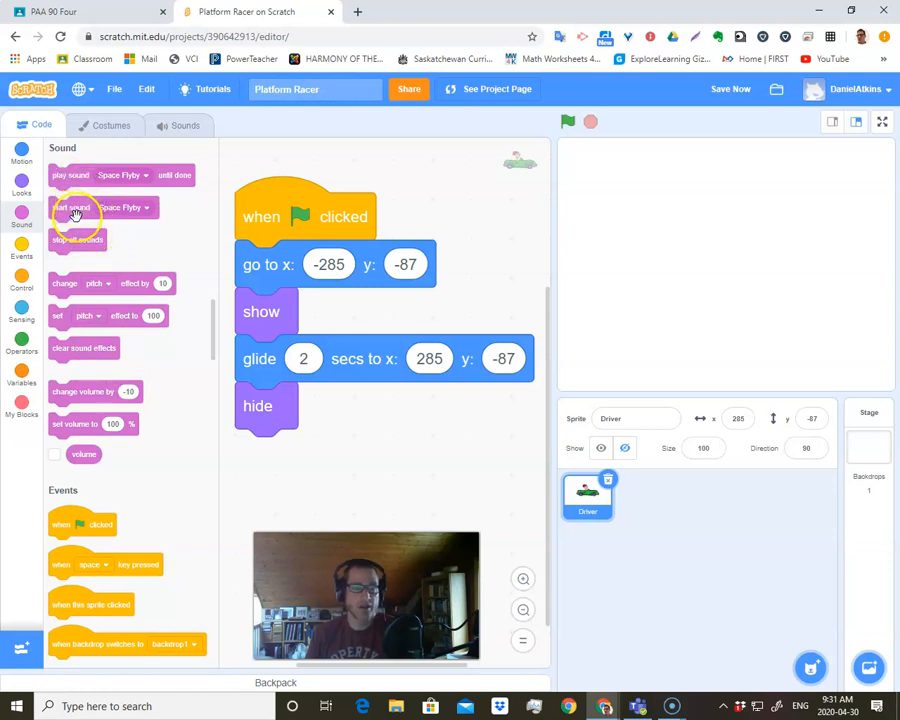
left_click_drag(75, 209, 263, 354)
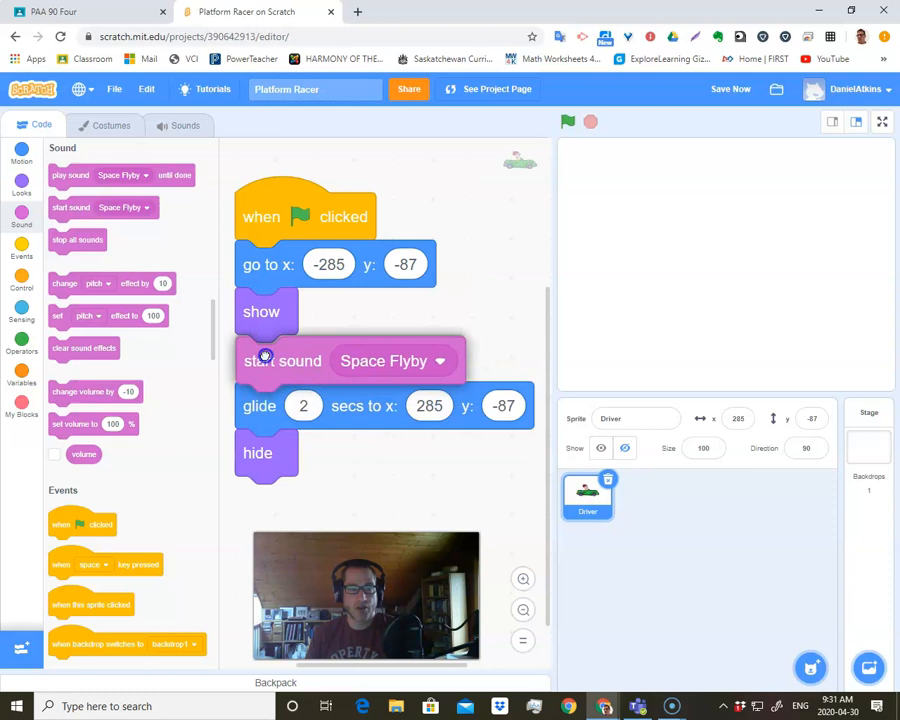
left_click(289, 215)
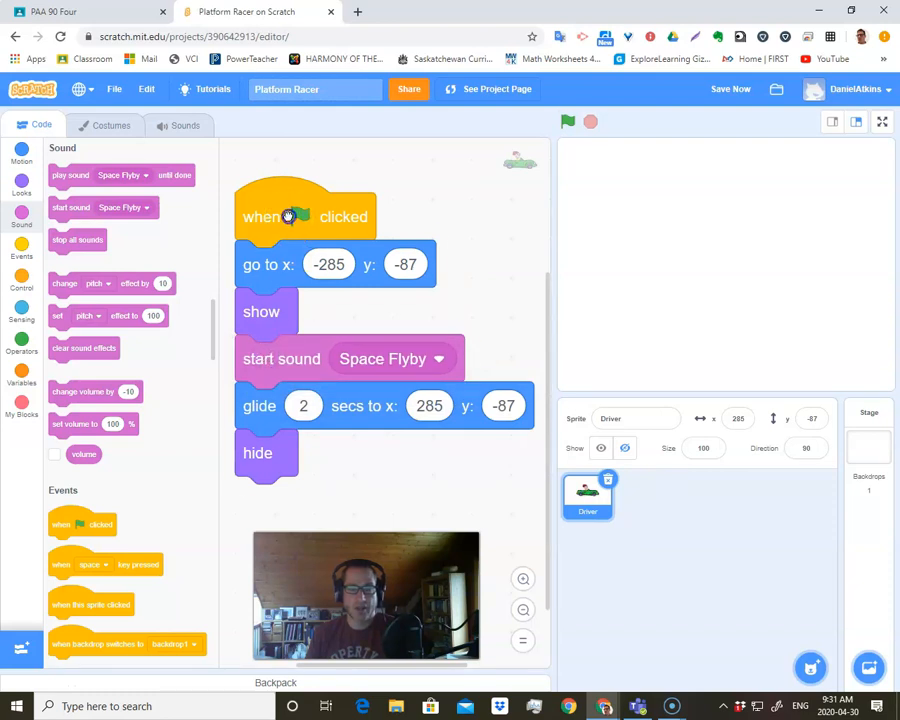
left_click(288, 216)
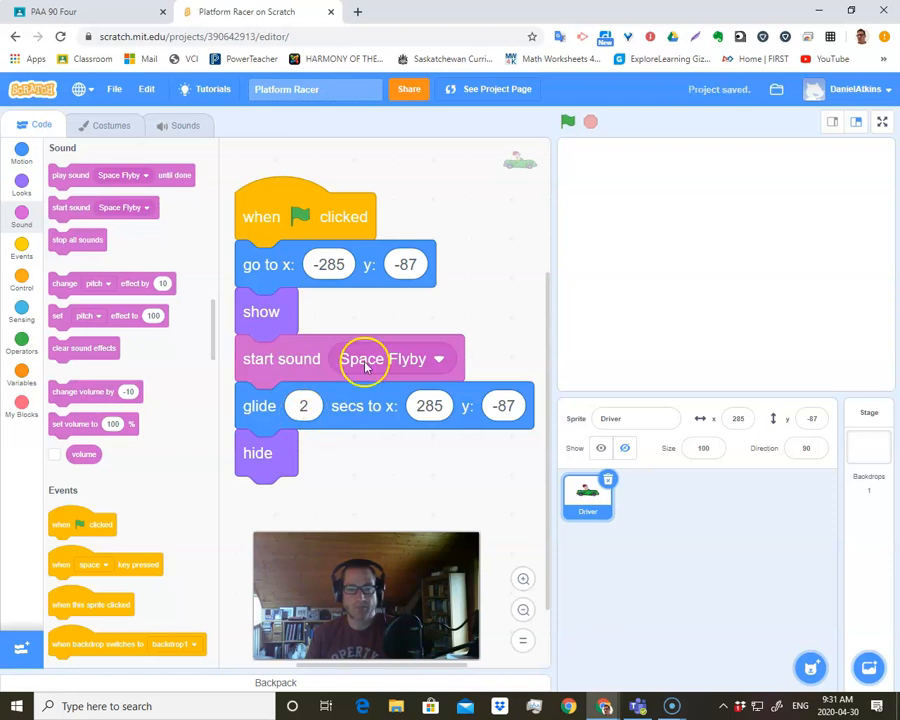
left_click(332, 216)
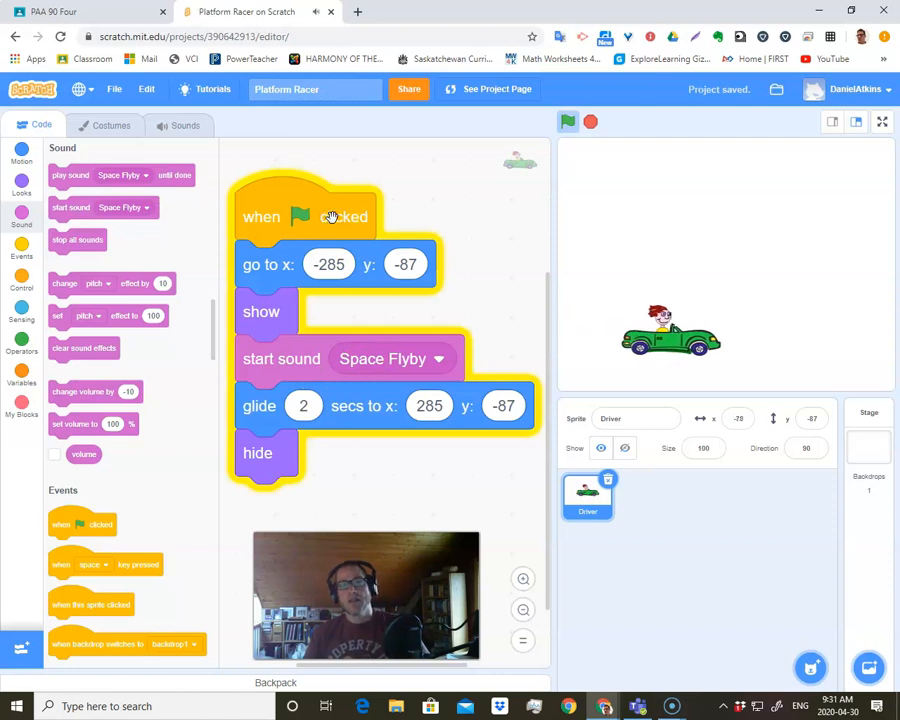
left_click(434, 223)
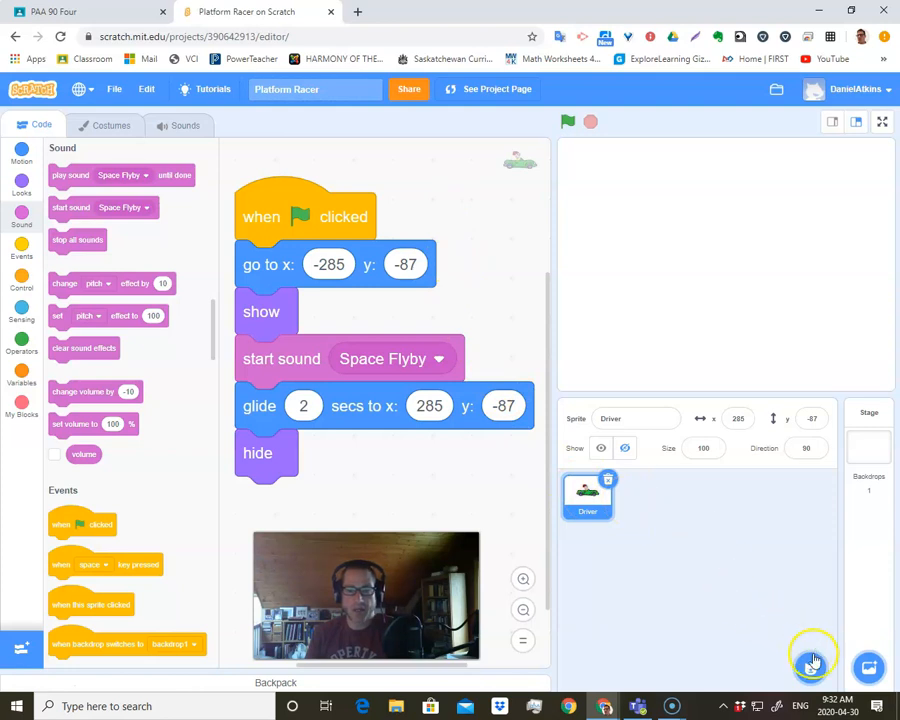
Step: Create a new blank painted sprite, choose the Text tool for its costume, and open the fill colour settings
mouse_move(810, 666)
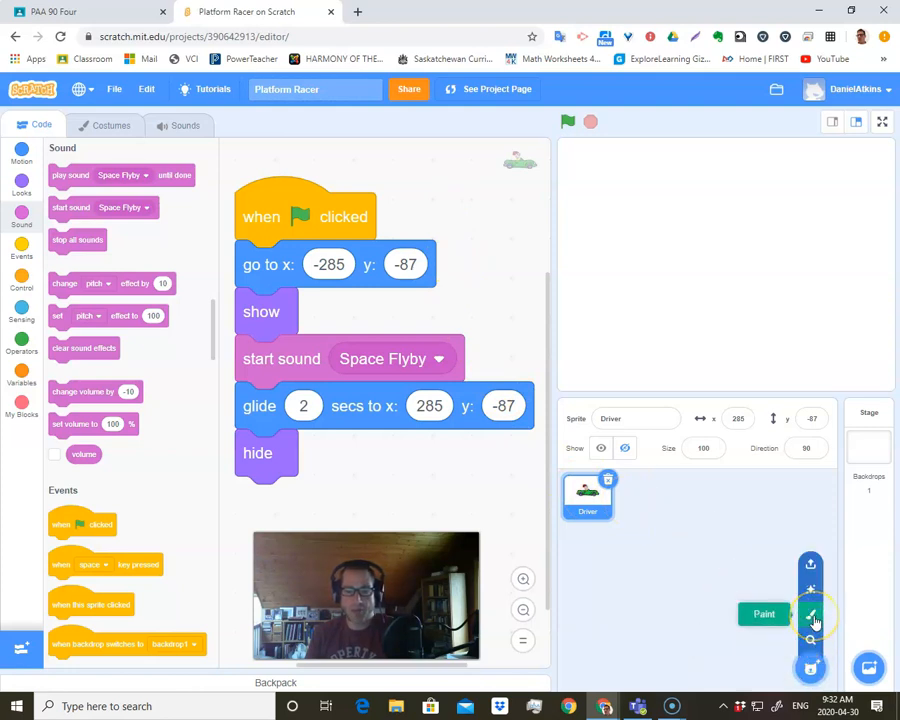
left_click(815, 618)
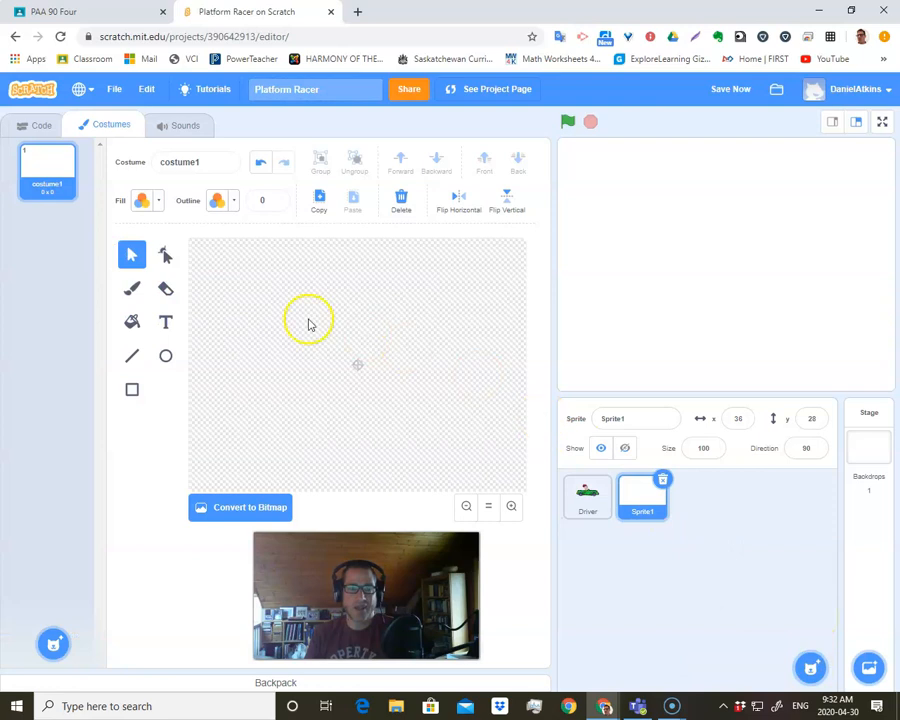
left_click(167, 322)
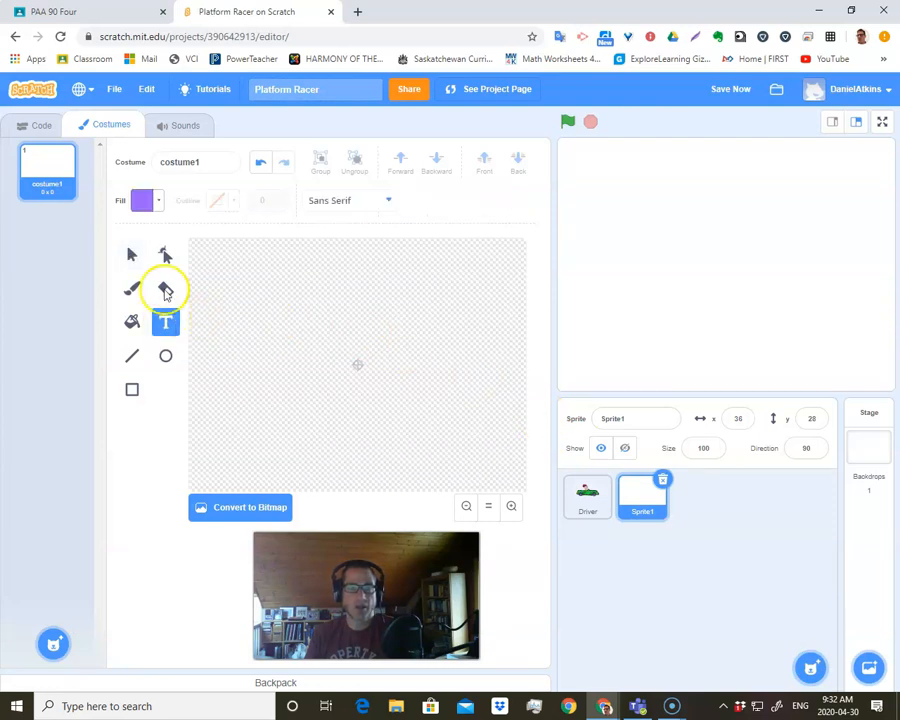
left_click(146, 200)
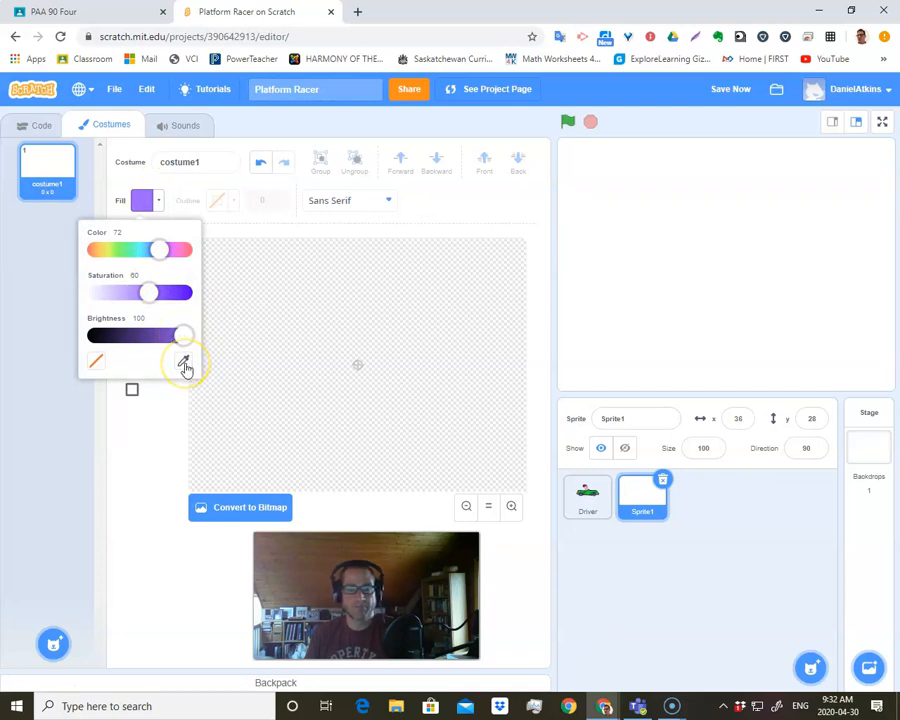
Step: Make the Driver sprite visible by running the show block and move it to about x 13, y -36 on the stage
left_click(590, 500)
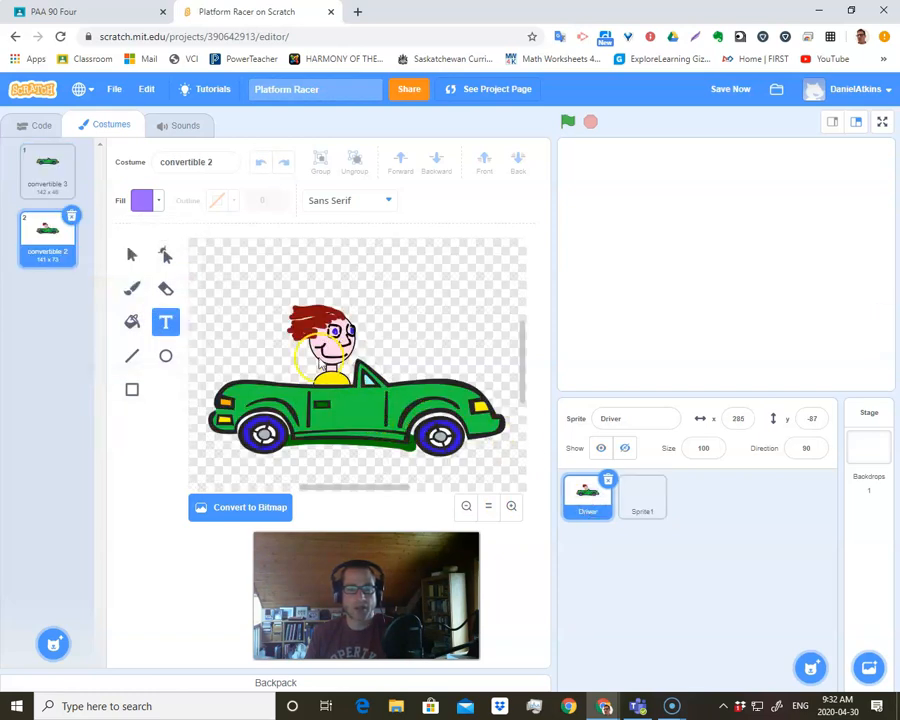
left_click(42, 124)
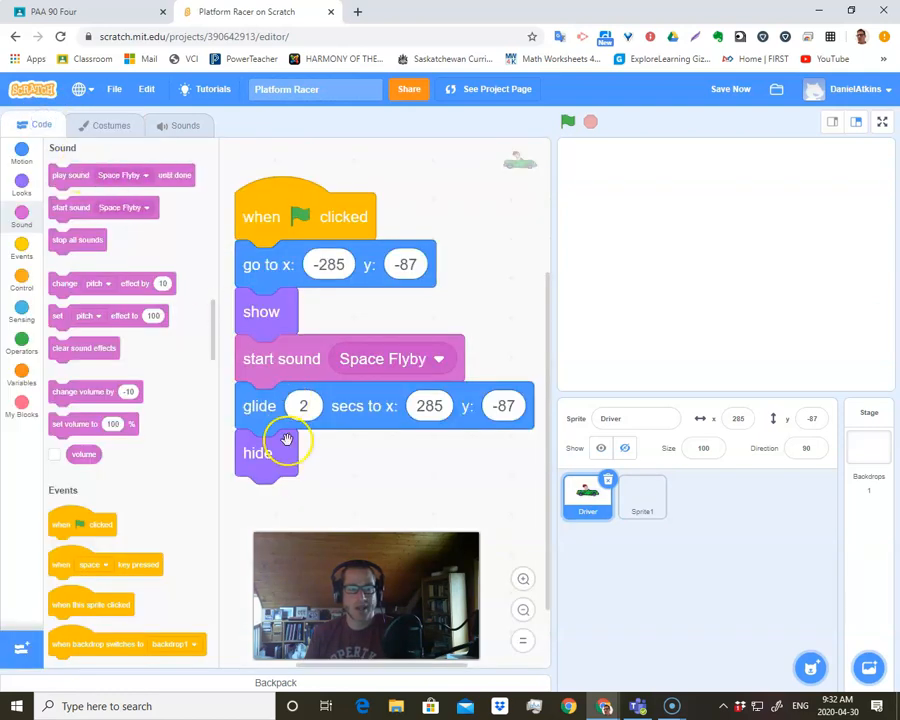
left_click(13, 187)
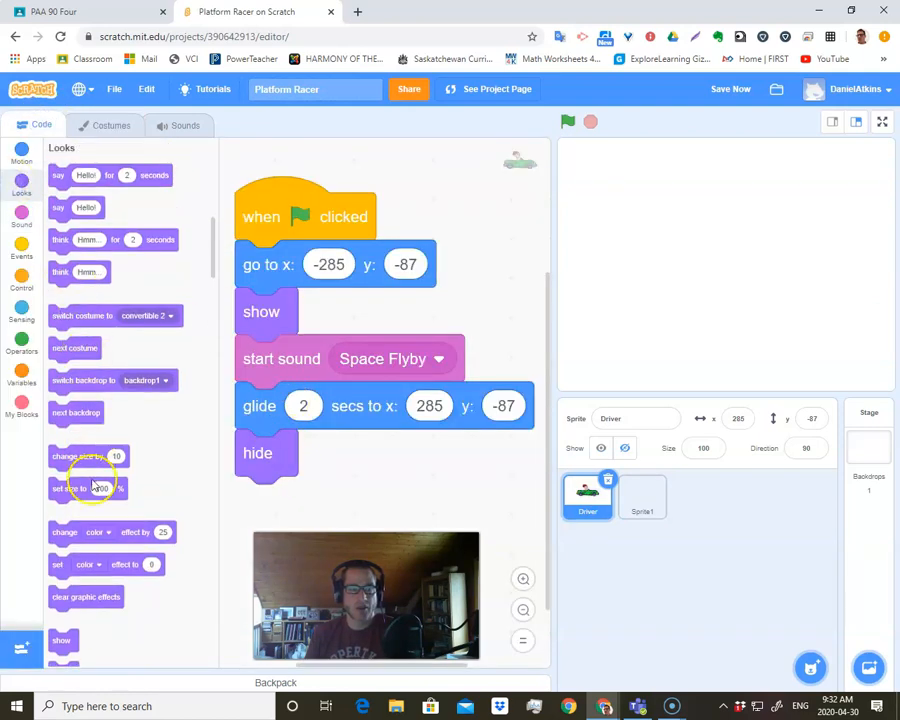
scroll(77, 553, "down", 3)
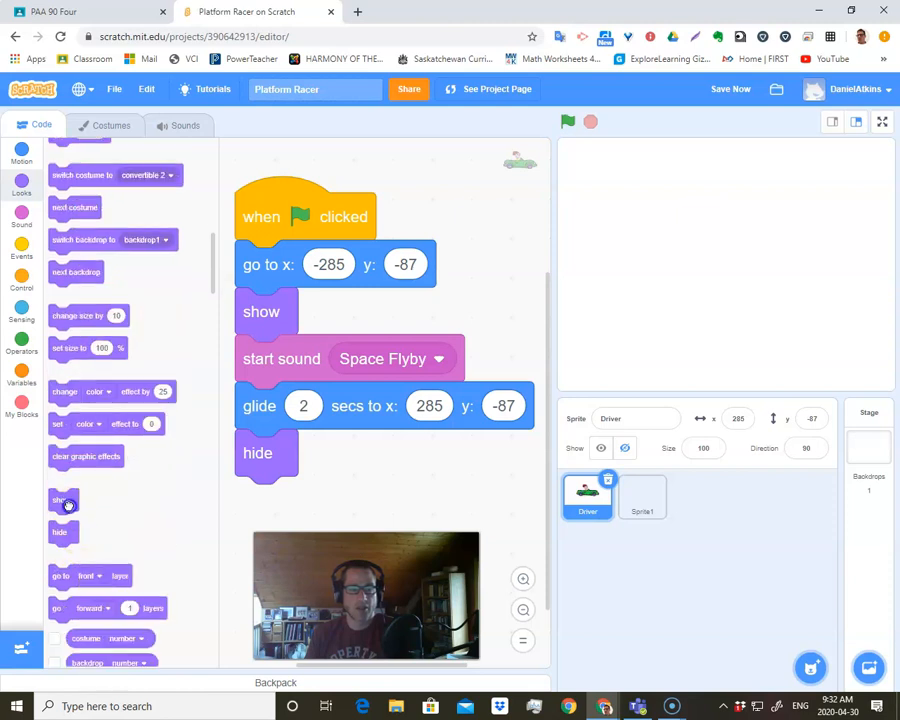
left_click(879, 335)
left_click_drag(887, 342, 696, 306)
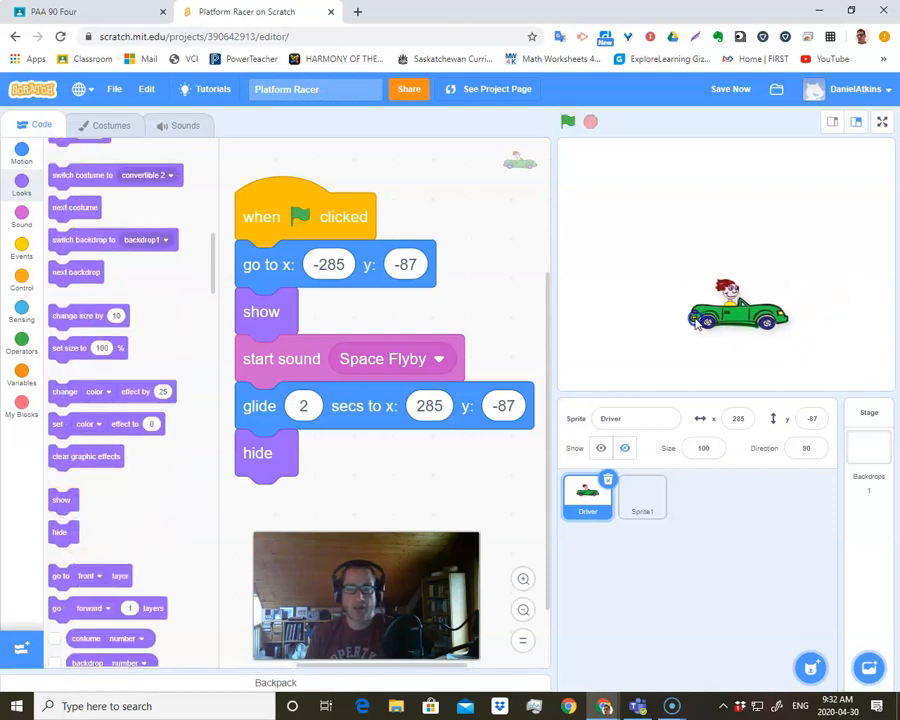
Step: Rename the new blank sprite as Game Logo
left_click(648, 510)
left_click(632, 418)
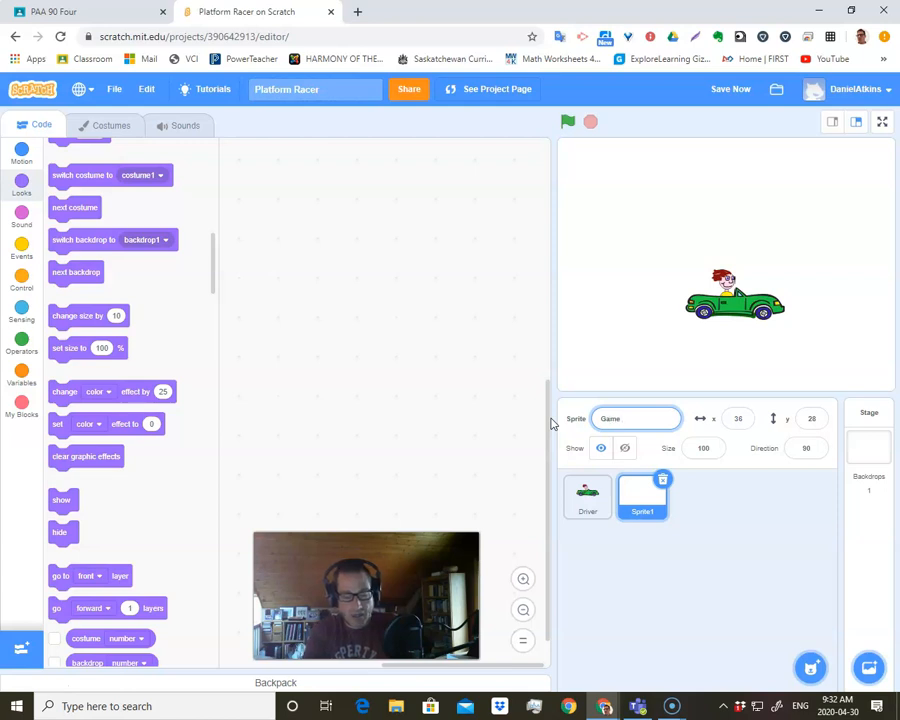
type("Game Logo")
left_click(647, 545)
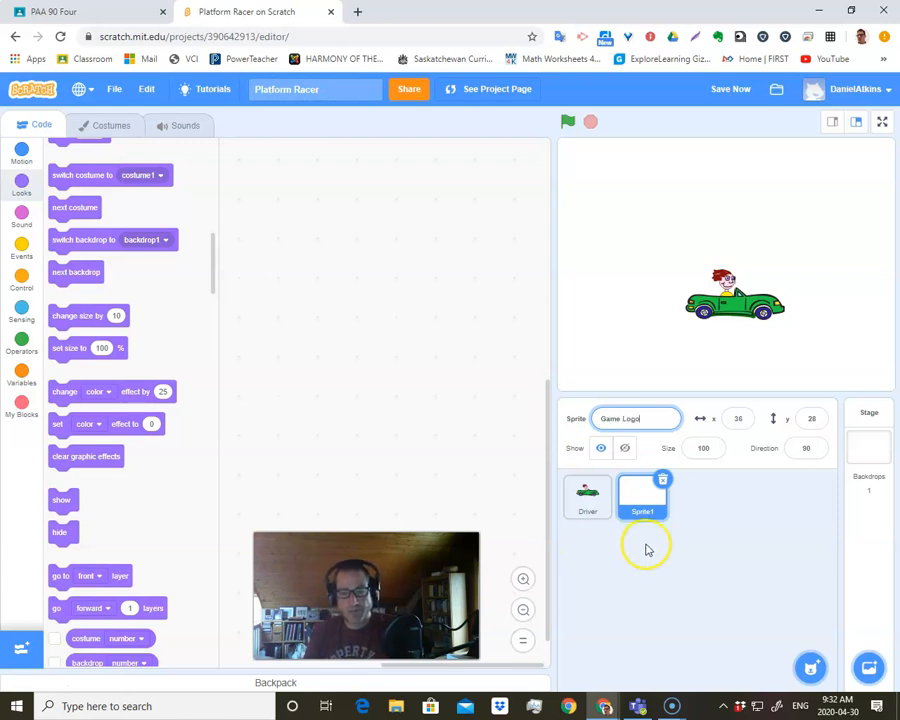
left_click(700, 519)
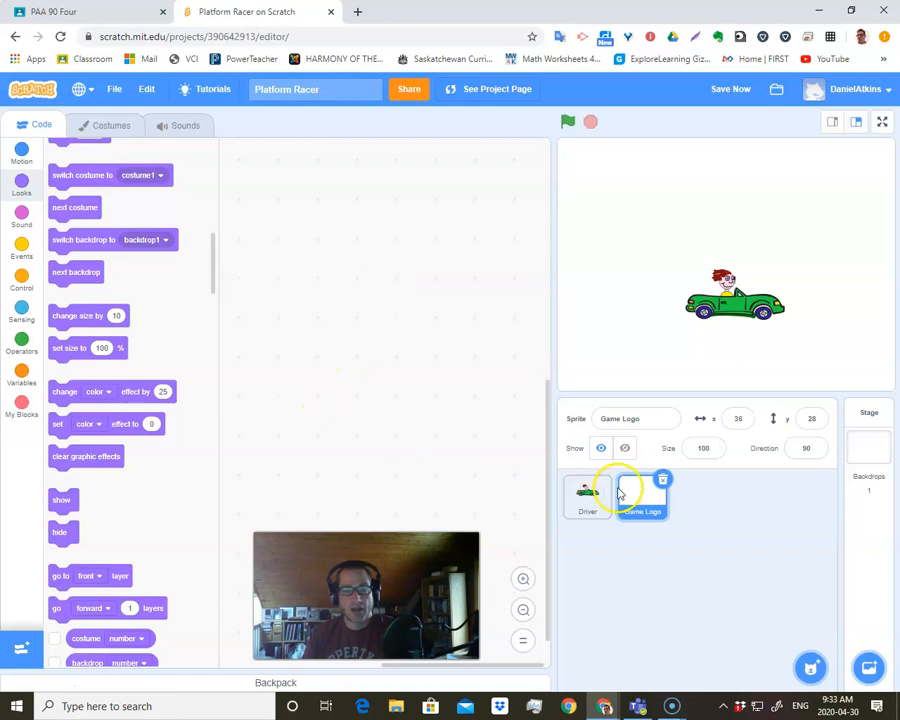
Step: Open the Game Logo sprite's costume for editing and try to sample a fill colour for its text
left_click(92, 128)
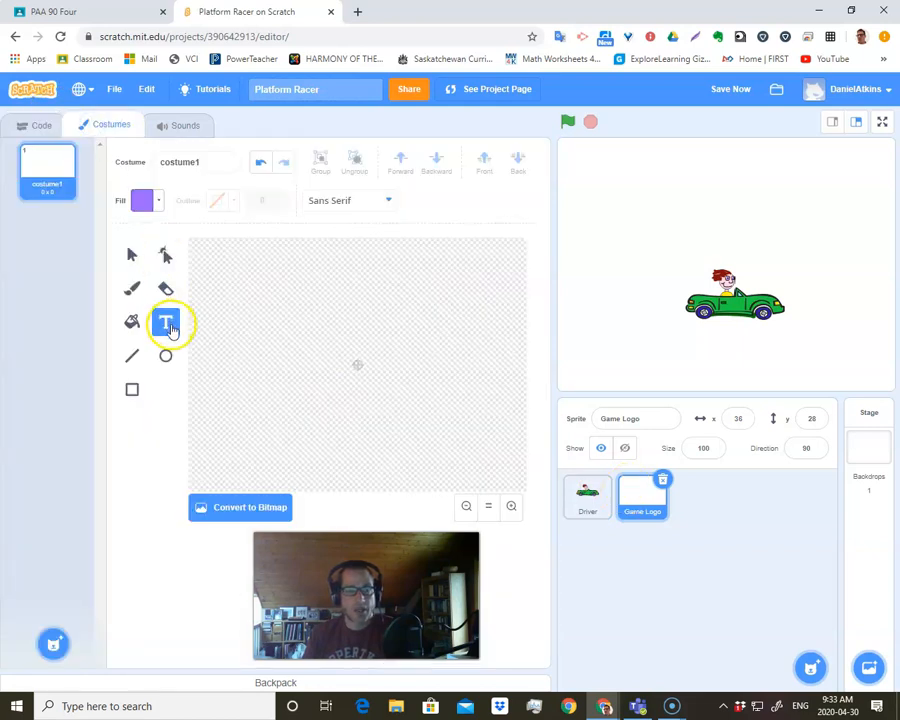
left_click(145, 203)
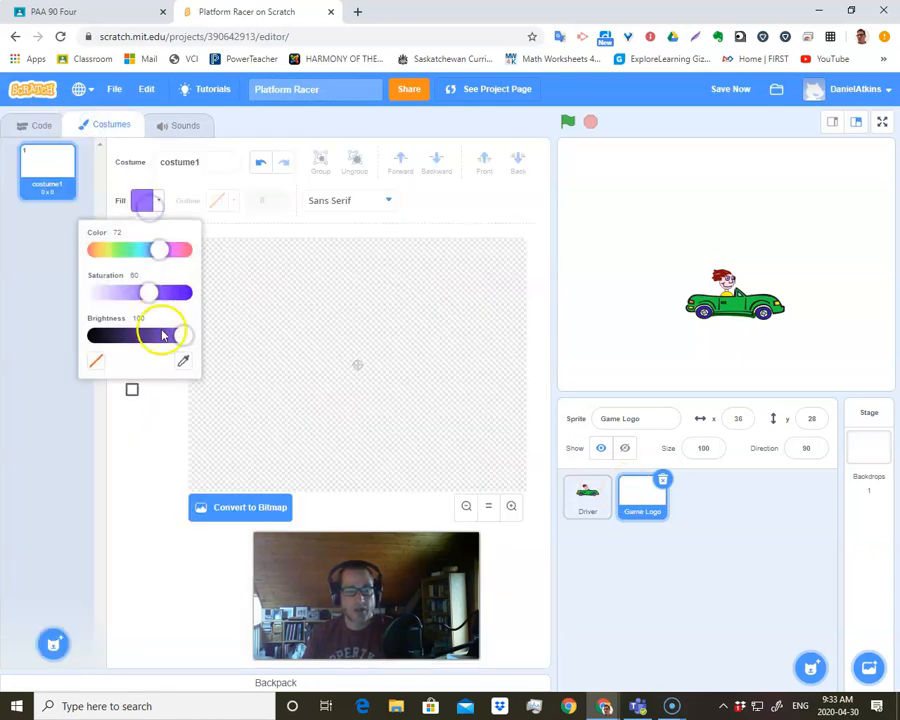
left_click(183, 360)
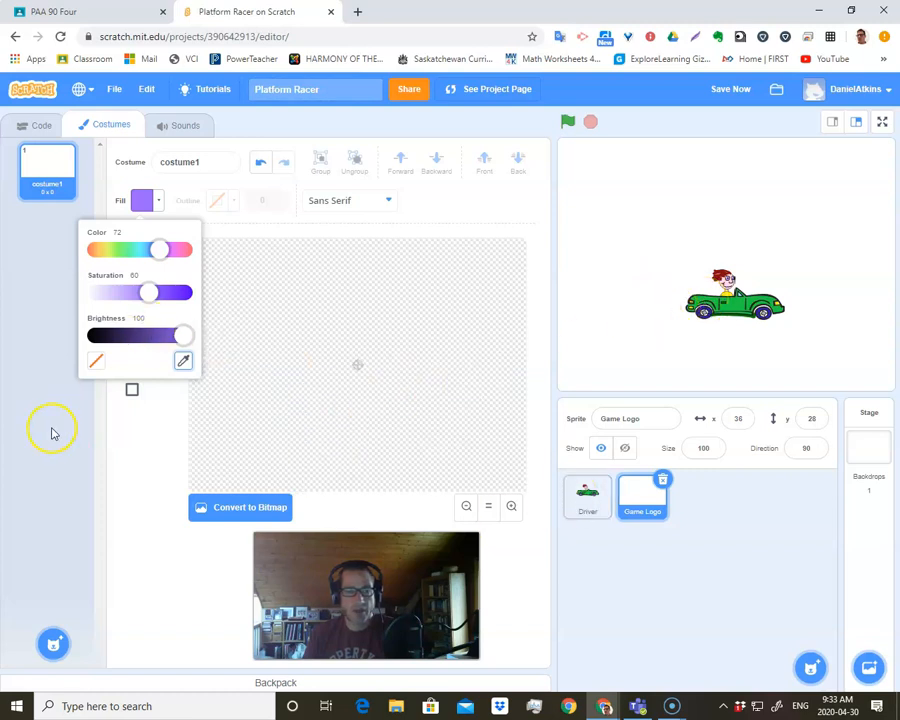
left_click(128, 444)
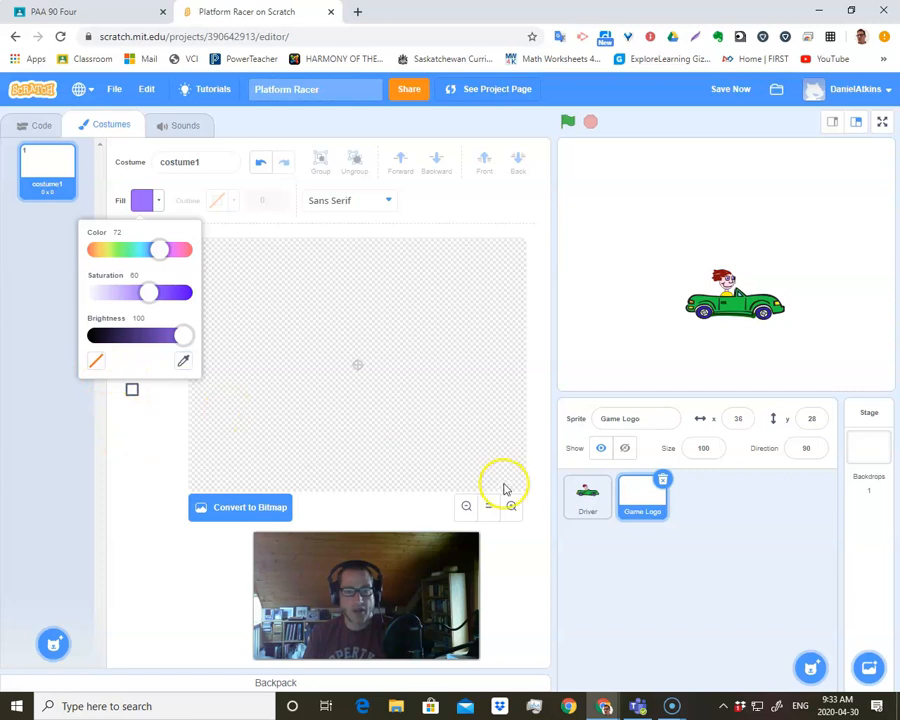
Step: Copy the Driver's convertible 2 costume into the Game Logo sprite and open the Game Logo's costumes
left_click(587, 495)
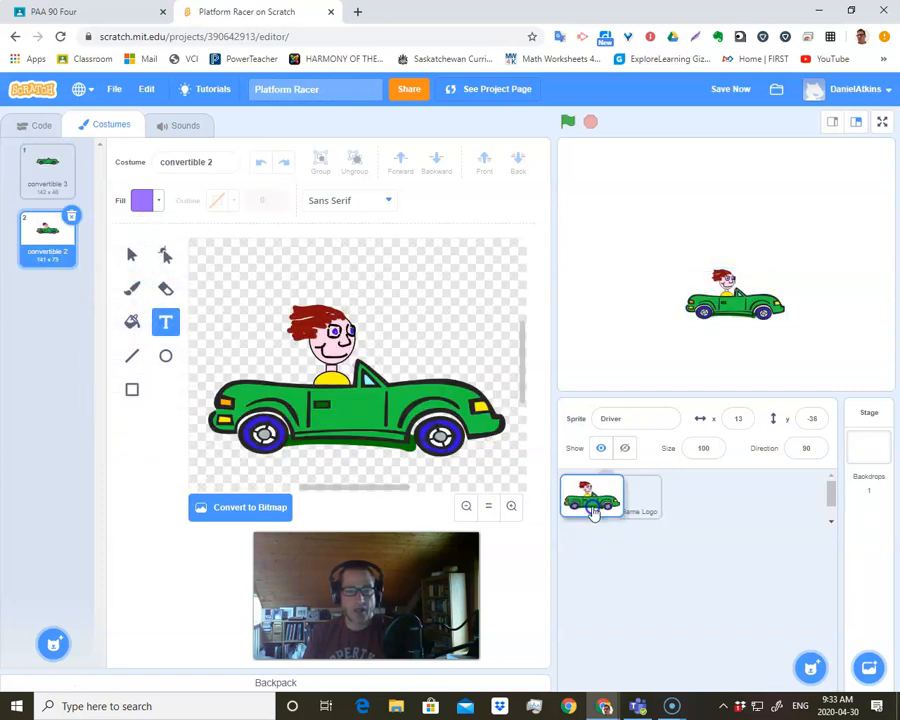
left_click_drag(33, 248, 659, 513)
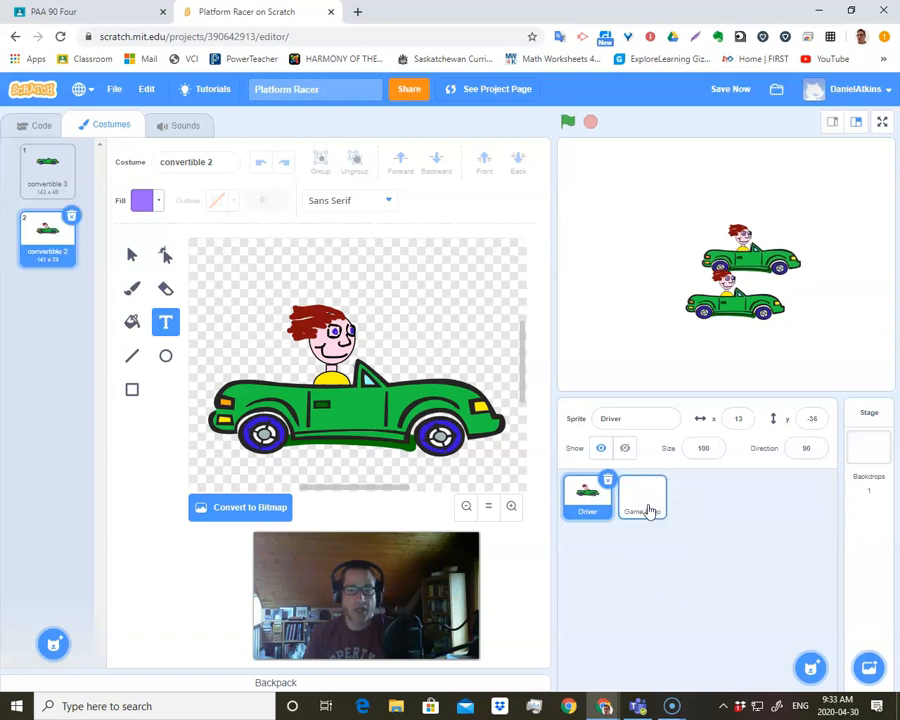
left_click(645, 505)
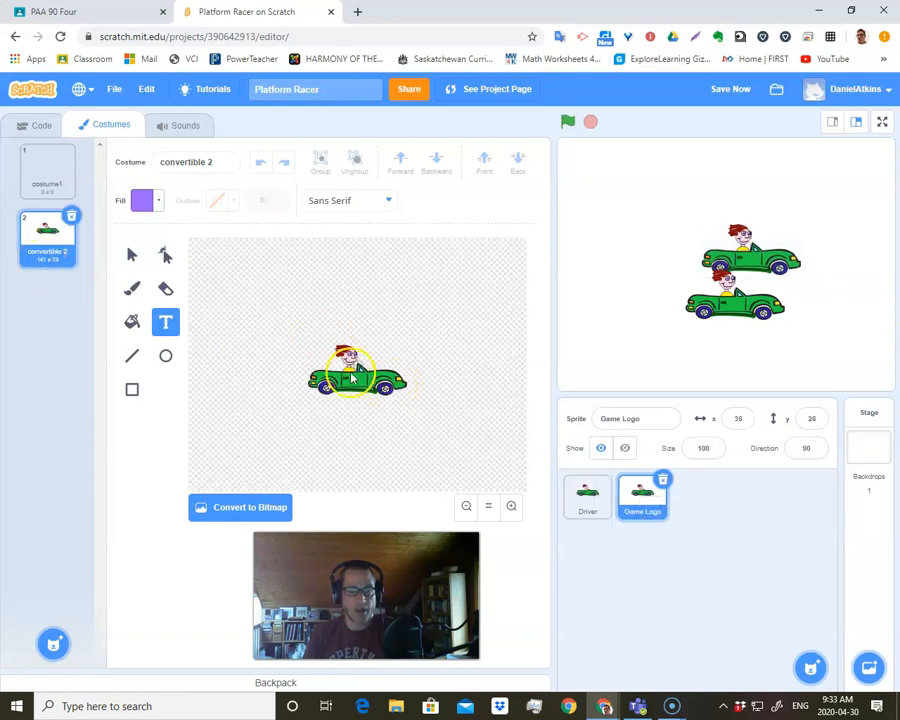
Step: Select the whole car in the Game Logo's convertible 2 costume and move it down near the canvas's lower edge
left_click(267, 322)
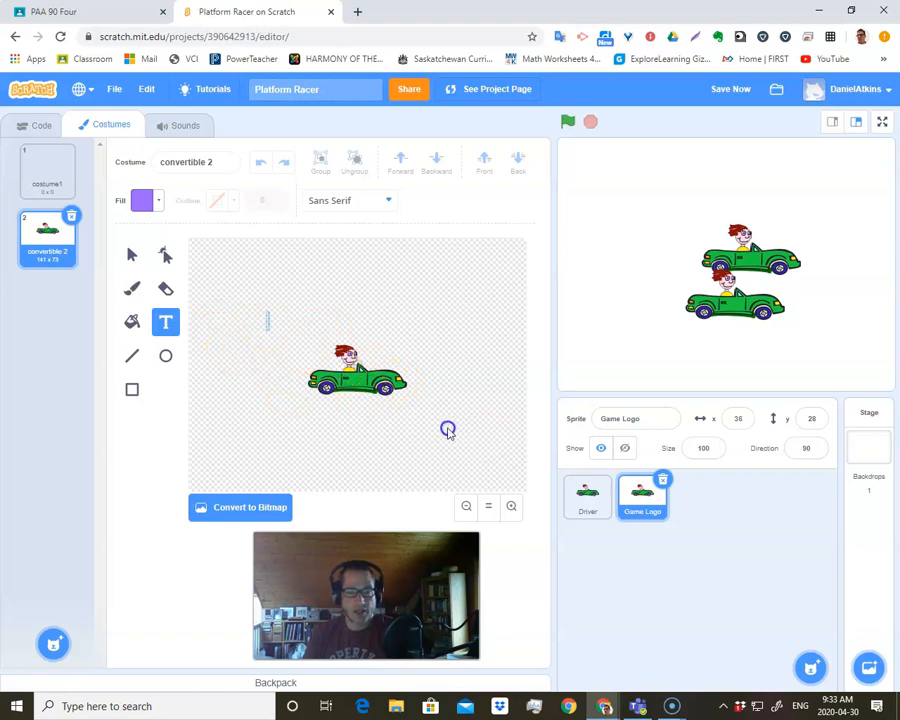
left_click(132, 255)
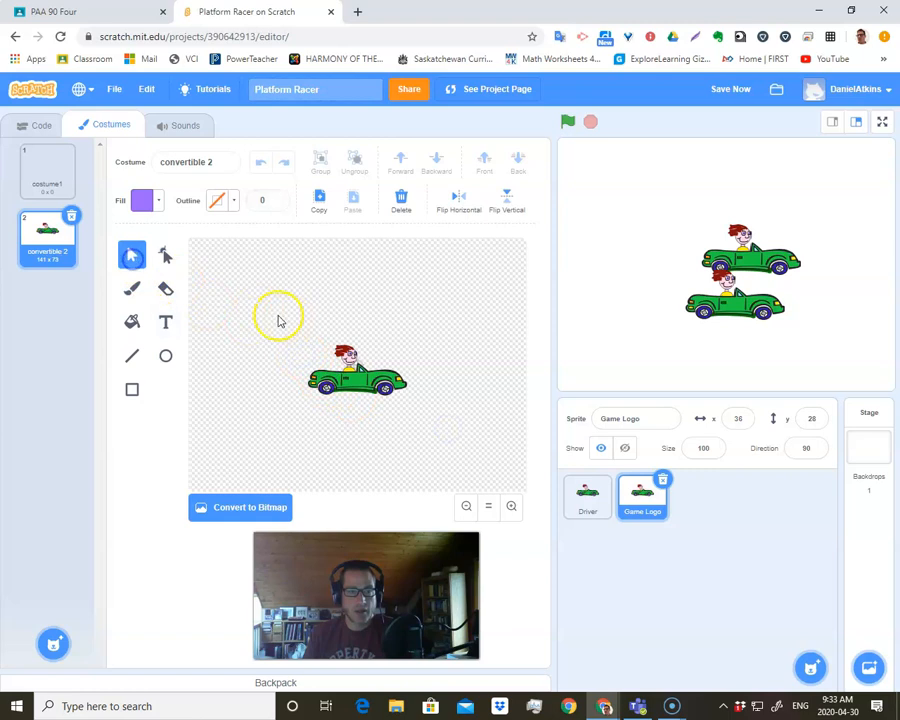
left_click_drag(279, 320, 514, 446)
left_click_drag(363, 379, 367, 452)
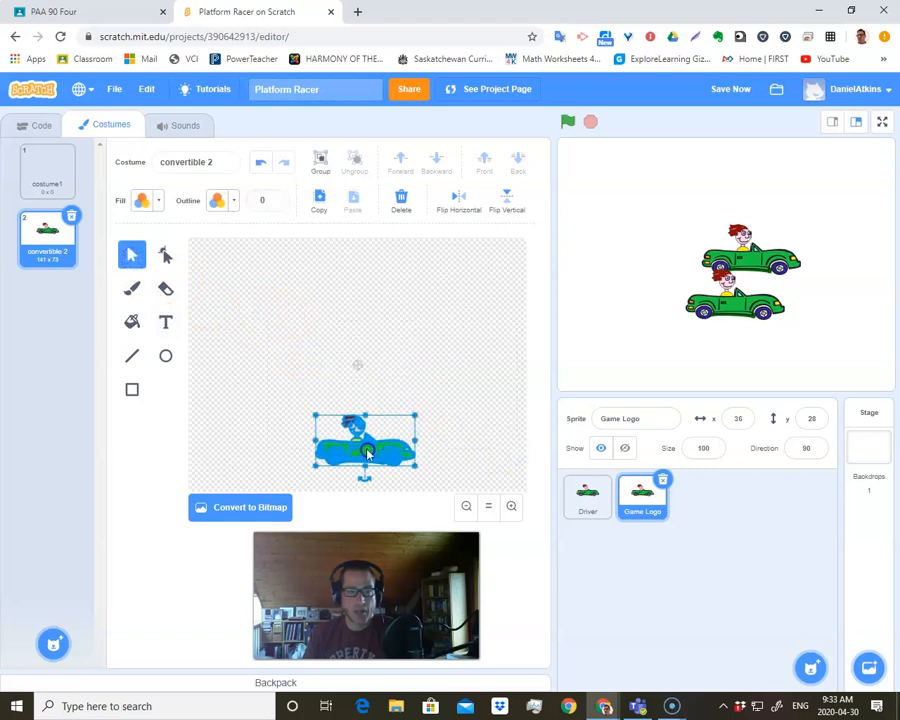
left_click(367, 381)
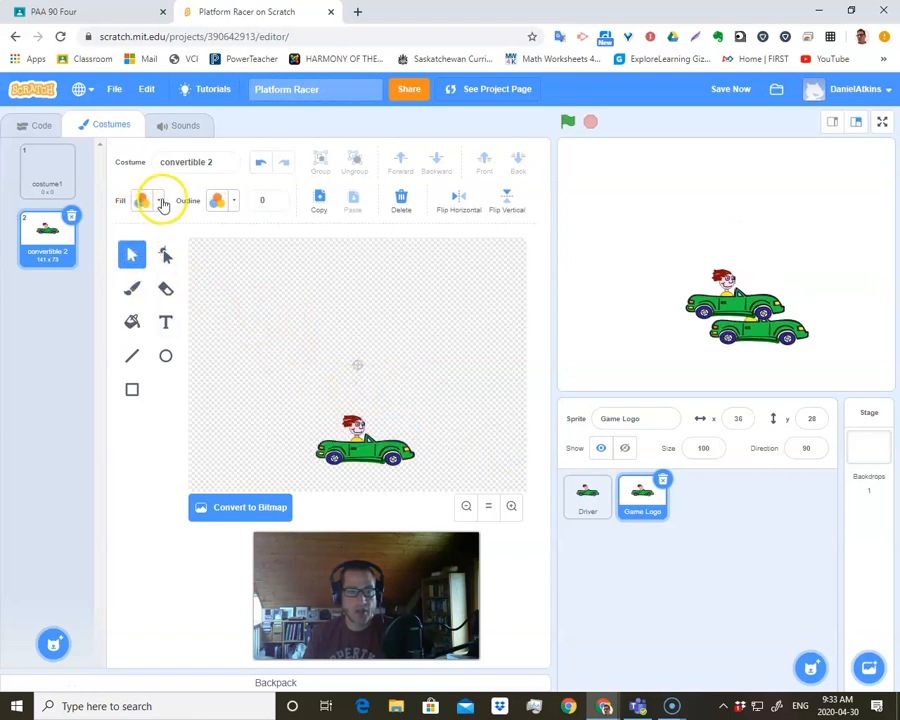
Step: Choose the Text tool and set its fill colour to the car body's green by sampling it from the drawing
left_click(164, 321)
left_click(146, 203)
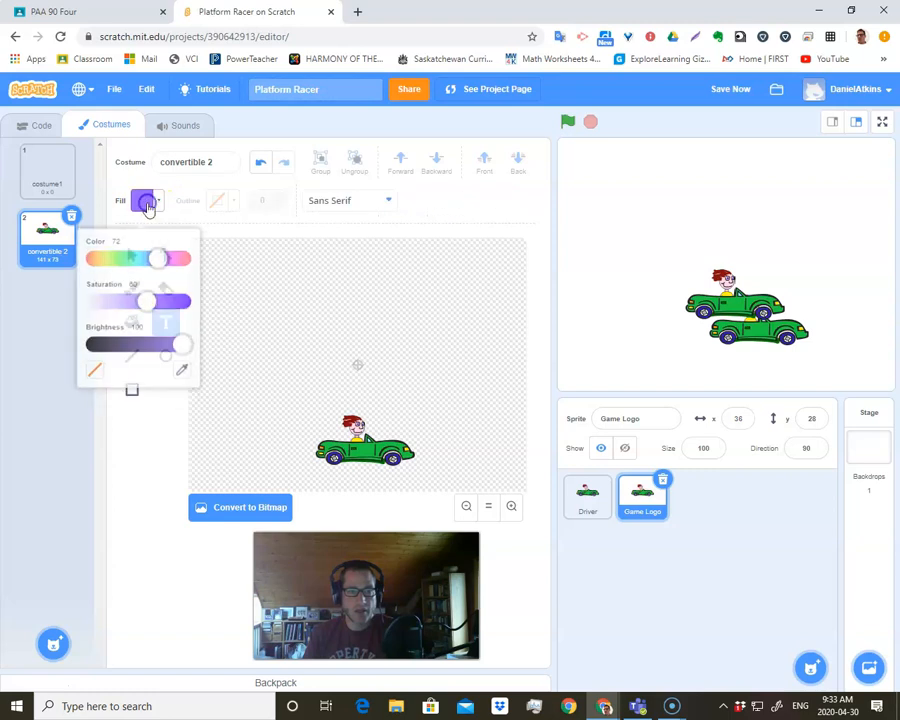
left_click(182, 361)
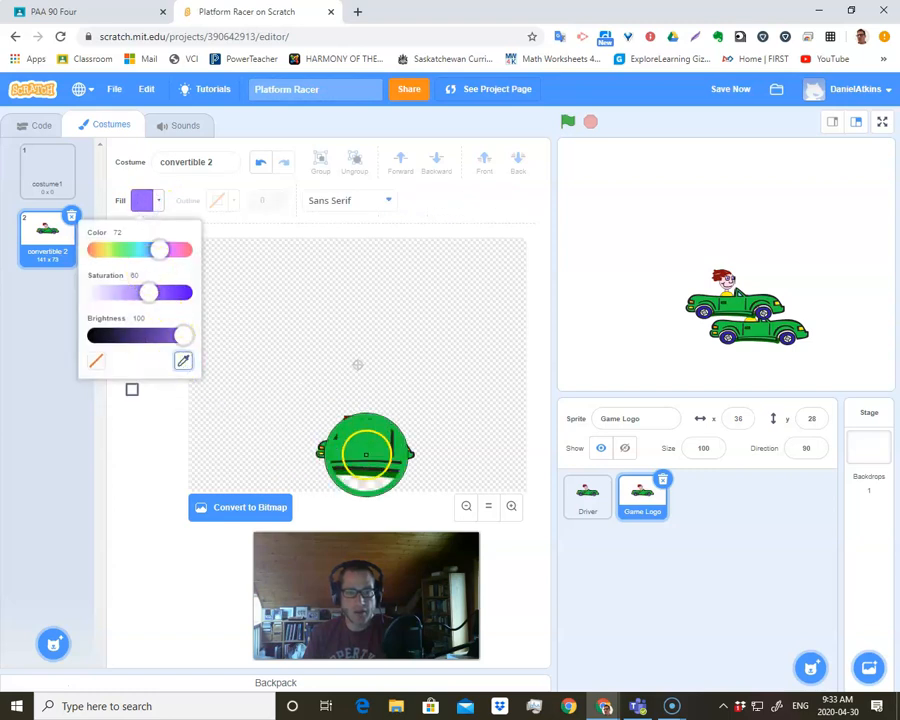
left_click(362, 448)
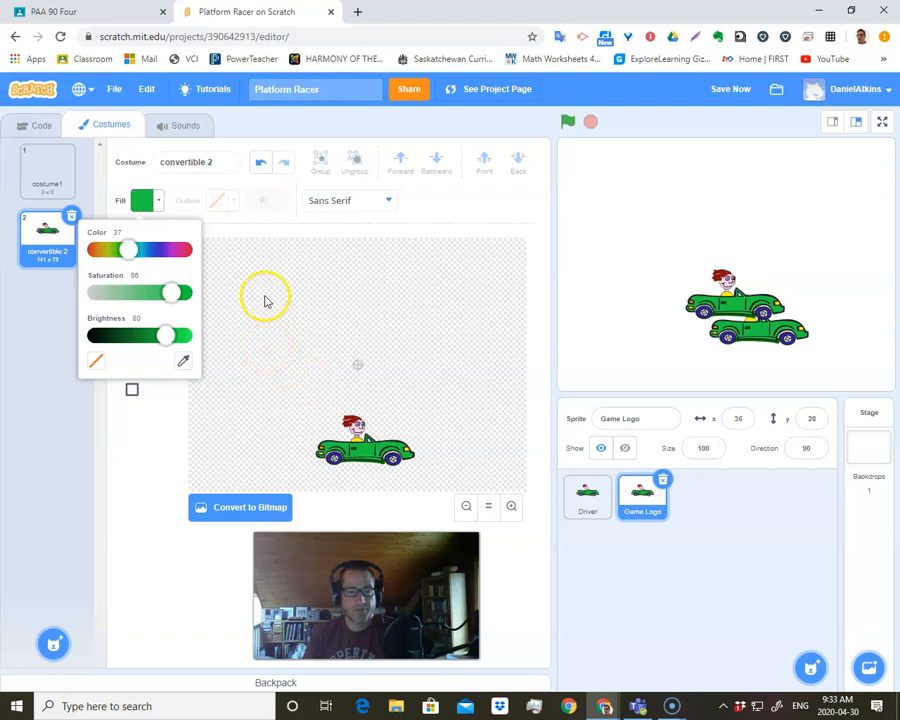
left_click(232, 210)
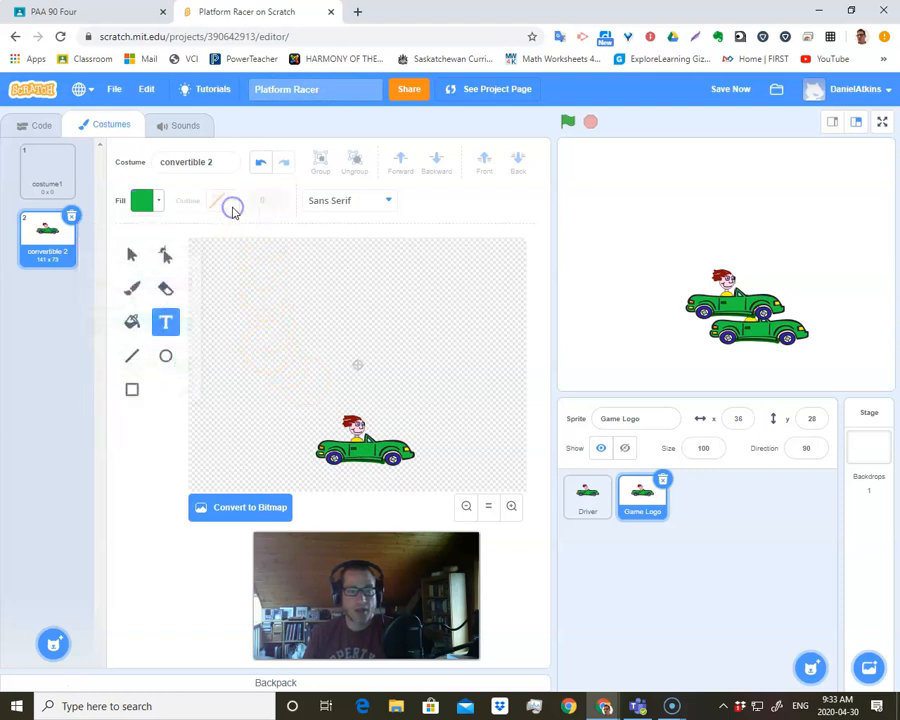
Step: Add the green text ATKINS GAMES above the car in the Game Logo costume
left_click(225, 280)
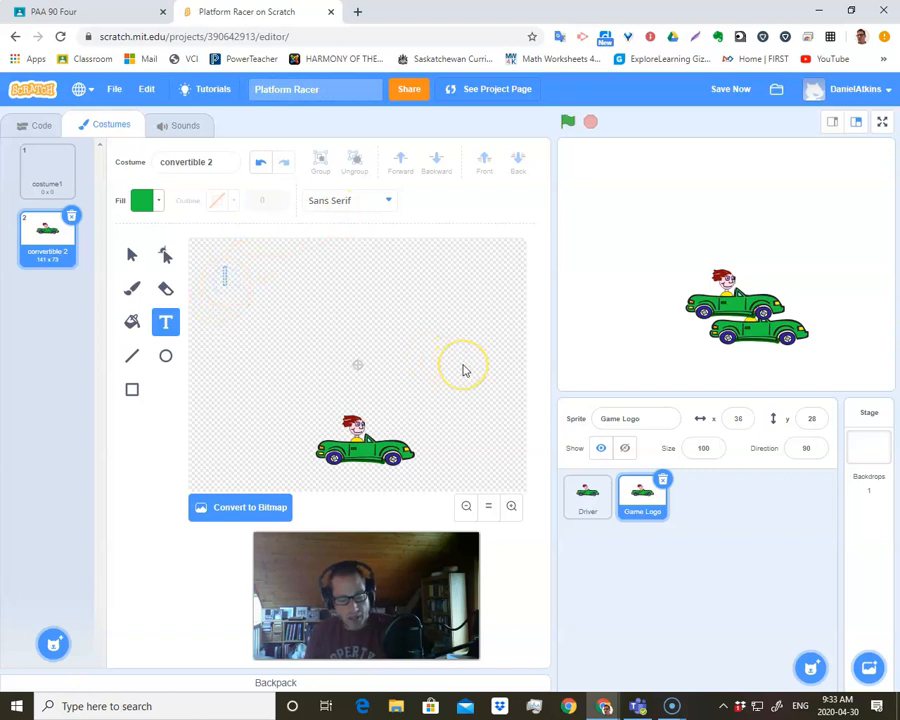
type("ATJUBS")
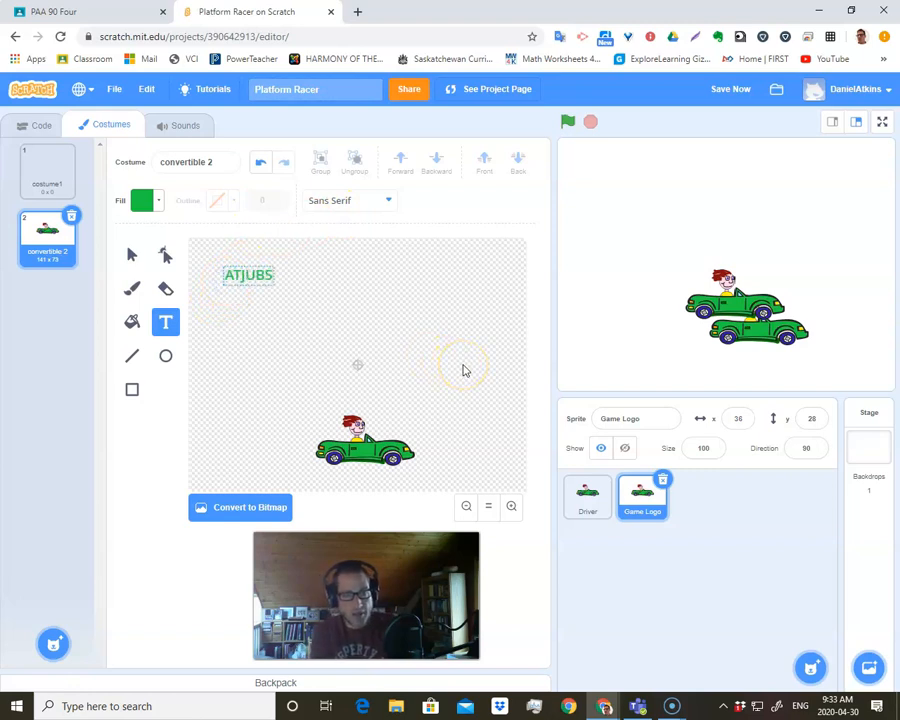
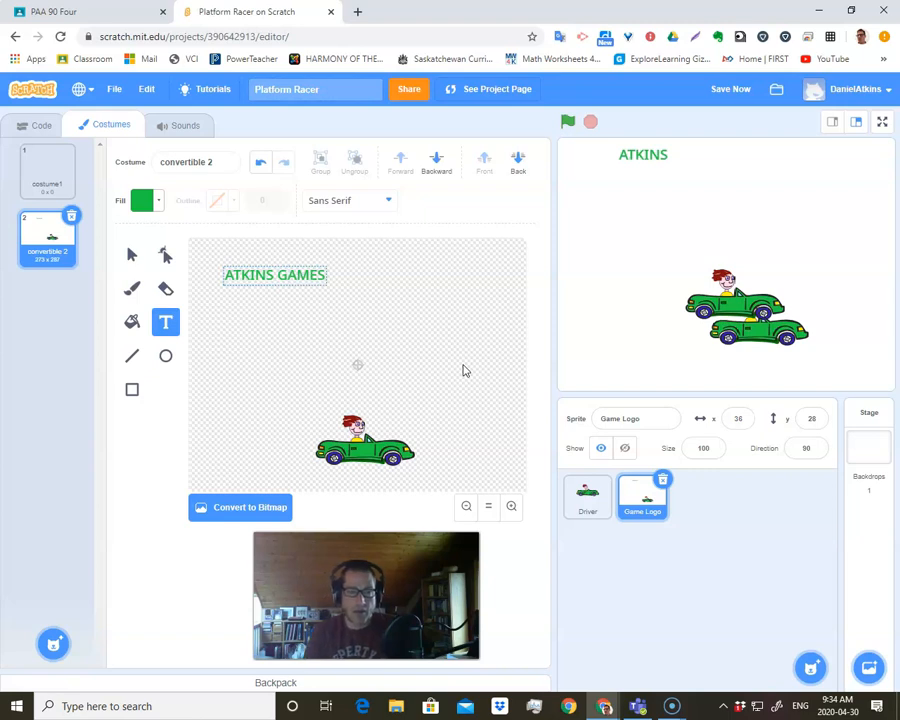
left_click(374, 310)
Step: Enlarge the ATKINS GAMES text to span most of the canvas width above the car, and set its font to Marker
left_click(333, 292)
left_click_drag(333, 292, 495, 311)
left_click_drag(376, 286, 417, 325)
left_click(432, 322)
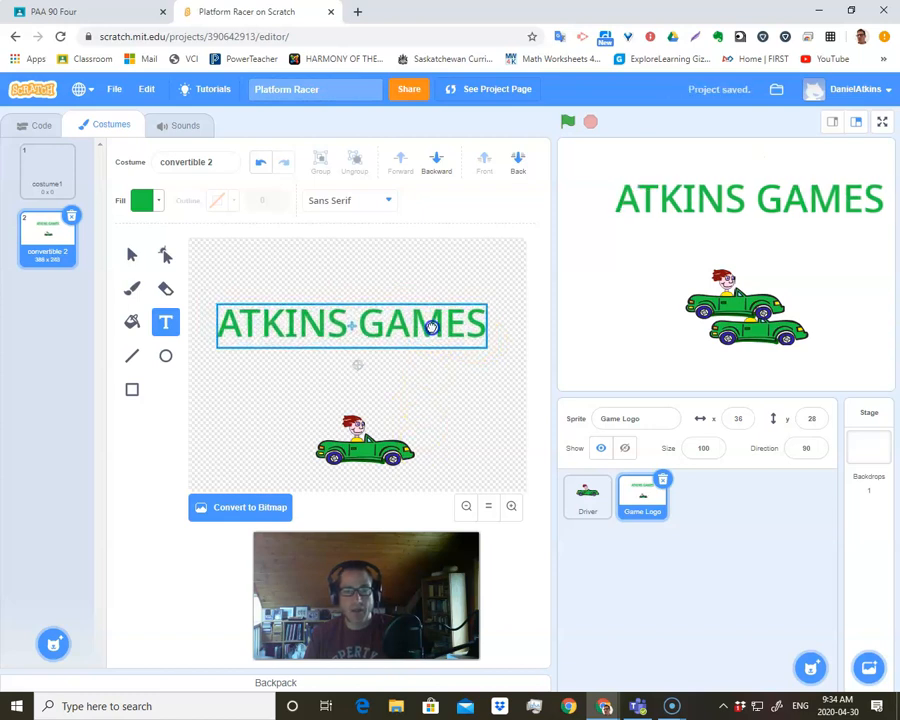
left_click(430, 460)
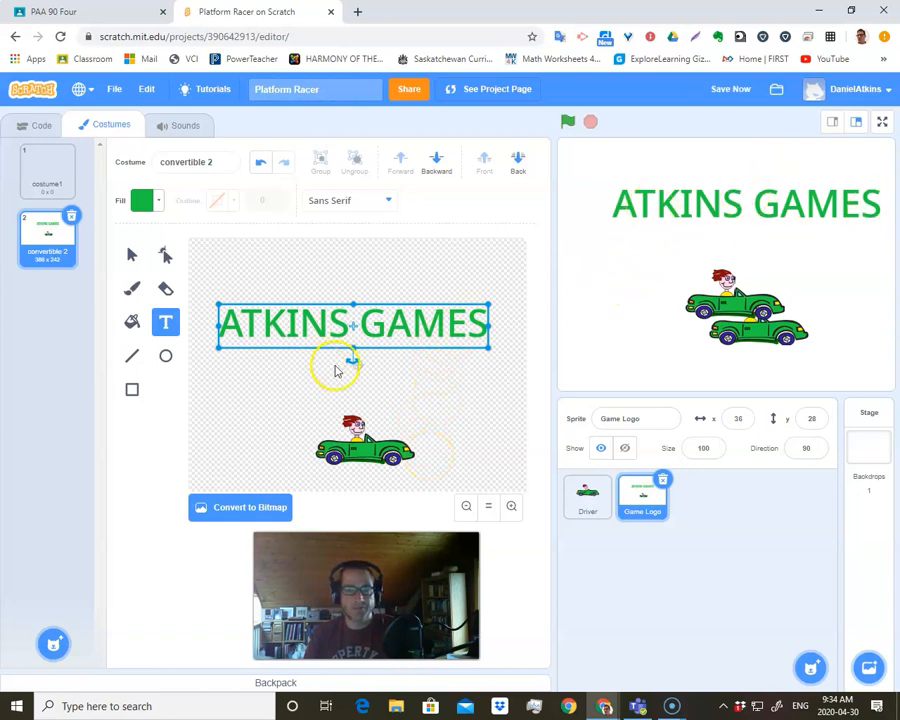
mouse_move(378, 335)
left_mouse_down()
mouse_move(370, 354)
mouse_move(380, 368)
mouse_move(366, 319)
mouse_move(378, 313)
mouse_move(380, 322)
left_mouse_up()
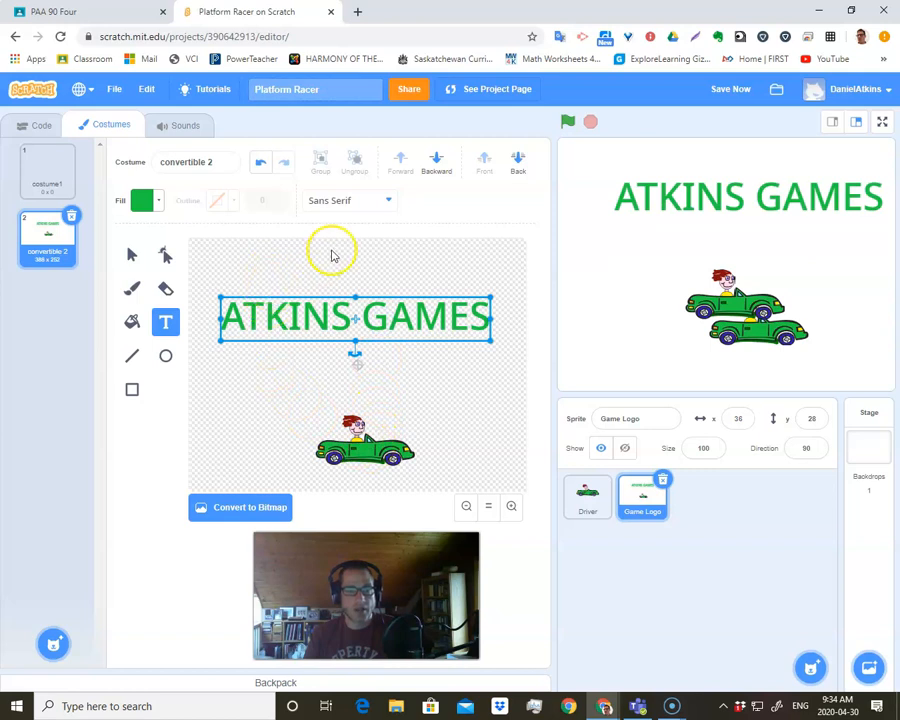
left_click(390, 201)
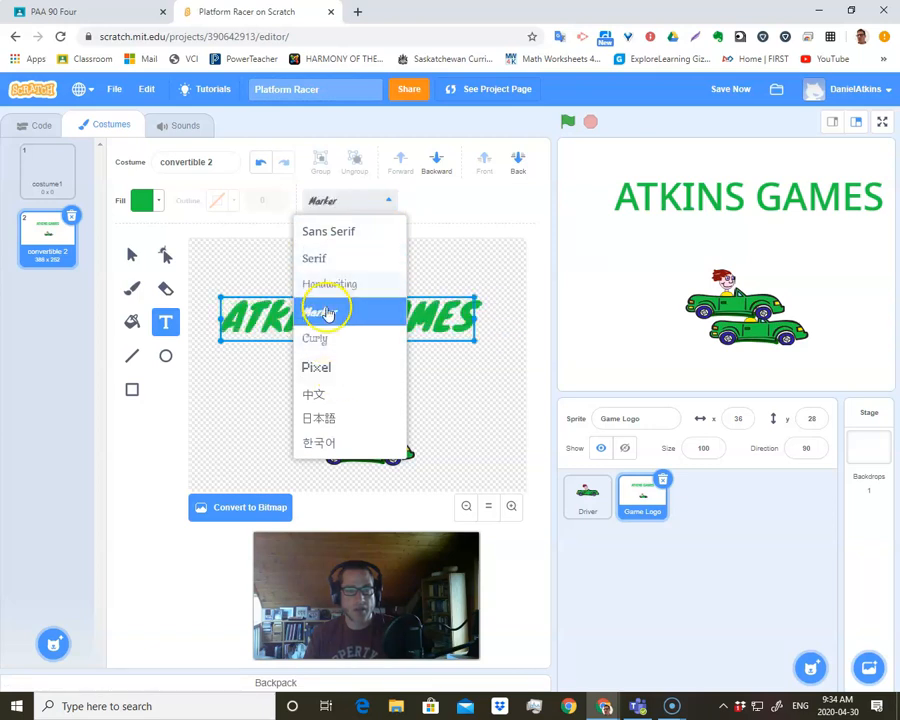
left_click(328, 318)
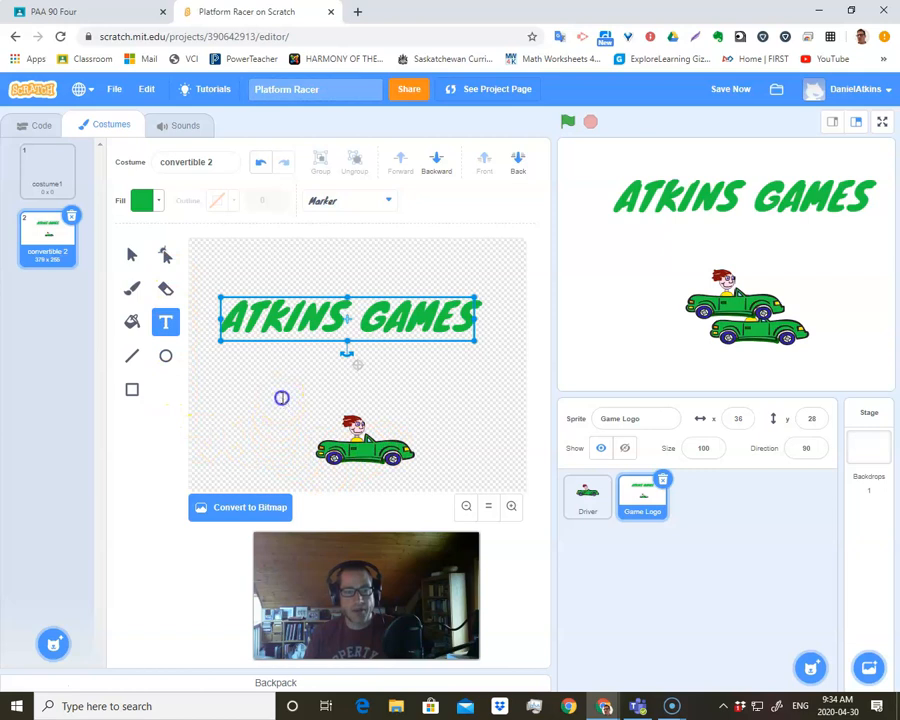
Step: Delete the car drawing from the Game Logo costume and remove the sprite's empty costume1
left_click(131, 255)
left_click_drag(275, 393, 432, 472)
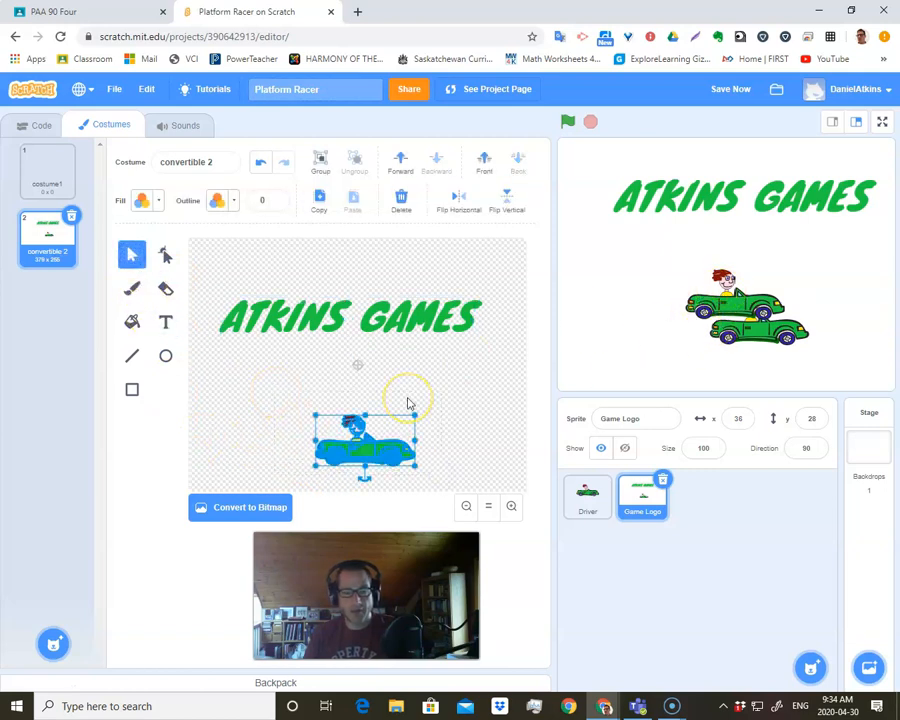
key("Delete")
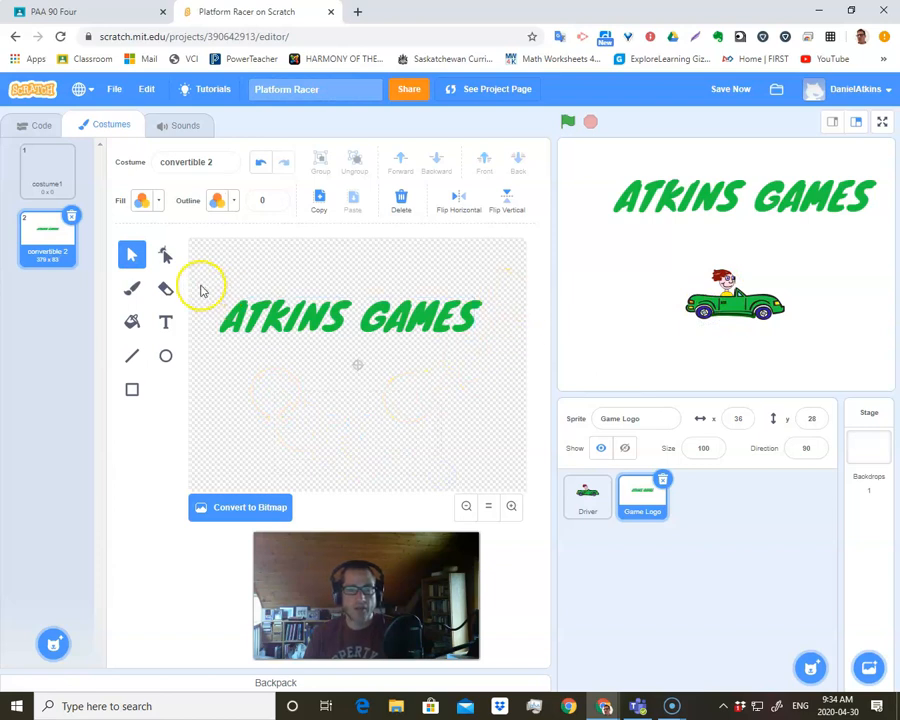
left_click(48, 168)
left_click(70, 151)
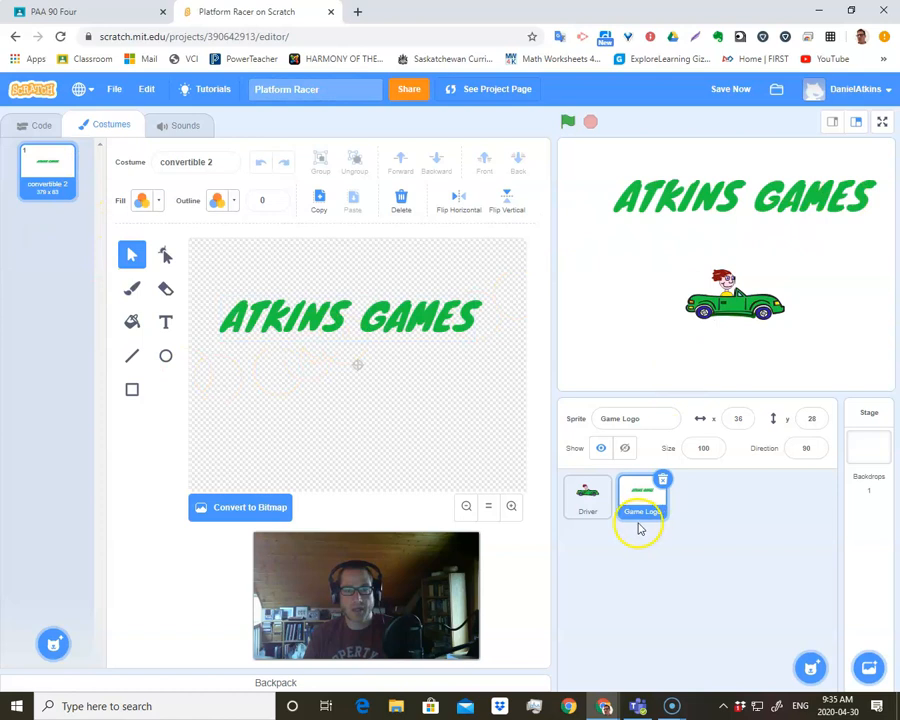
left_click(592, 517)
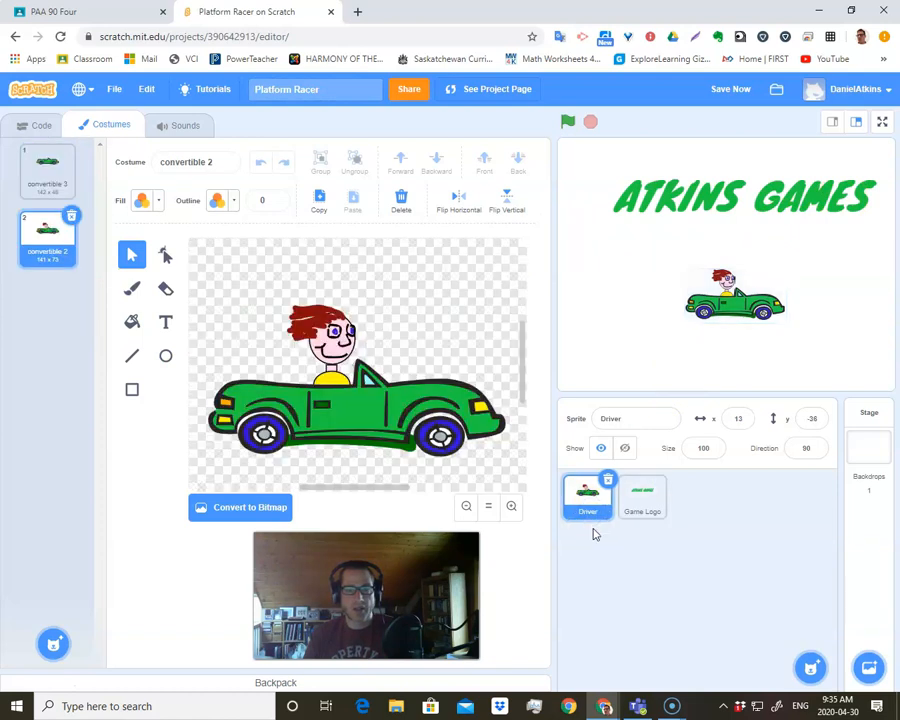
left_click(640, 498)
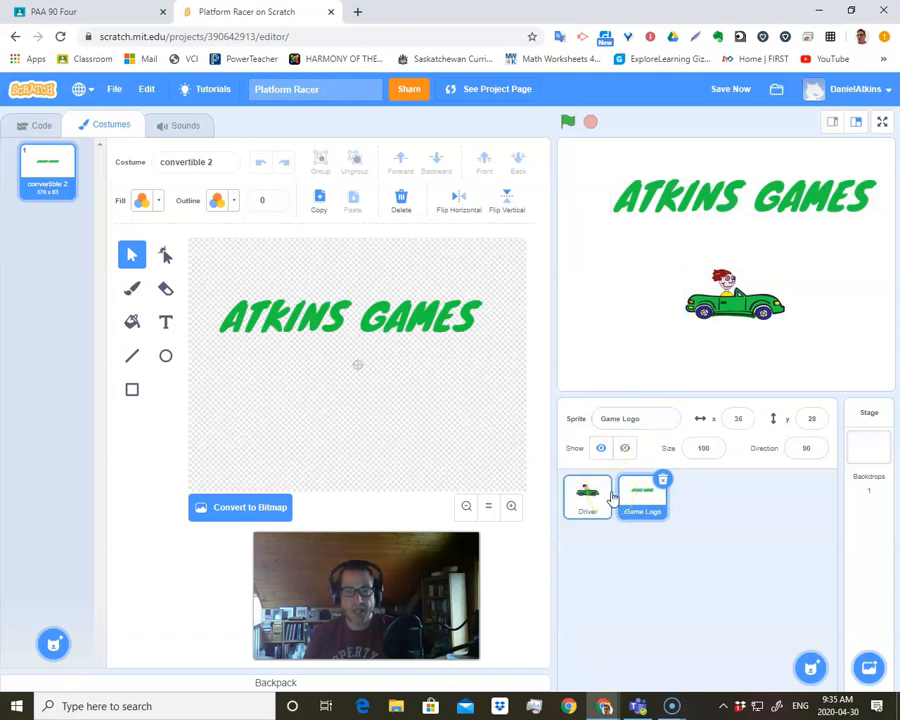
left_click(398, 323)
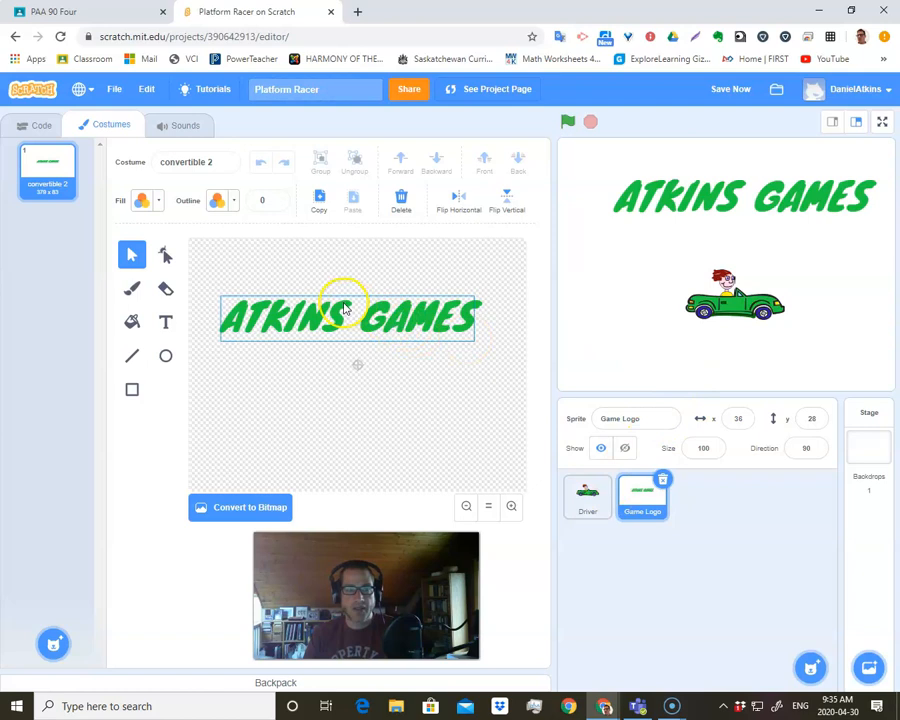
Step: Start a script for the Game Logo sprite with a when green flag clicked block
left_click(40, 127)
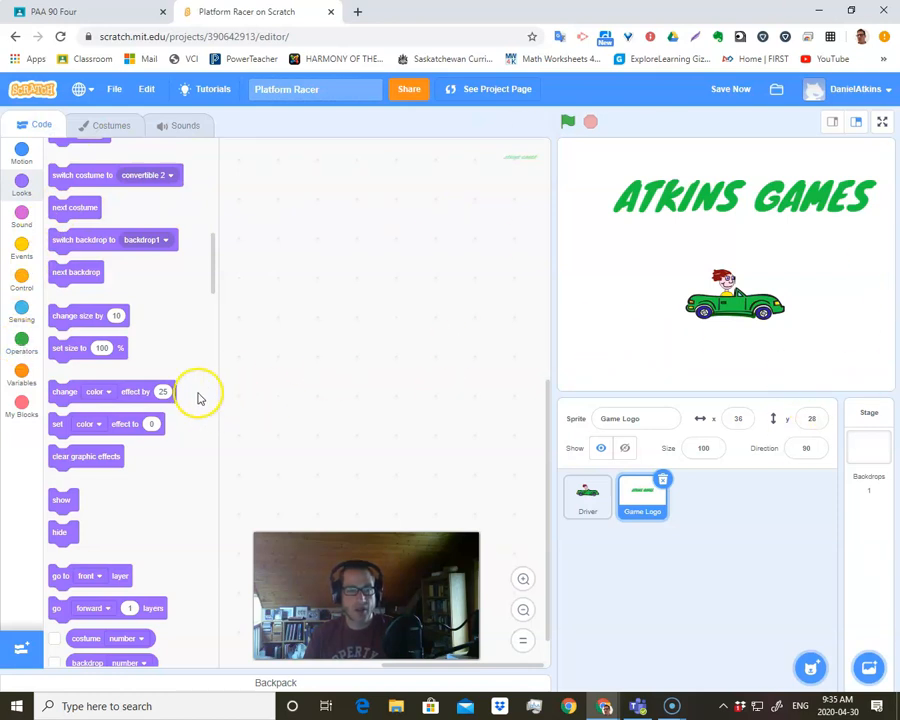
left_click(21, 278)
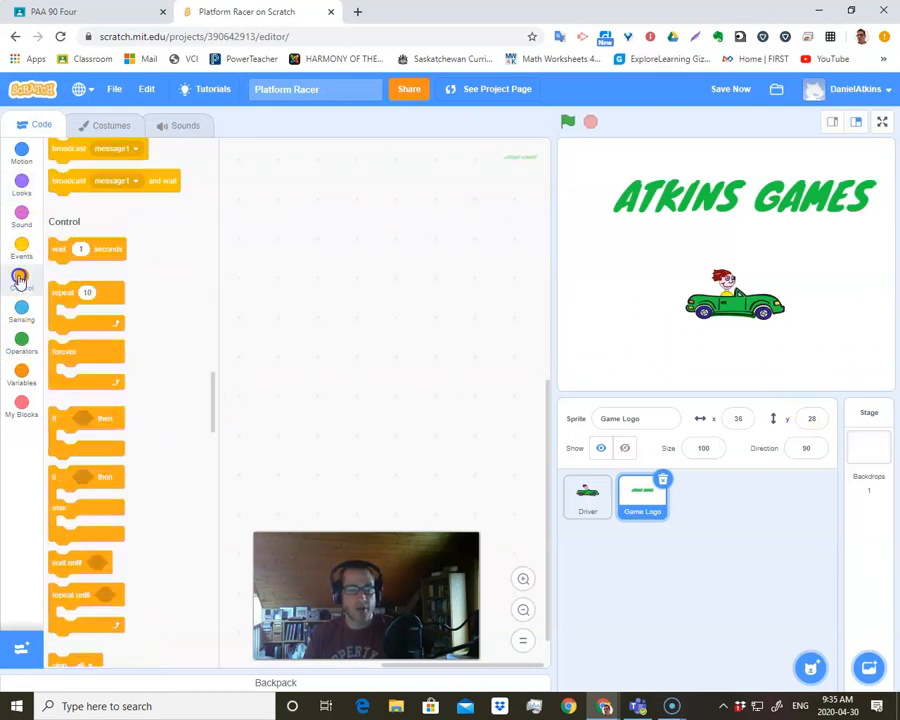
scroll(115, 377, "down", 2)
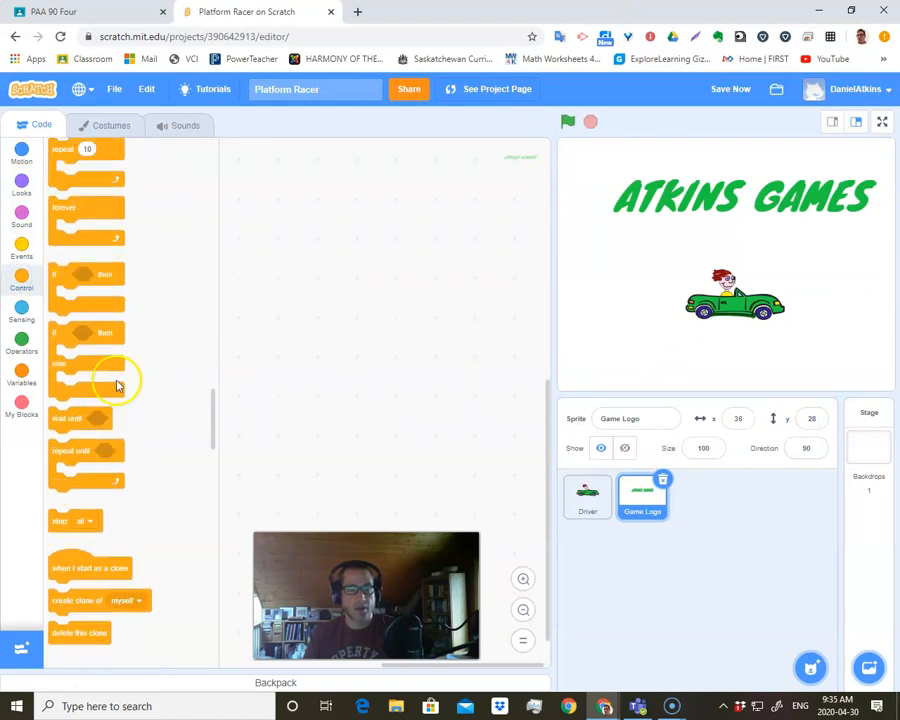
left_click(21, 248)
left_click_drag(76, 178, 307, 203)
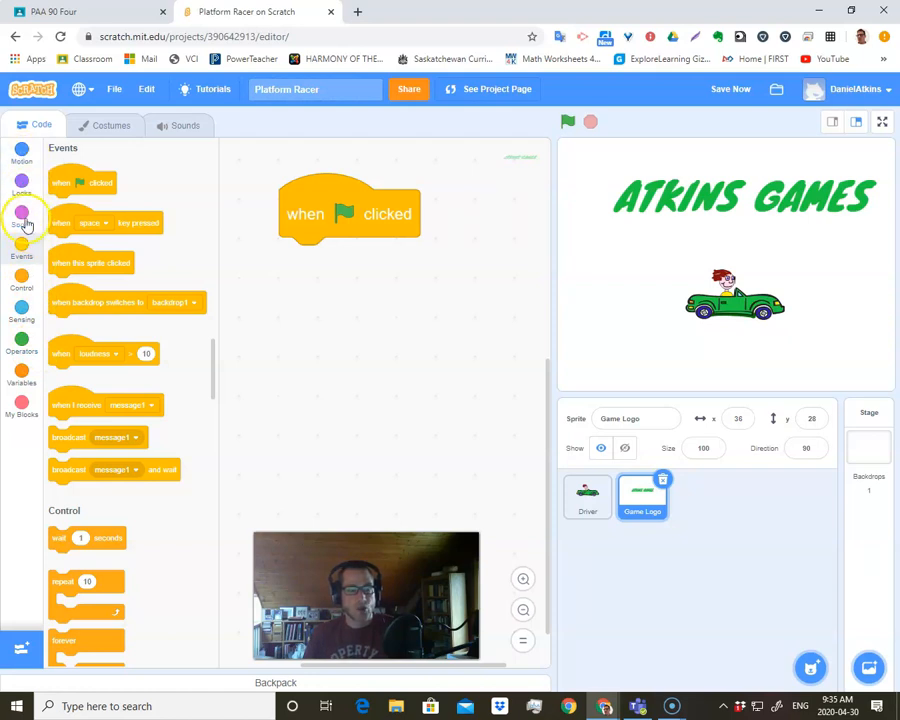
Step: Add a change effect by 25 block below the green flag block, unattached, and set its effect to ghost
left_click(22, 182)
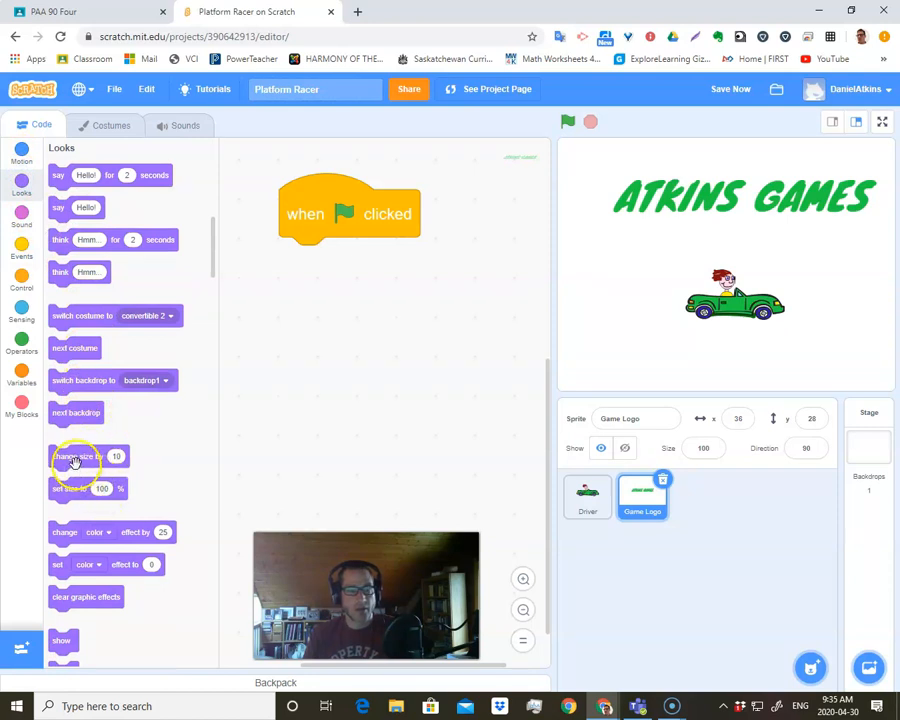
left_click_drag(70, 533, 280, 303)
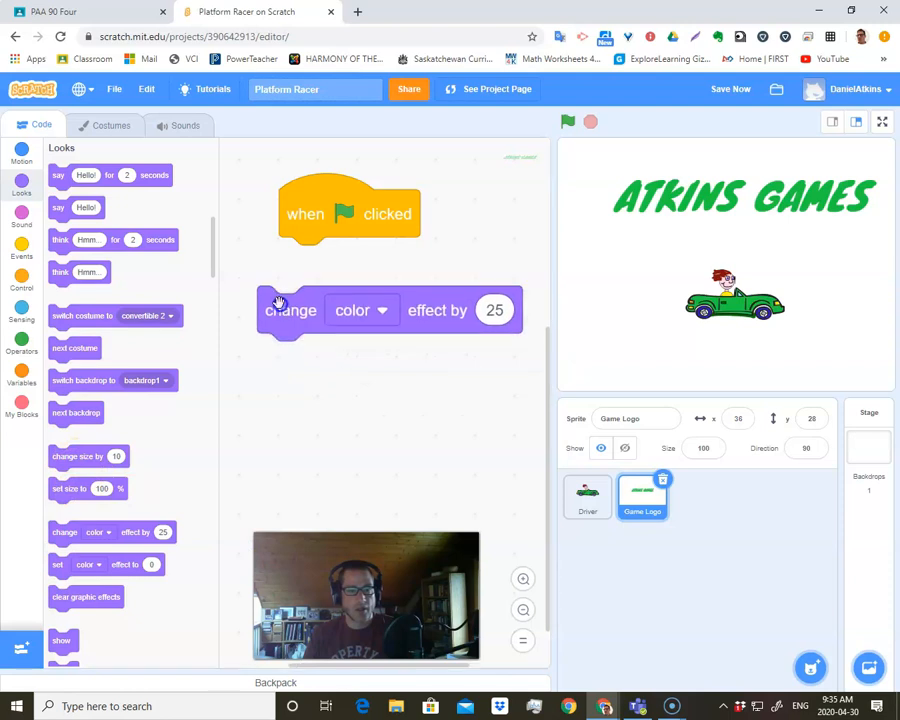
left_click(383, 310)
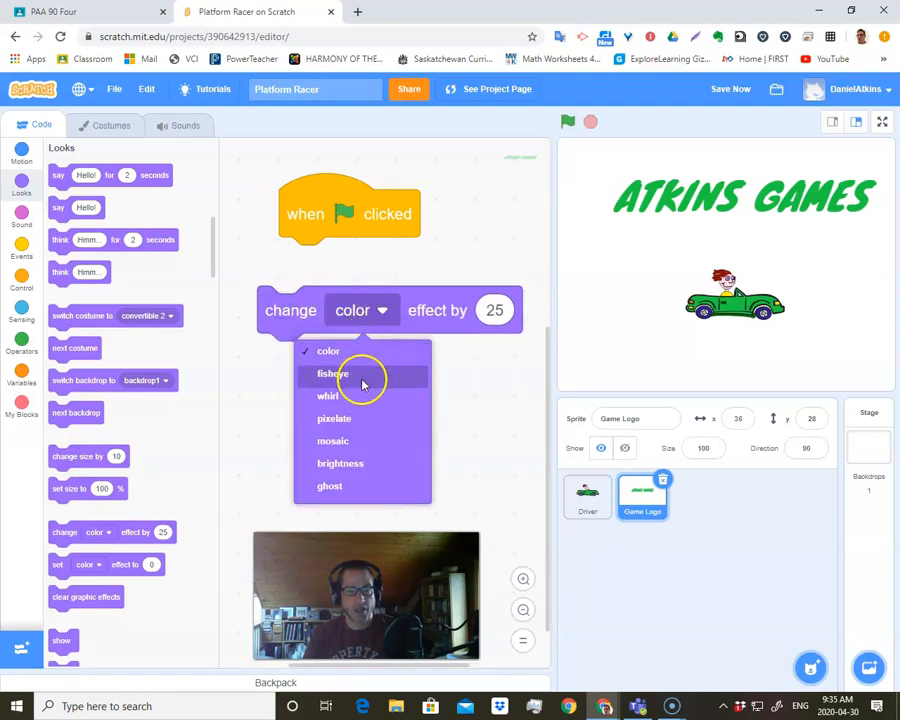
left_click(357, 486)
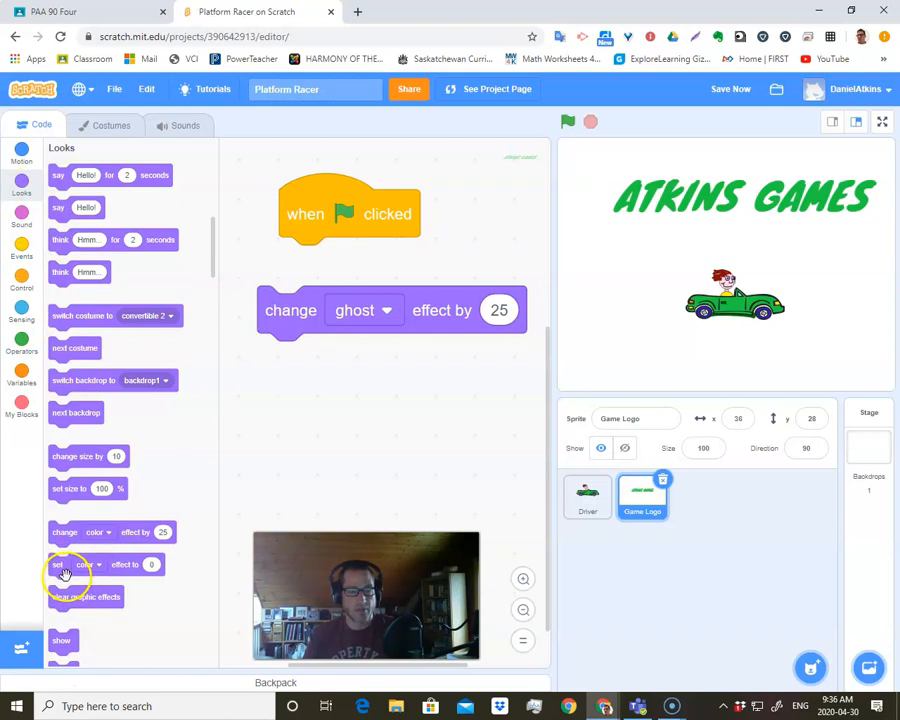
Step: Attach a set ghost effect to 100 block under the green flag block and run the script
left_click_drag(61, 568, 290, 264)
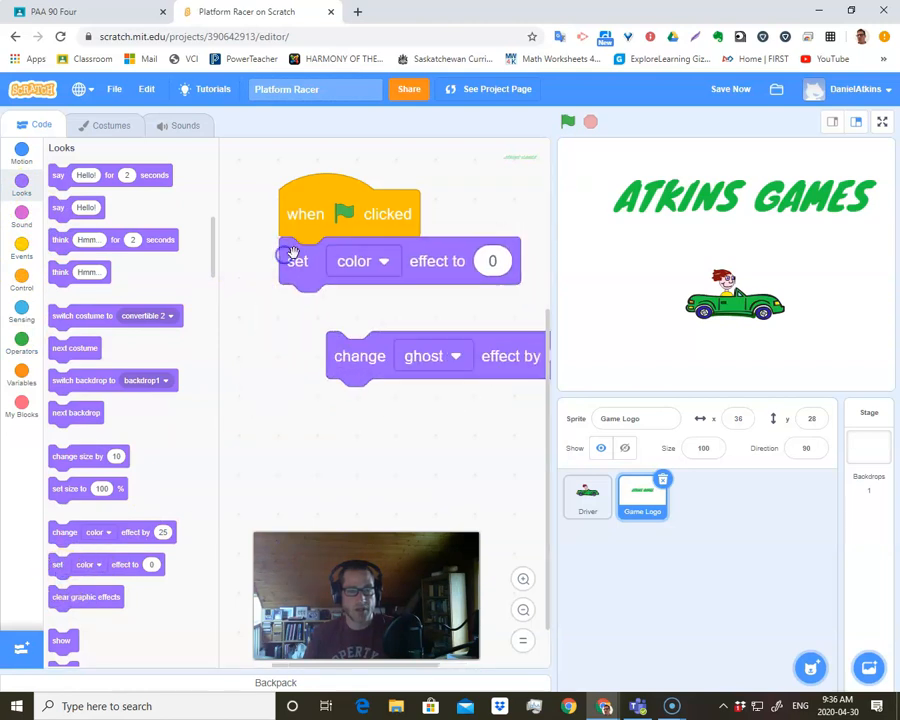
left_click(383, 261)
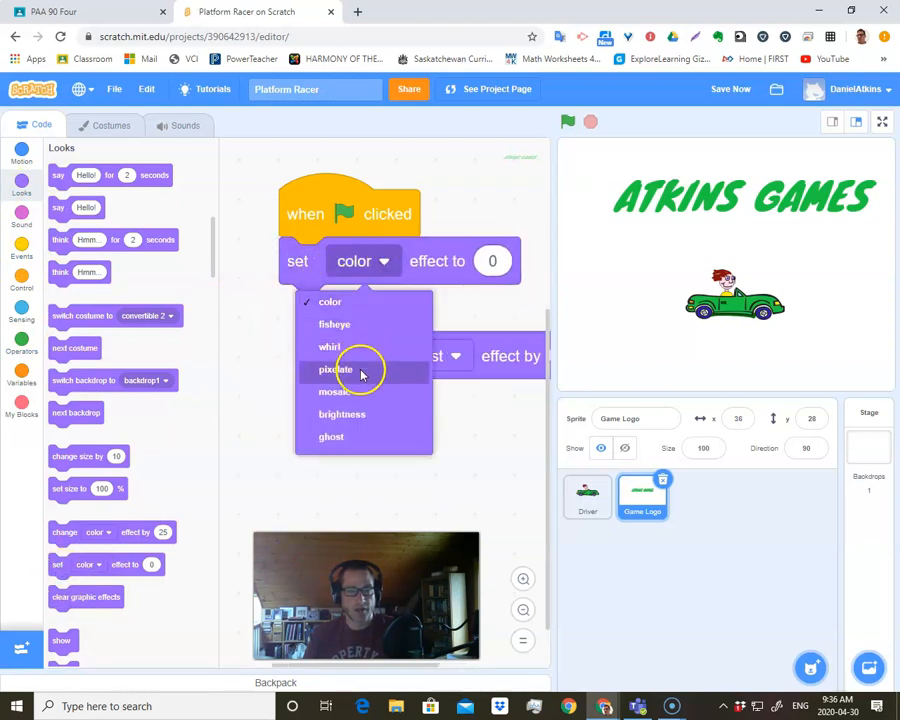
left_click(352, 436)
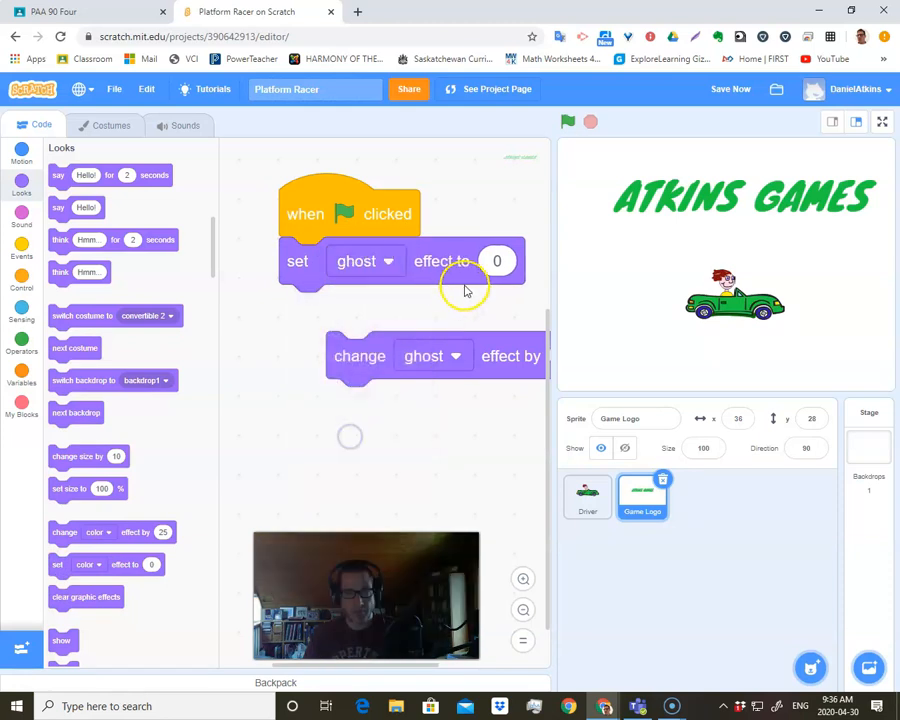
left_click(505, 260)
type("1")
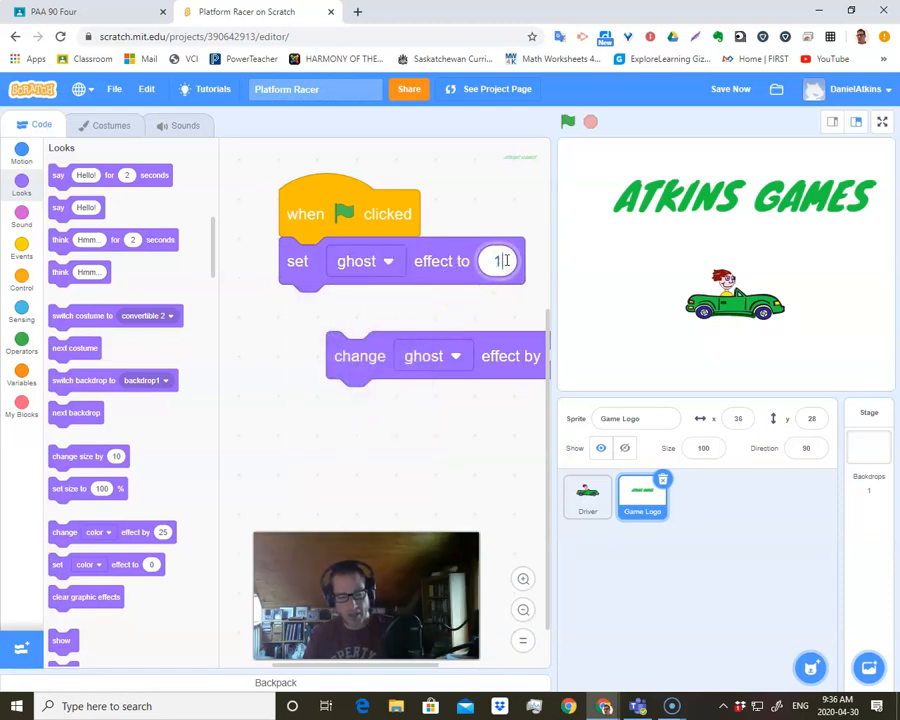
type("00")
left_click(476, 296)
left_click(386, 221)
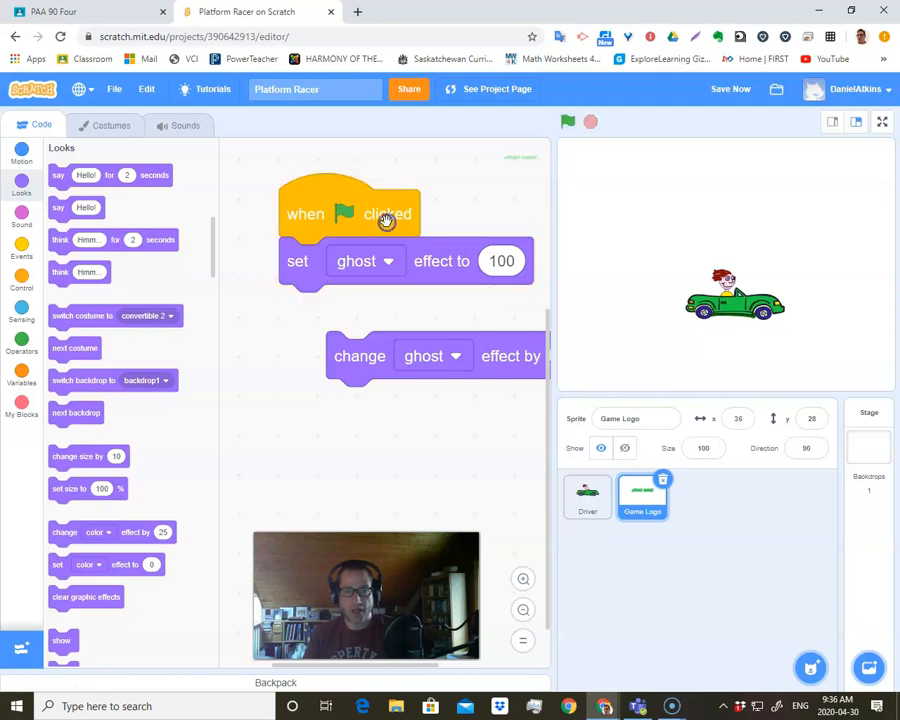
Step: Reposition the script and the loose change ghost effect block, and set that block's value to -10
left_click_drag(364, 212, 339, 192)
left_click_drag(378, 357, 316, 362)
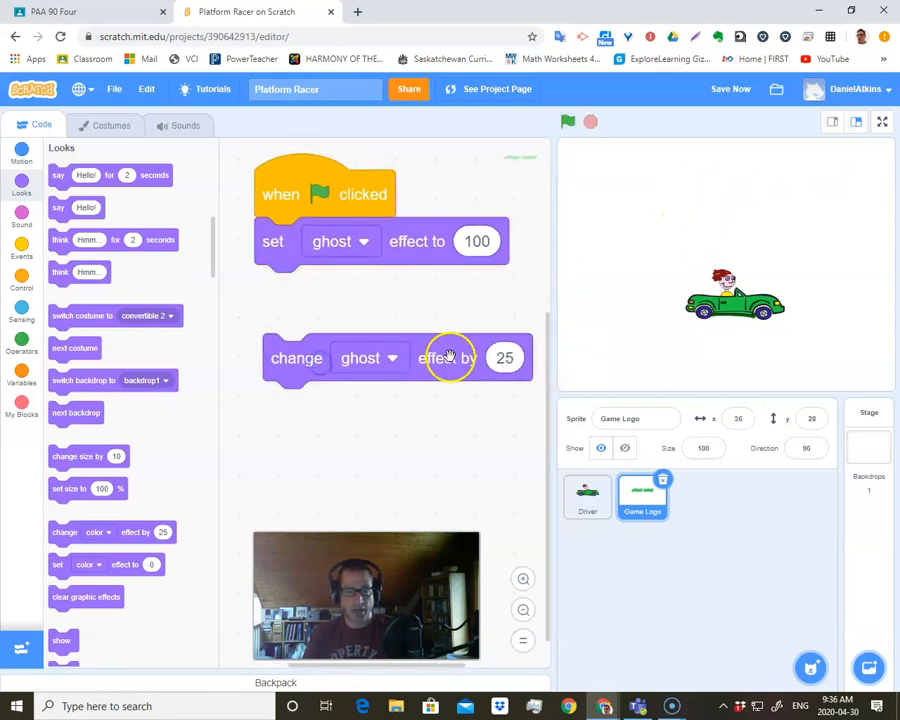
left_click(503, 360)
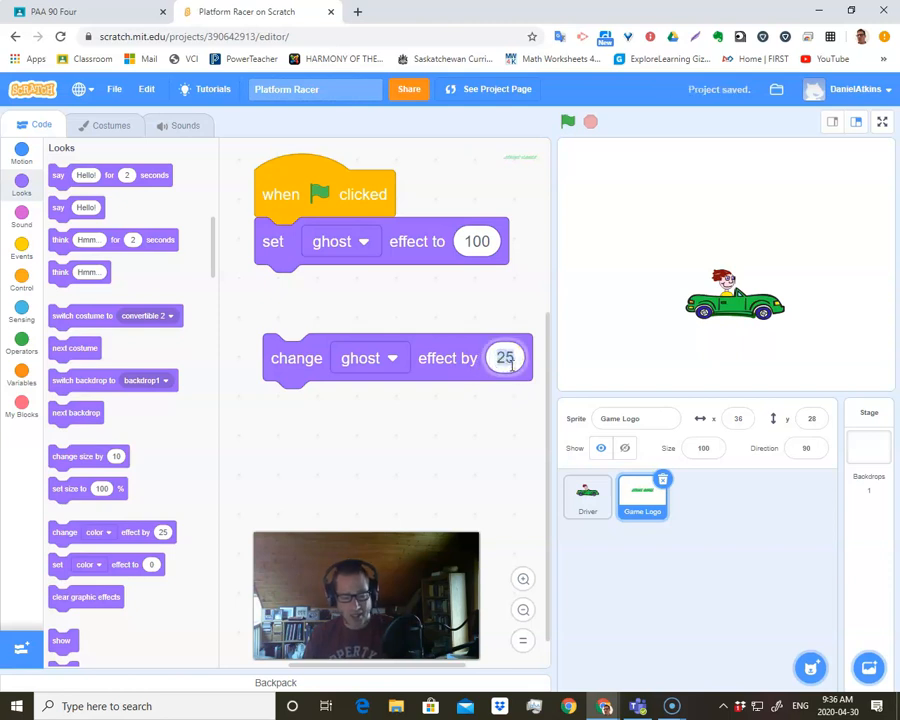
type("-1")
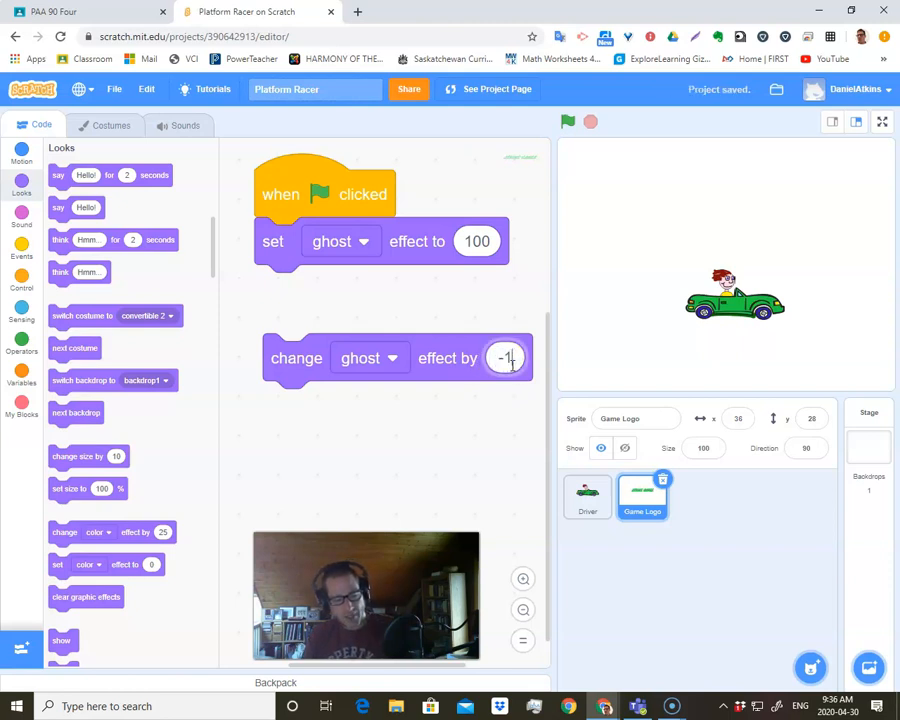
type("0")
left_click_drag(444, 362, 428, 356)
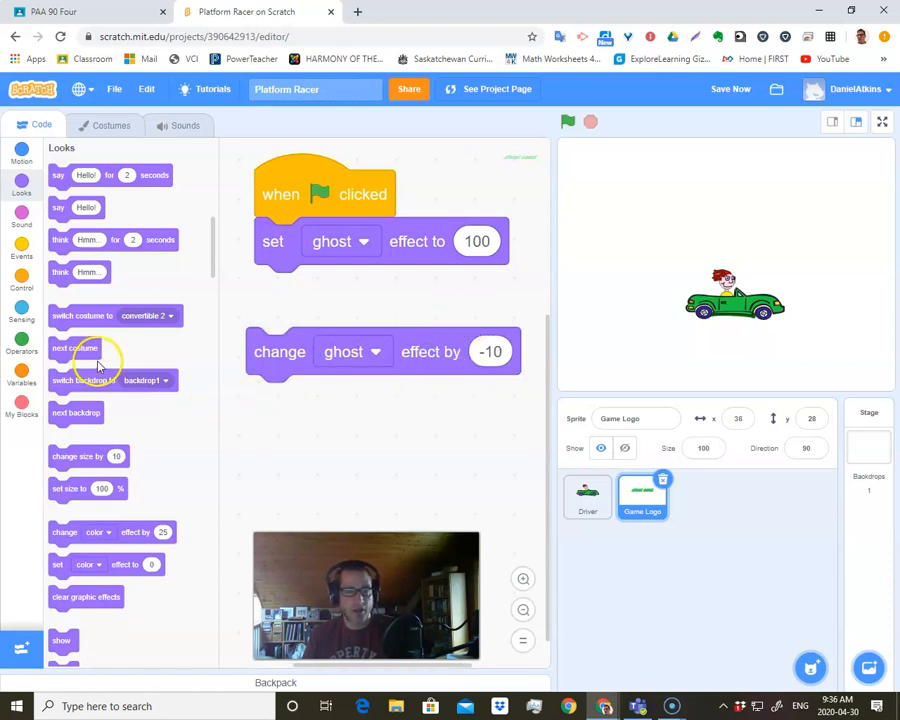
Step: Attach a repeat 10 loop under the set ghost block, enclosing the change ghost effect block, and run the script
left_click(23, 281)
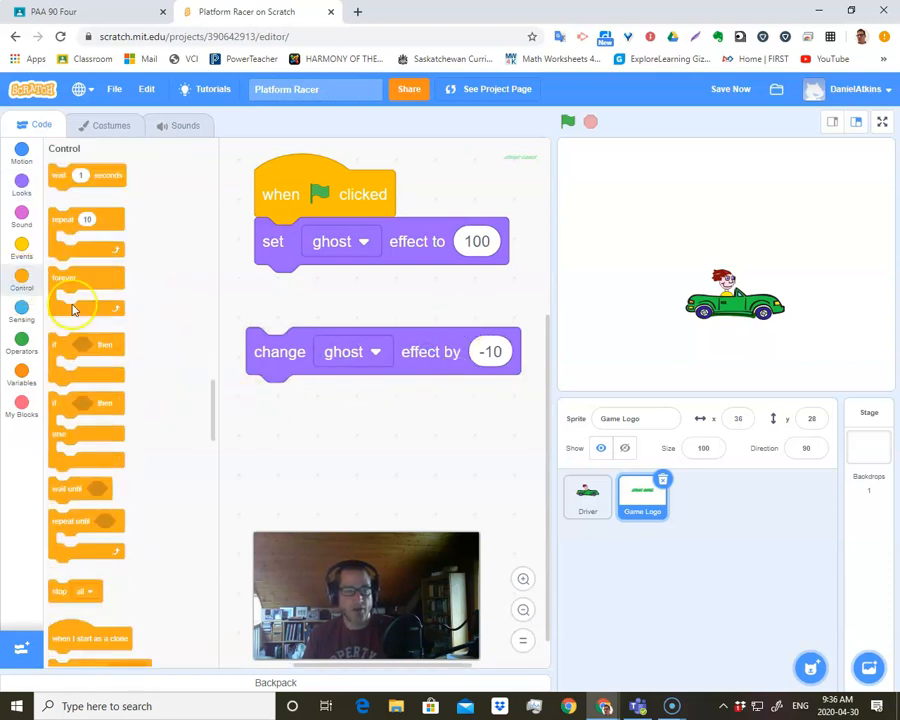
left_click_drag(72, 229, 284, 302)
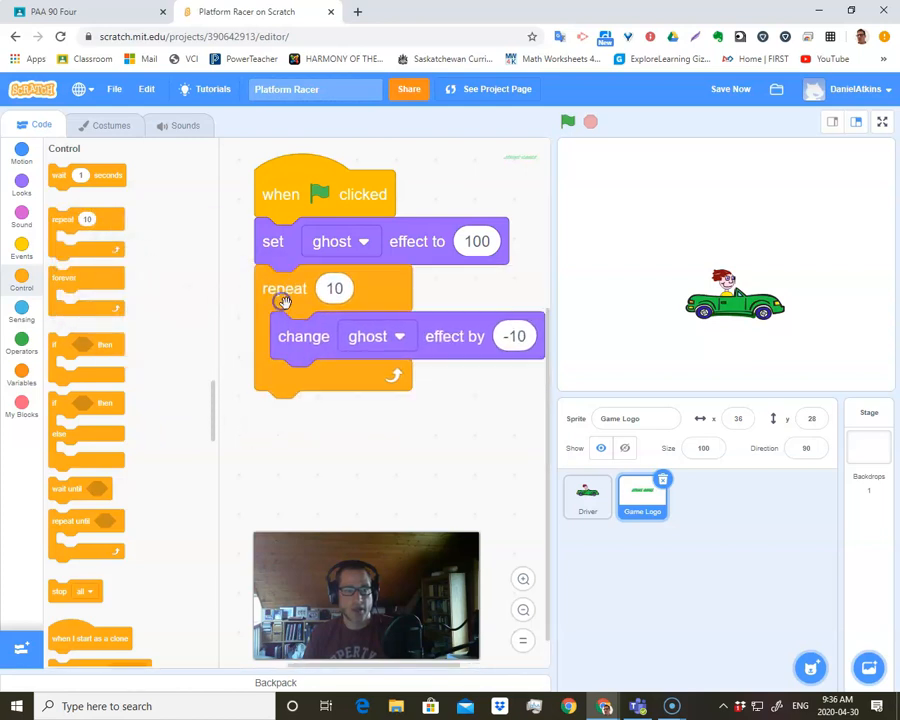
left_click_drag(314, 191, 304, 194)
left_click(305, 194)
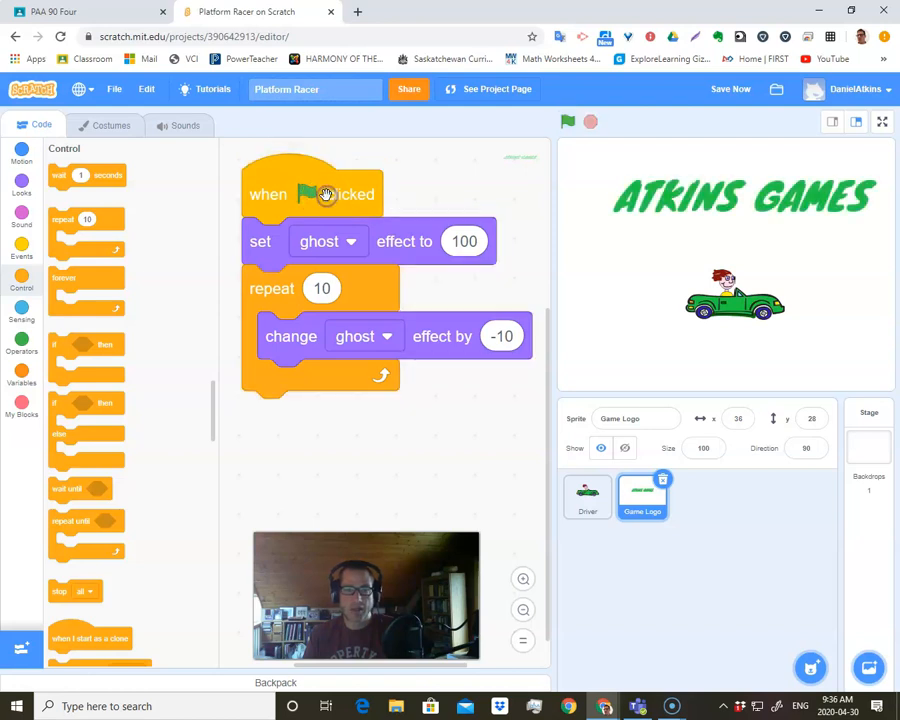
left_click(324, 193)
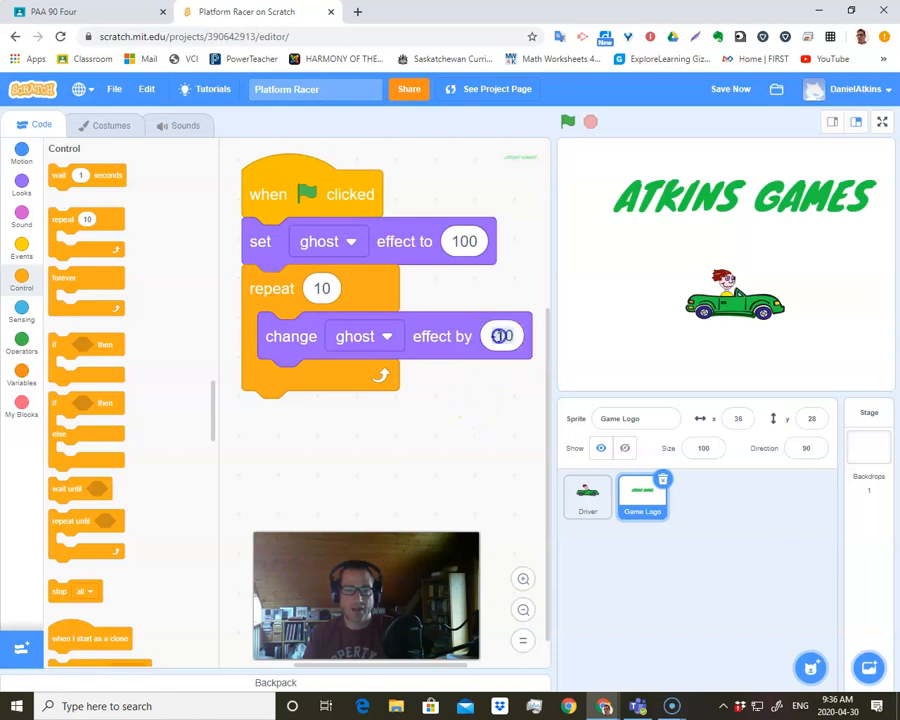
Step: Set the ghost effect change to -5 and the repeat count to 20, and run the script to test the fade
key("BackSpace")
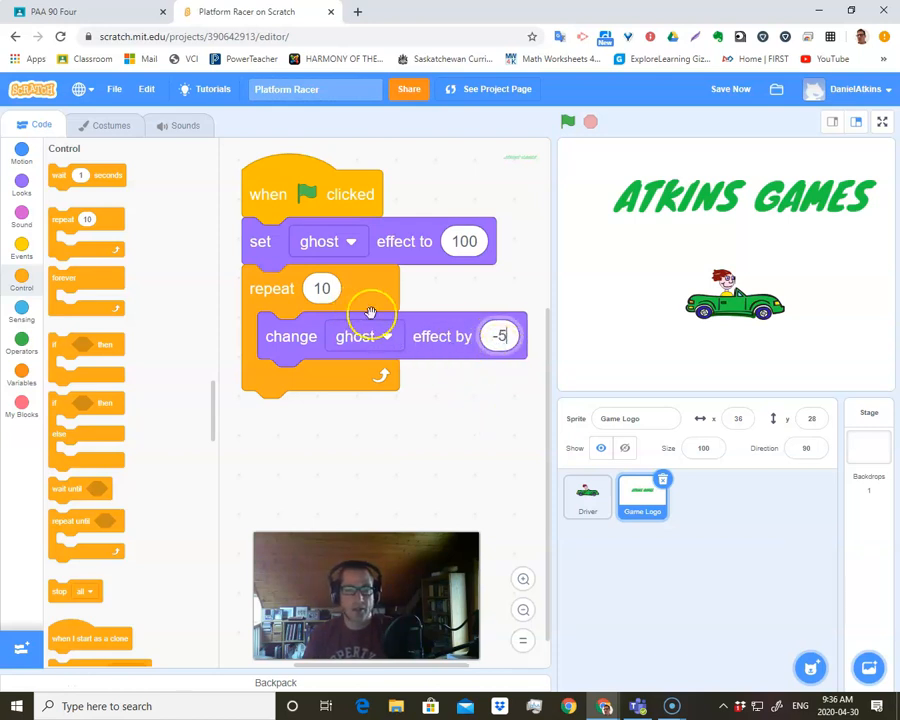
left_click(318, 288)
type("200")
left_click(359, 445)
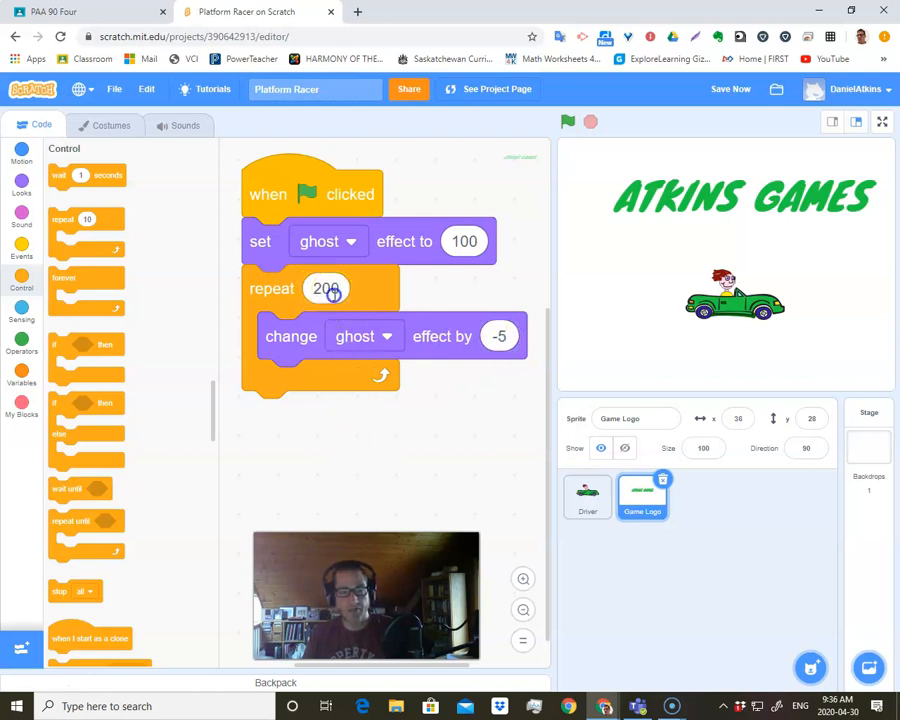
left_click(322, 196)
left_click(323, 199)
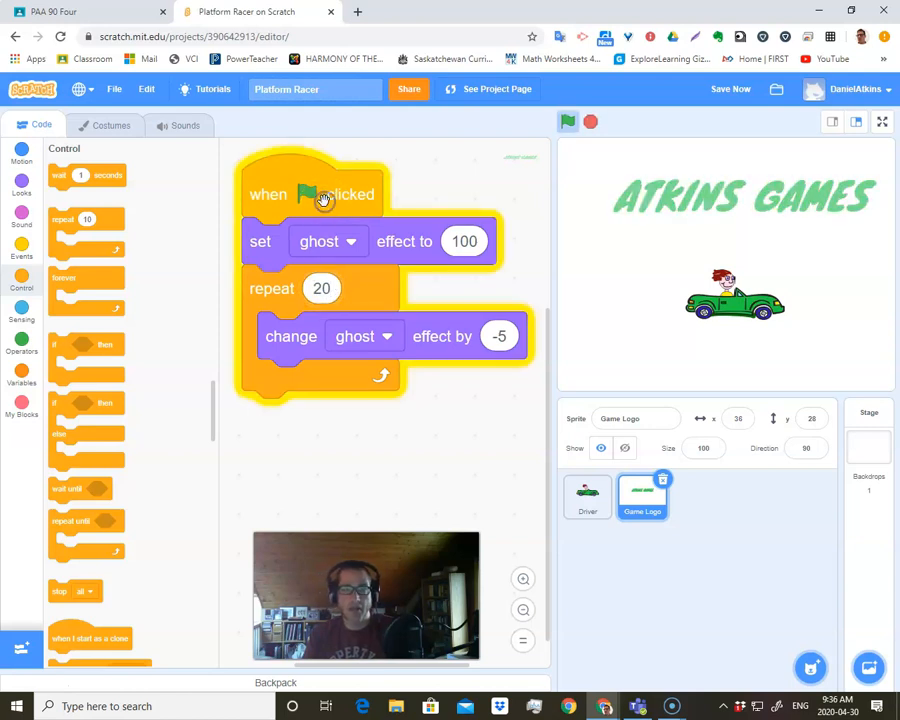
left_click(323, 200)
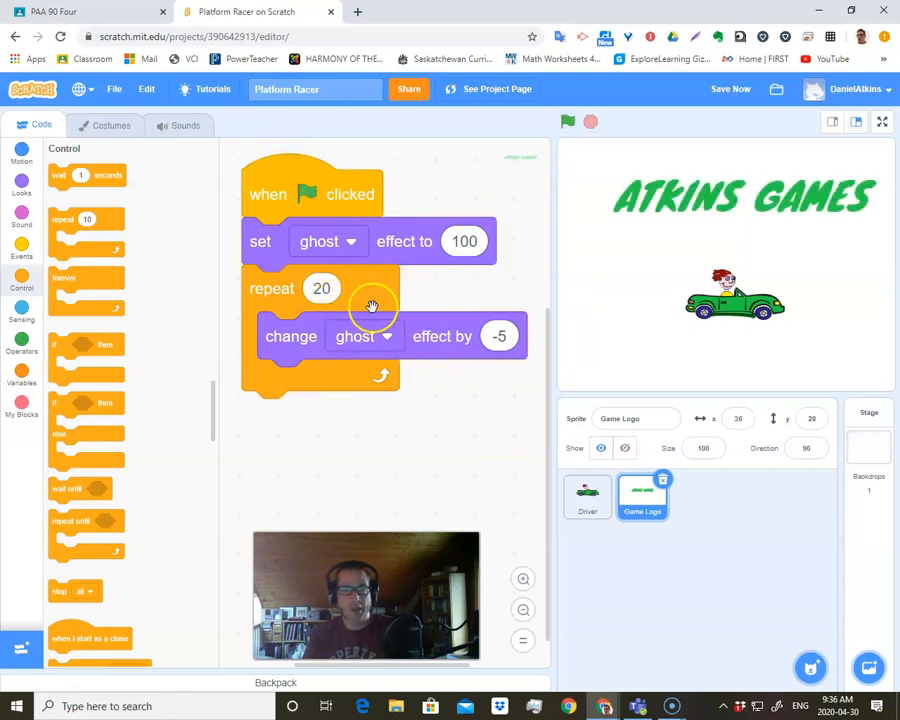
Step: Set the ghost effect change to -1 and the repeat count to 100, and run the script to test the fade-in
left_click(553, 403)
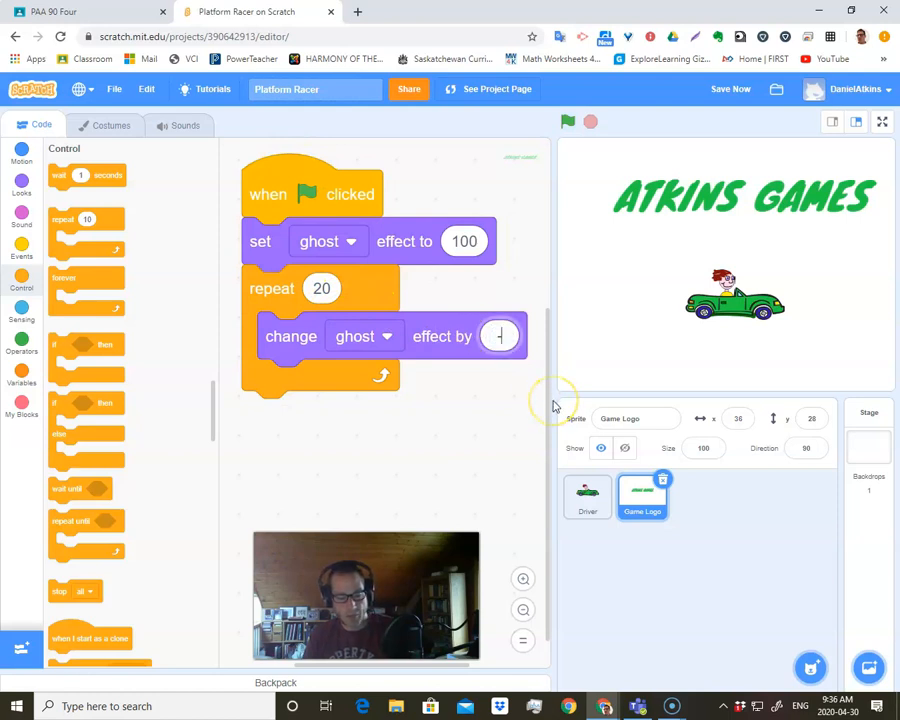
left_click(286, 326)
left_click(321, 288)
type("100")
left_click(390, 426)
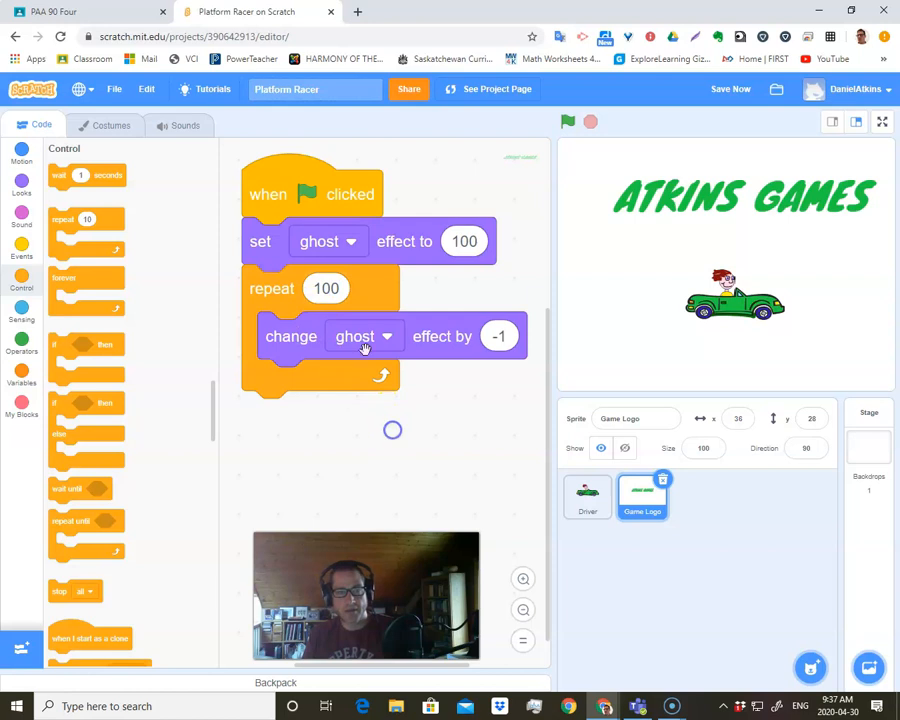
left_click(302, 194)
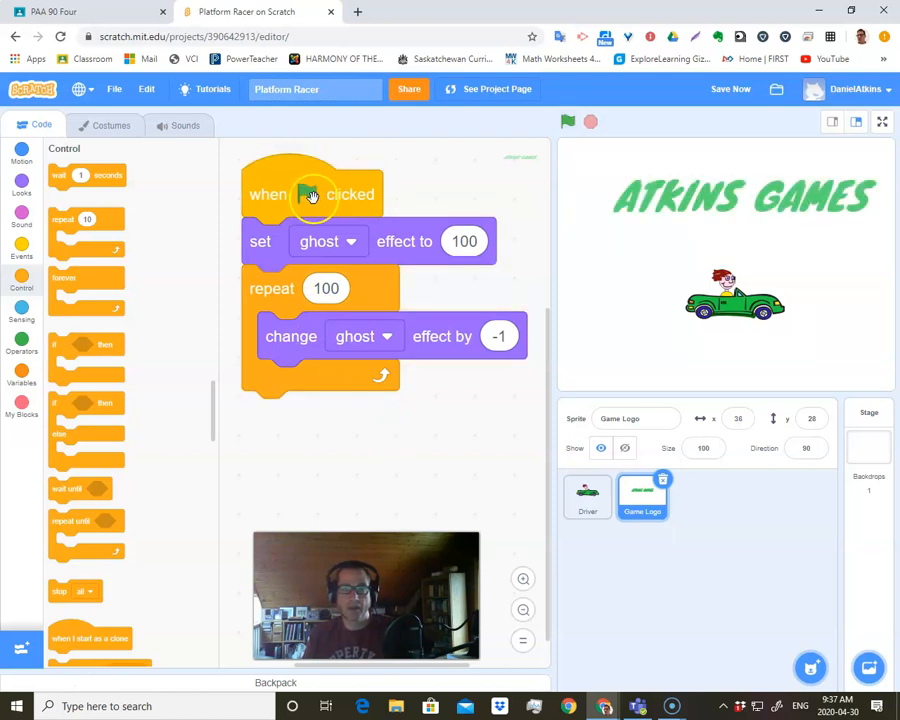
left_click(311, 195)
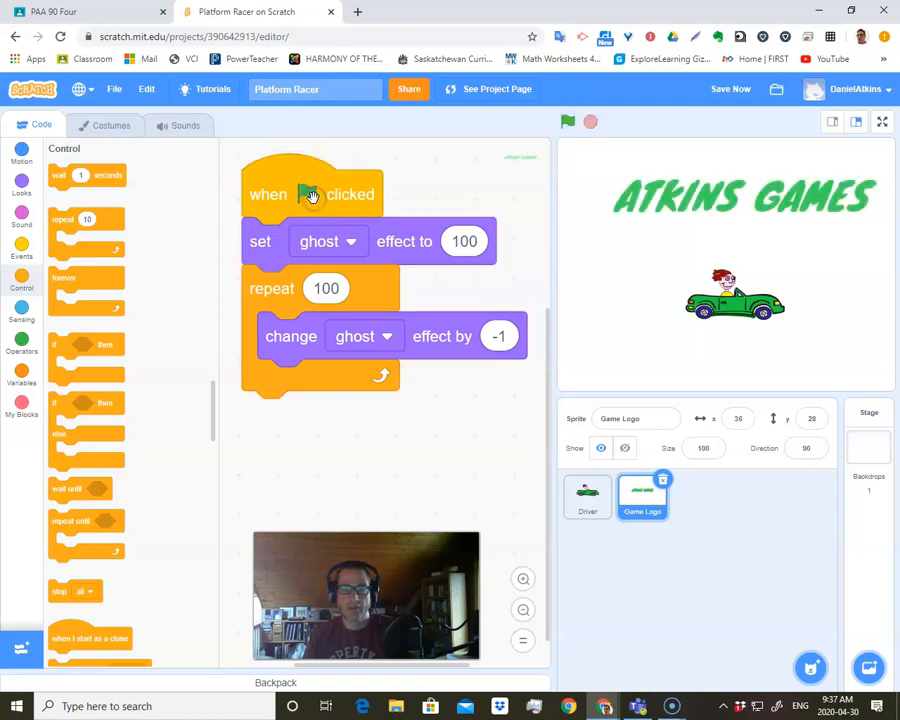
left_click(314, 195)
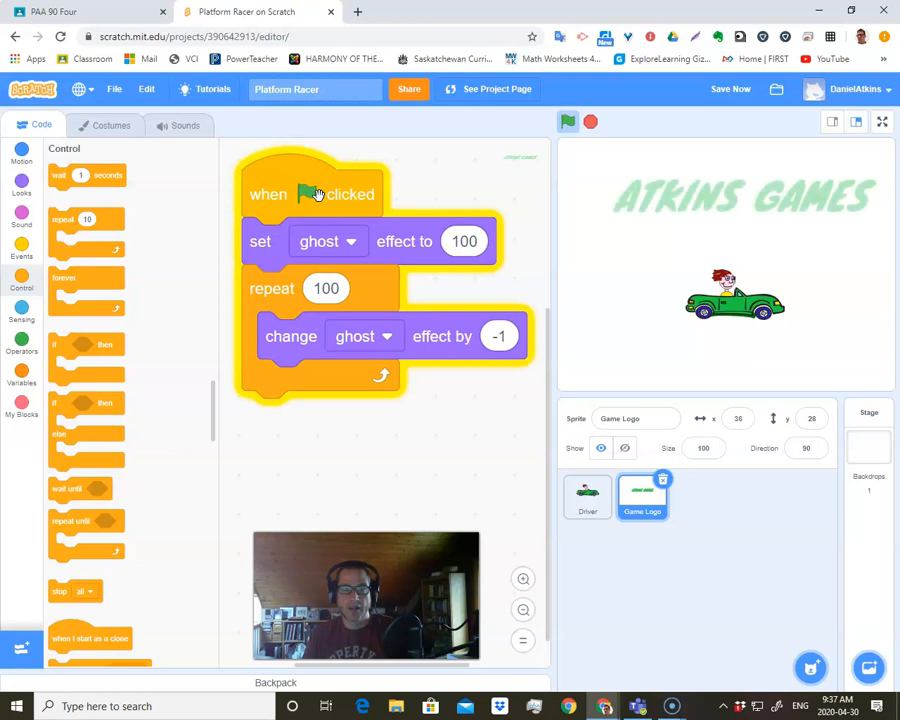
Step: Play the project in full screen to check the logo's fade-in with the car, and return to the editor
left_click(881, 121)
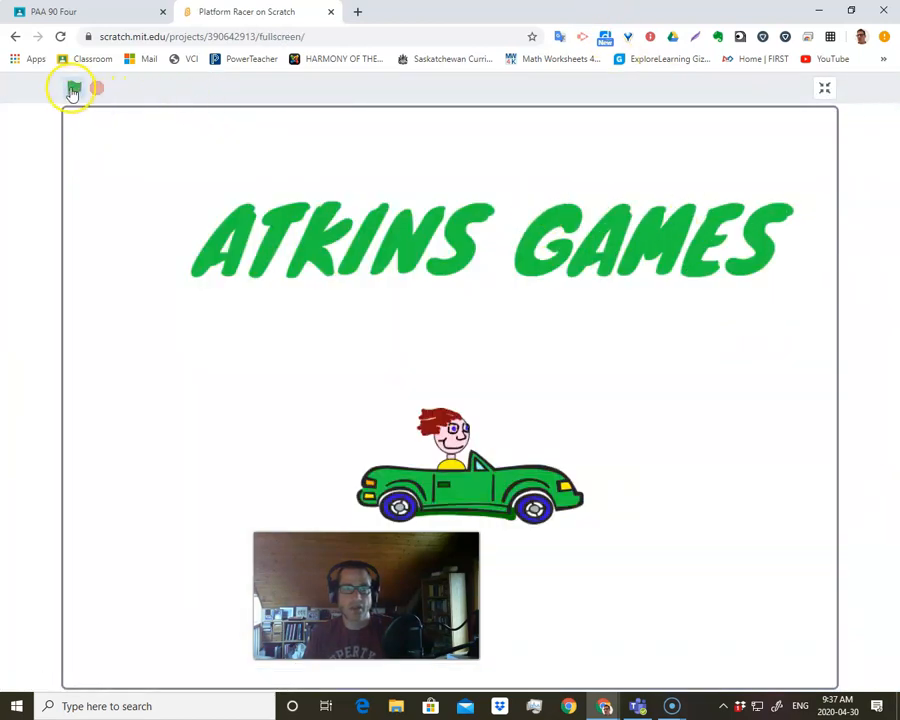
left_click(73, 90)
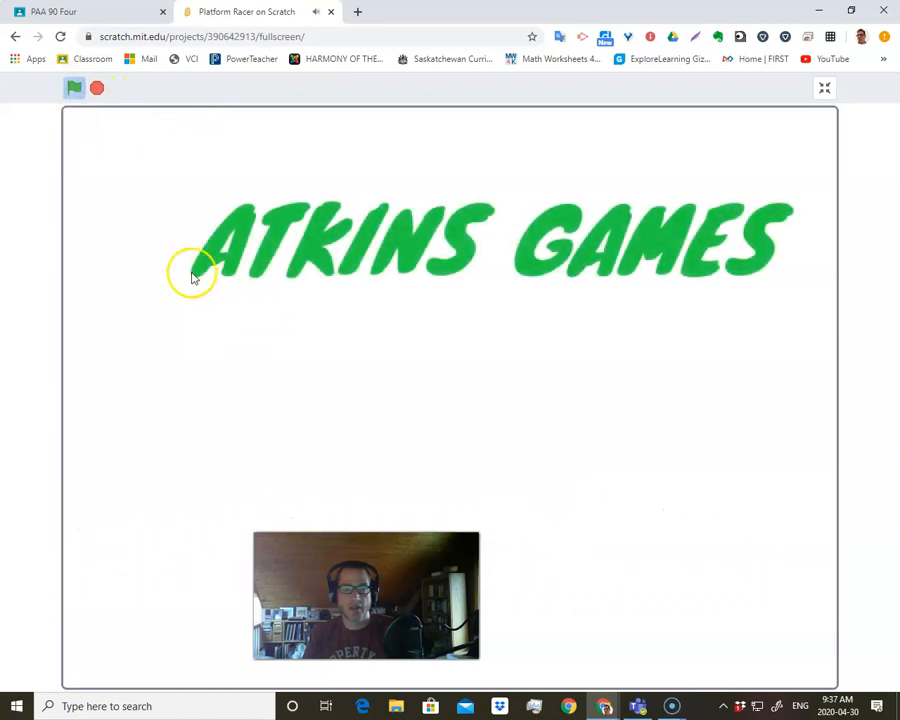
left_click(825, 88)
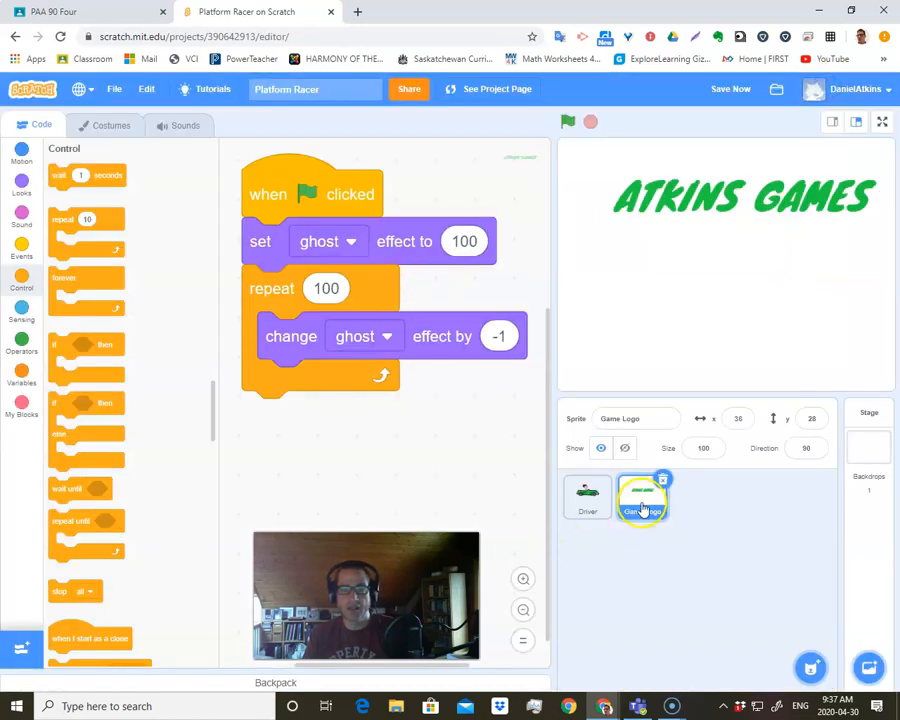
Step: Move the logo on the stage to x 18, y 23 and insert a go to x: 18 y: 23 block after the green flag block
left_click_drag(710, 194, 697, 203)
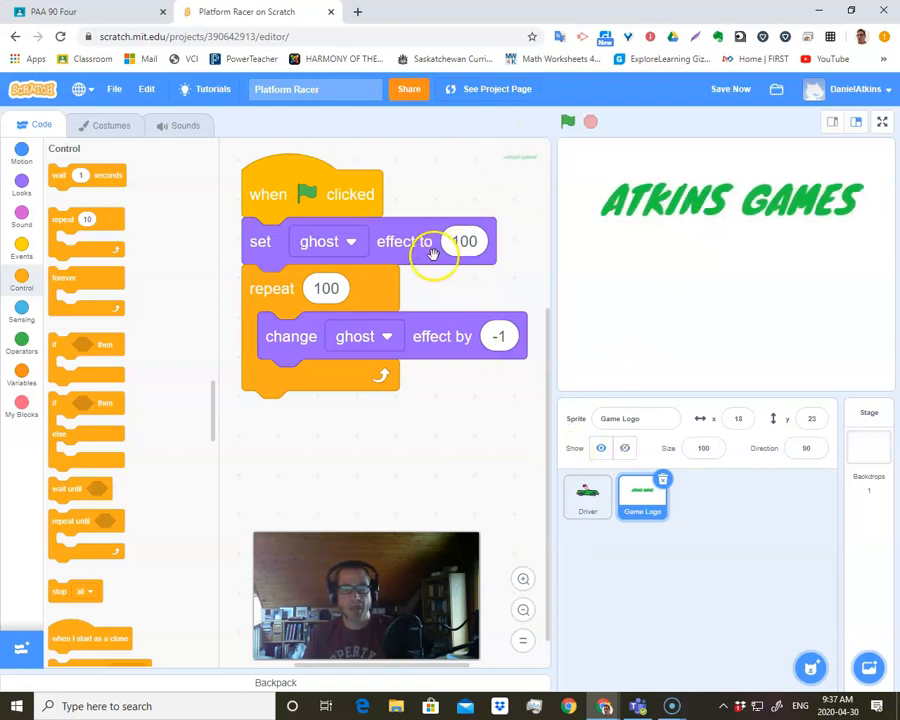
left_click(22, 183)
left_click(22, 151)
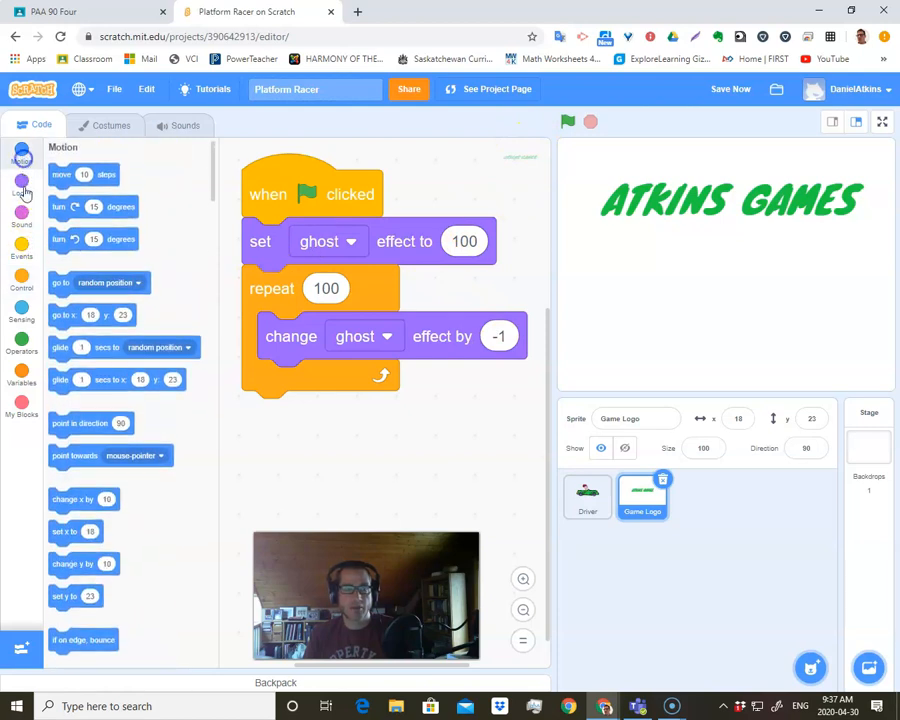
left_click_drag(62, 315, 247, 227)
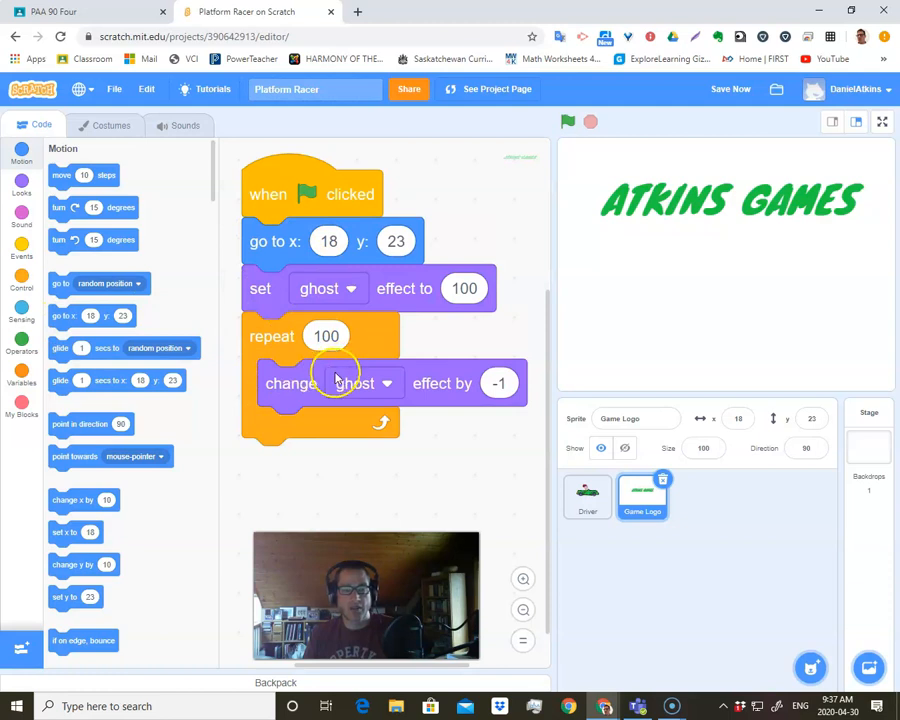
Step: Replay the project in full screen to check the repositioned logo, and return to the editor
left_click(883, 122)
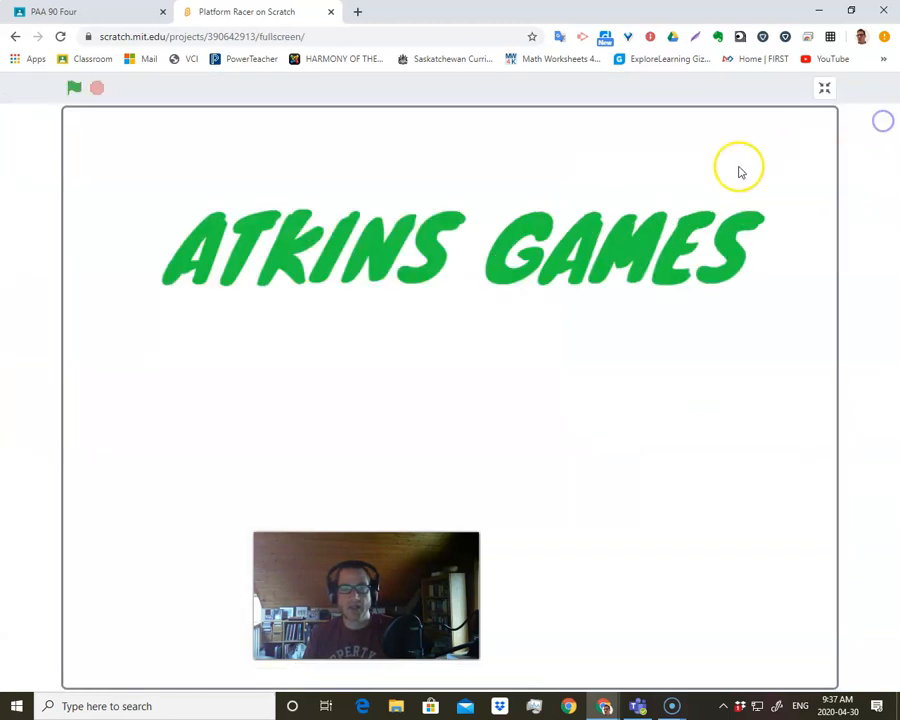
left_click(74, 91)
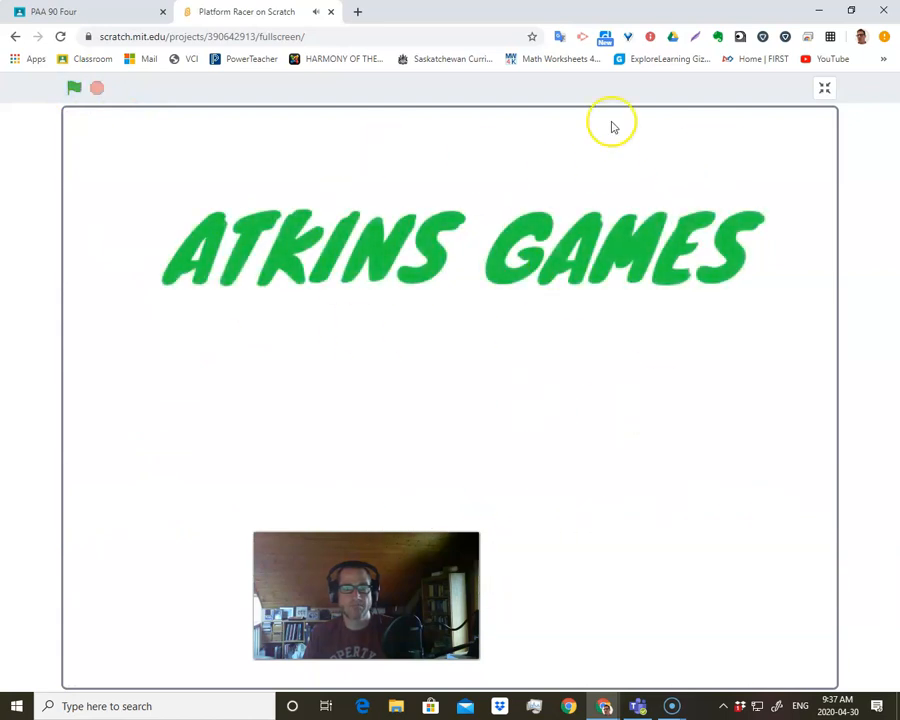
left_click(826, 87)
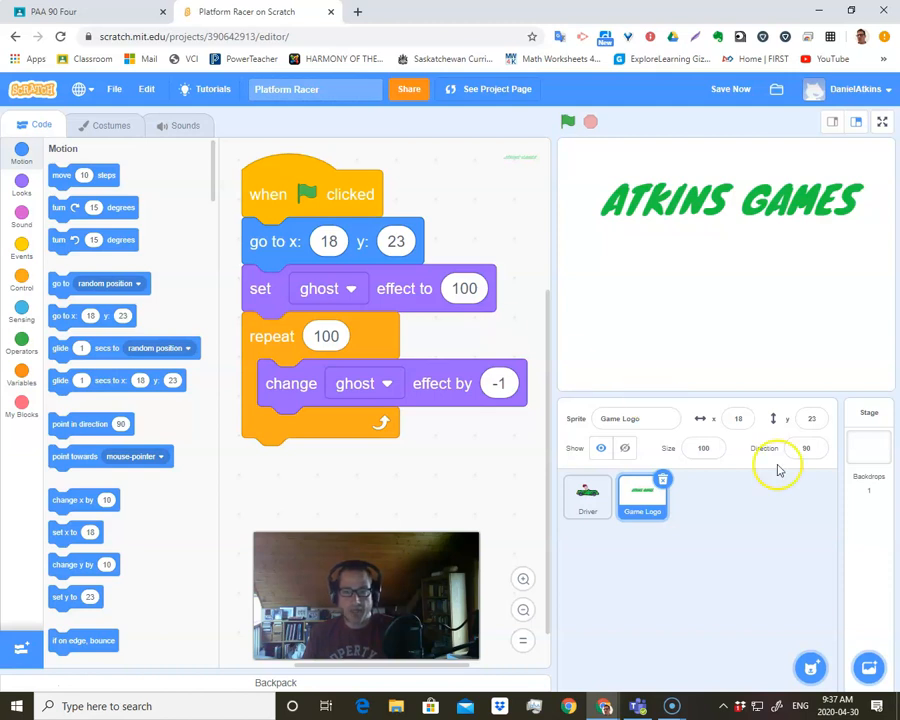
Step: Add the Blue Sky backdrop from the backdrop library to the stage
left_click(872, 457)
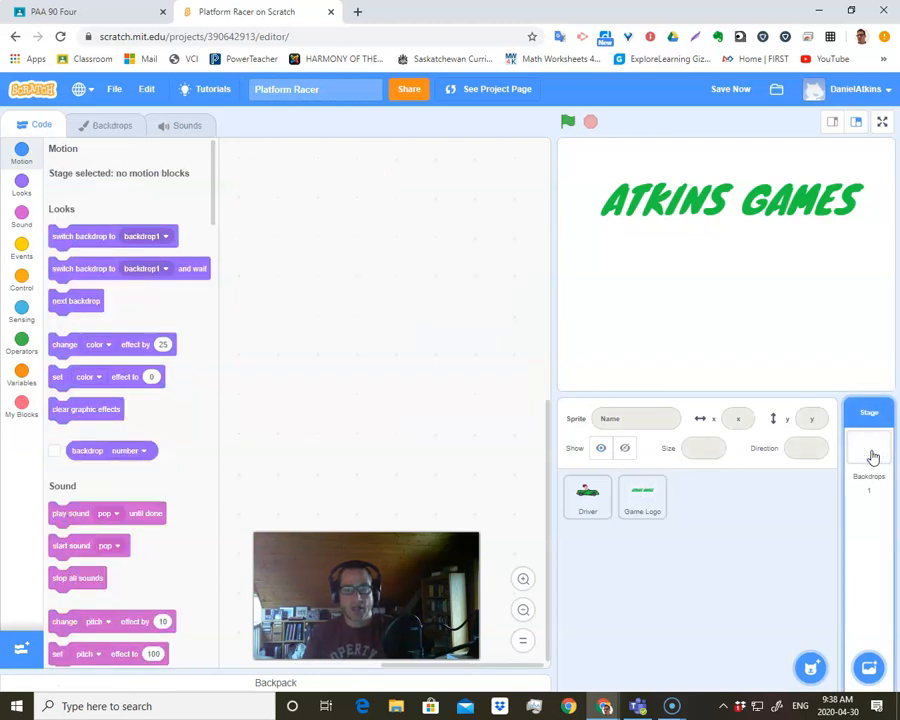
left_click(871, 454)
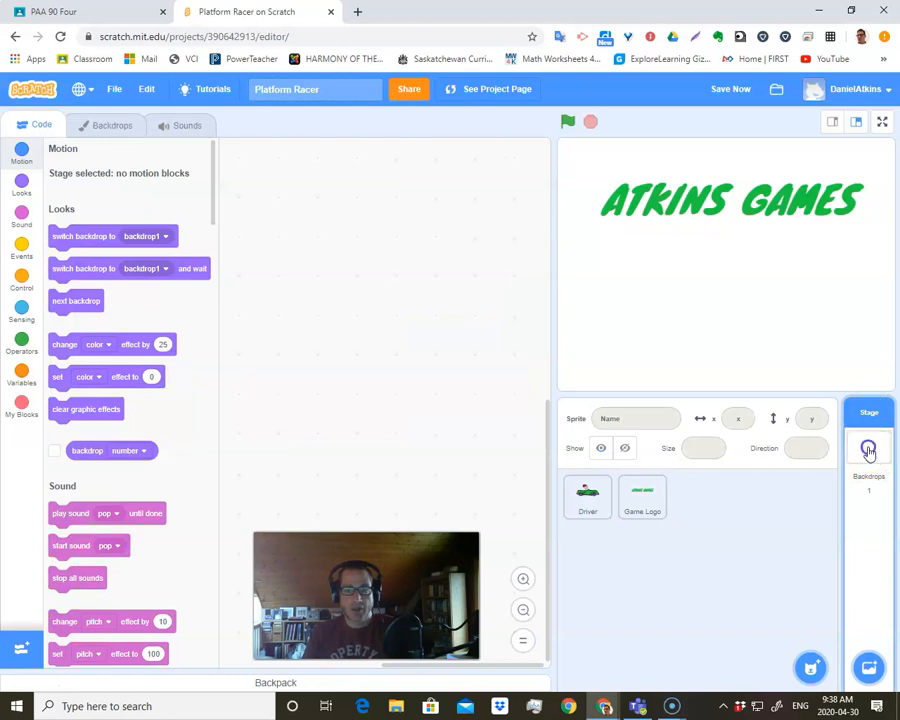
left_click(101, 126)
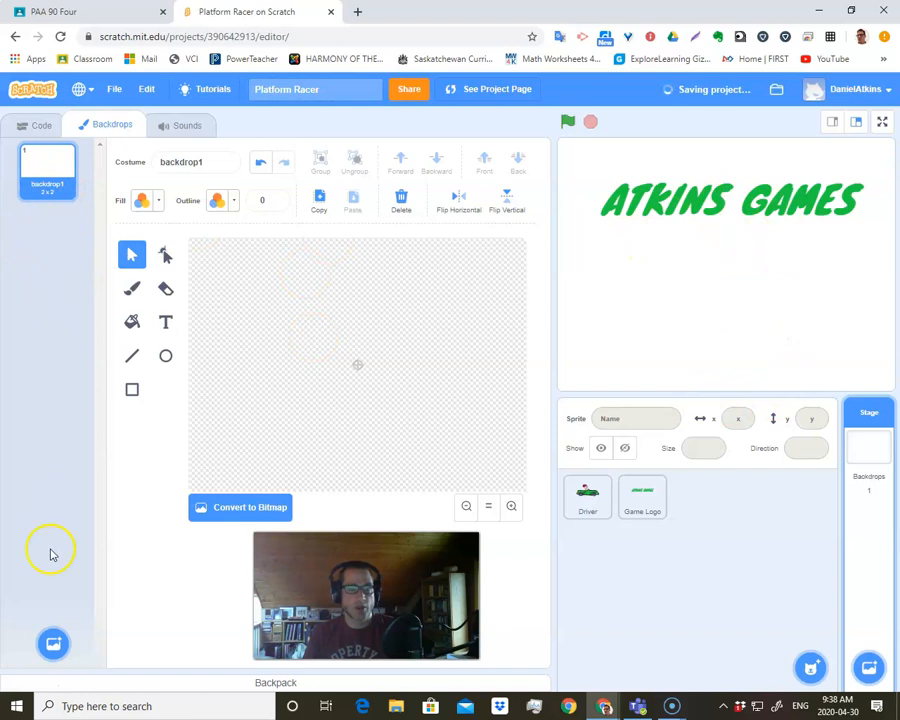
left_click(55, 653)
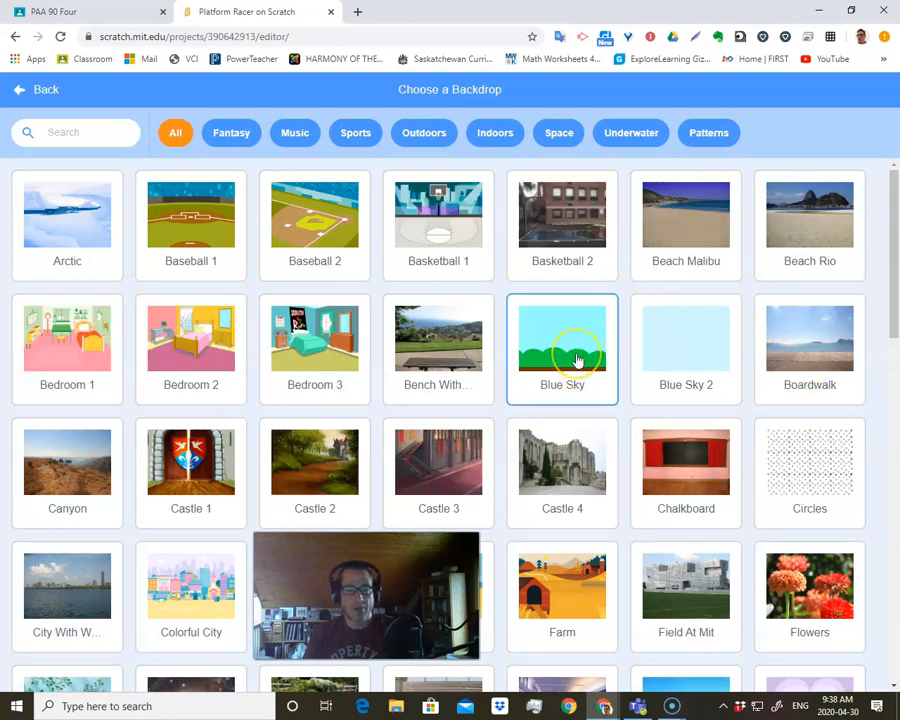
scroll(583, 365, "down", 7)
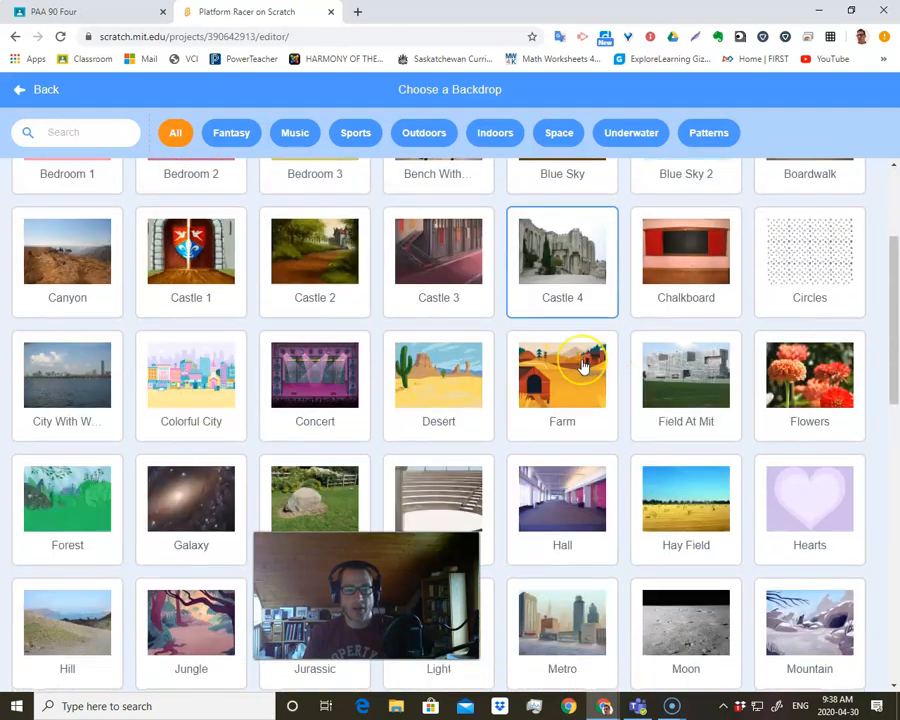
scroll(583, 365, "down", 2)
scroll(583, 365, "down", 5)
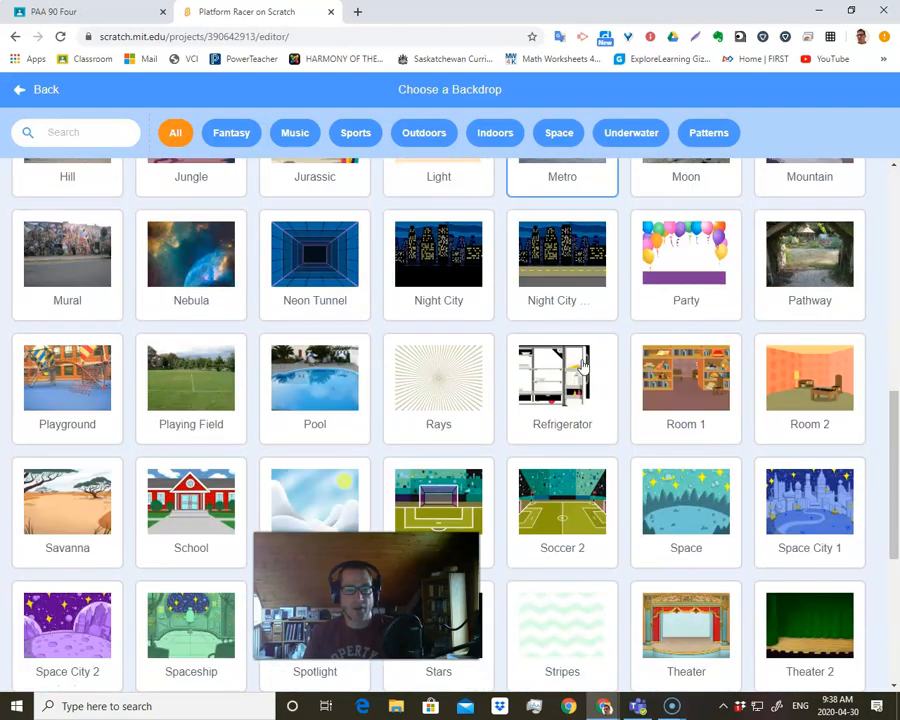
scroll(583, 365, "down", 2)
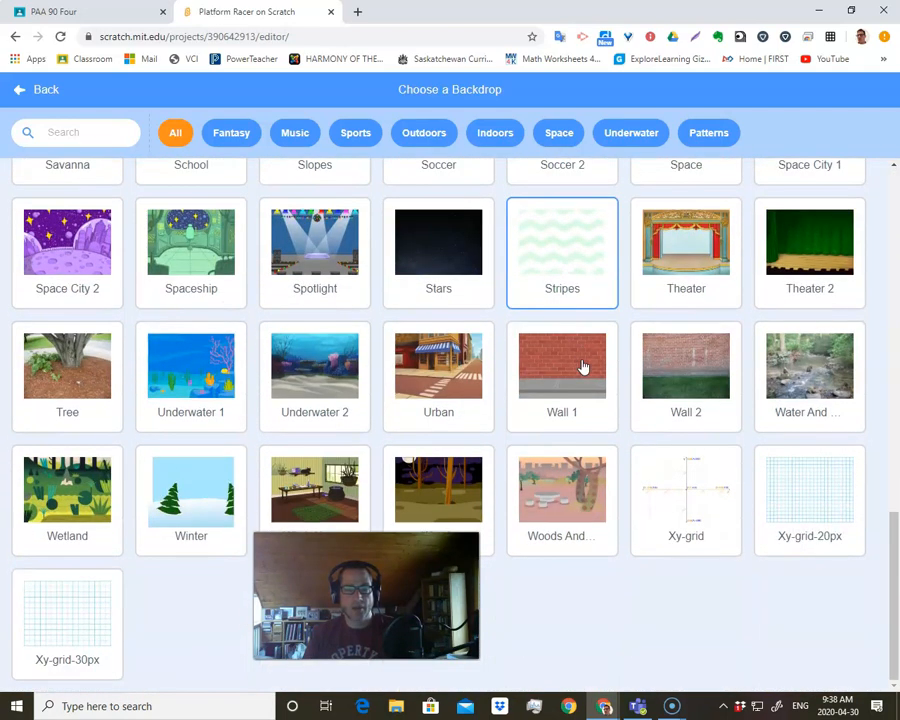
scroll(580, 366, "up", 2)
scroll(580, 366, "down", 2)
scroll(583, 366, "up", 15)
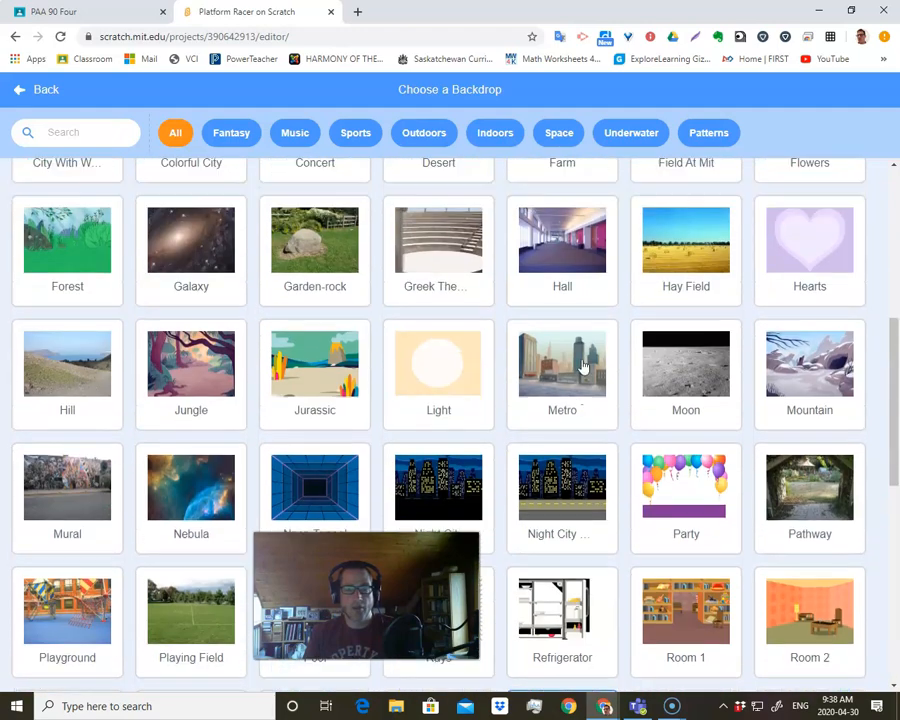
left_click(553, 346)
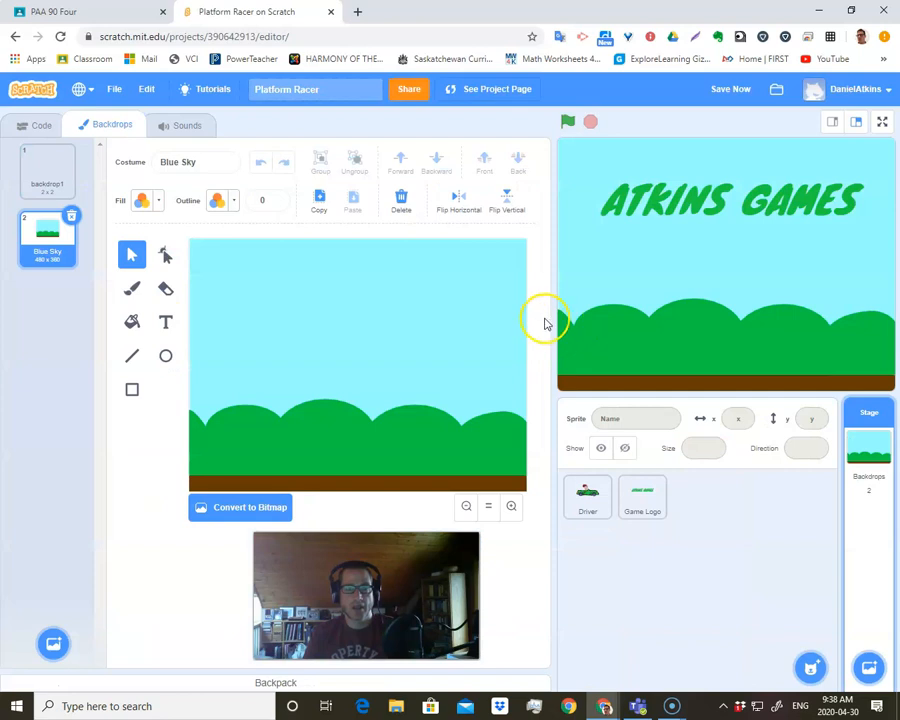
Step: Run the project to check the car and the logo against the new backdrop
left_click(580, 502)
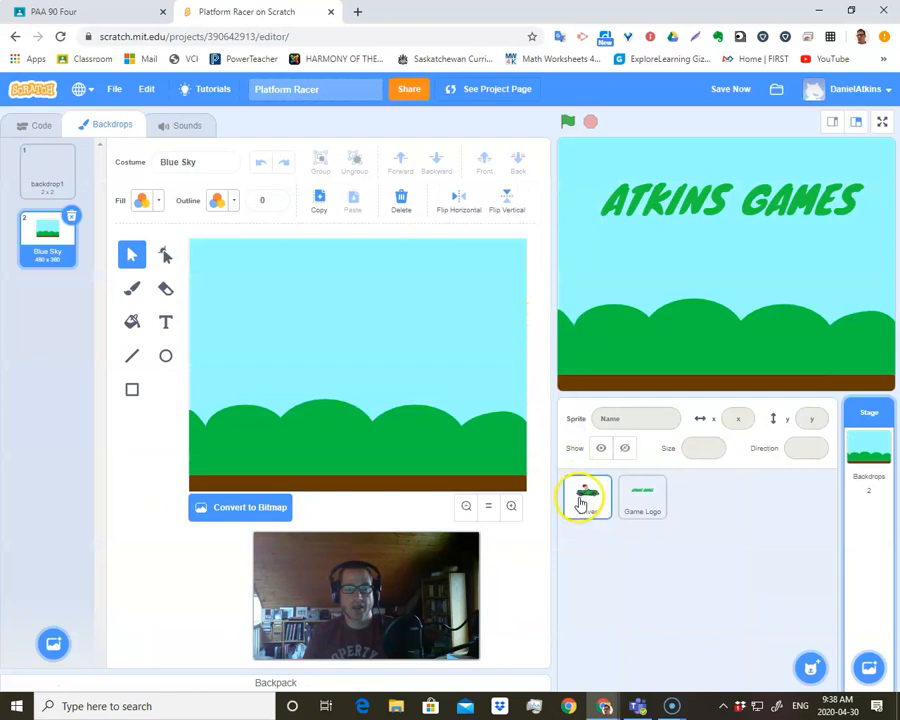
left_click(577, 126)
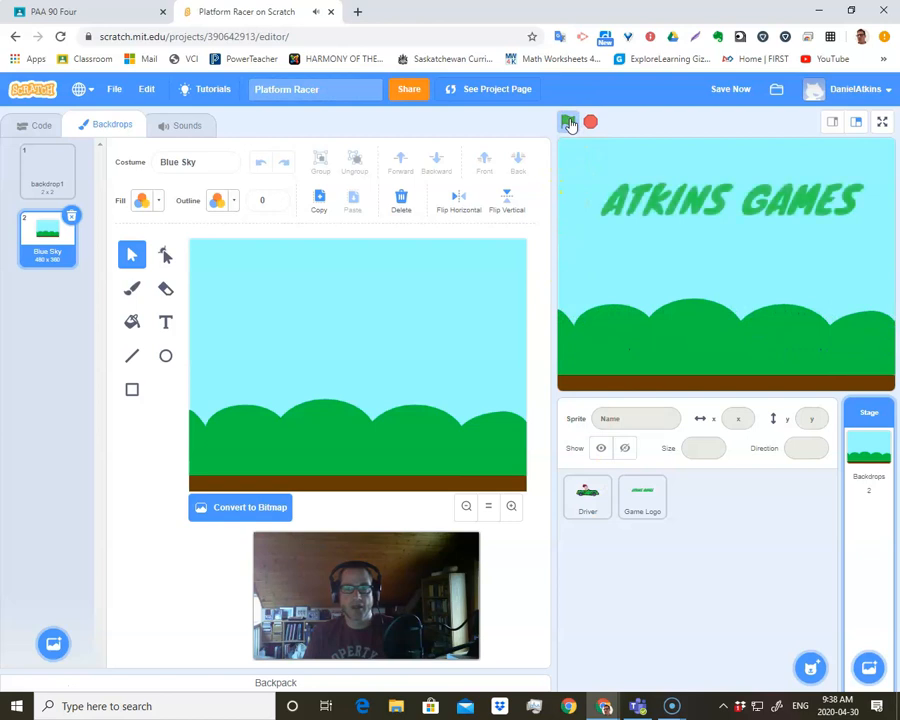
left_click(614, 214)
left_click(569, 122)
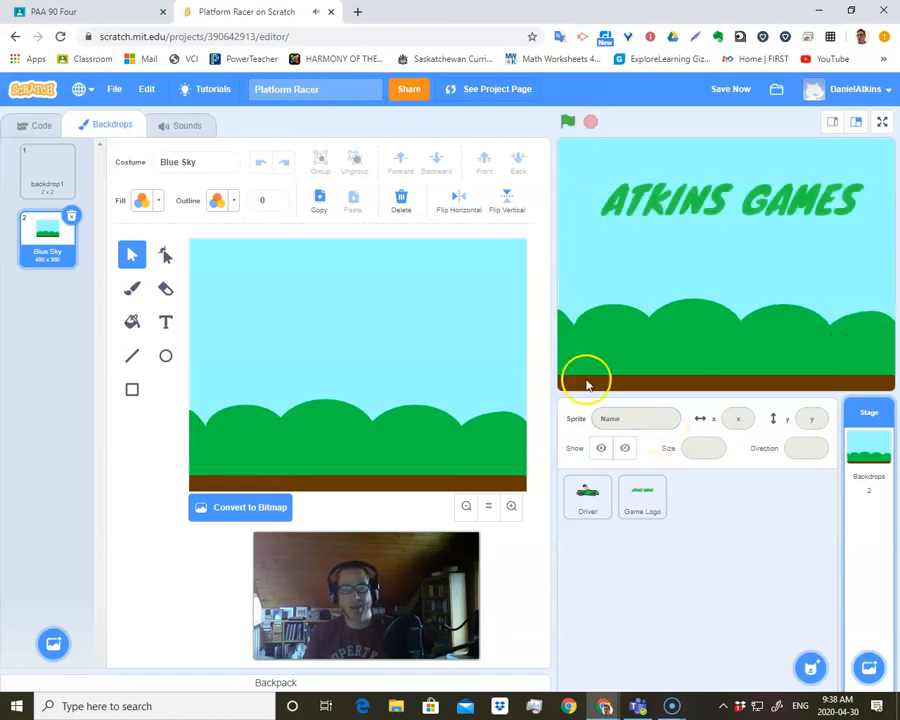
Step: Show the Driver sprite and move the car on the stage down onto the brown road at x -153, y -129
left_click(588, 495)
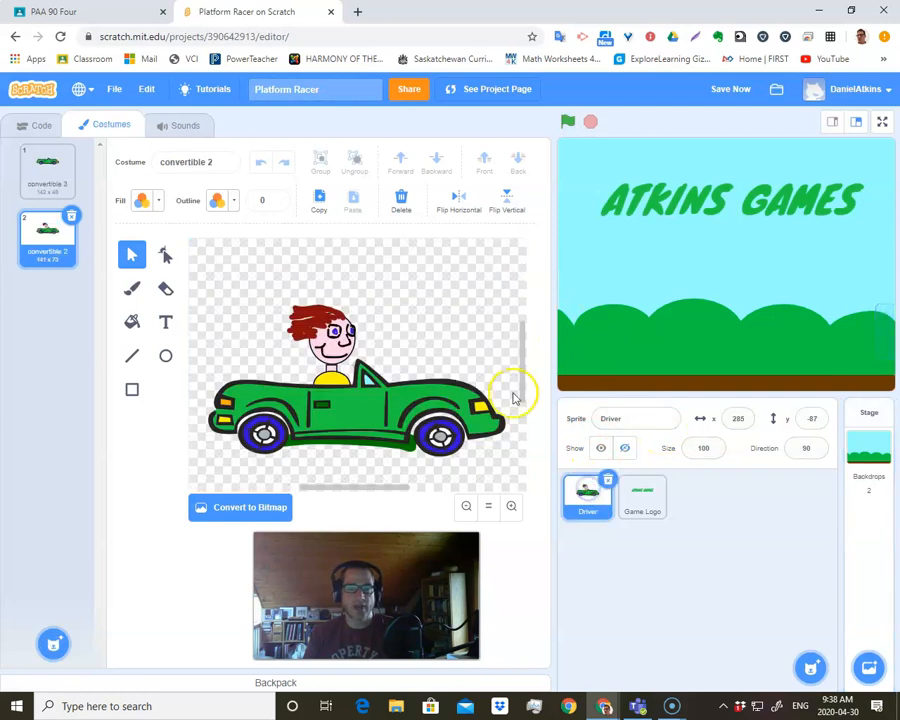
left_click(40, 125)
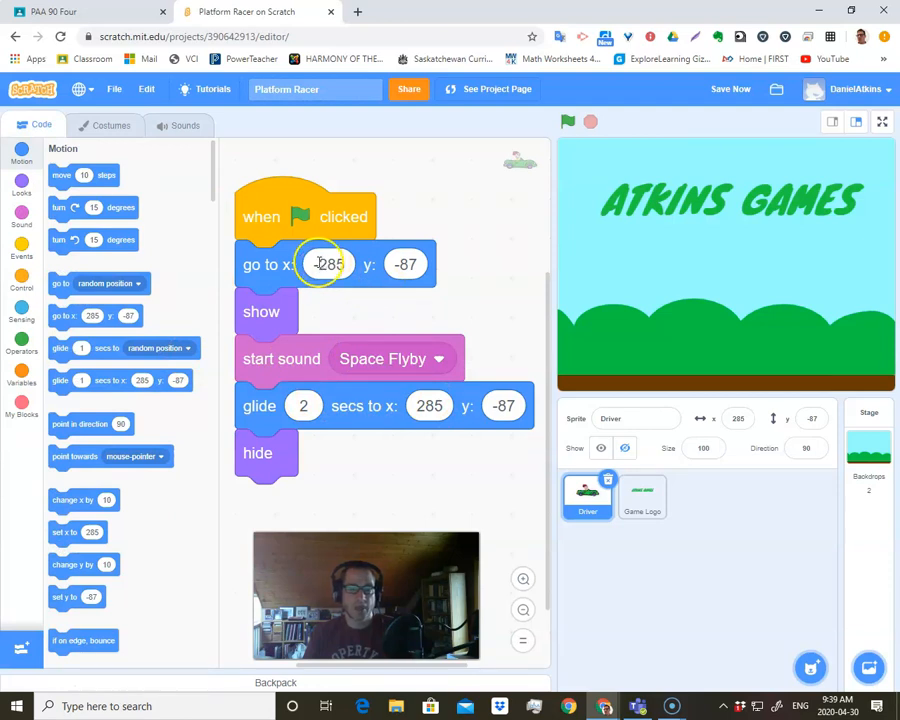
left_click(405, 264)
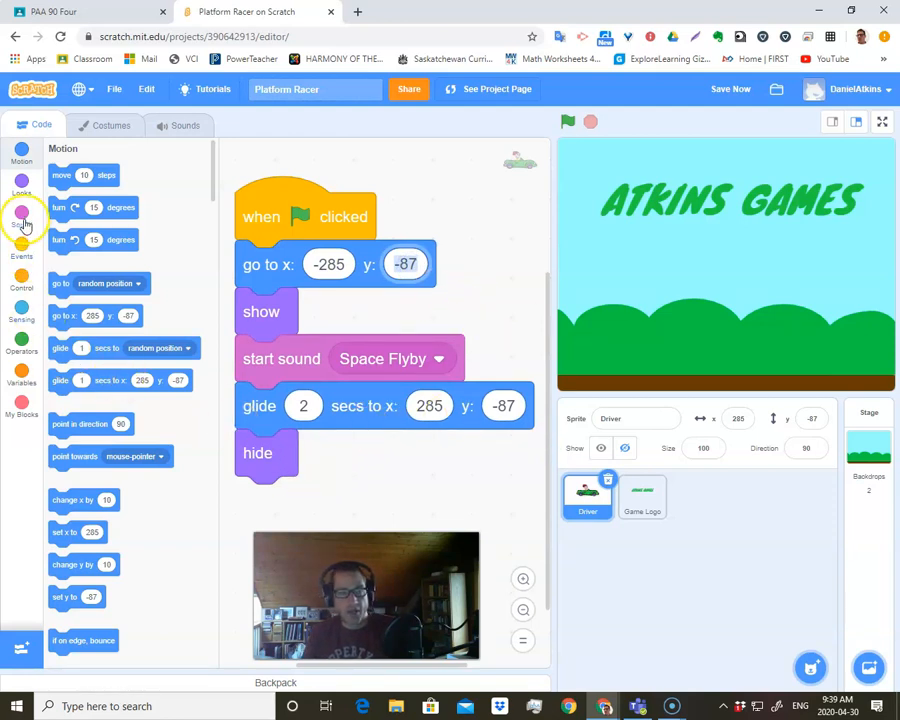
left_click(21, 182)
left_click(61, 640)
left_click_drag(880, 342, 570, 372)
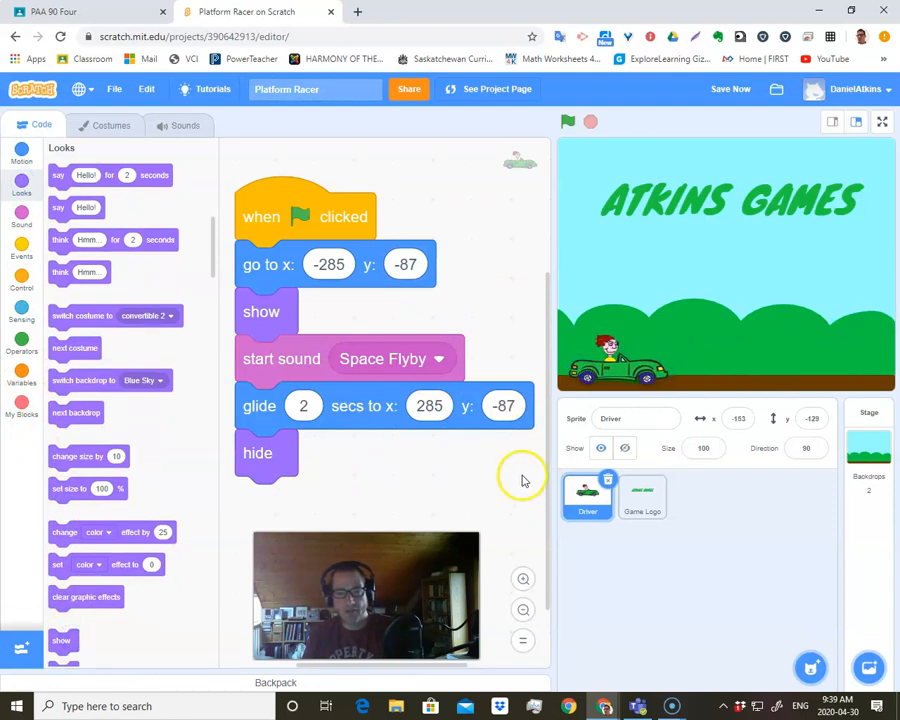
Step: Set y to -130 in the Driver's go to and glide blocks, and run the project to test the car's path
left_click(20, 153)
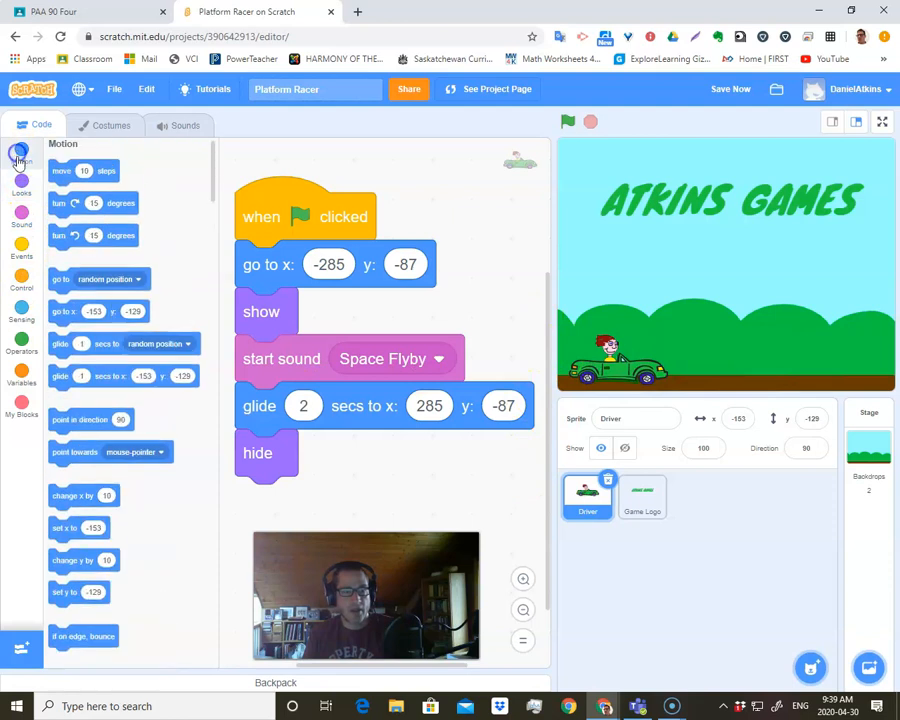
left_click(404, 264)
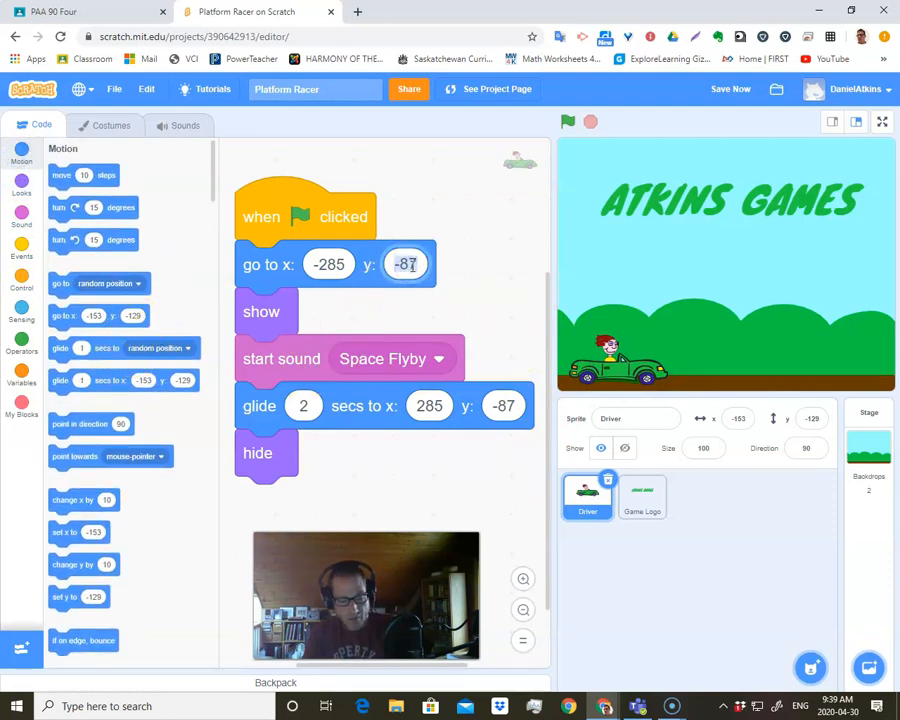
type("-130")
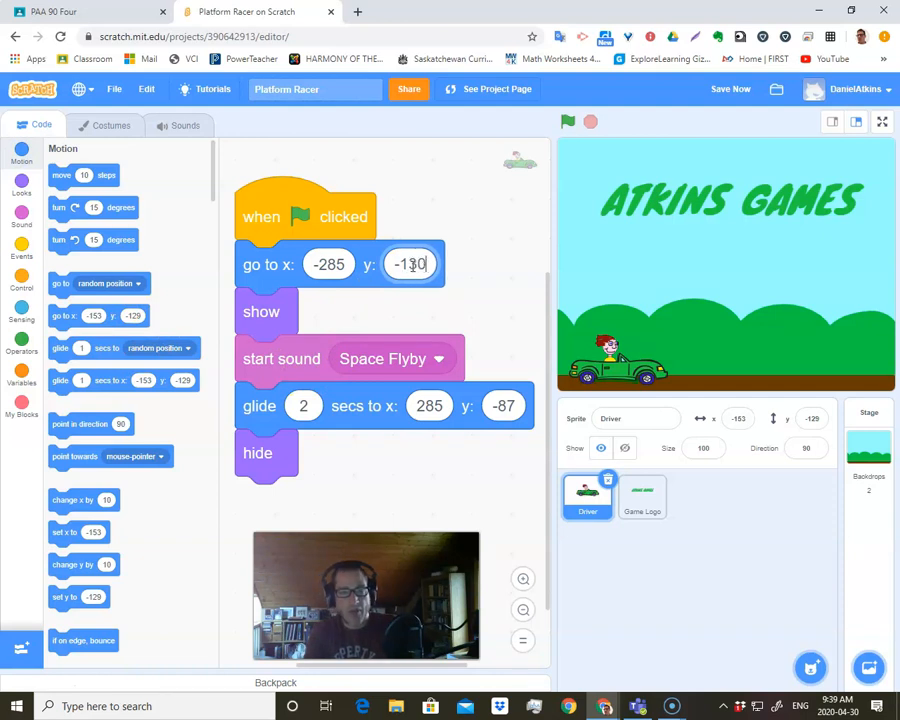
left_click(504, 406)
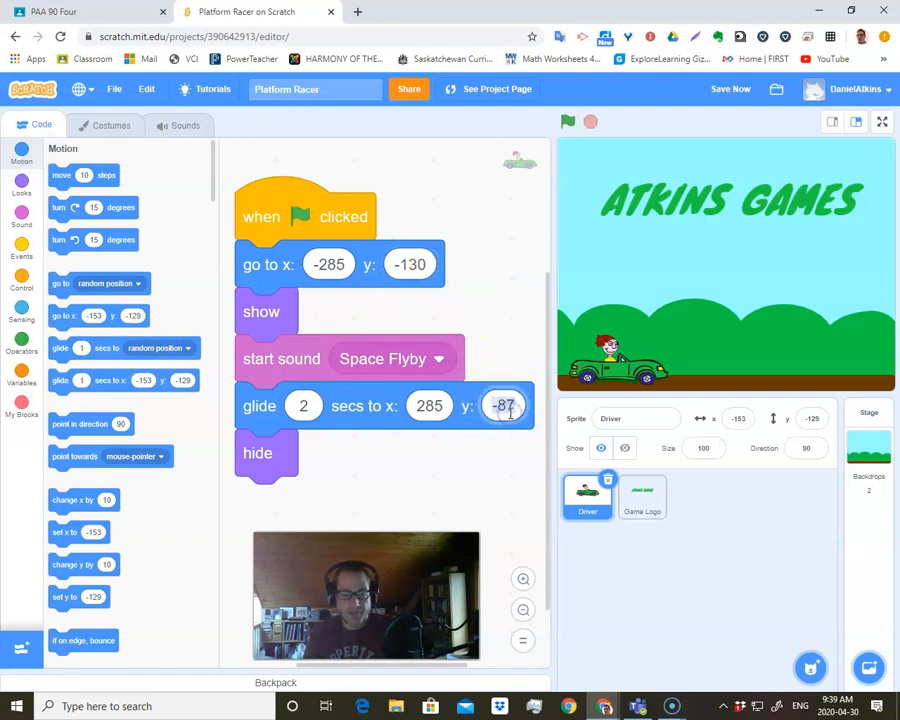
type("-130")
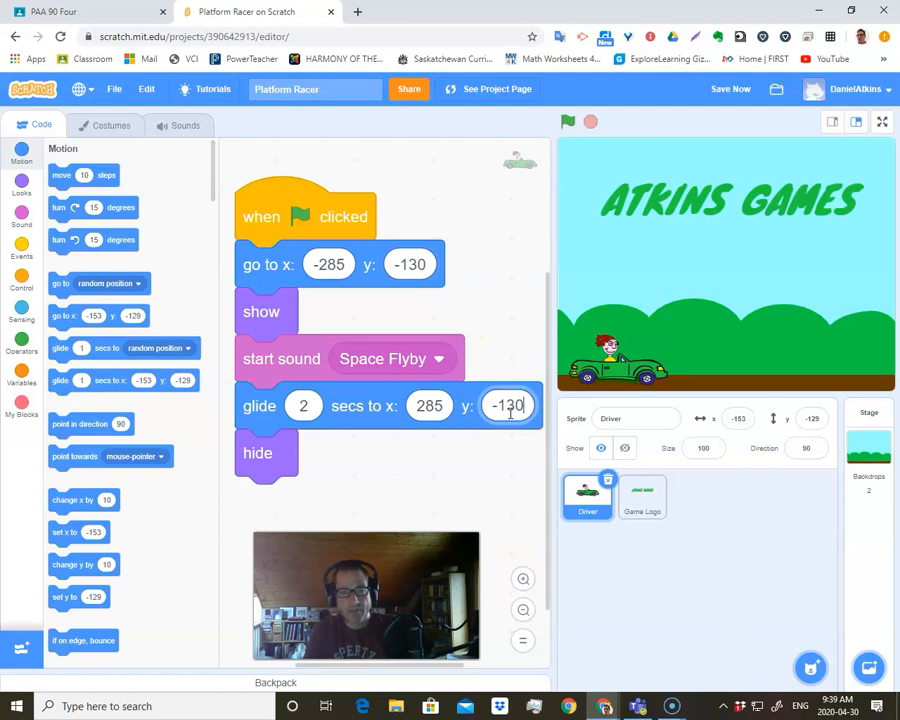
left_click(567, 123)
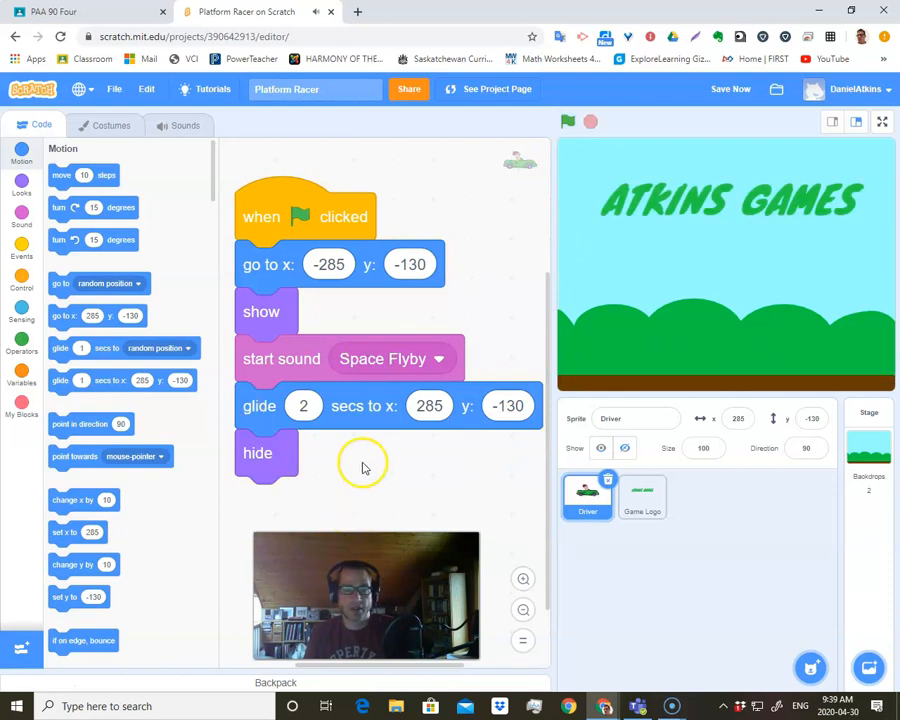
Step: Rename the stage's Blue Sky backdrop to Logo Screen and delete the blank backdrop1
left_click(866, 446)
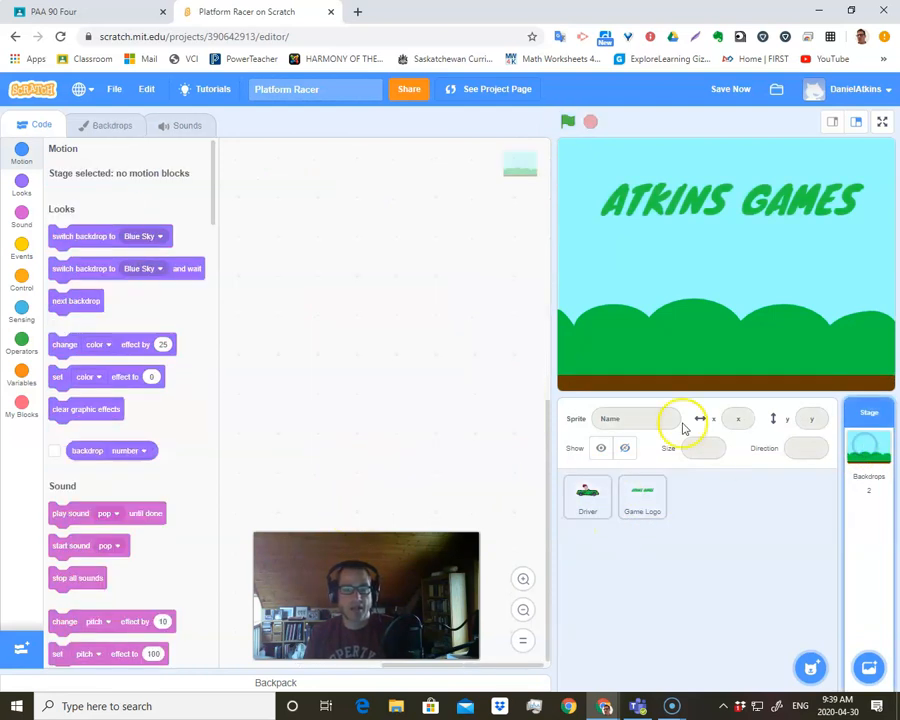
left_click(111, 122)
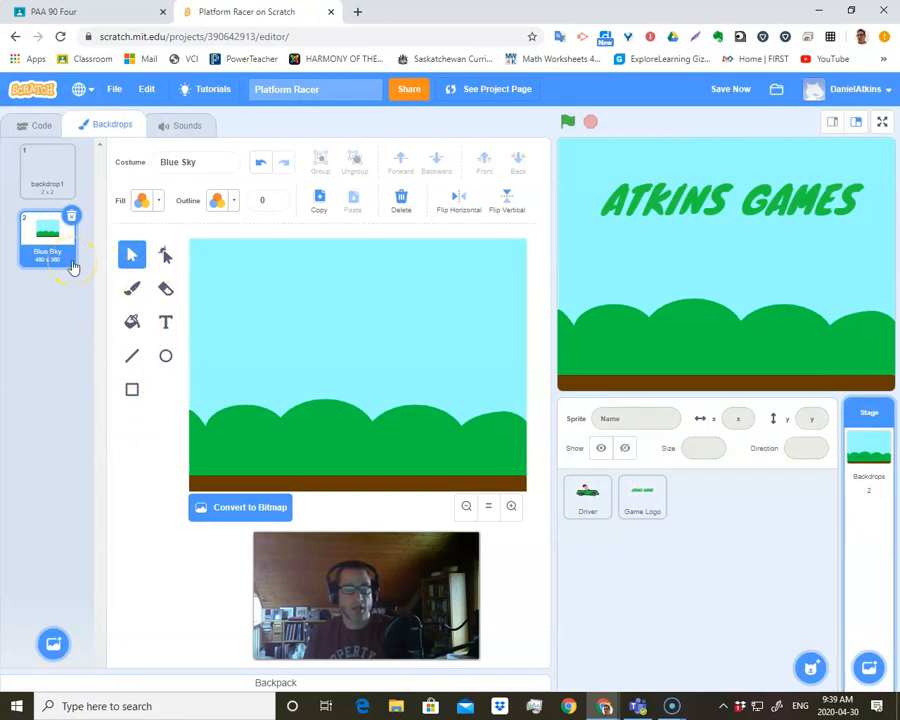
left_click(156, 162)
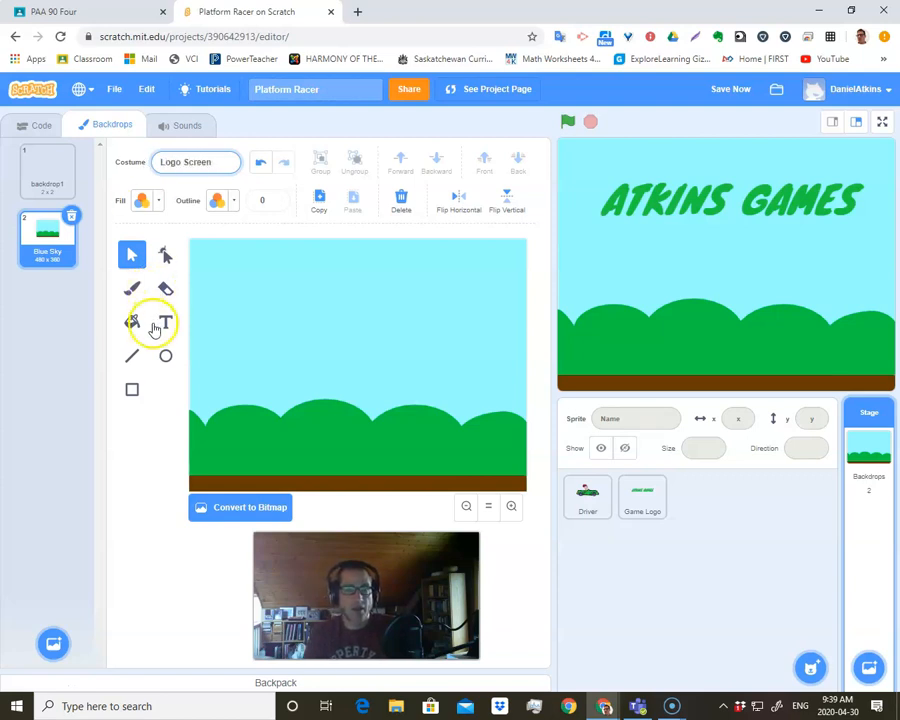
left_click(159, 434)
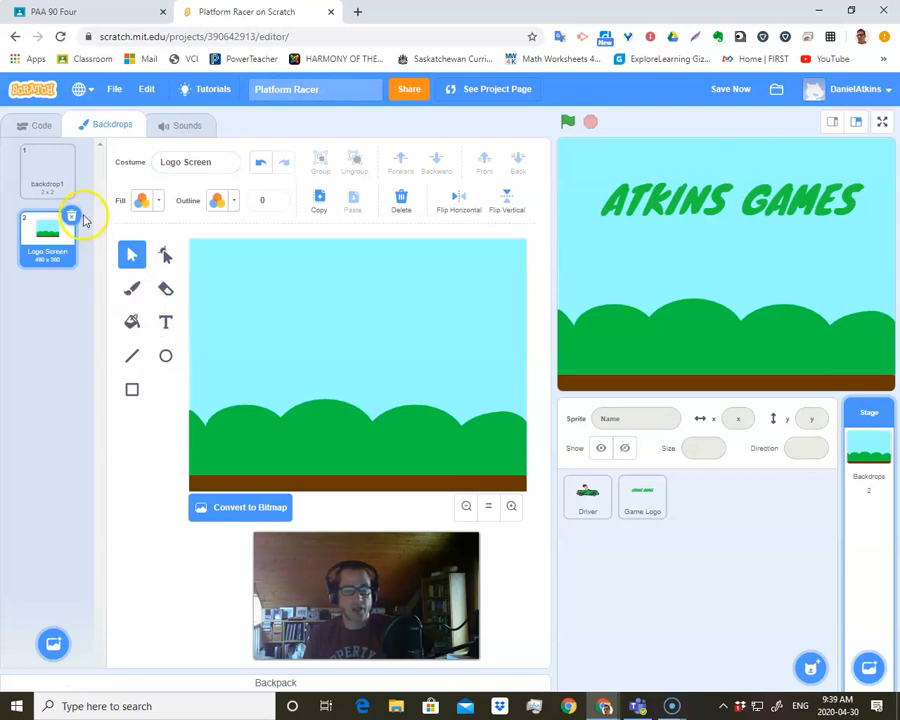
left_click(70, 155)
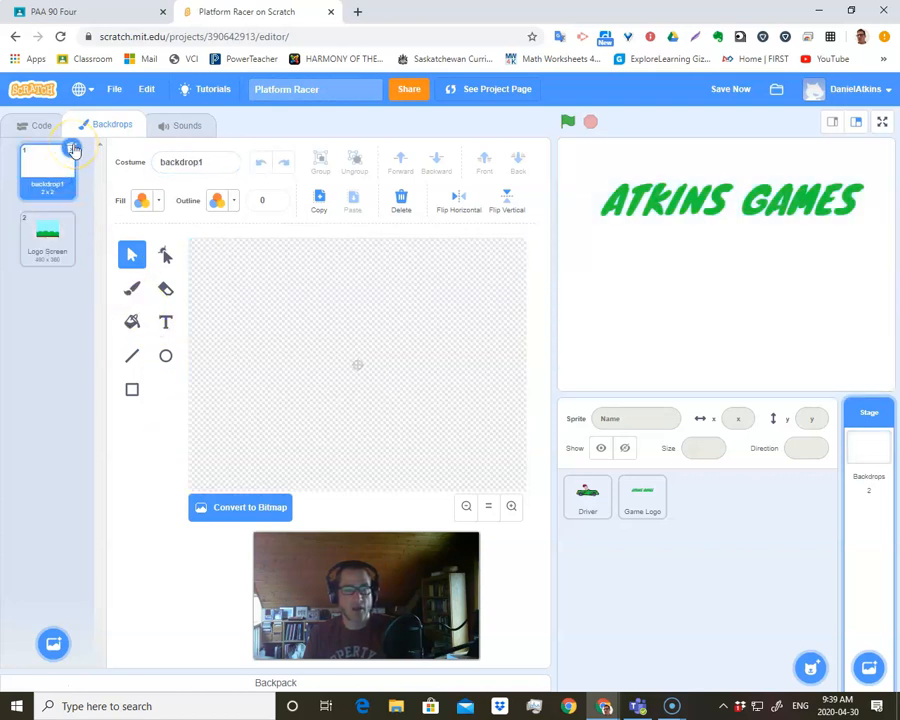
left_click(72, 150)
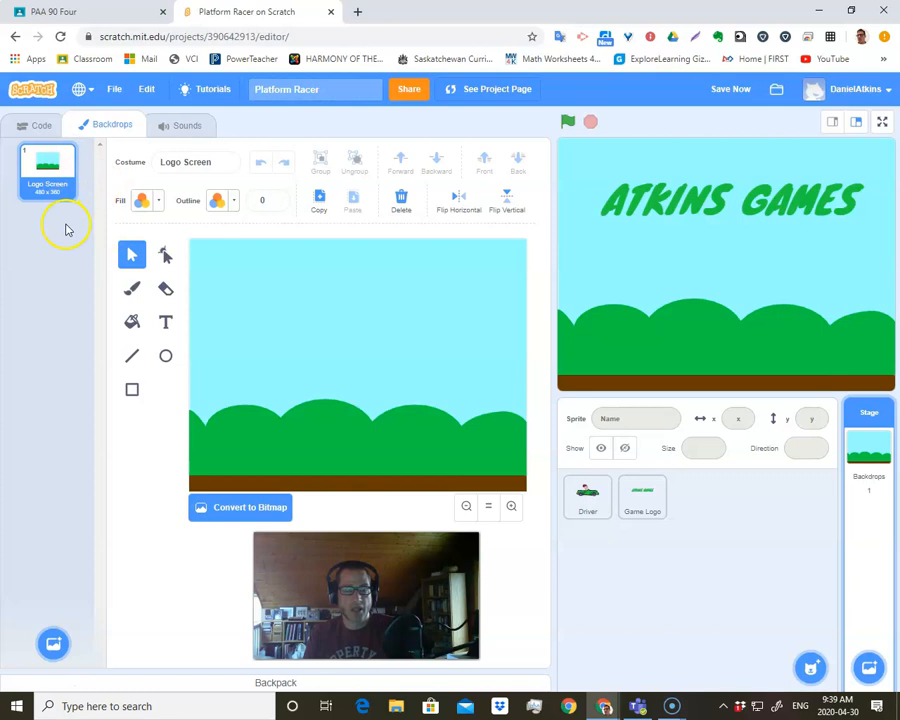
Step: Add the Blue Sky 2 backdrop from the library and rename it to Start Menu
mouse_move(50, 640)
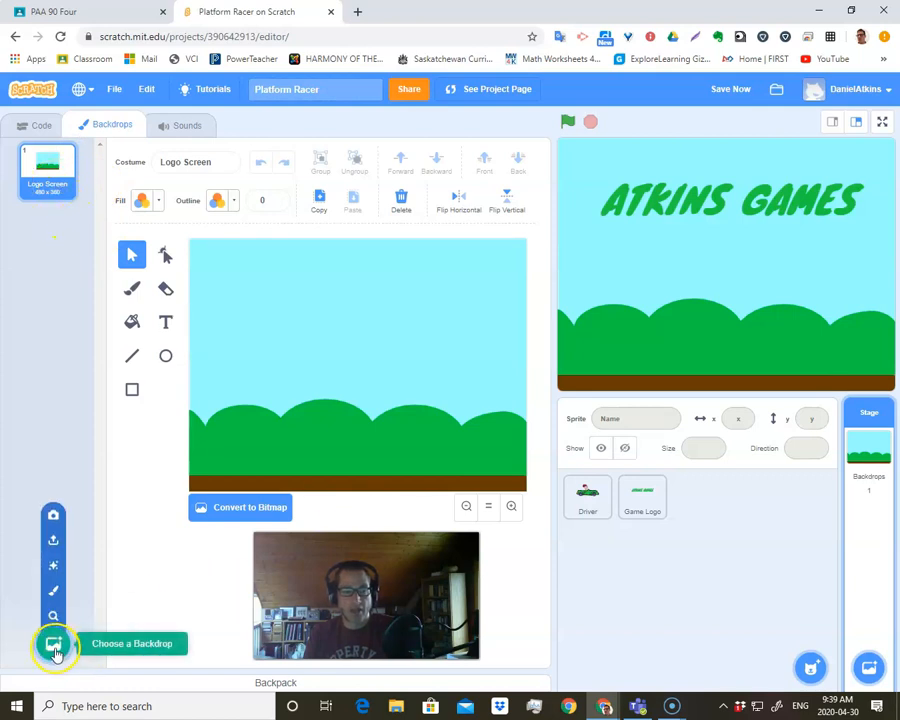
left_click(55, 617)
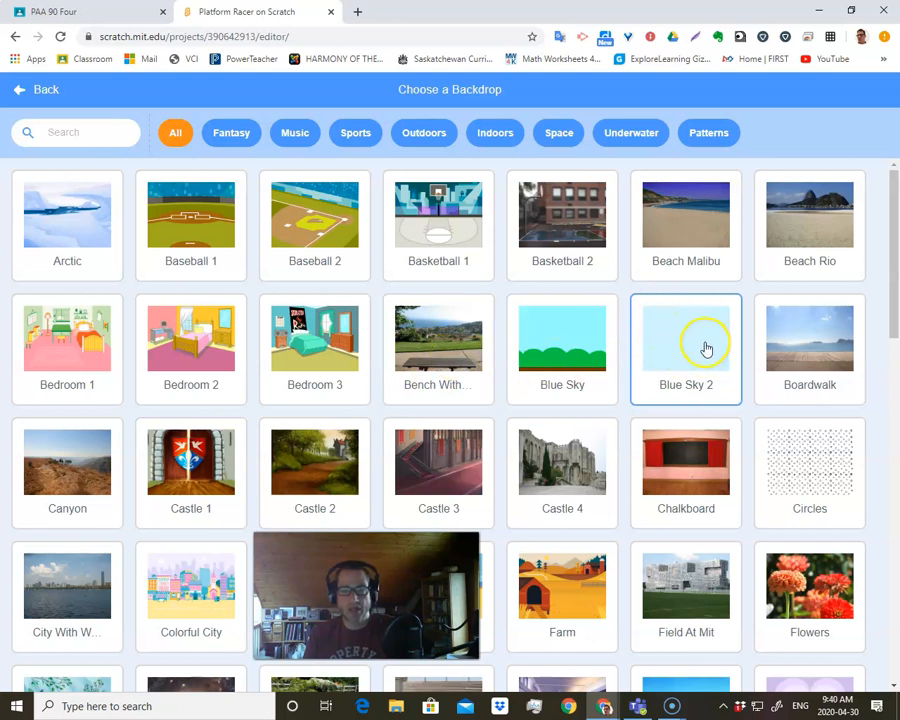
left_click(706, 347)
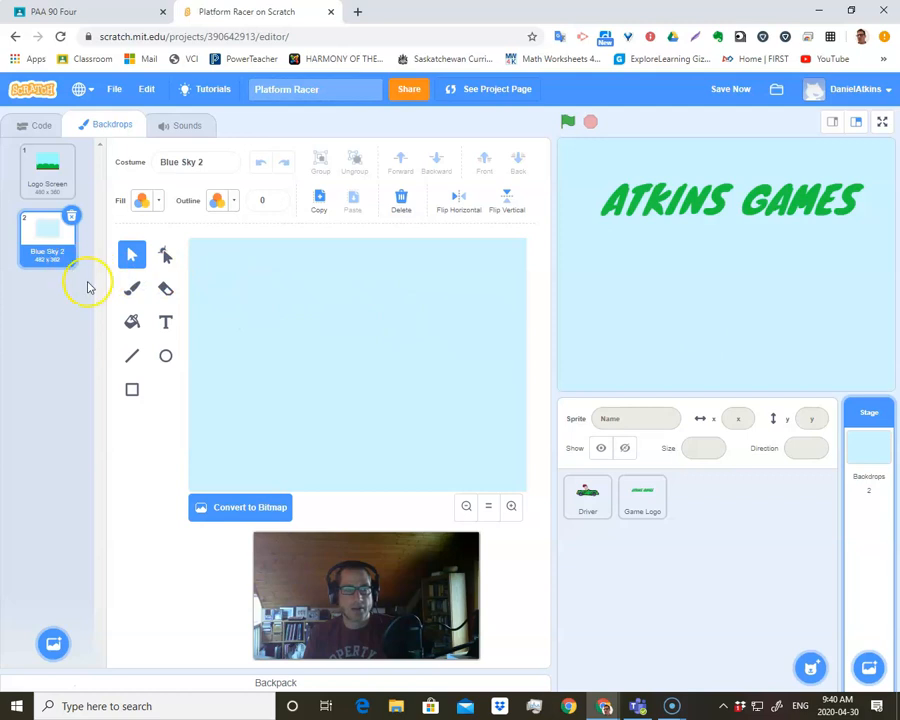
left_click(209, 165)
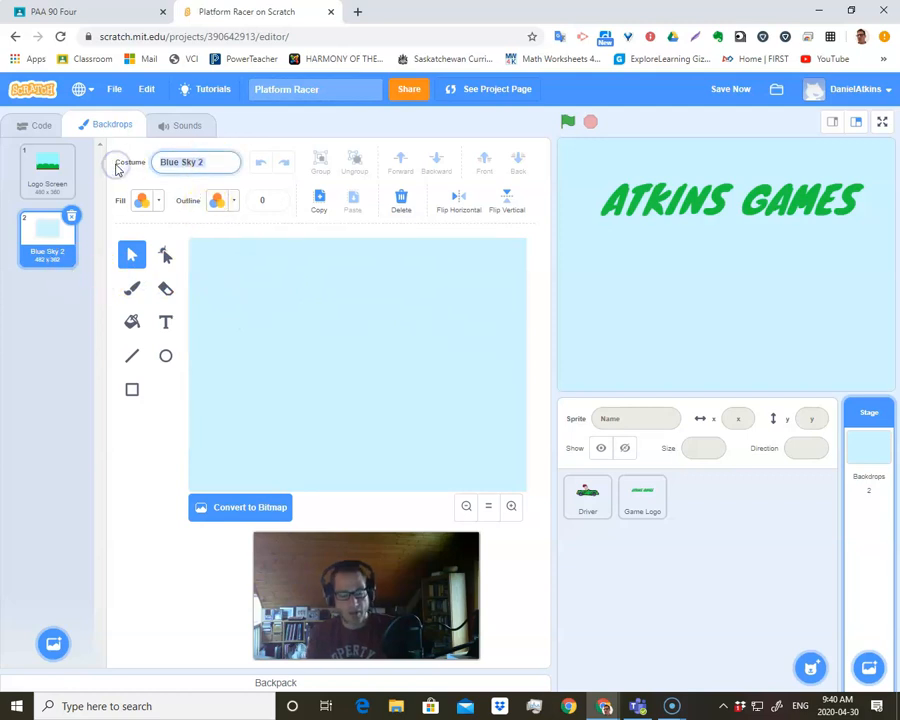
type("Start")
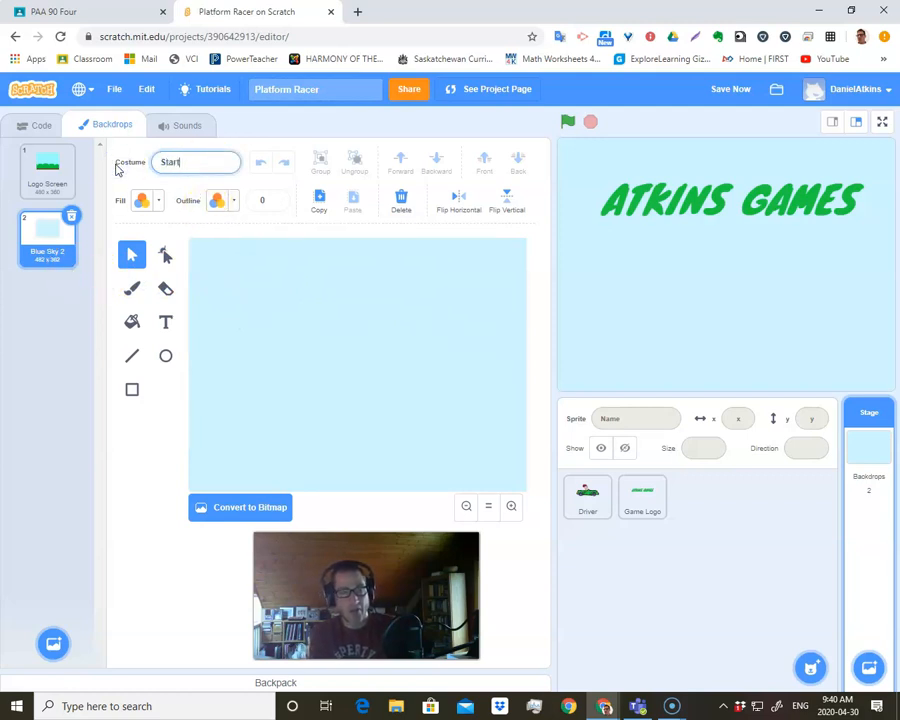
type(" Menu")
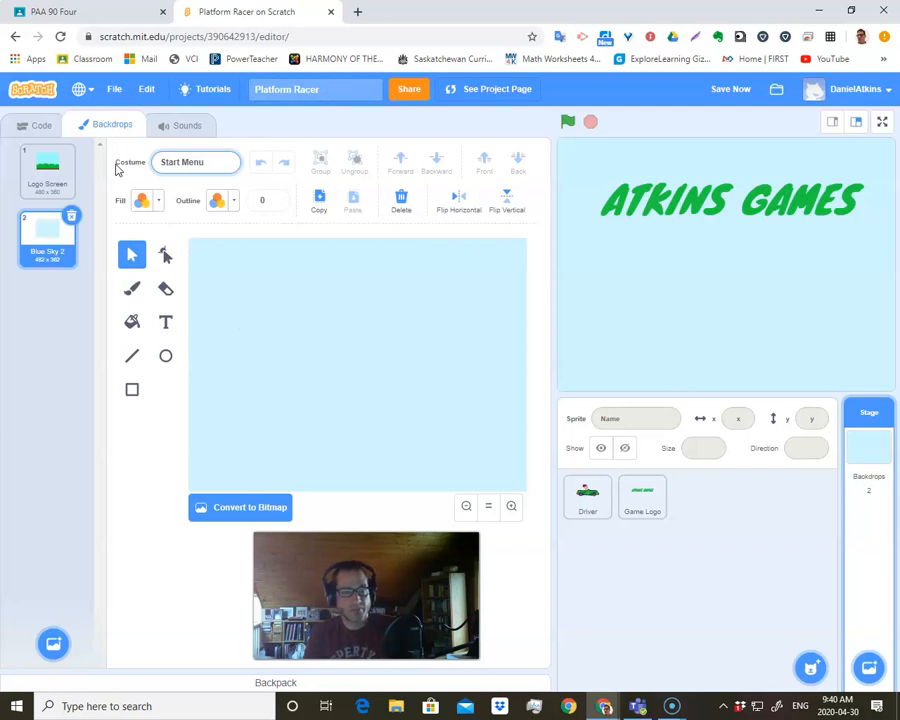
mouse_move(53, 638)
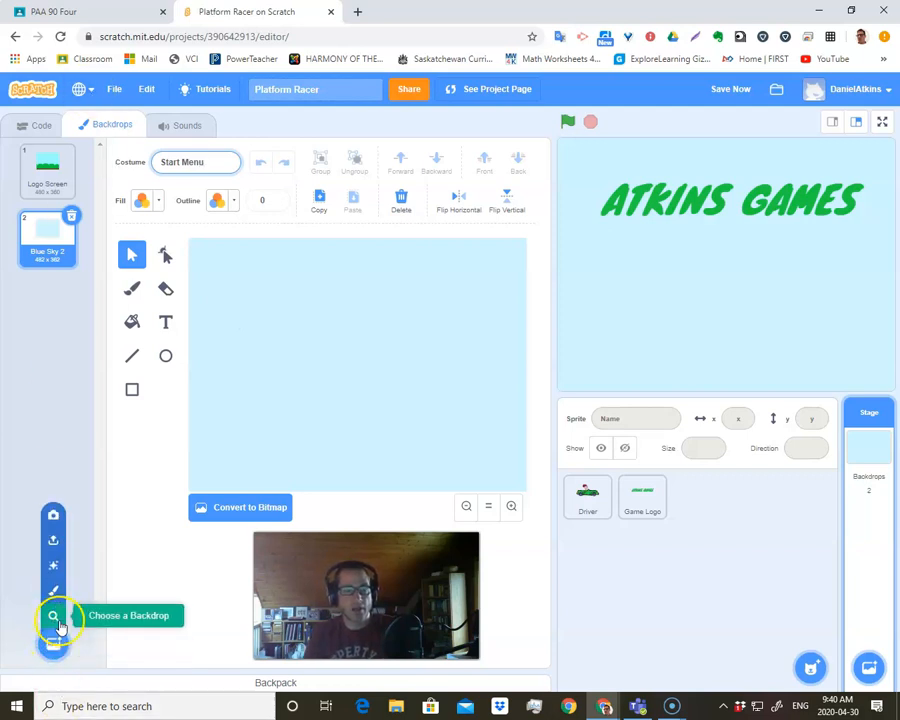
left_click(56, 618)
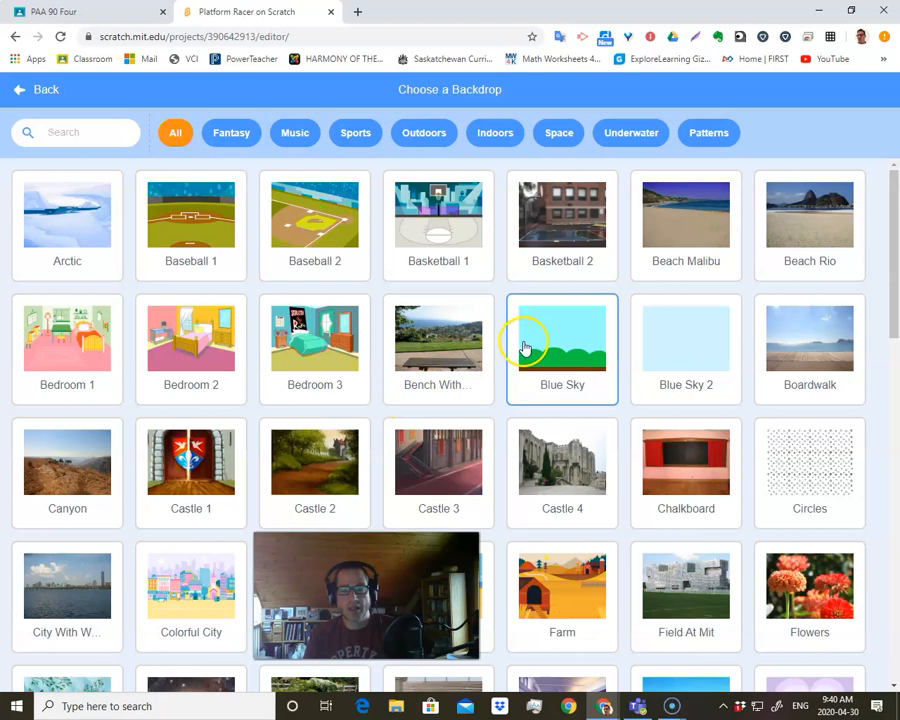
scroll(531, 358, "down", 5)
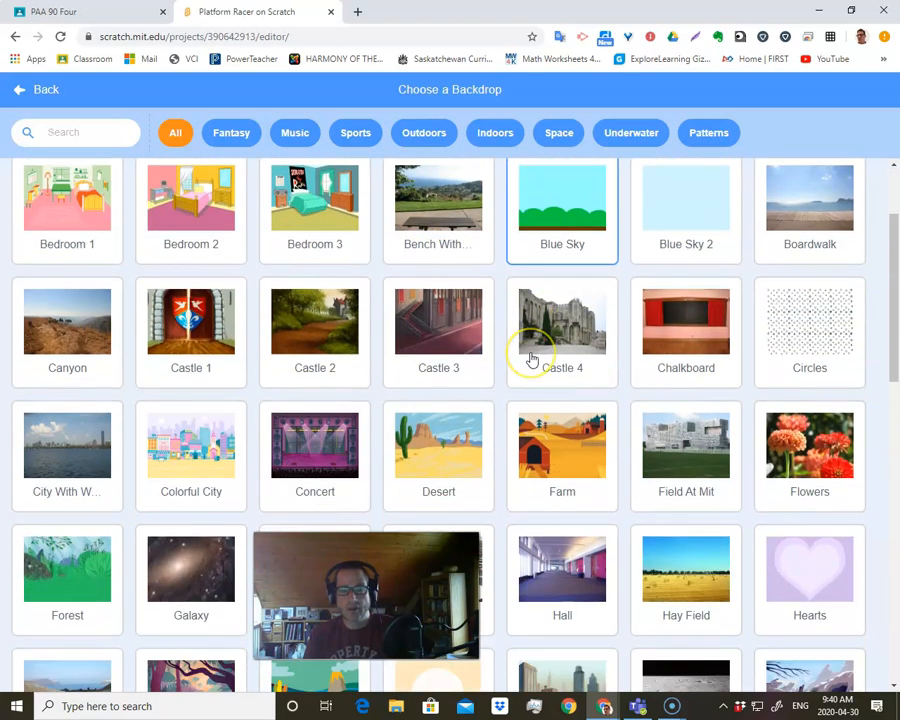
scroll(531, 358, "down", 6)
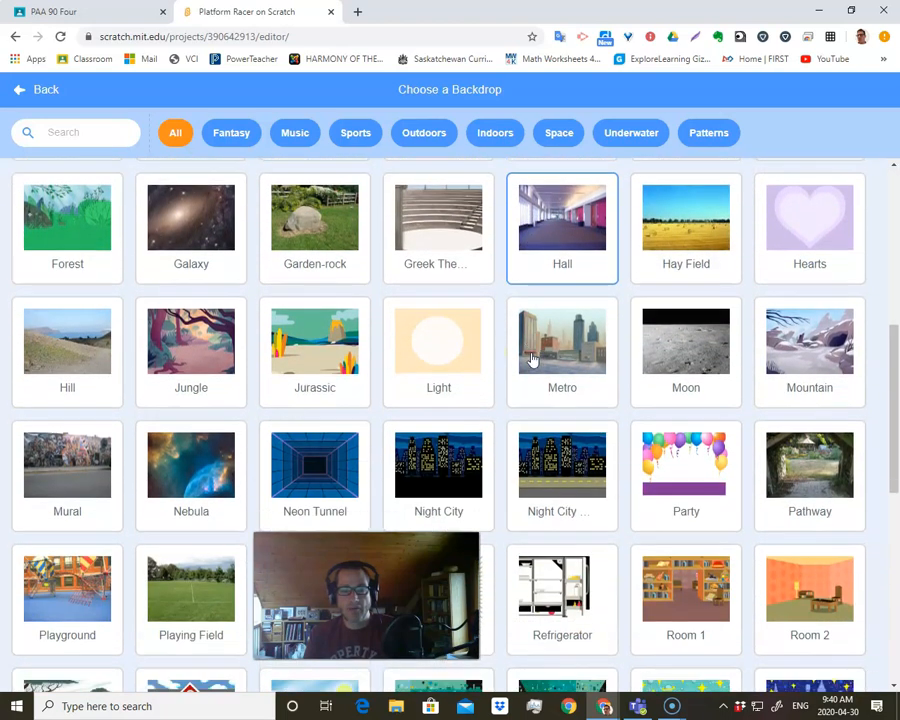
scroll(531, 358, "down", 6)
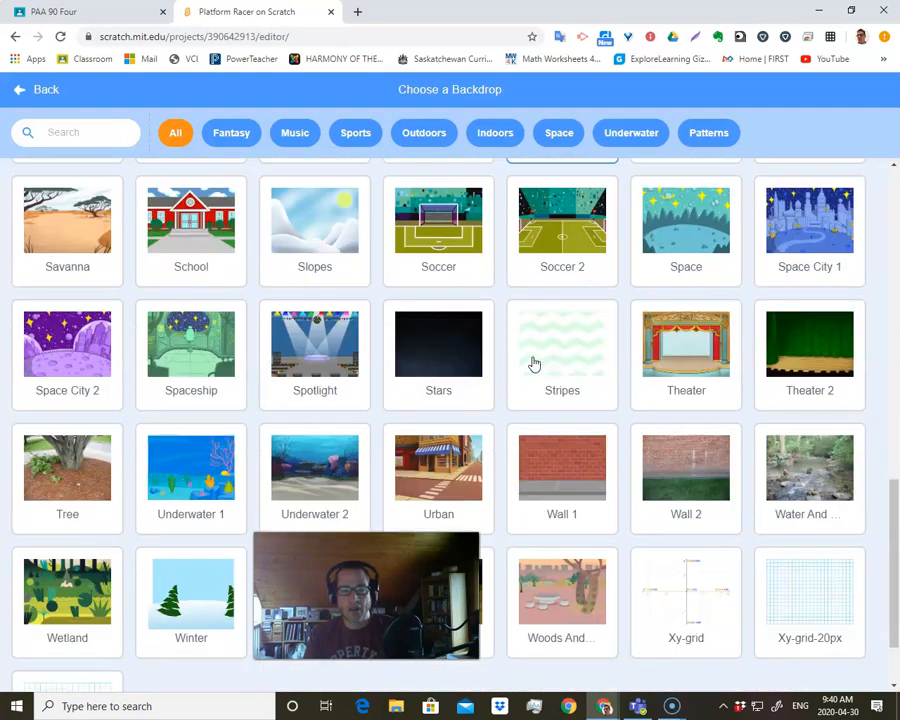
scroll(531, 363, "up", 15)
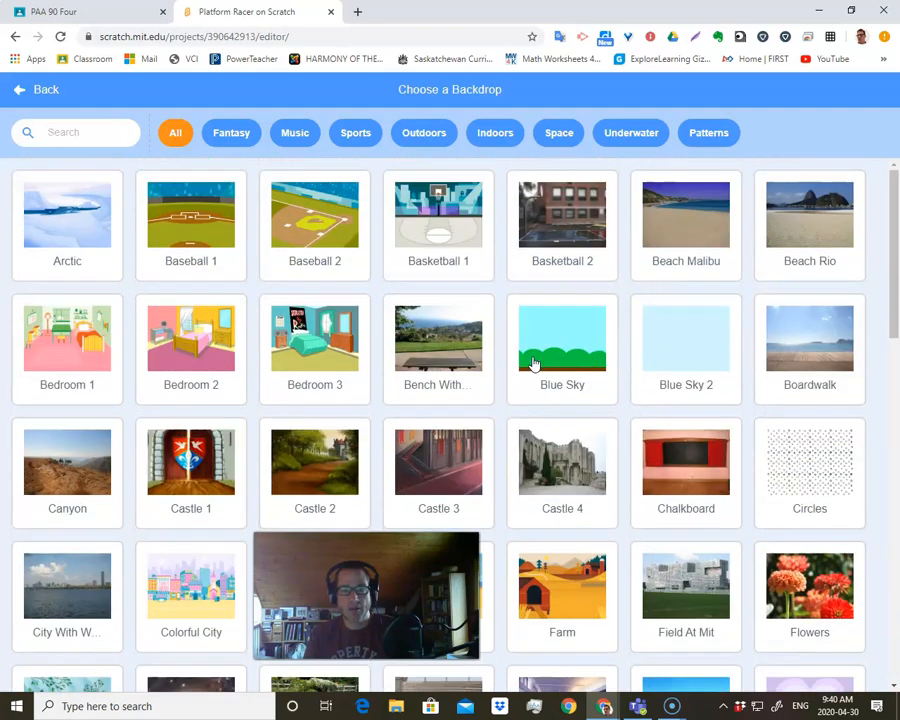
left_click(25, 89)
Step: Paint a new blank backdrop, converted to bitmap, and fill its whole canvas with yellow at color 19
mouse_move(52, 642)
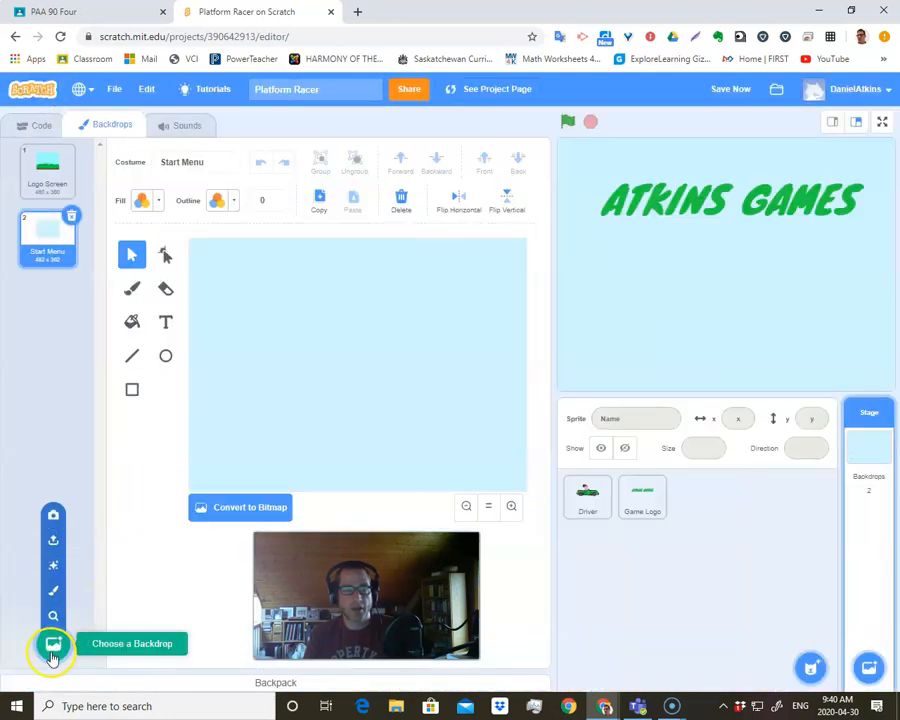
left_click(53, 597)
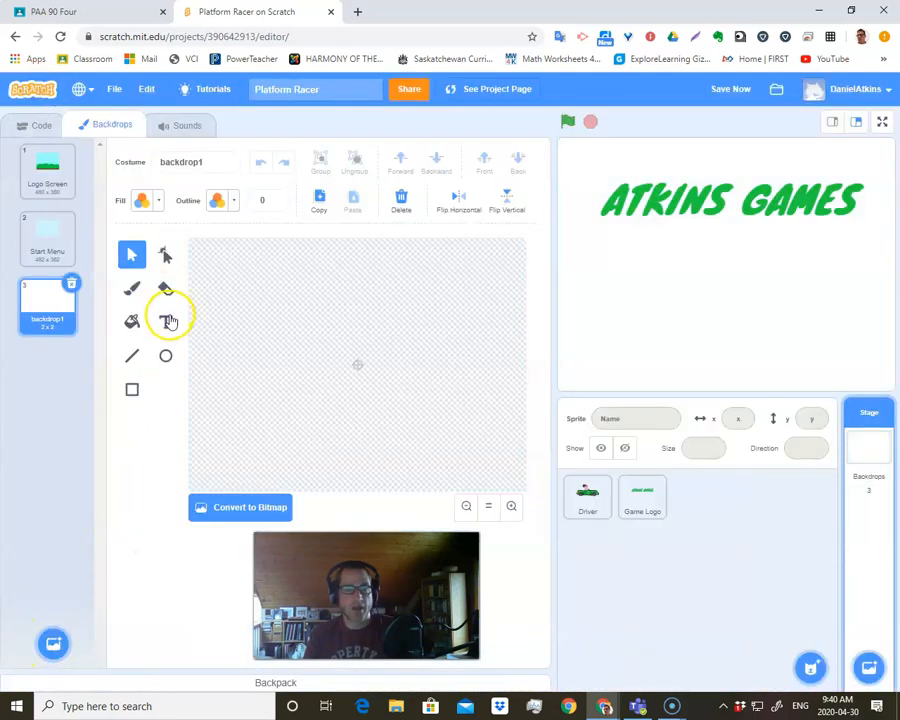
left_click(131, 323)
left_click(155, 201)
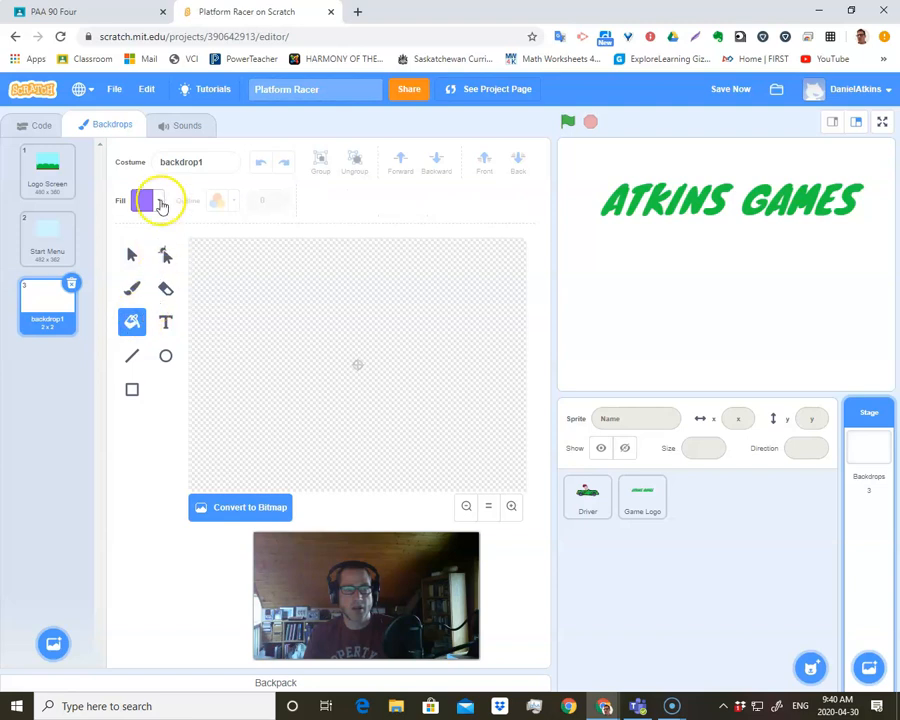
left_click(160, 277)
left_click_drag(160, 277, 107, 289)
left_click(382, 337)
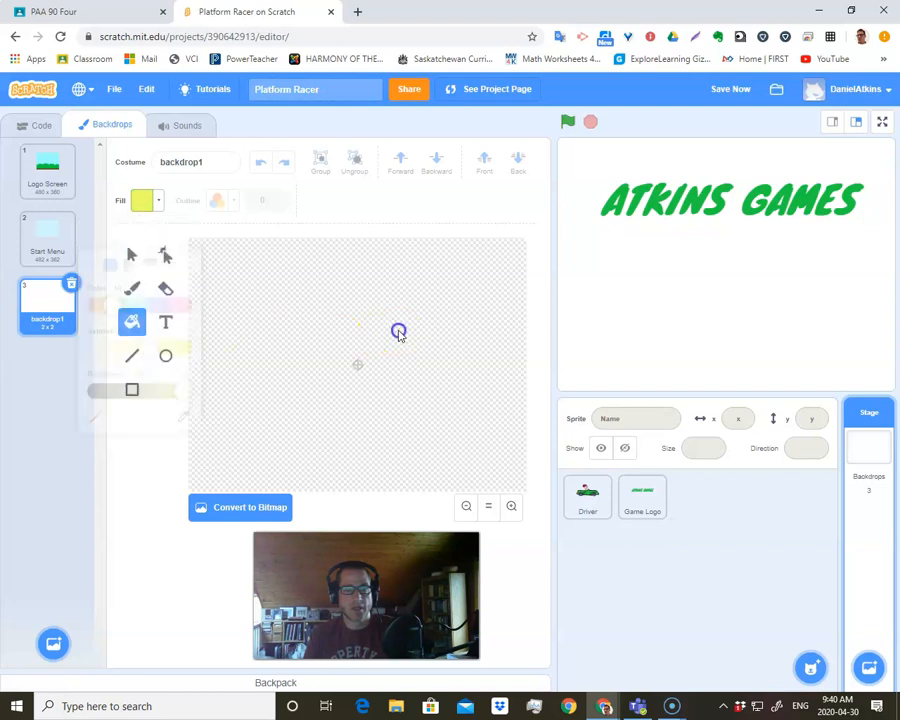
left_click(272, 514)
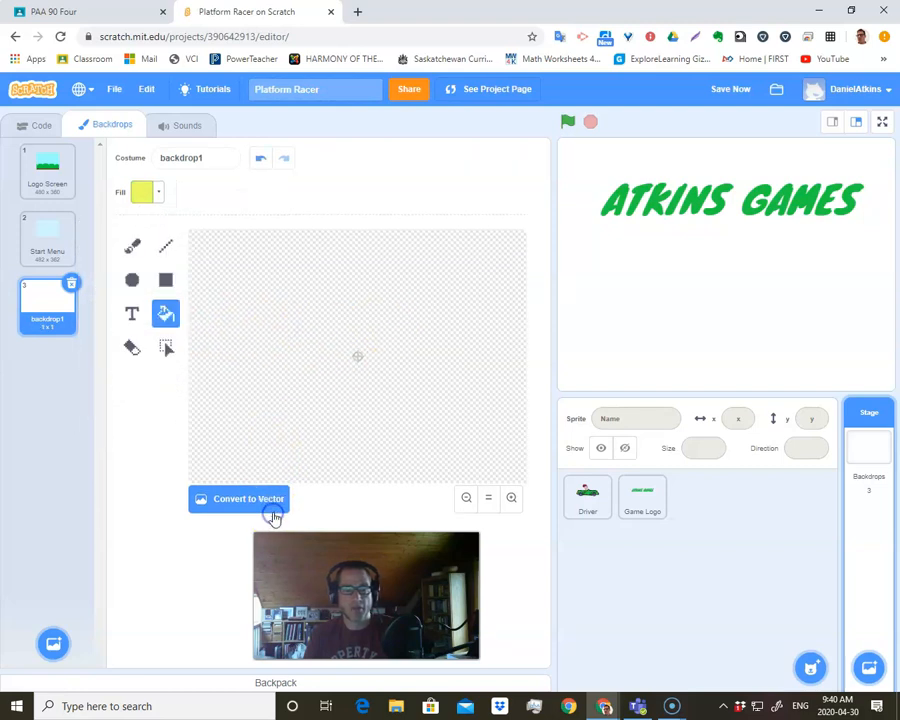
left_click(298, 327)
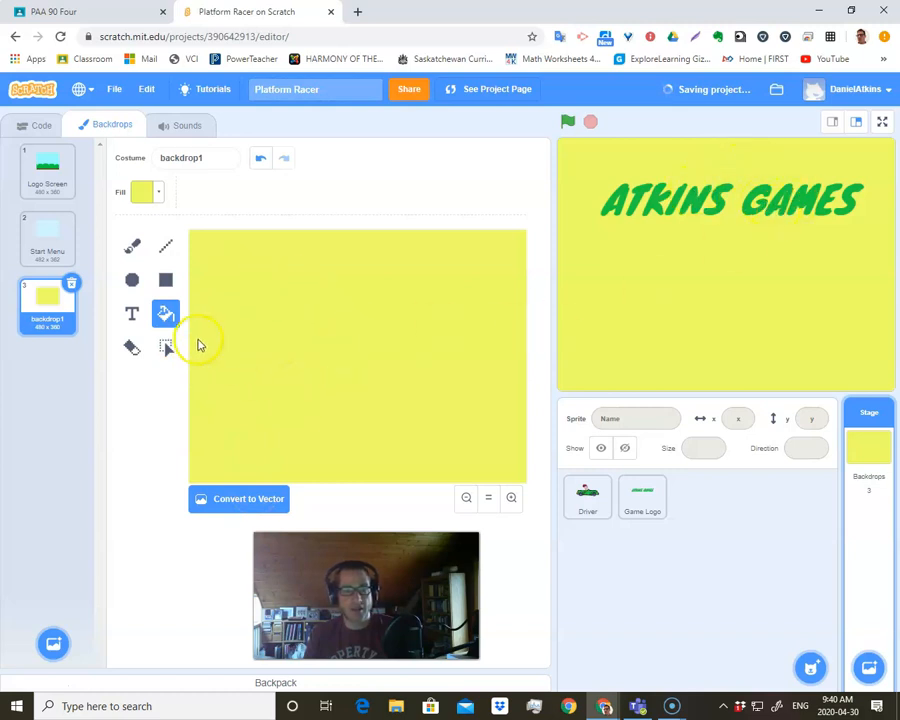
Step: Change the fill to a light orange at color 12 and refill the new backdrop with it
left_click(158, 192)
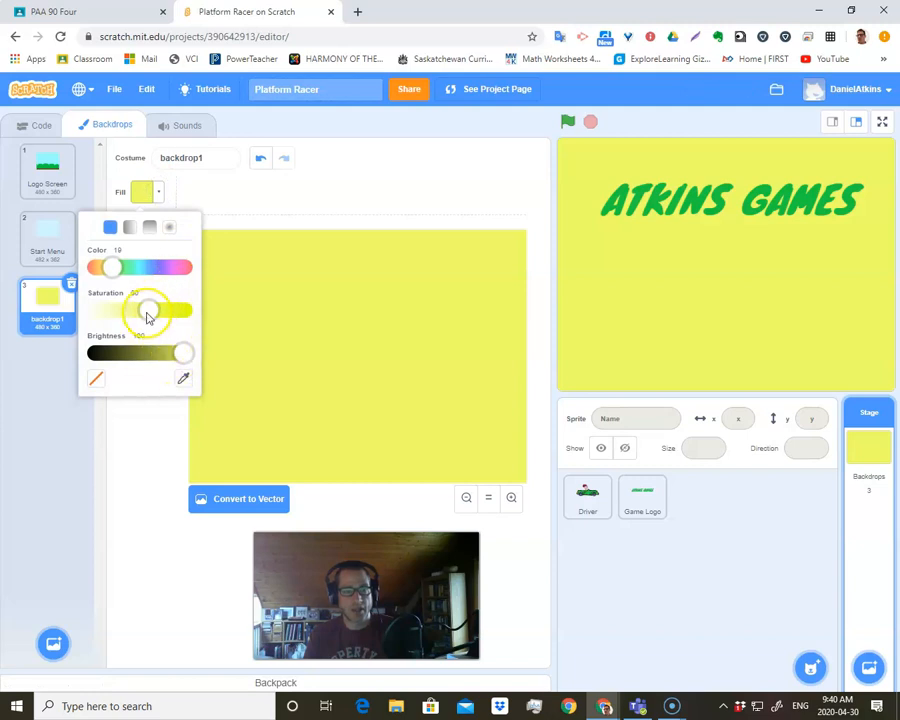
left_click_drag(112, 268, 100, 277)
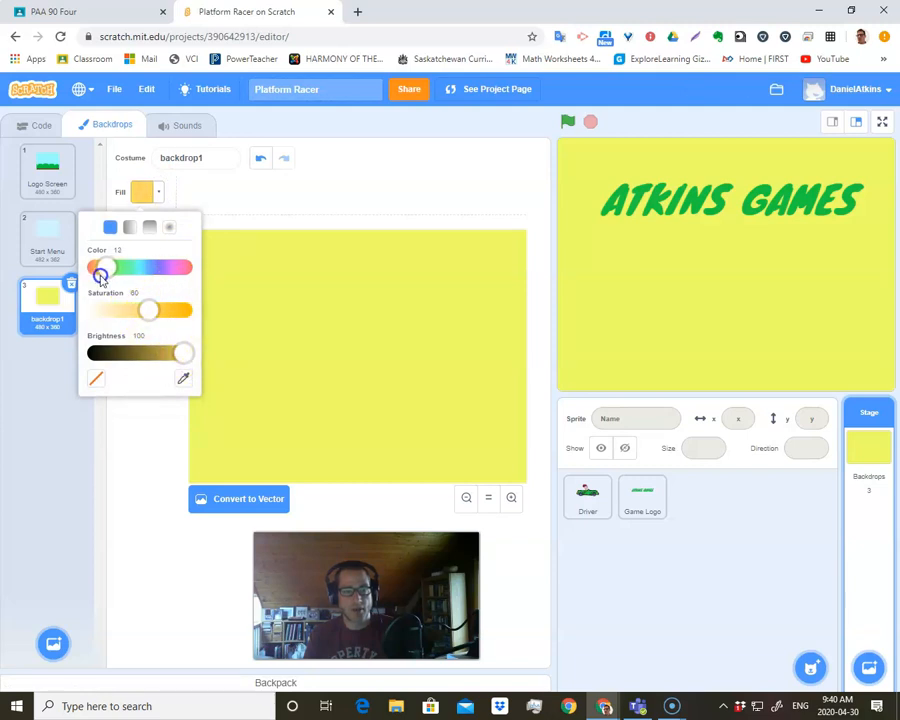
left_click(387, 381)
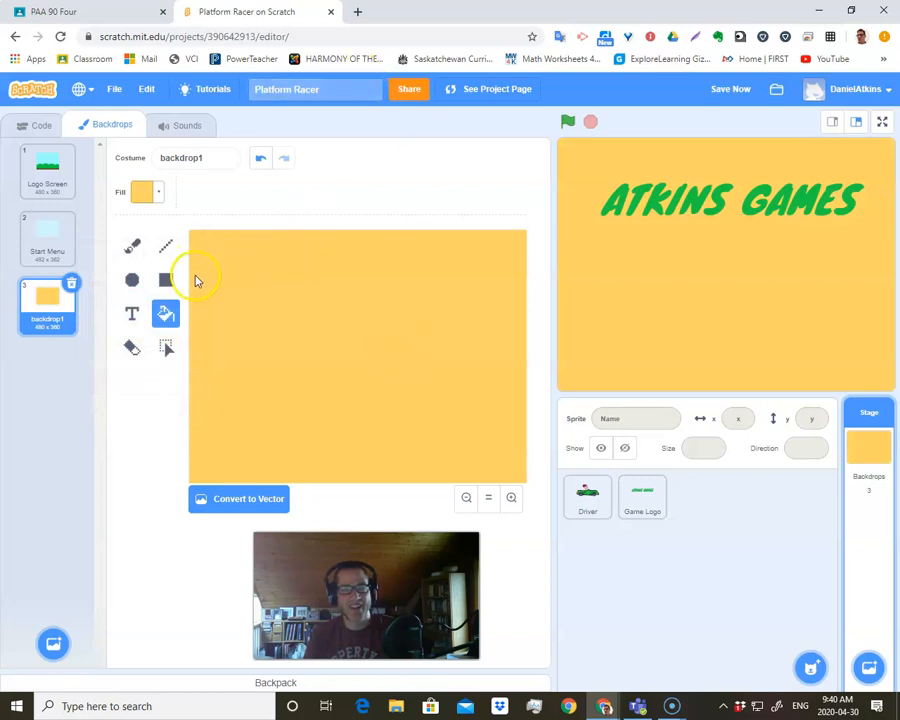
Step: Rename the orange backdrop to Level 1, and review the Logo Screen, Start Menu and Level 1 backdrops in turn
left_click(50, 236)
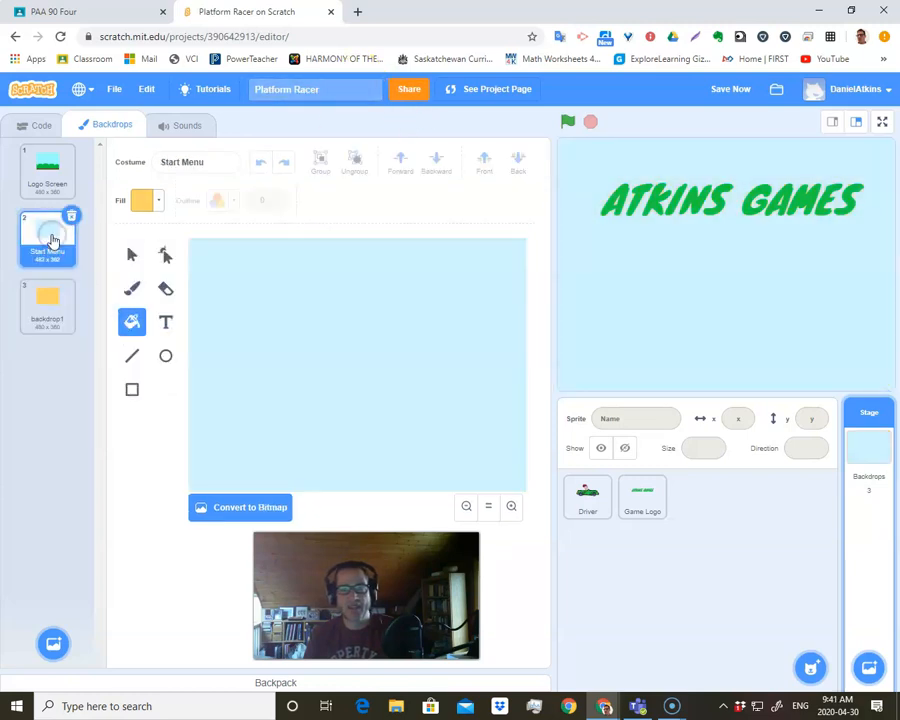
left_click(57, 313)
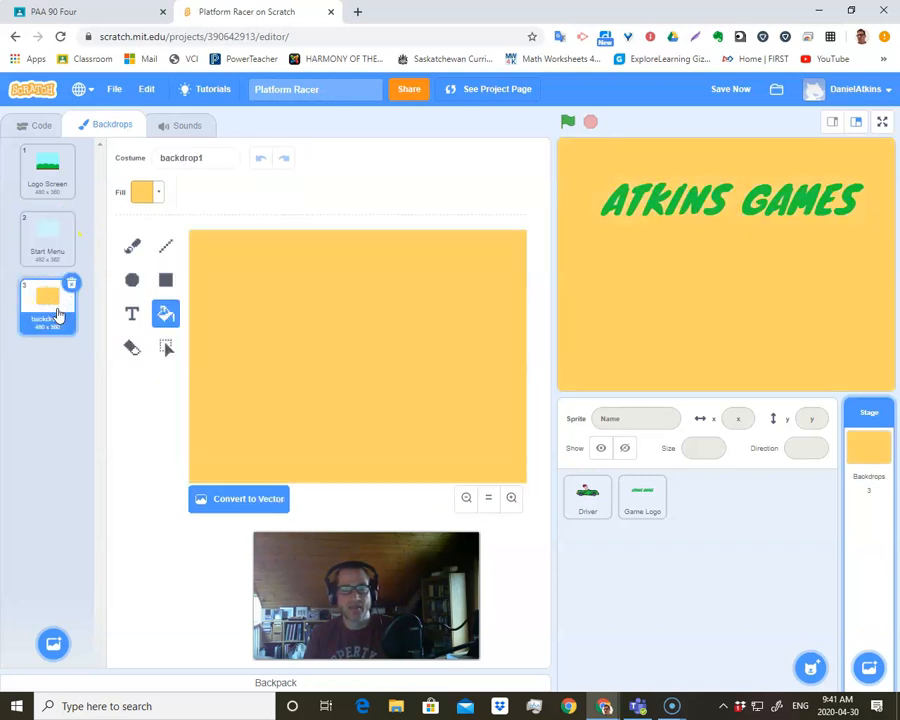
left_click(205, 160)
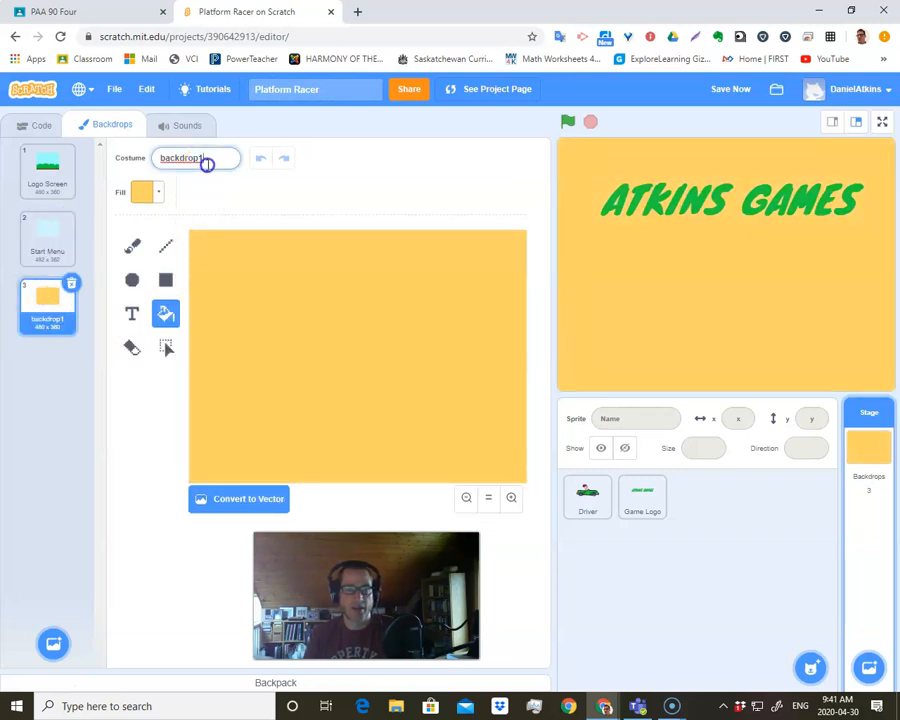
type("Level 1")
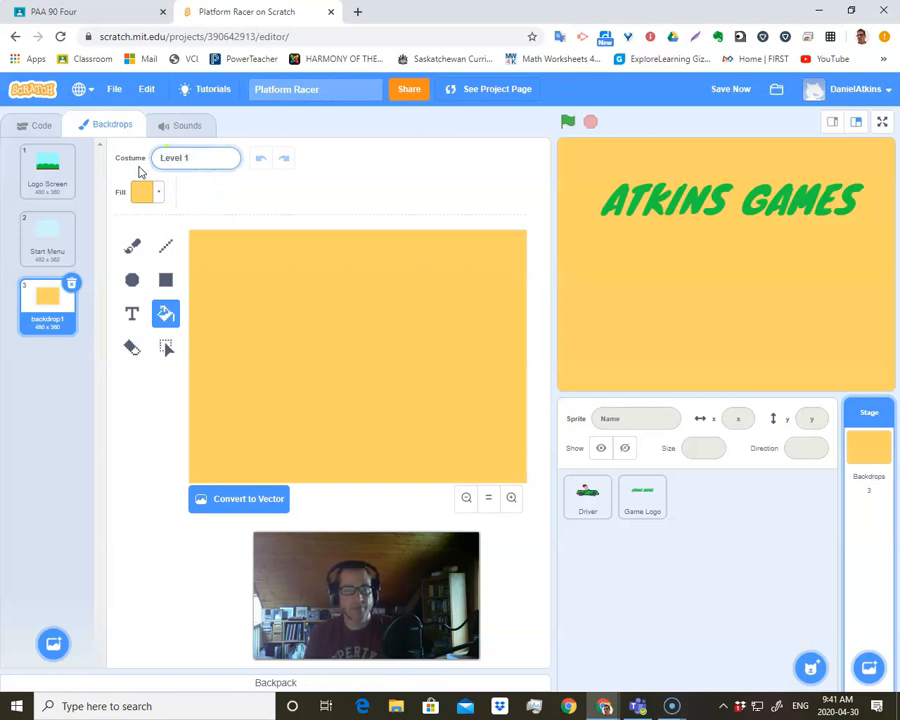
left_click(45, 163)
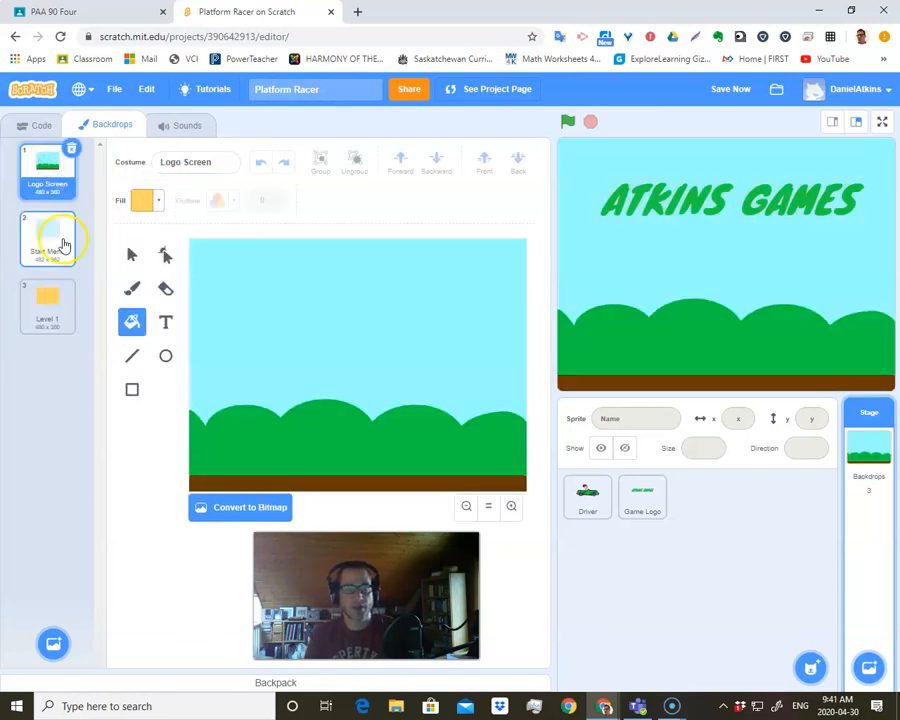
left_click(62, 242)
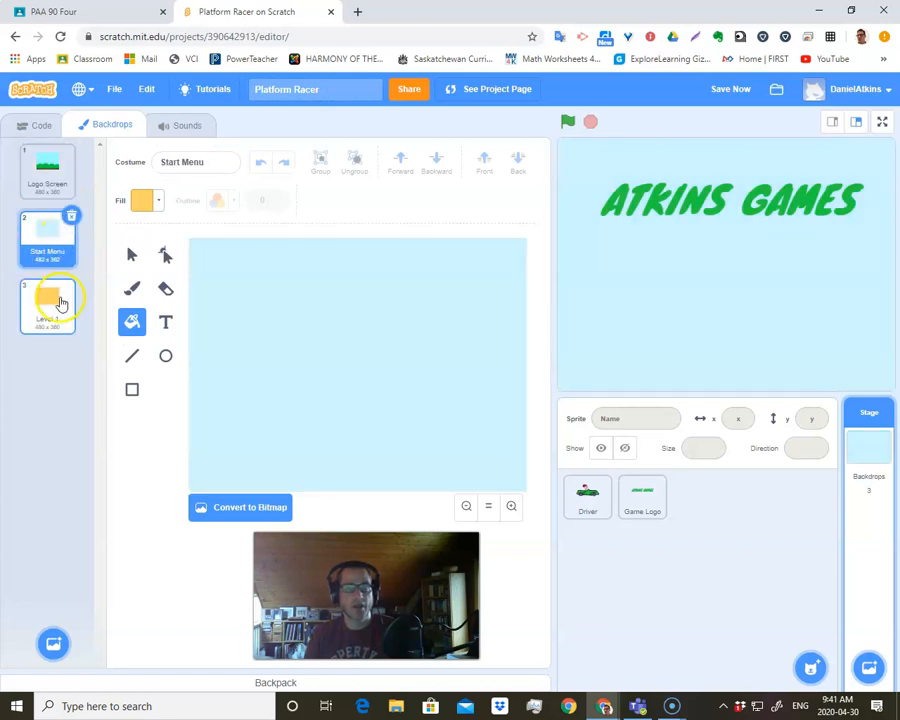
left_click(58, 302)
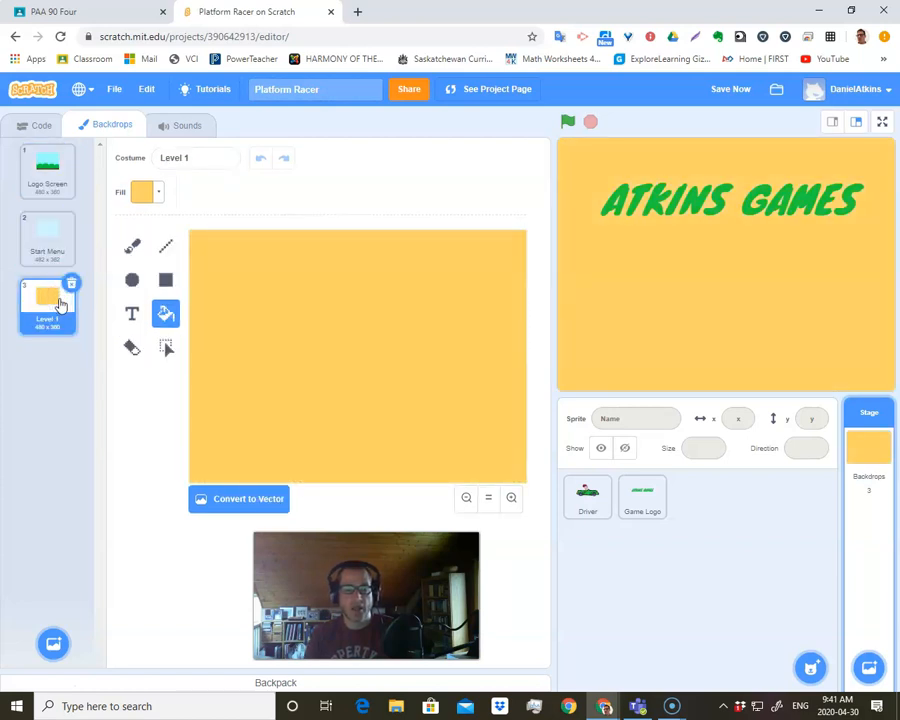